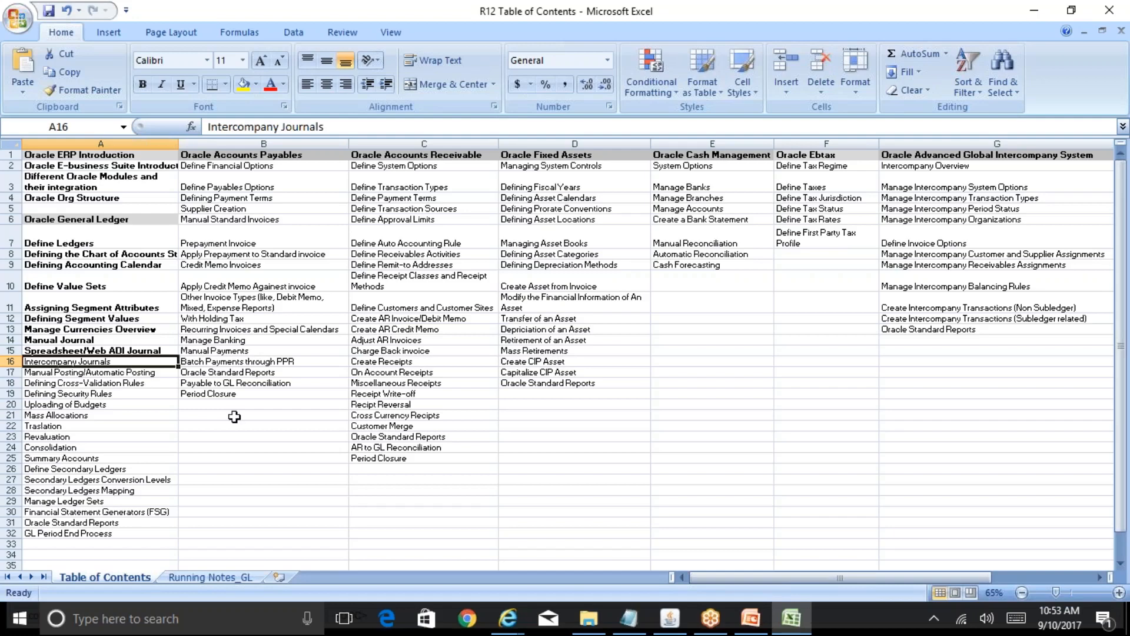
Open the Running Notes_GL sheet and go to the empty rows below the existing notes in column A.
click(226, 578)
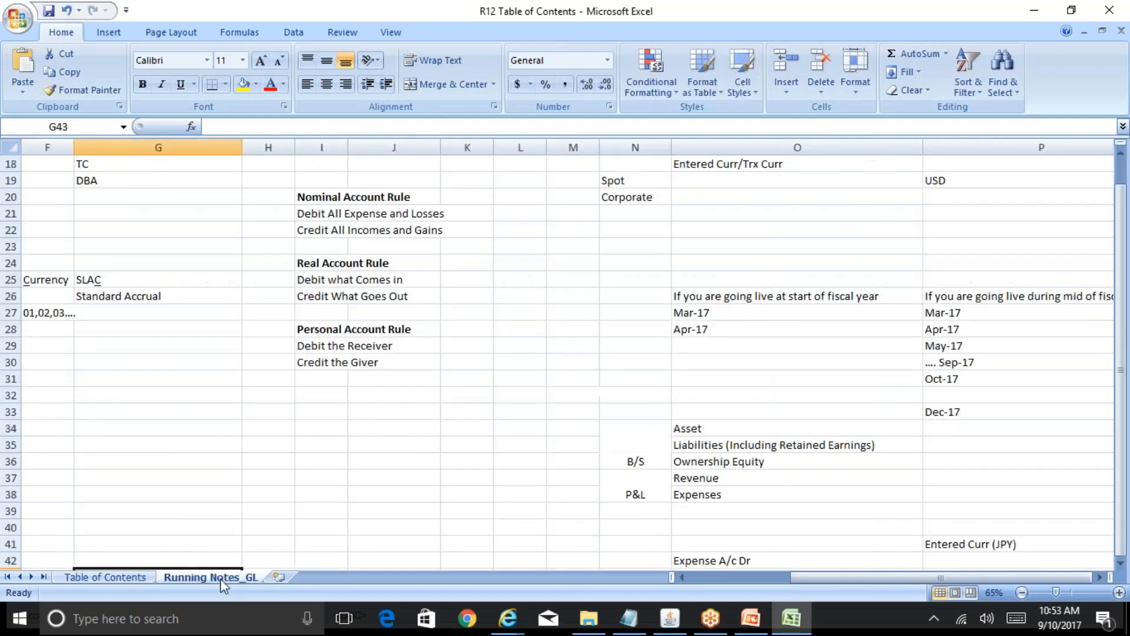
click(202, 489)
key(Down)
key(Down)
key(Down)
key(Down)
key(Down)
key(Down)
key(Down)
key(Down)
key(Down)
key(Down)
key(Down)
key(Down)
key(Down)
key(Down)
key(Down)
key(Down)
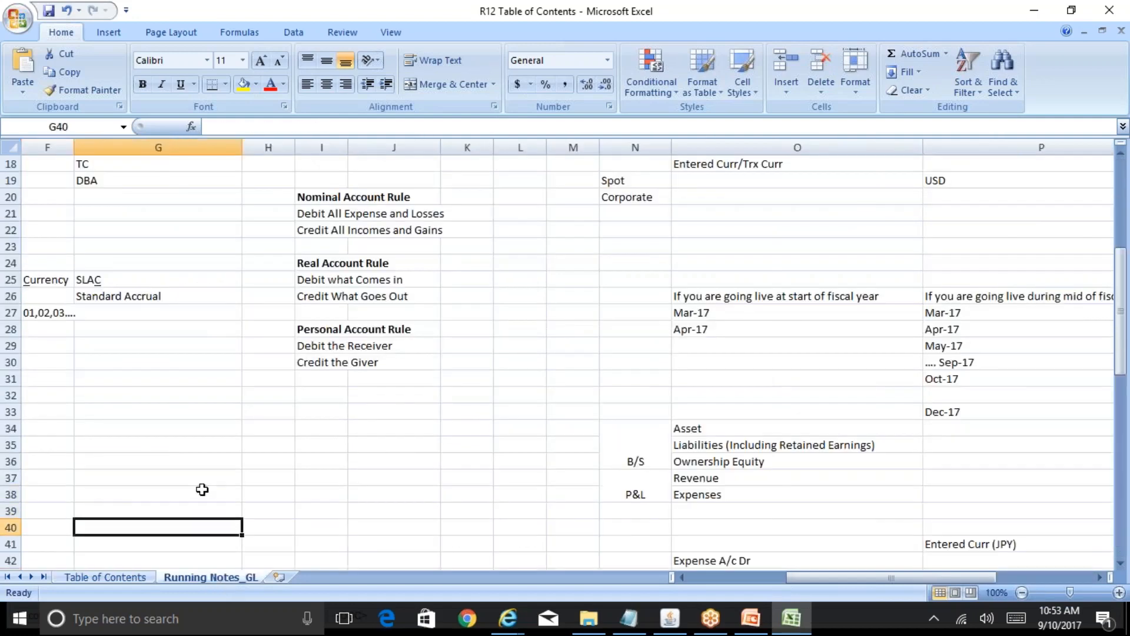
key(Down)
key(Down)
key(Down)
key(Down)
key(Down)
key(Down)
key(Down)
key(Down)
key(Down)
key(Down)
key(Down)
key(Down)
key(Down)
key(Down)
key(Down)
key(Down)
key(Down)
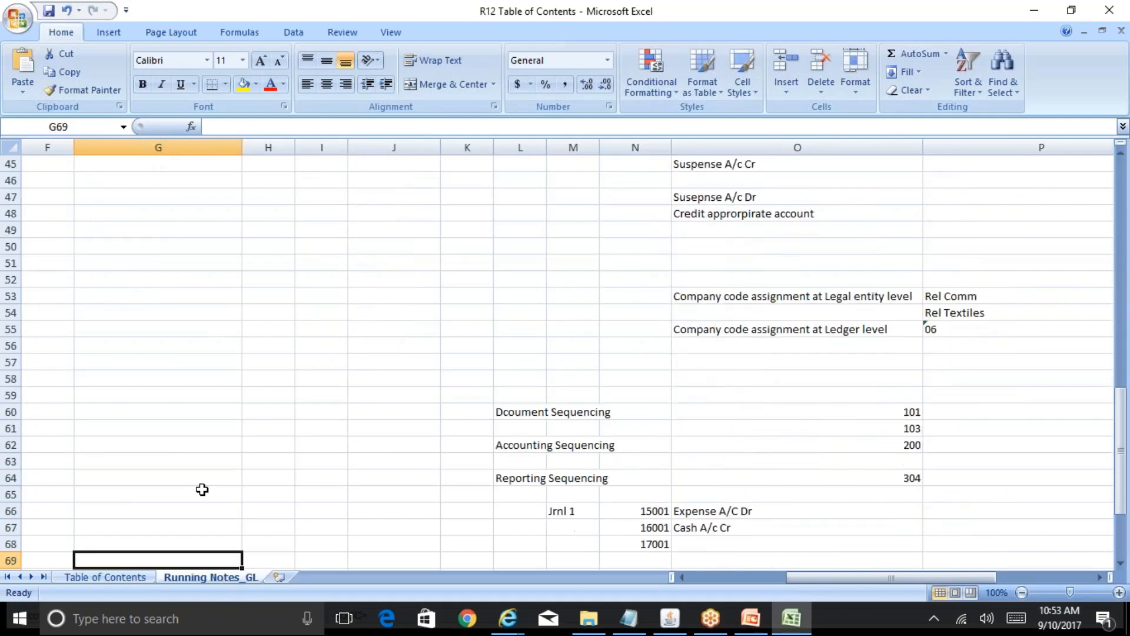
key(Down)
key(Down)
key(Down)
key(Down)
key(Down)
key(Down)
key(Down)
key(Down)
key(Down)
key(Down)
key(Down)
key(Down)
key(Down)
key(Down)
key(Down)
key(Left)
key(Left)
key(Left)
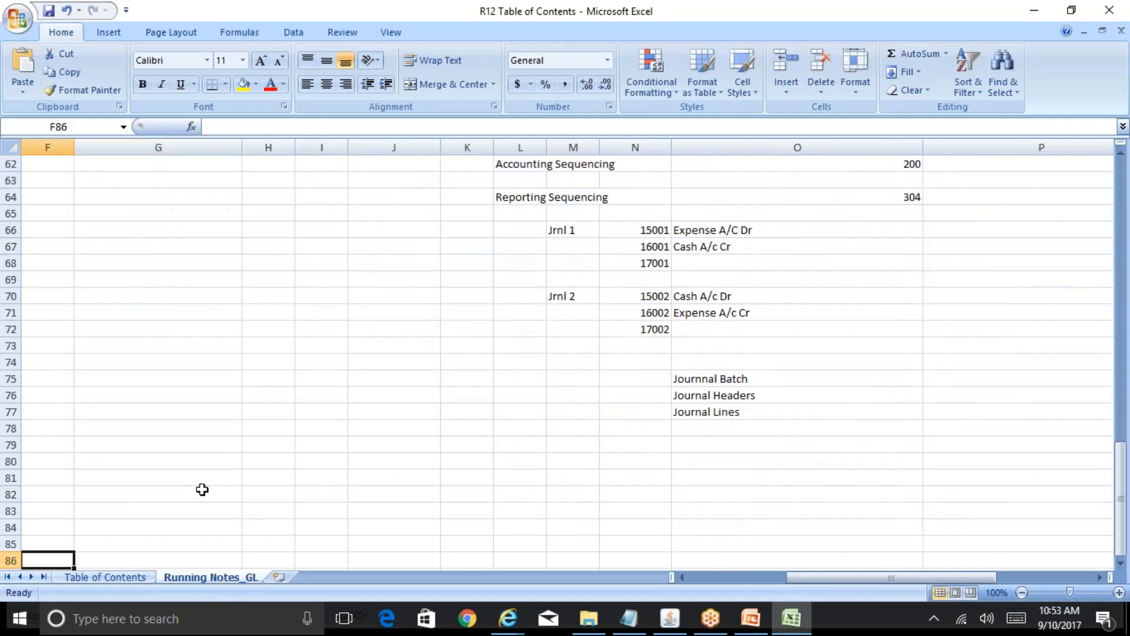
key(Left)
key(Left)
key(Left)
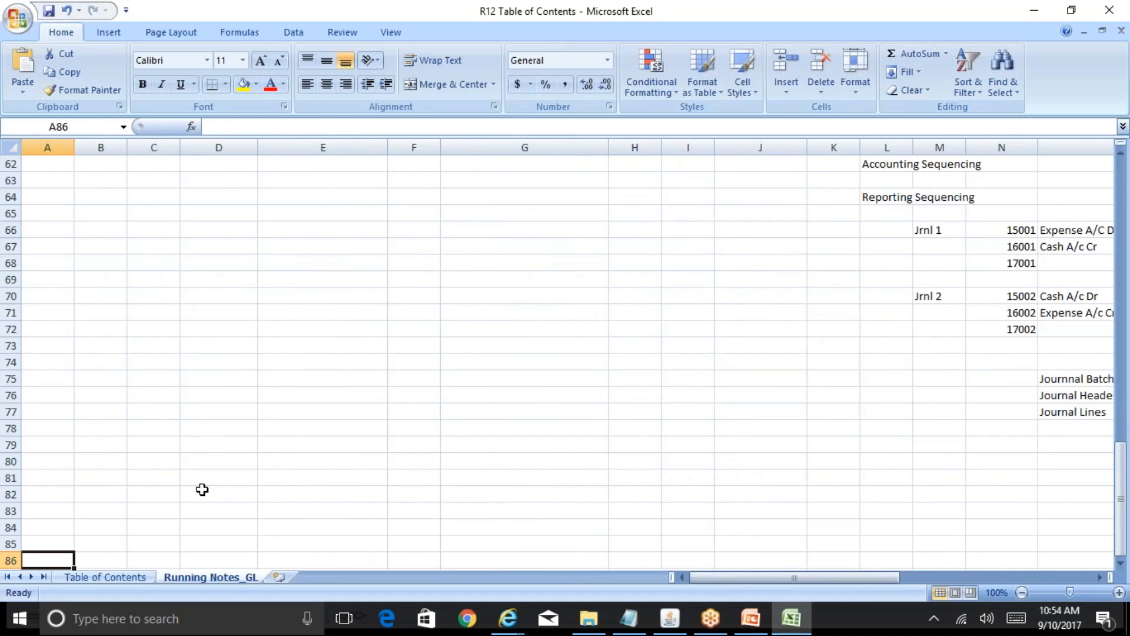
Enter the codes 01 in cell A80 and 02 in cell C80 as text values.
key(Up)
key(Up)
key(Up)
key(Up)
key(Up)
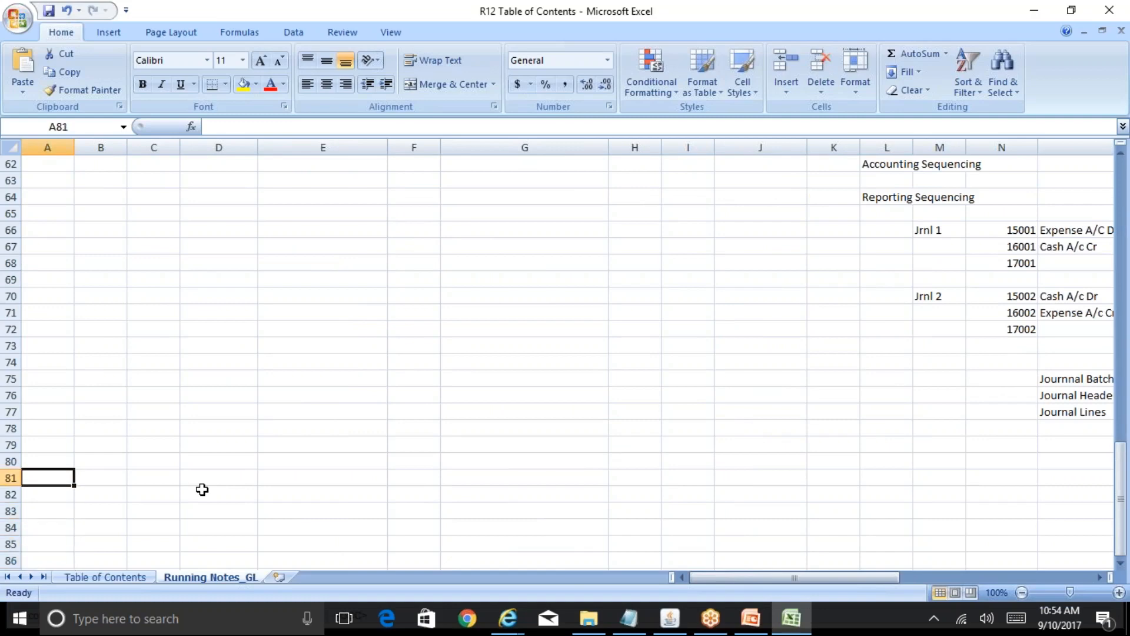
key(Up)
text(01)
key(Tab)
key(Tab)
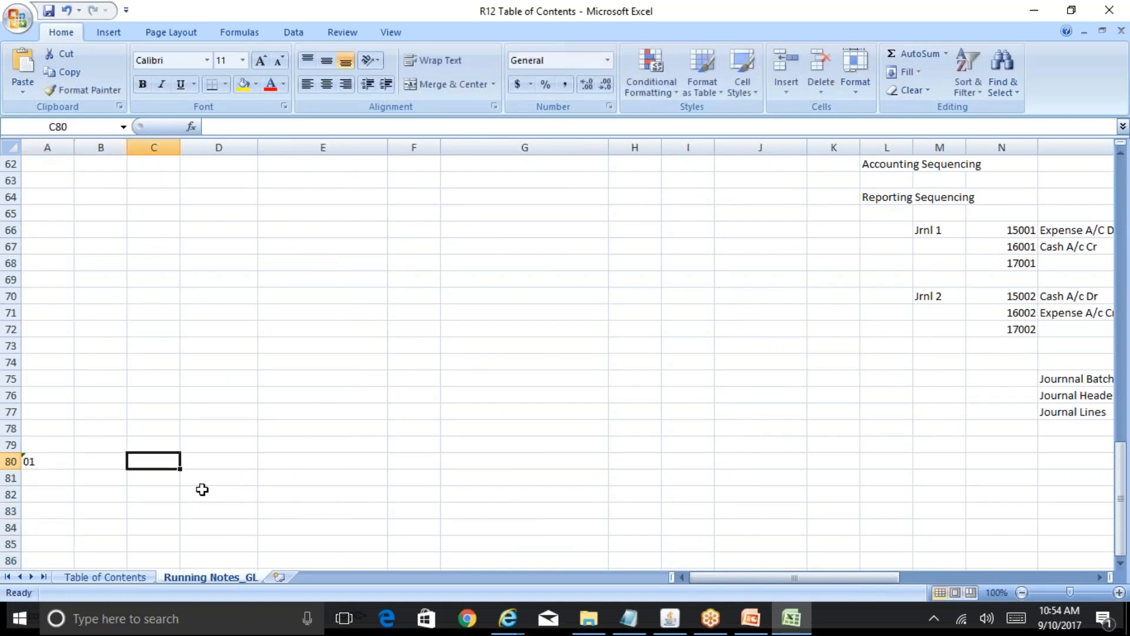
text('02)
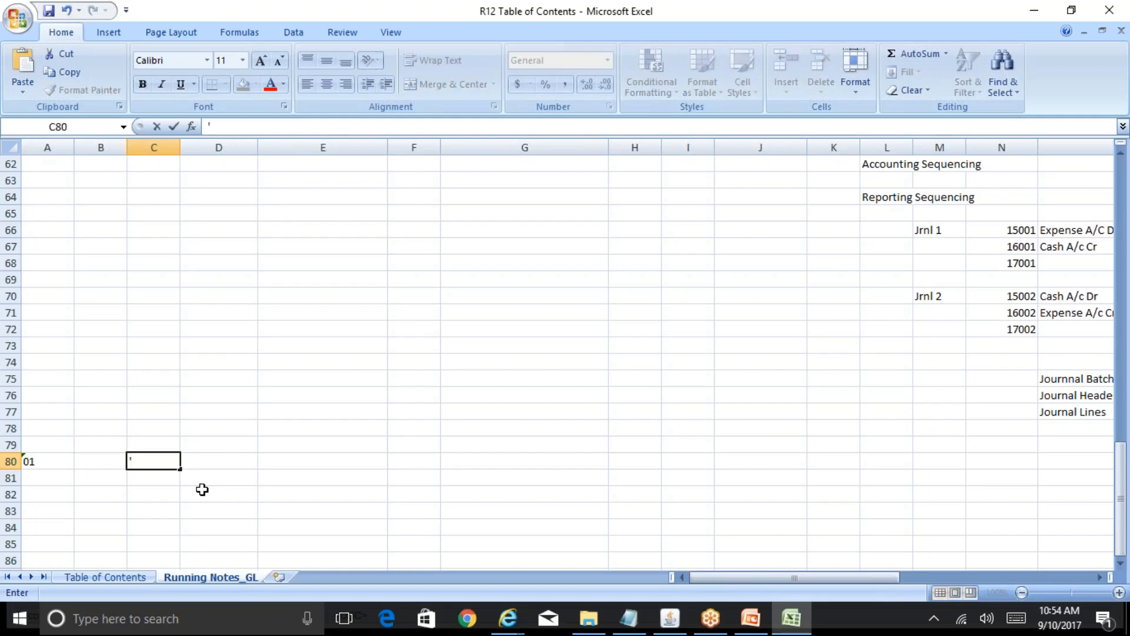
key(Return)
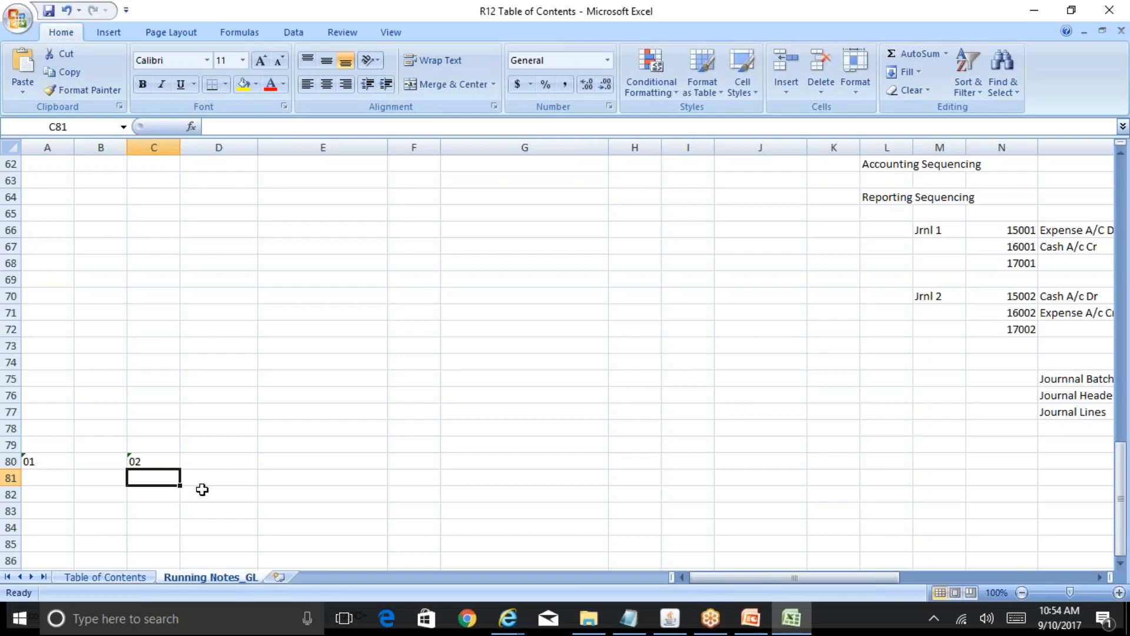
key(Down)
key(Down)
key(Down)
key(Down)
key(Left)
key(Left)
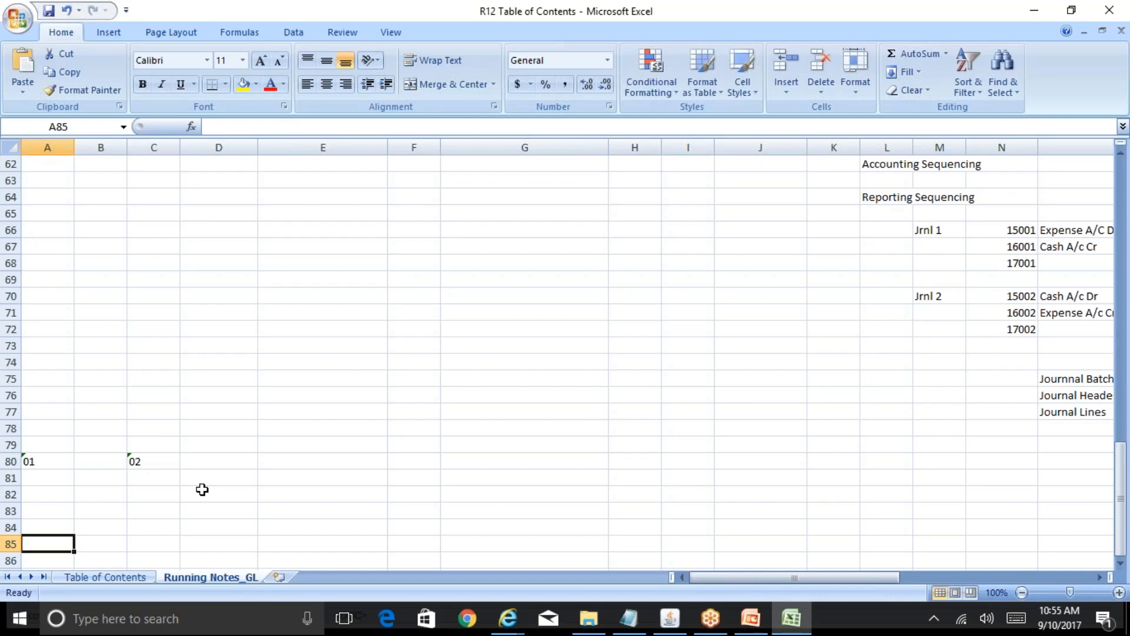
key(Up)
key(Up)
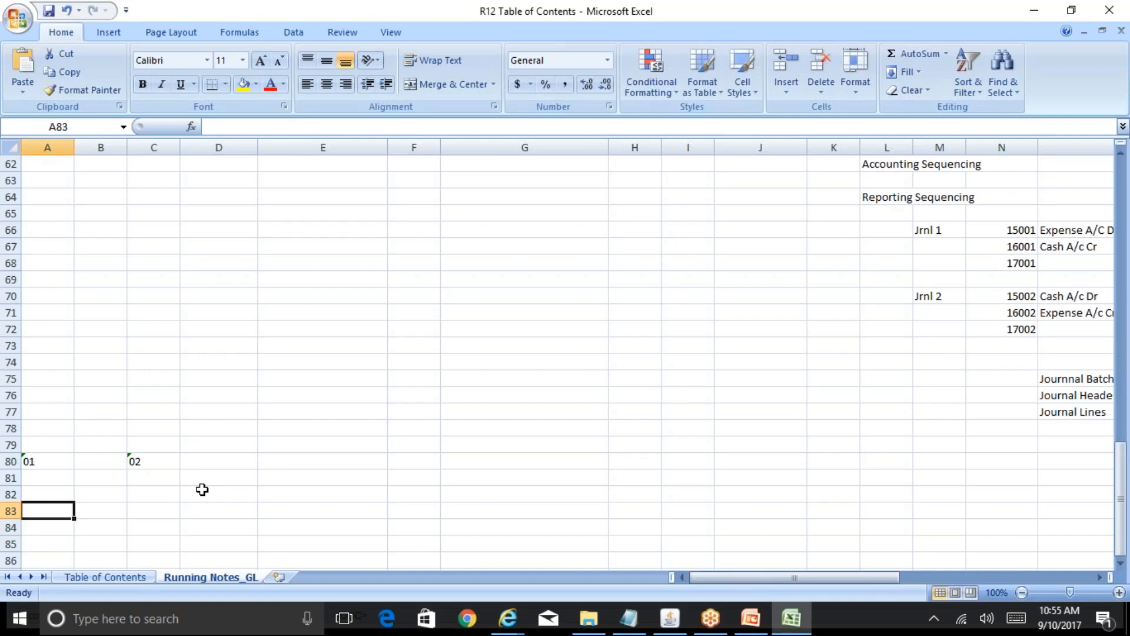
Enter the amount 50000 in cell F79.
key(Right)
key(Right)
key(Right)
key(Up)
key(Up)
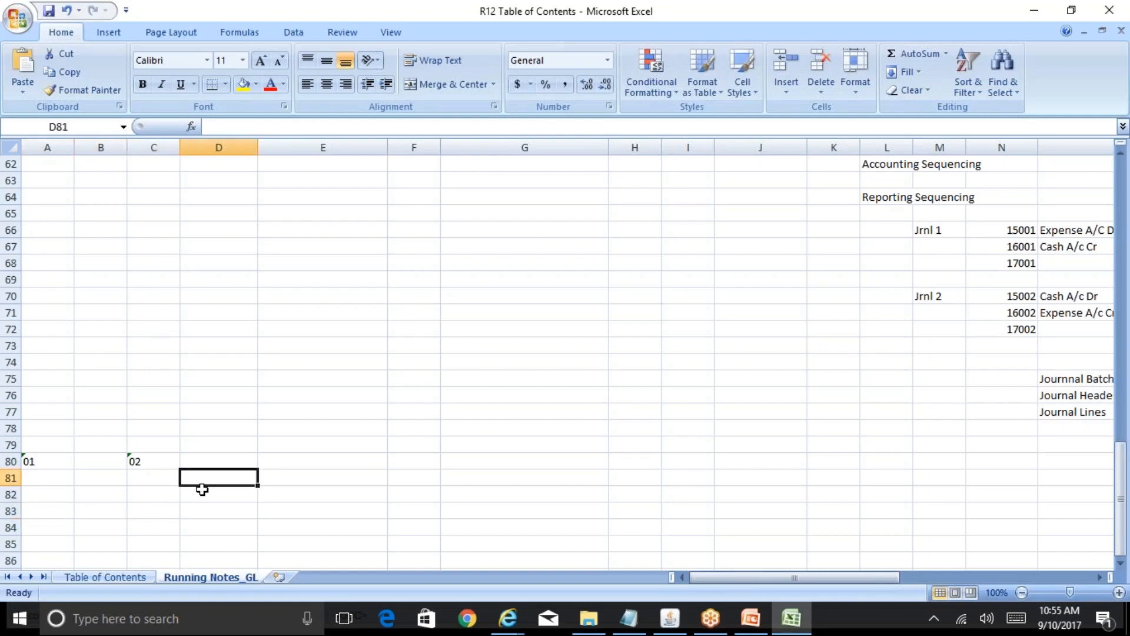
key(Up)
key(Up)
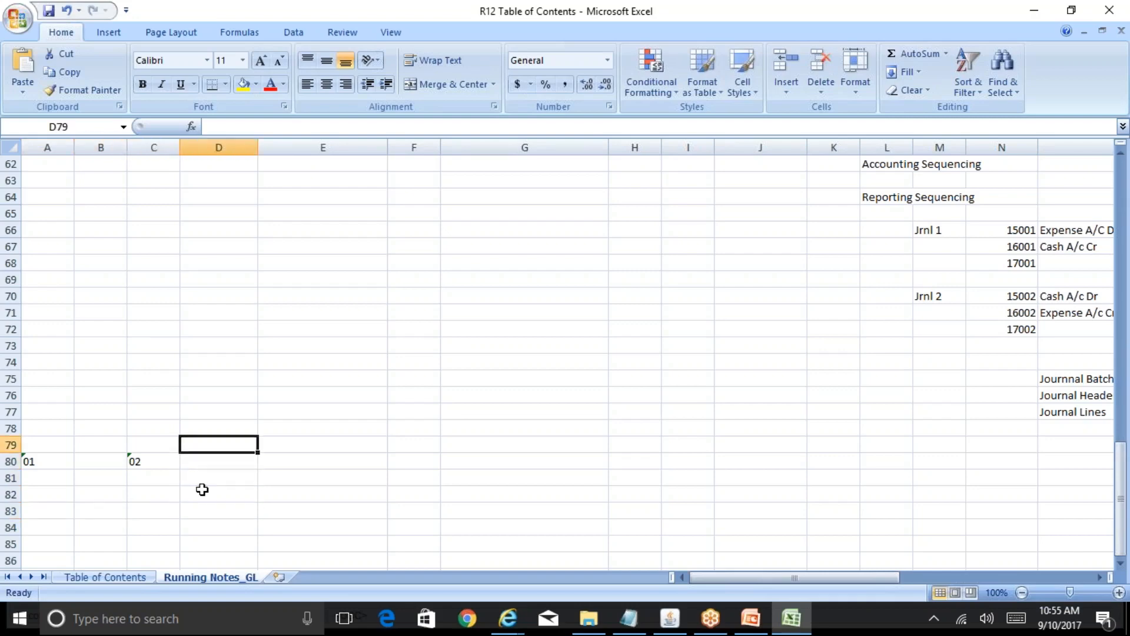
key(Right)
key(Right)
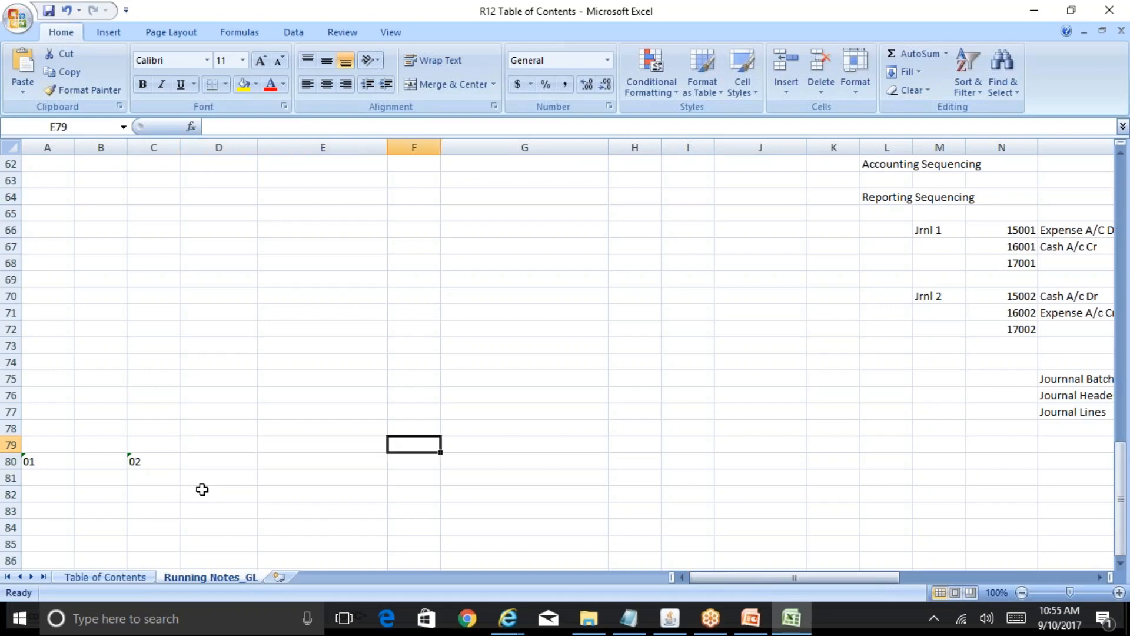
text(50000)
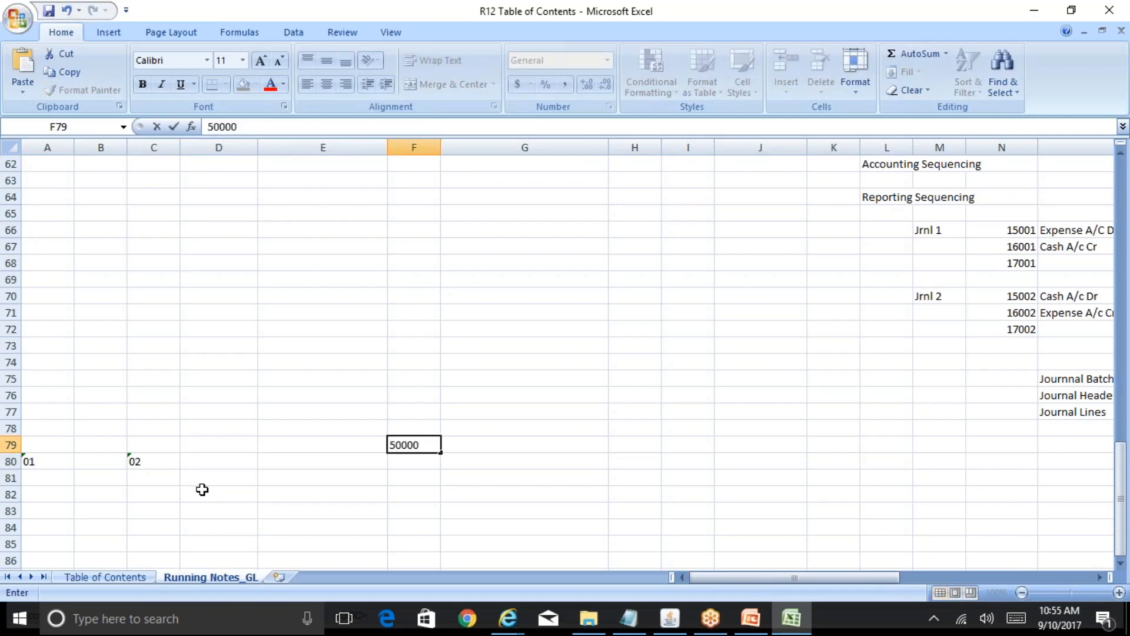
key(Return)
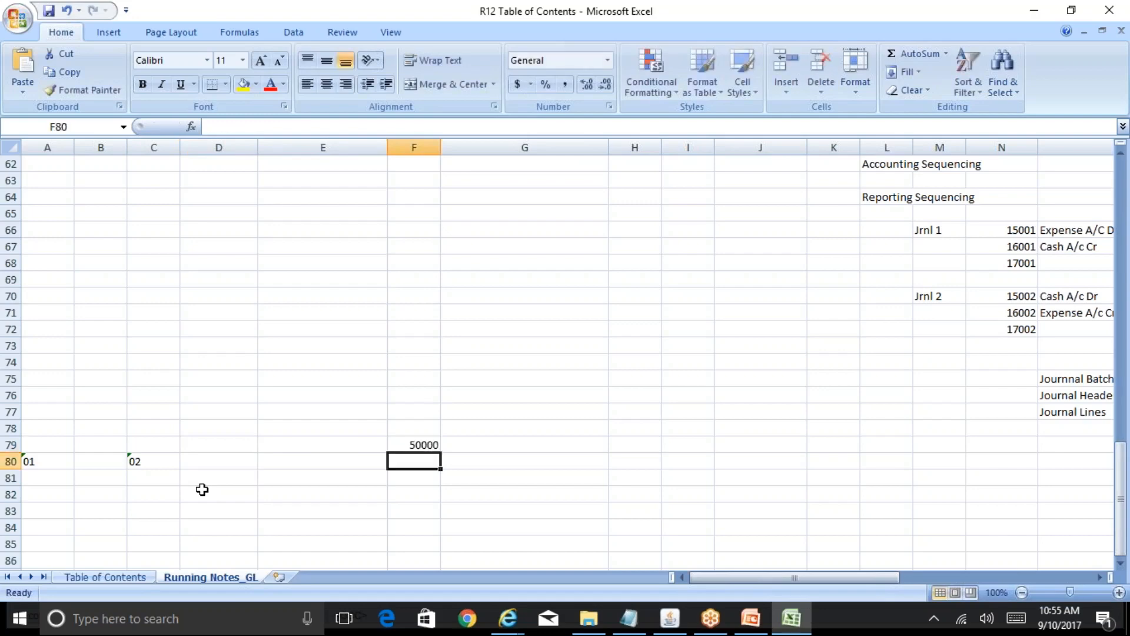
Enter the allocation percentages beside the amount: 60% in cell G79 and 40% in cell I79.
key(Up)
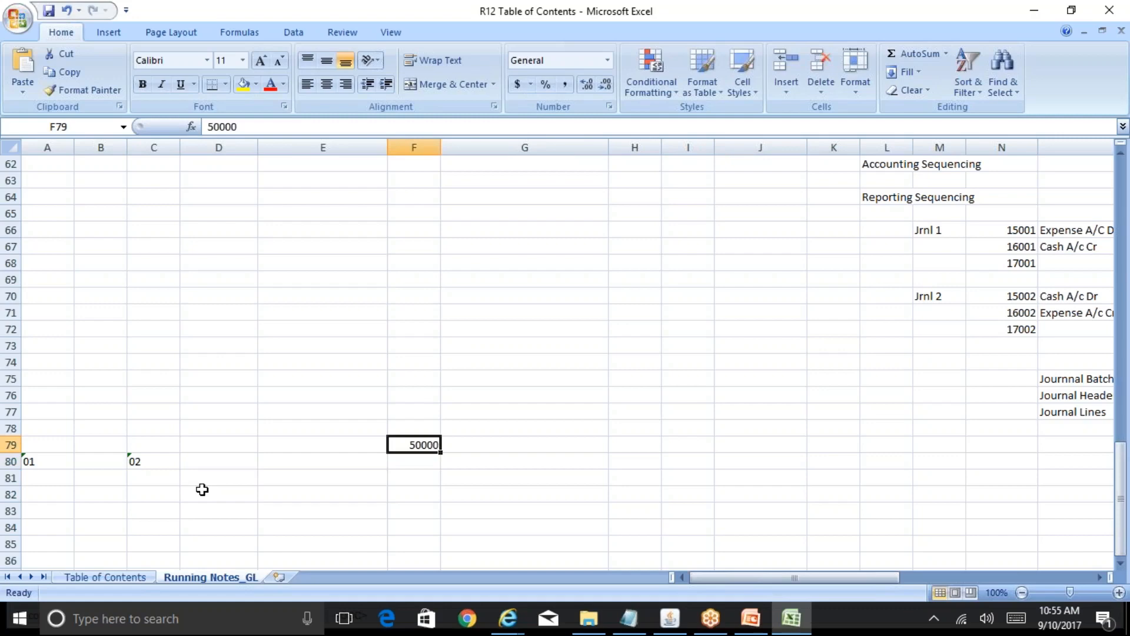
key(Down)
key(Down)
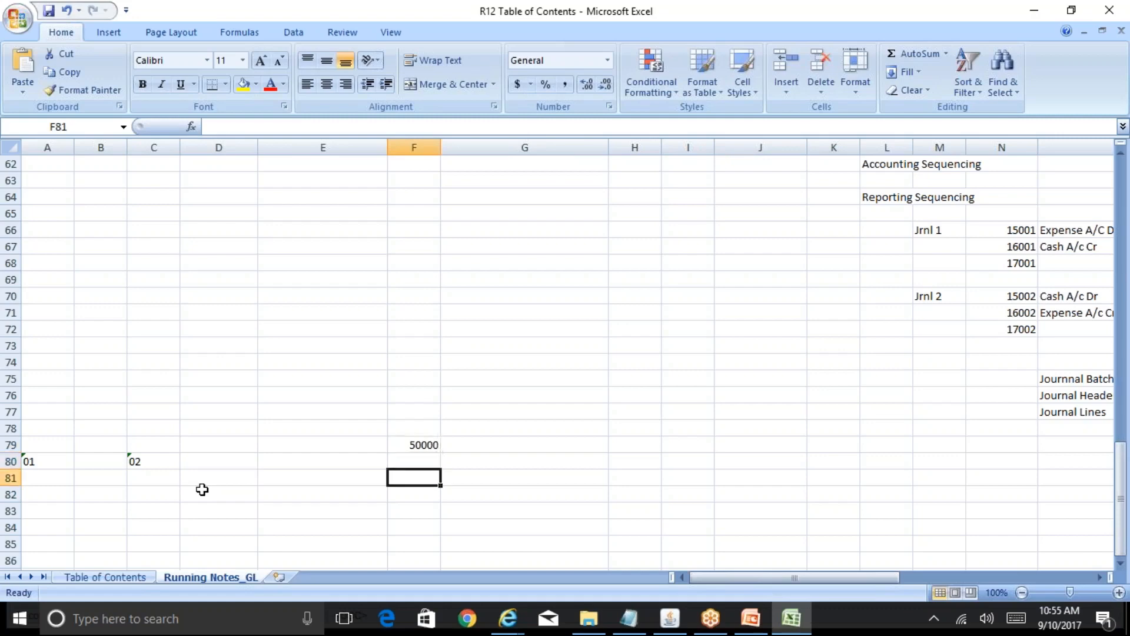
key(Up)
key(Up)
key(Right)
text(60)
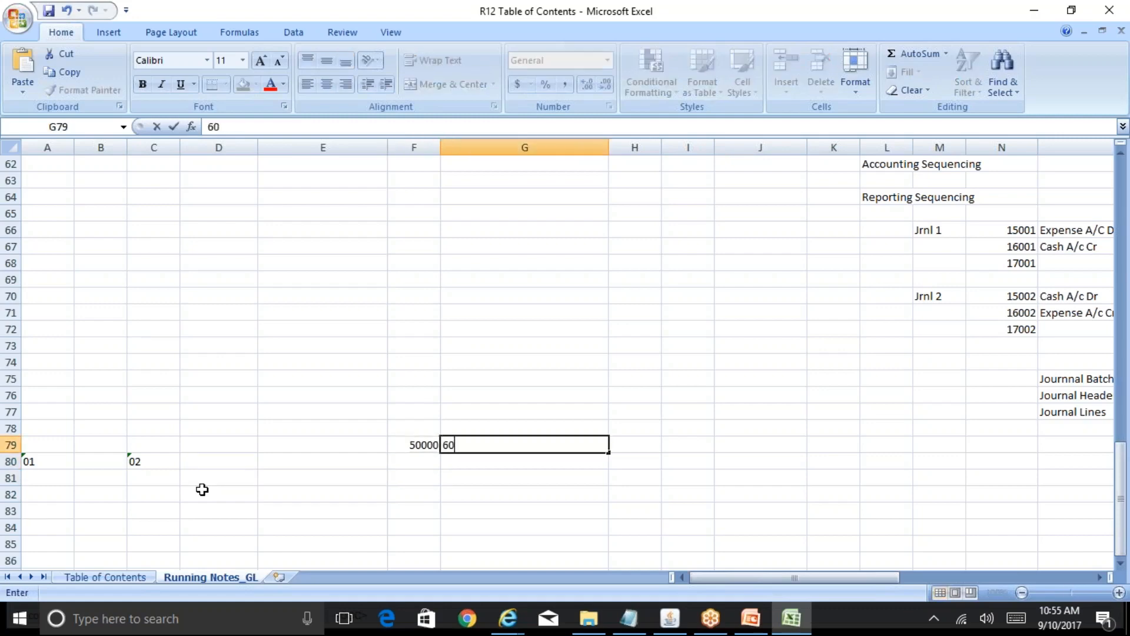
text(%)
key(Return)
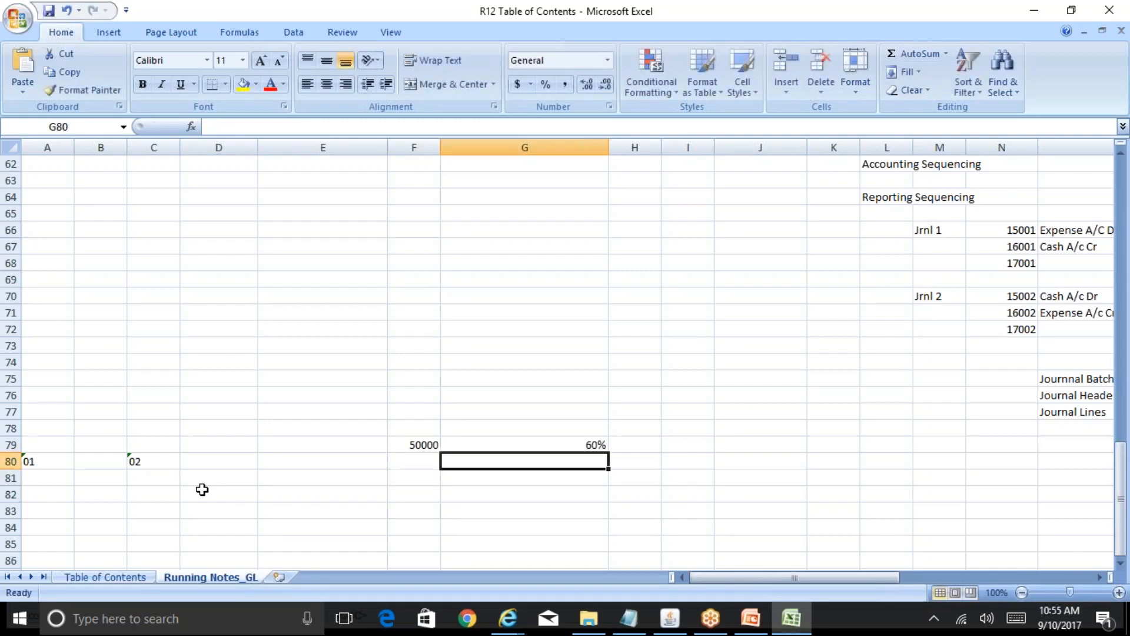
key(Right)
key(Right)
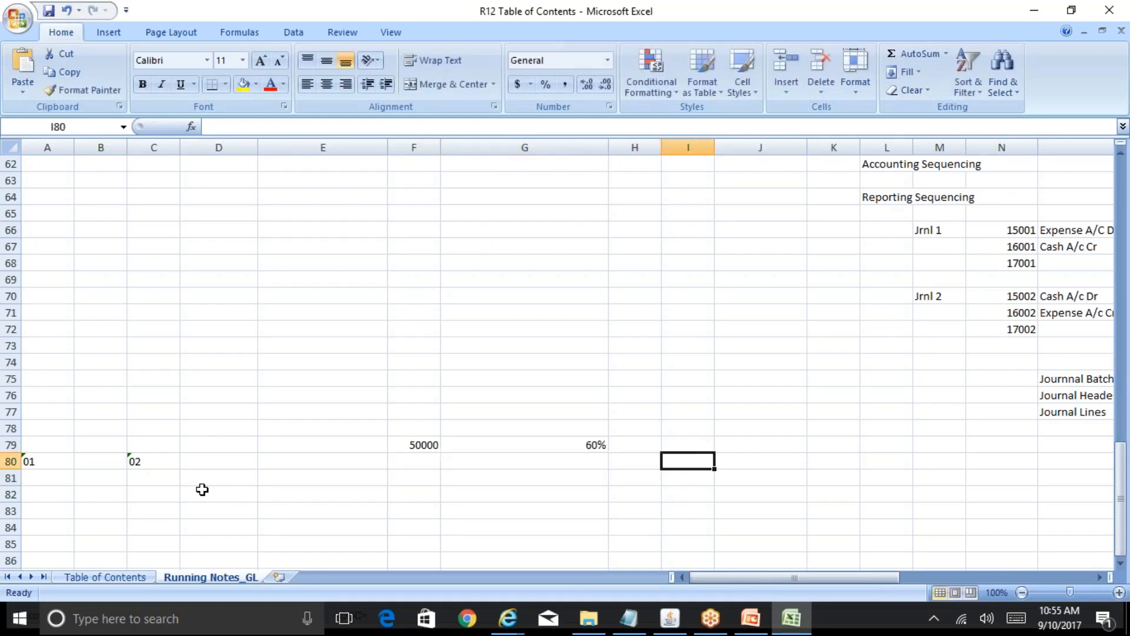
key(Up)
text(40%)
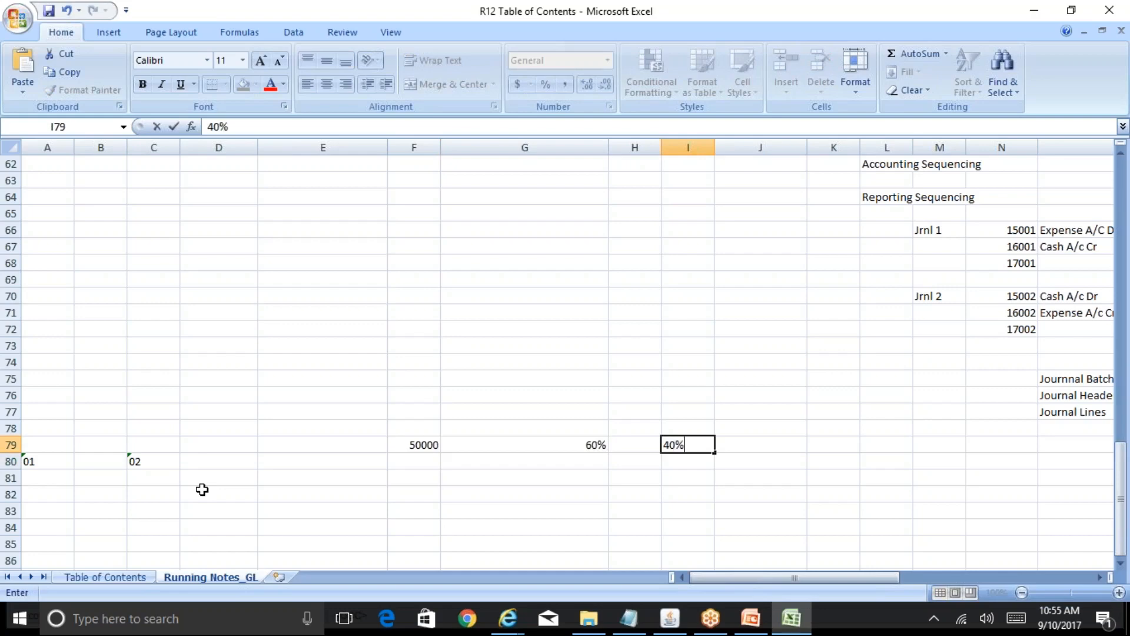
key(Return)
Label the two percentages with the headings Rel Comm in cell G78 and Rel Textiles in cell I78.
key(Up)
key(Left)
key(Left)
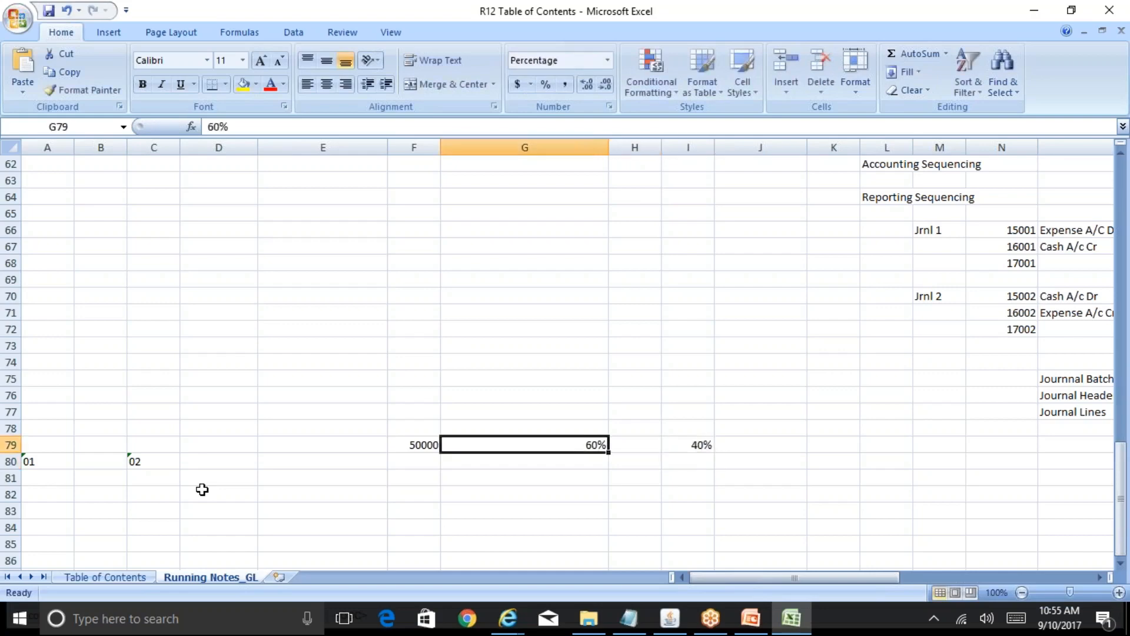
key(Up)
text(Rel Comm)
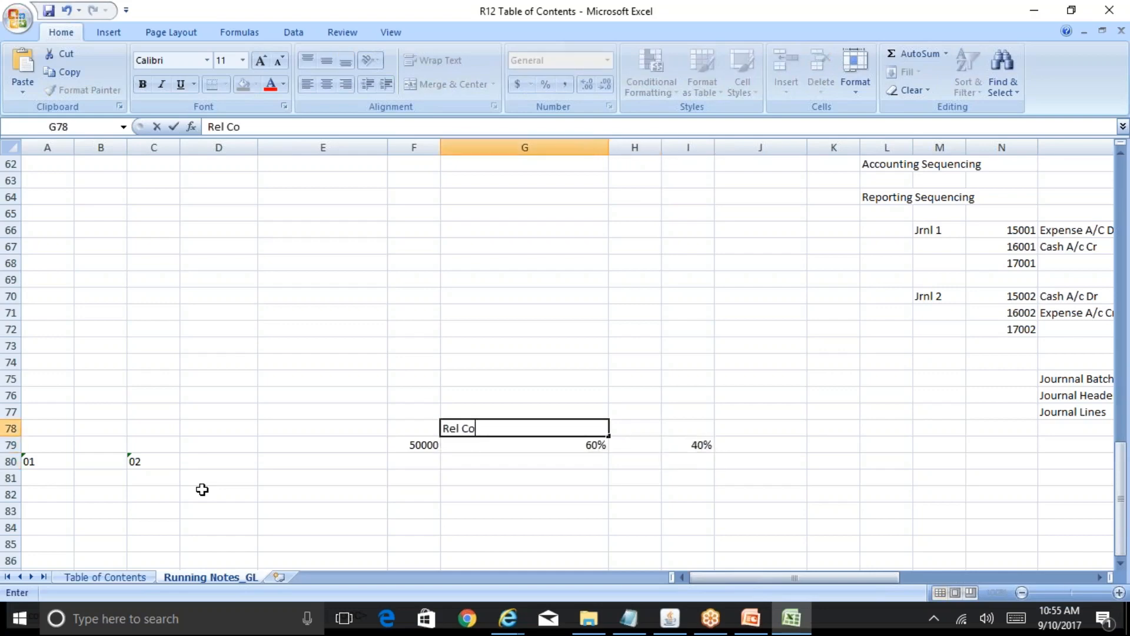
key(Right)
key(Right)
text(Rel T)
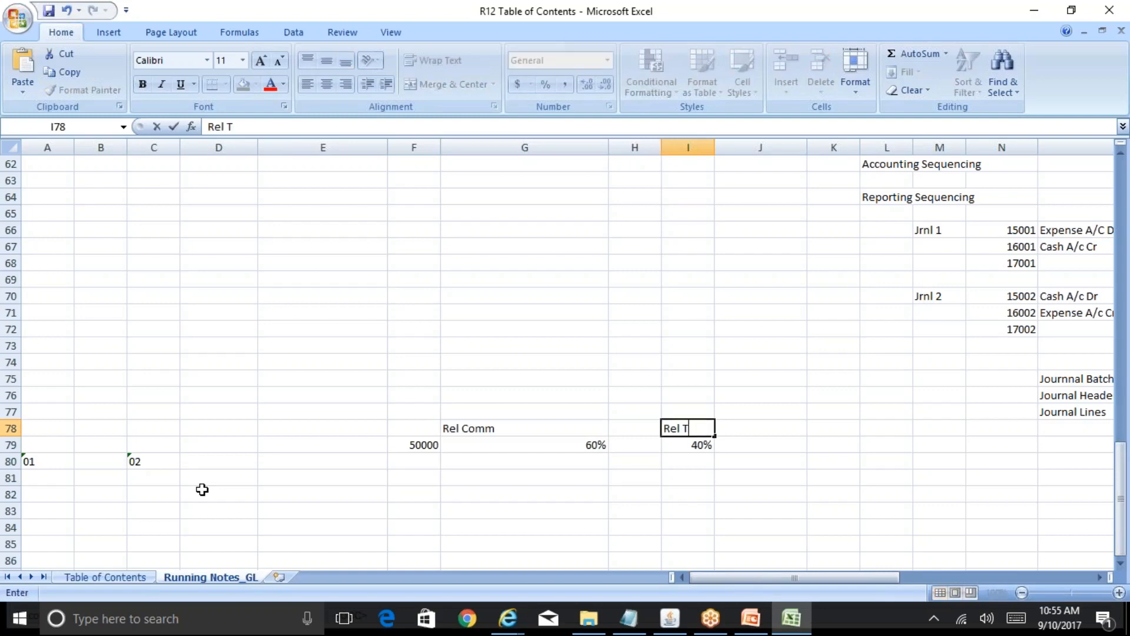
text(extiles)
key(Return)
Enter the heading Rent for Sep-17 in cell F78 above the amount and fit column F's width to its contents.
key(Left)
key(Left)
key(Up)
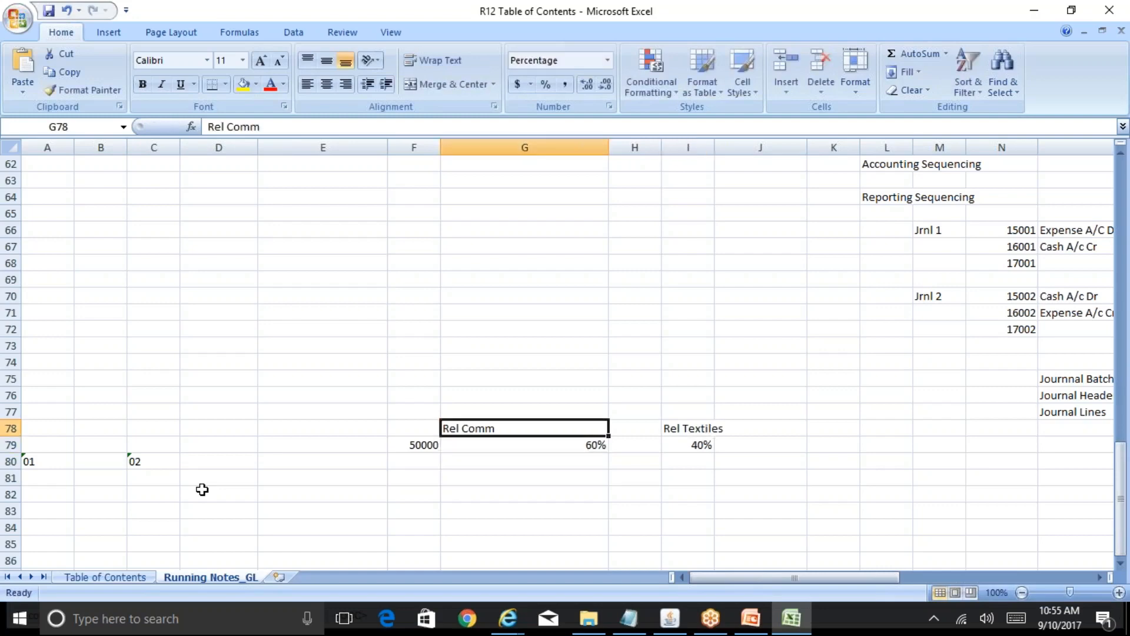
key(Left)
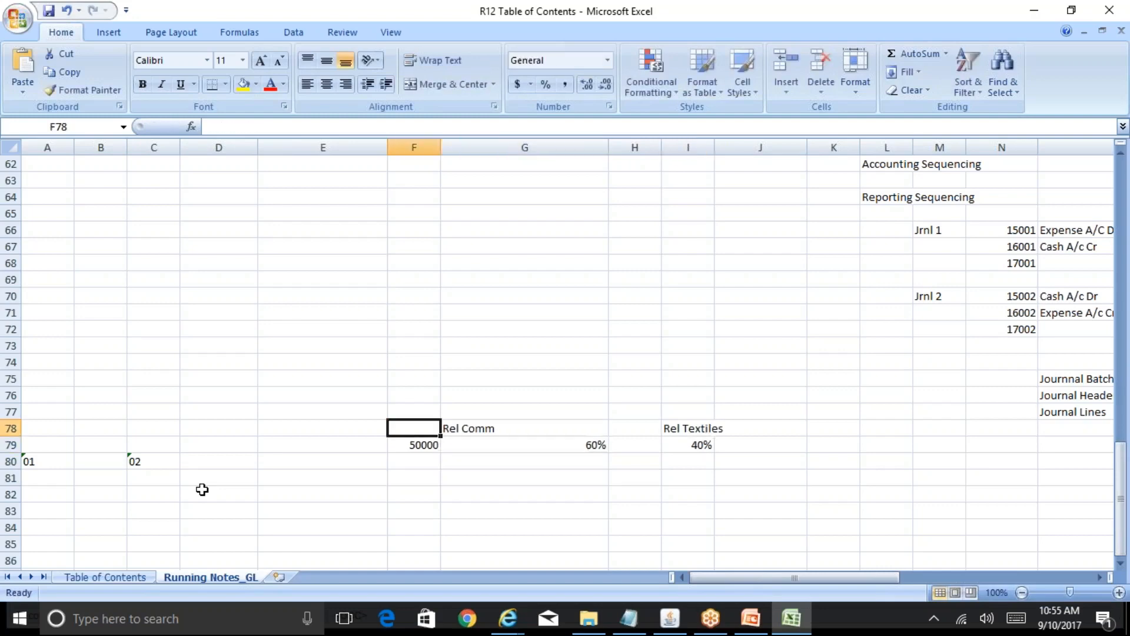
text(Rent for)
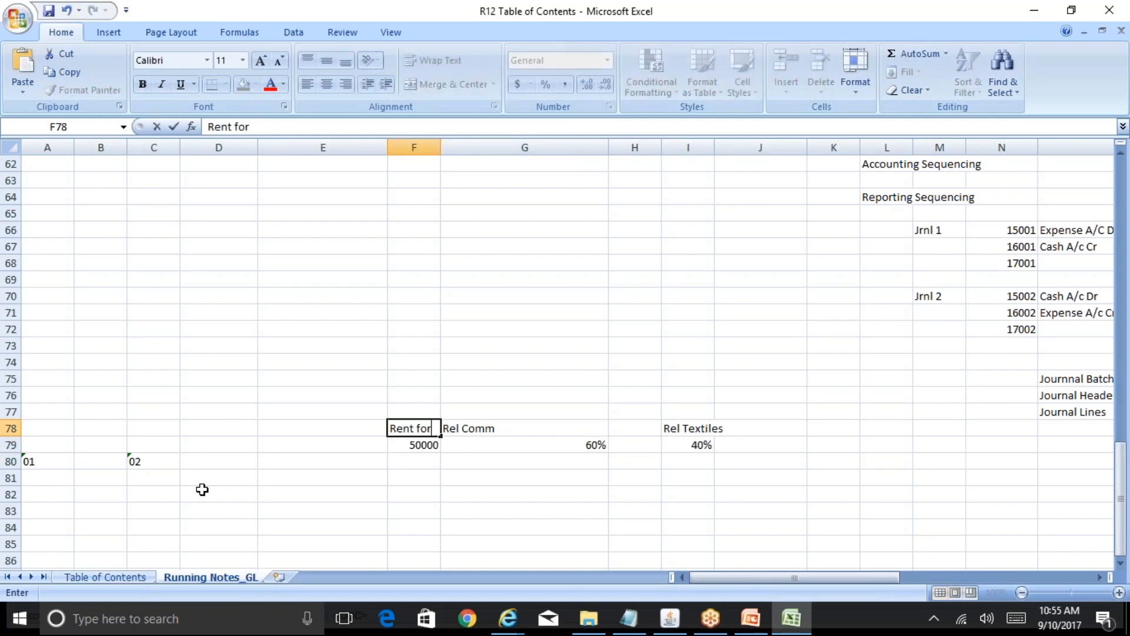
text( Sep-17)
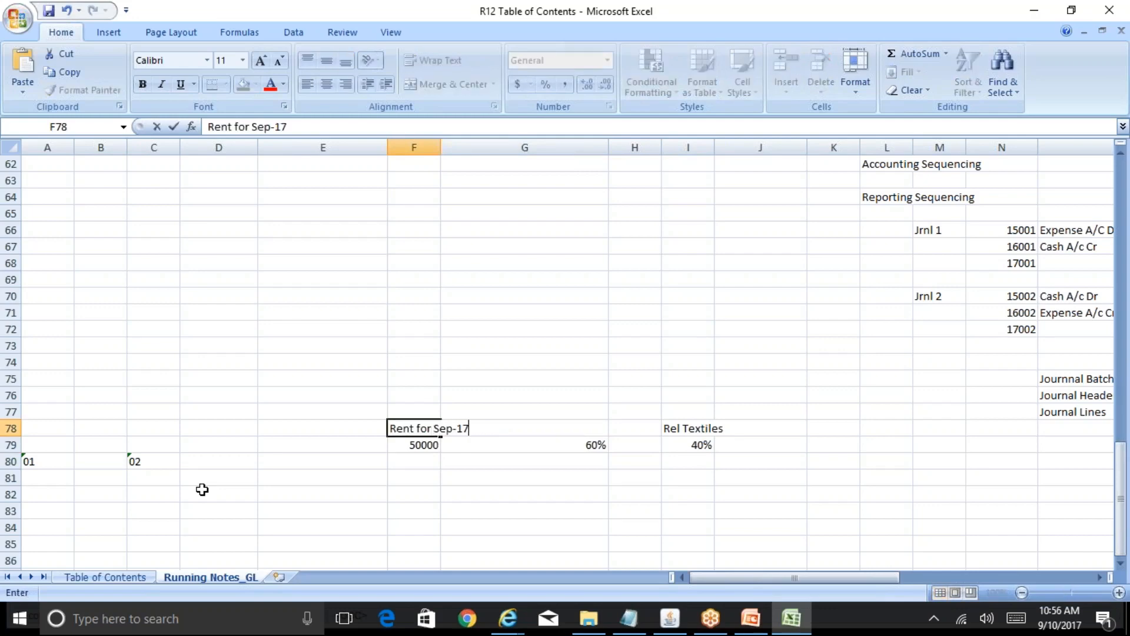
key(Return)
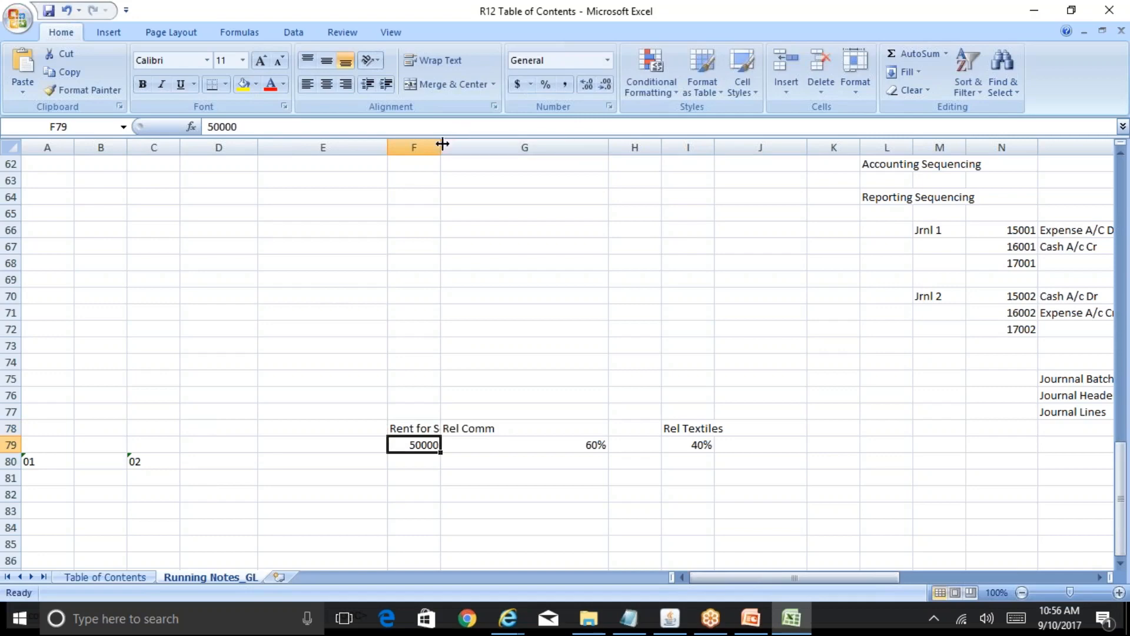
double_click(441, 147)
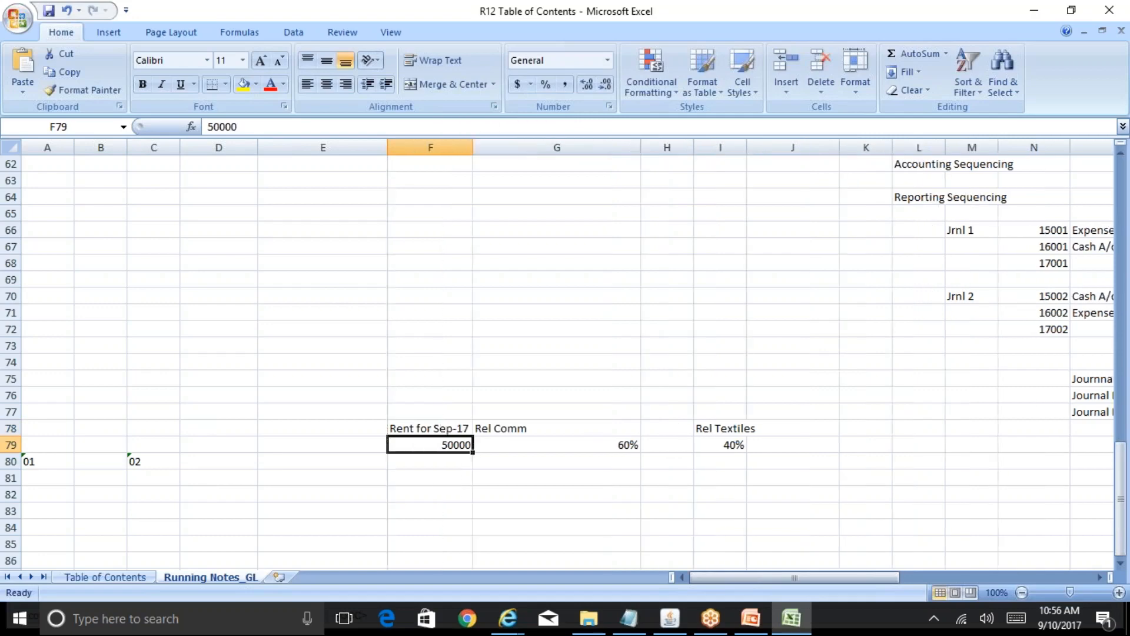
click(577, 448)
click(592, 462)
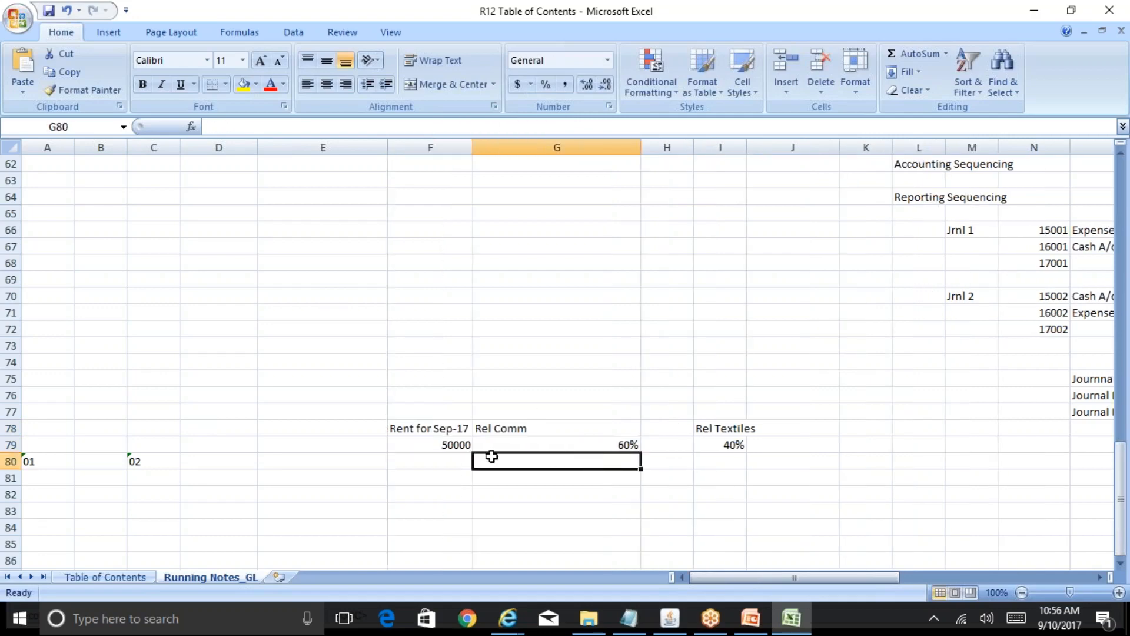
click(447, 441)
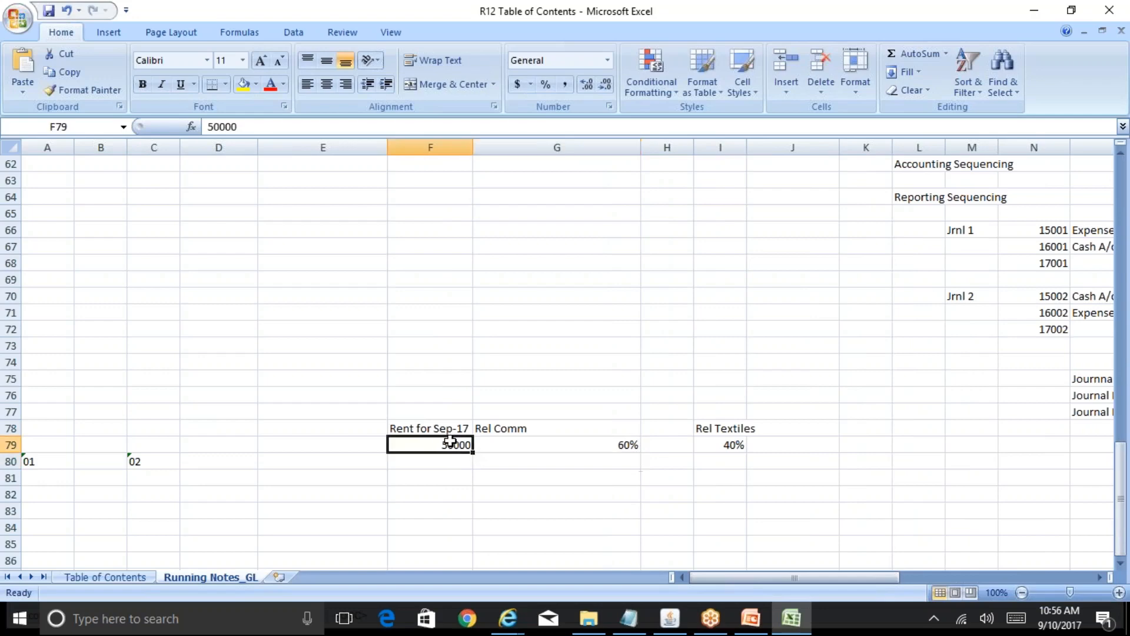
click(723, 444)
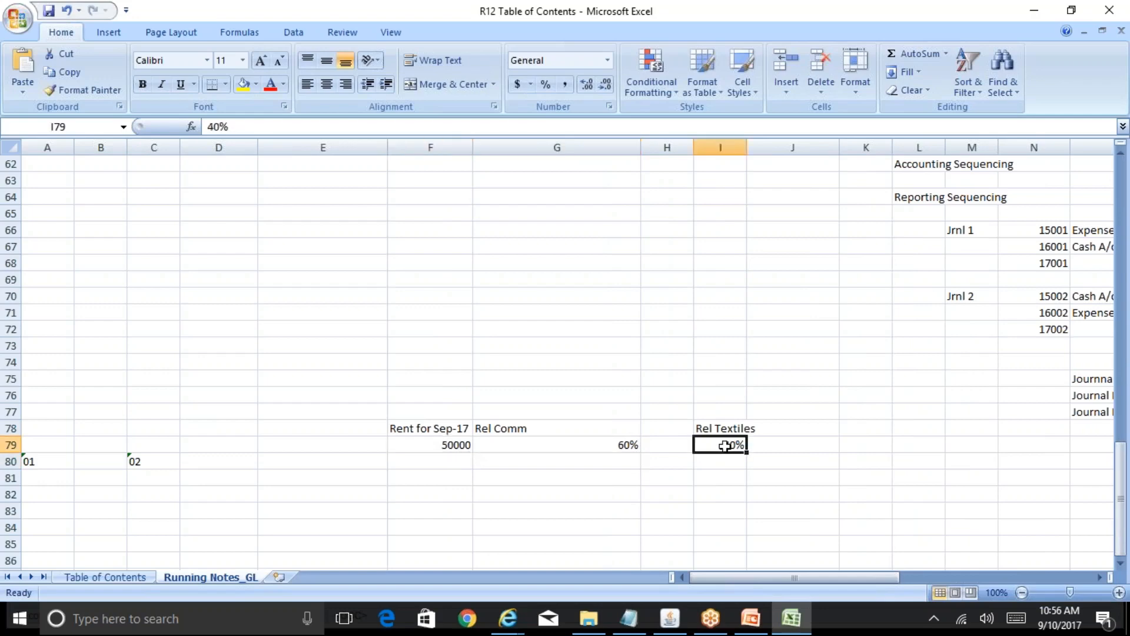
click(437, 445)
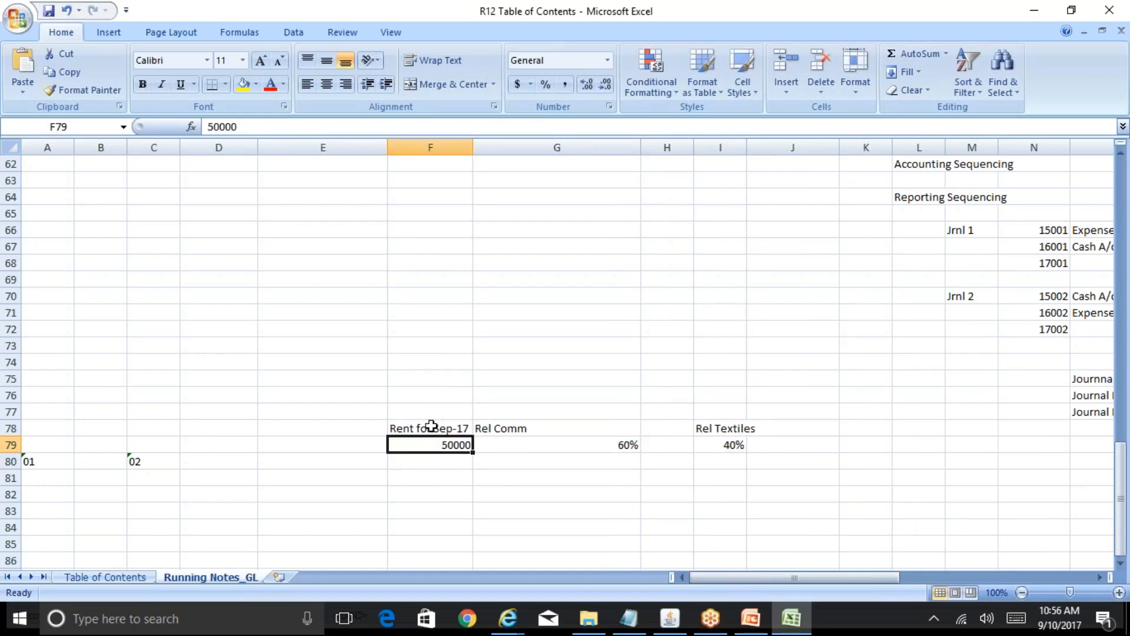
click(586, 460)
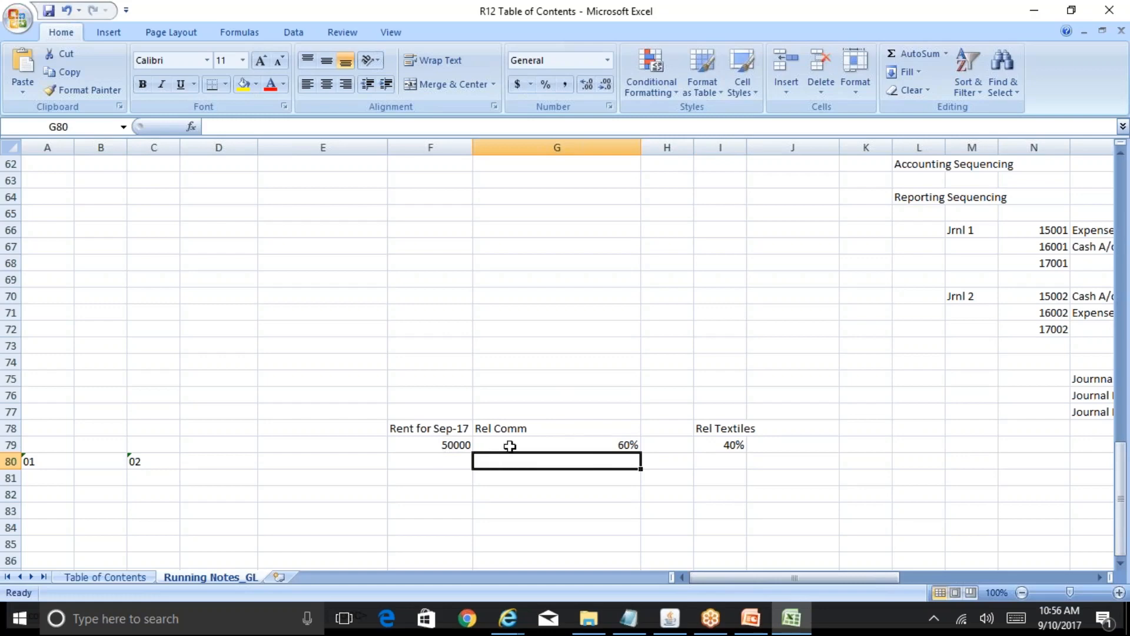
click(536, 443)
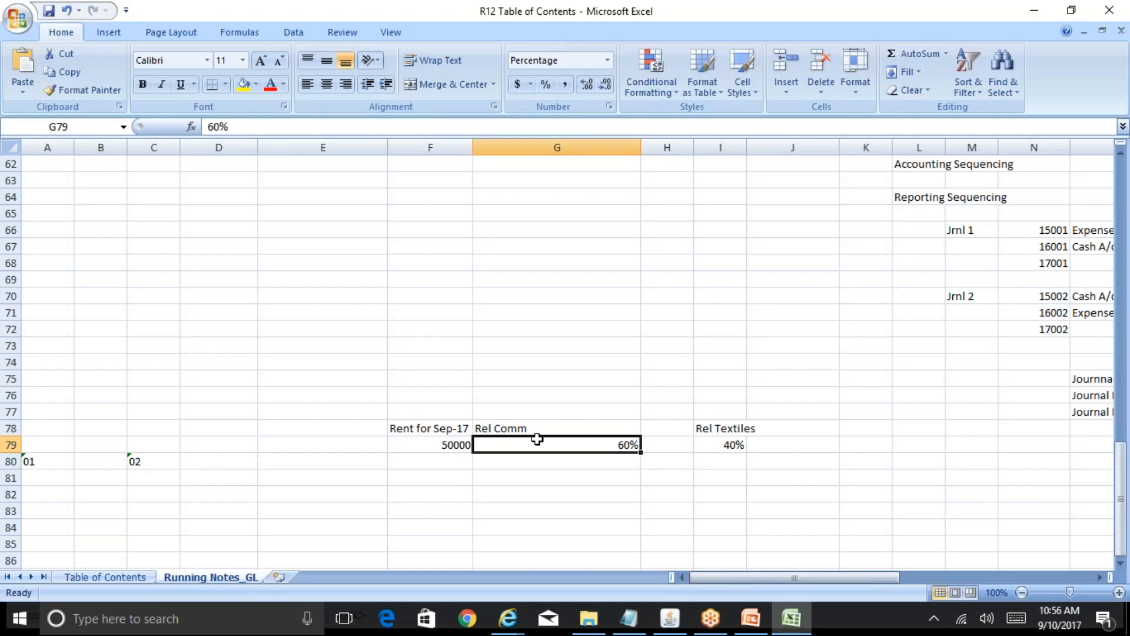
key(Down)
key(Down)
key(Left)
key(Left)
key(Left)
key(Left)
key(Left)
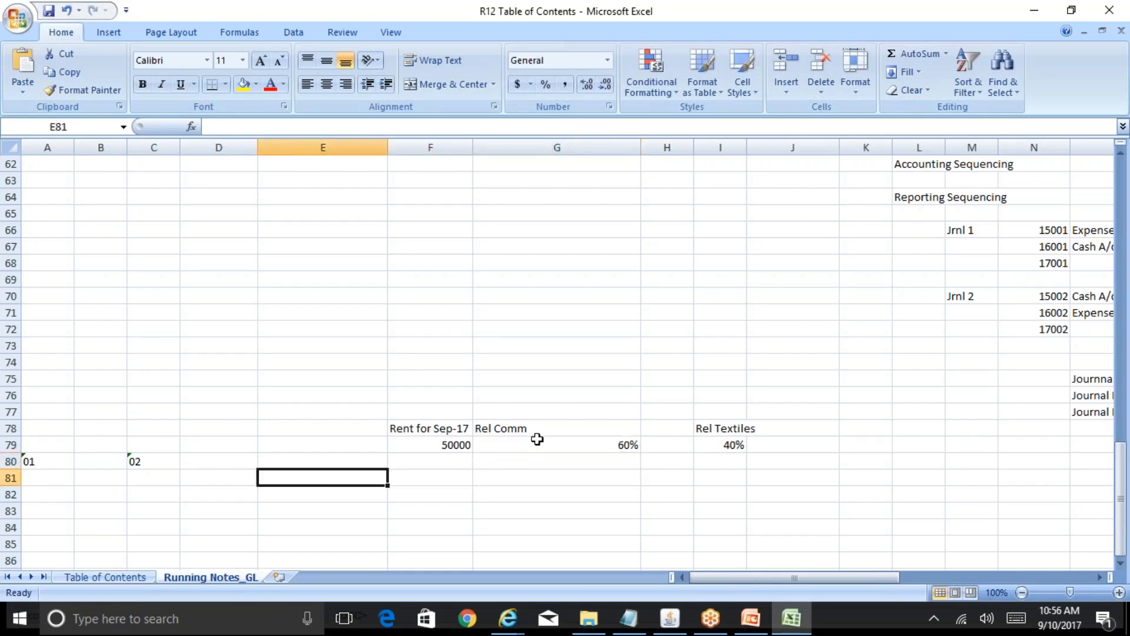
Enter the allocated amounts below the percentages: 30000 in cell G80 and 20000 in cell I80.
key(Right)
key(Right)
key(Right)
key(Right)
key(Right)
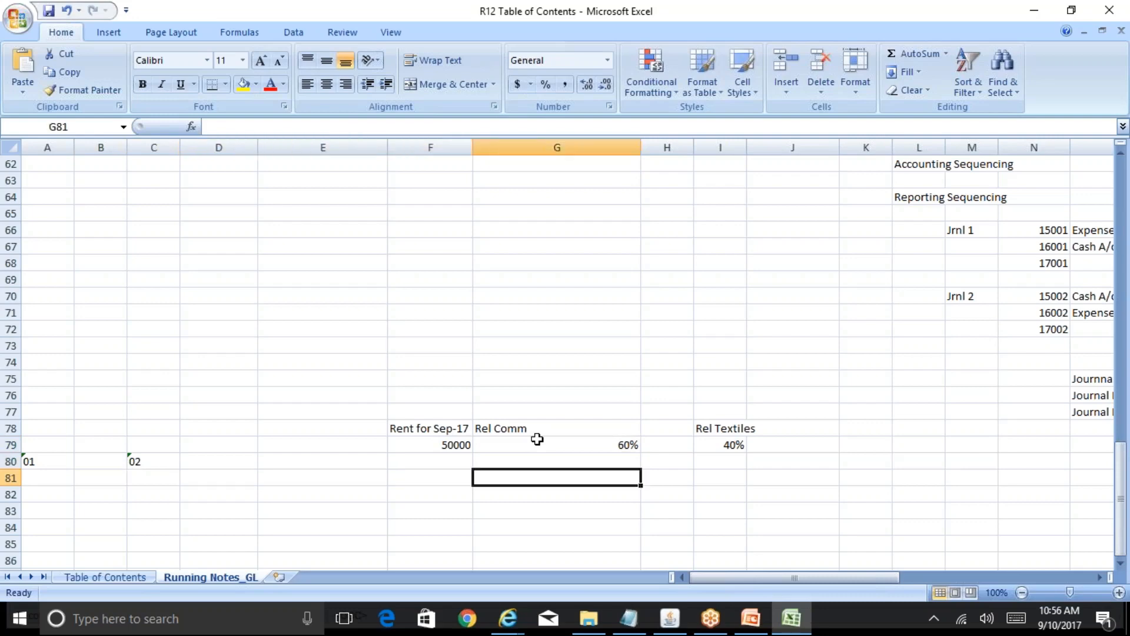
key(Up)
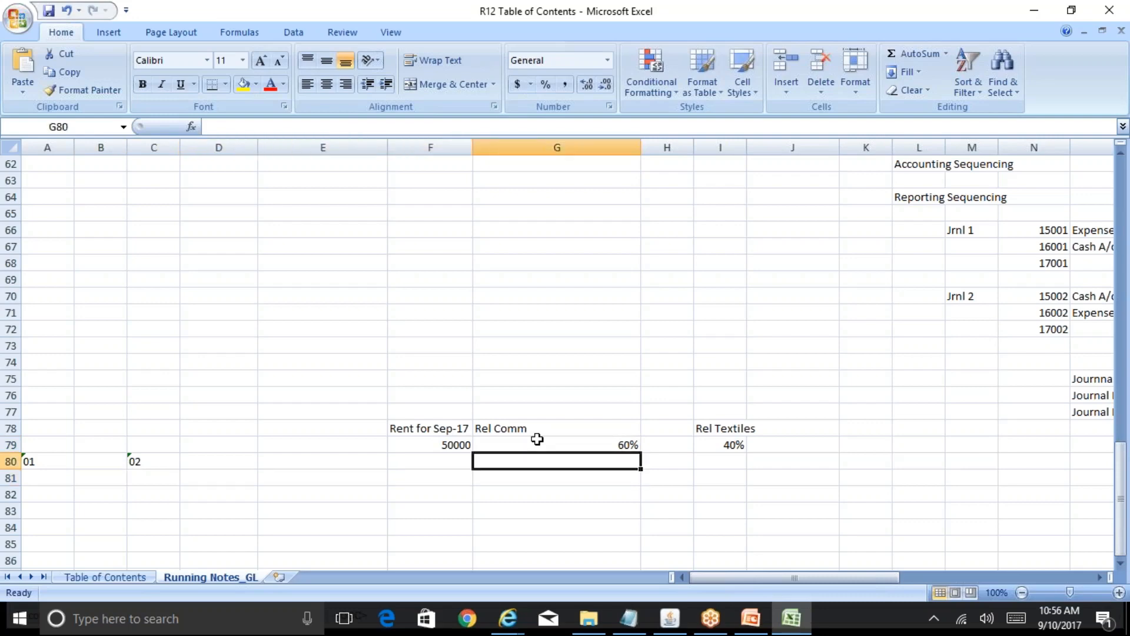
text(30000)
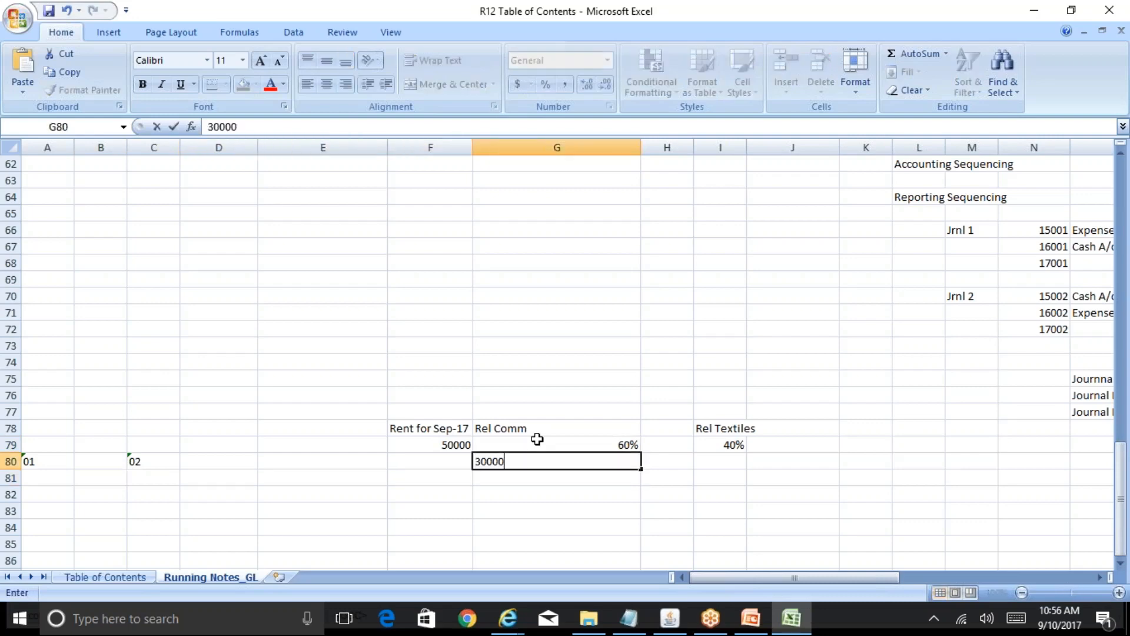
key(Right)
key(Right)
text(20000)
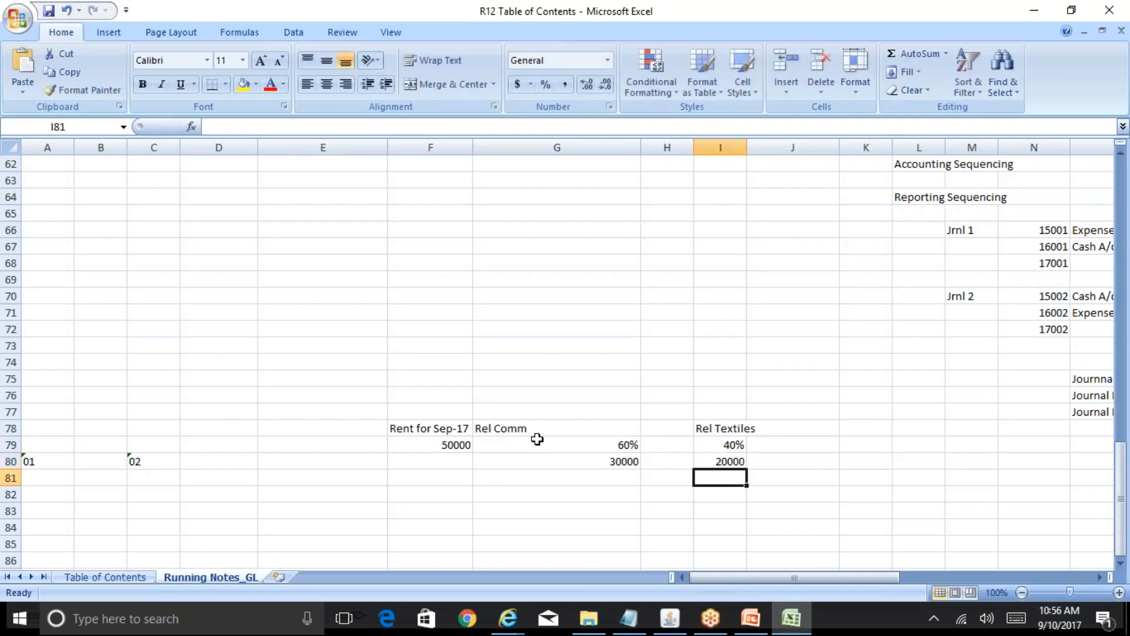
key(Up)
key(Up)
key(Left)
key(Left)
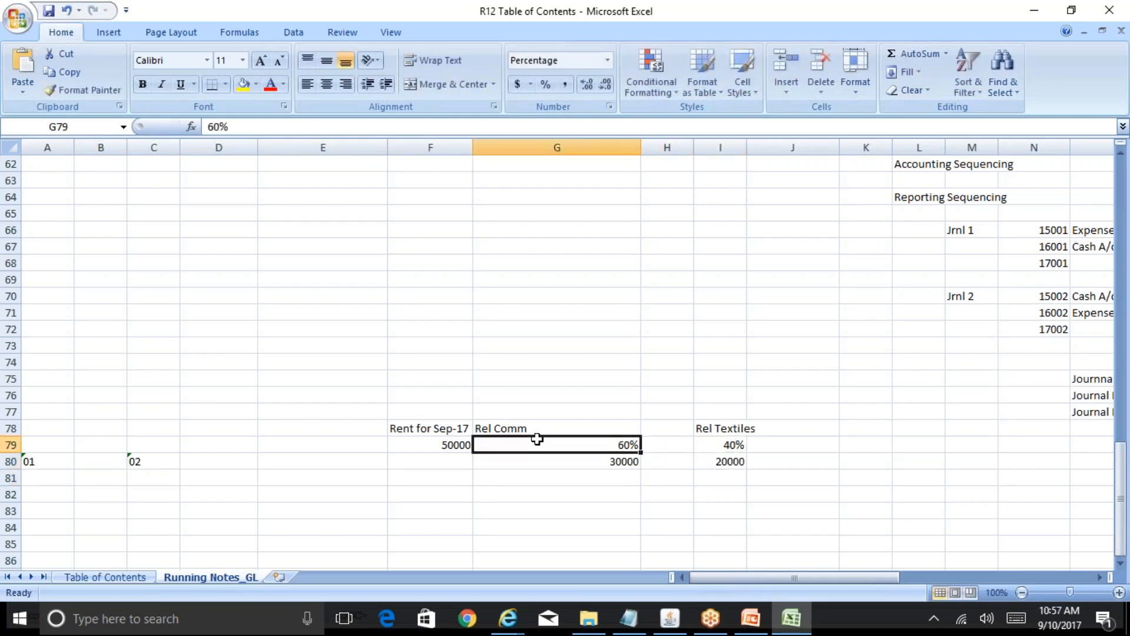
key(Down)
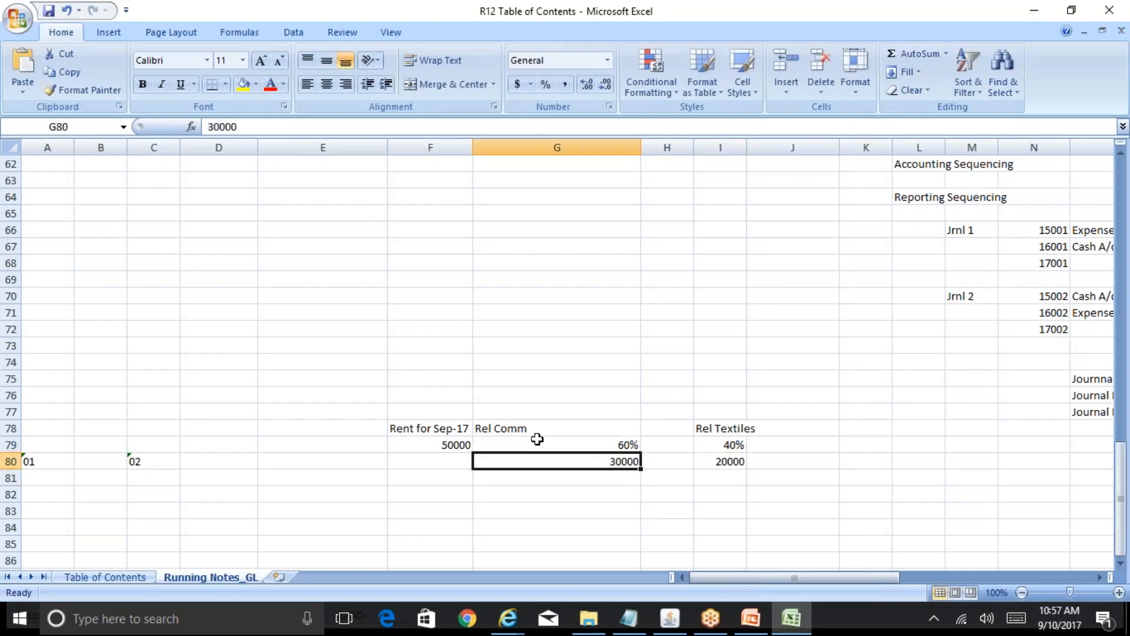
key(Right)
key(Right)
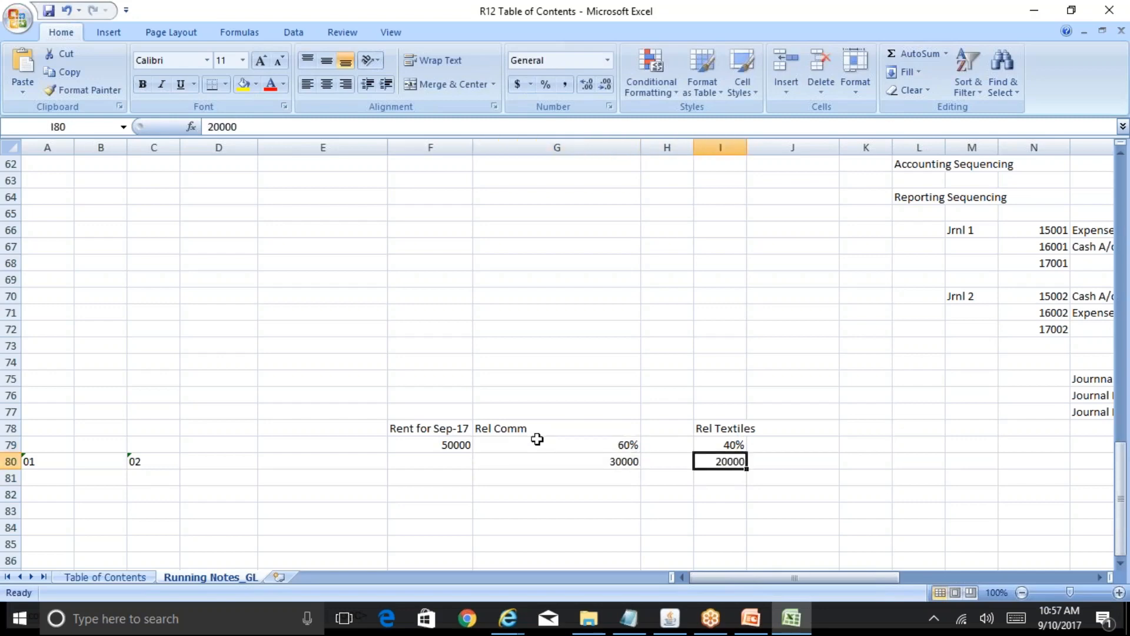
Enter the debit account line 01-000-Rent-00000 Dr in cell G82.
key(Left)
key(Left)
key(Down)
key(Down)
key(Down)
key(Down)
key(Down)
key(Down)
key(Down)
key(Down)
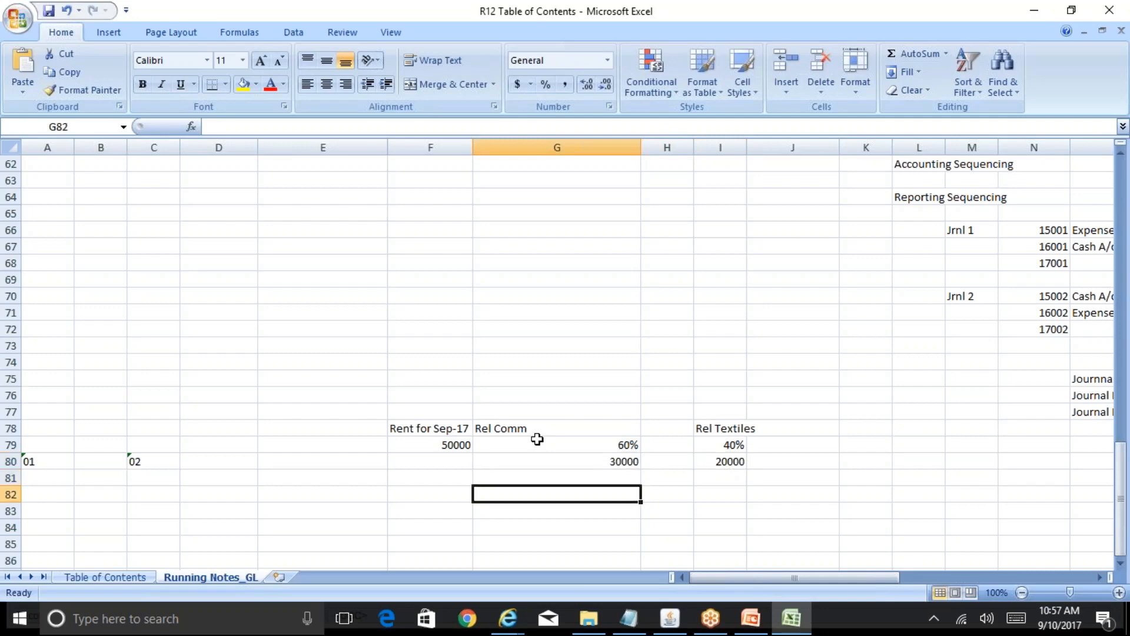
key(Up)
key(Up)
key(Up)
key(Up)
key(Up)
key(Up)
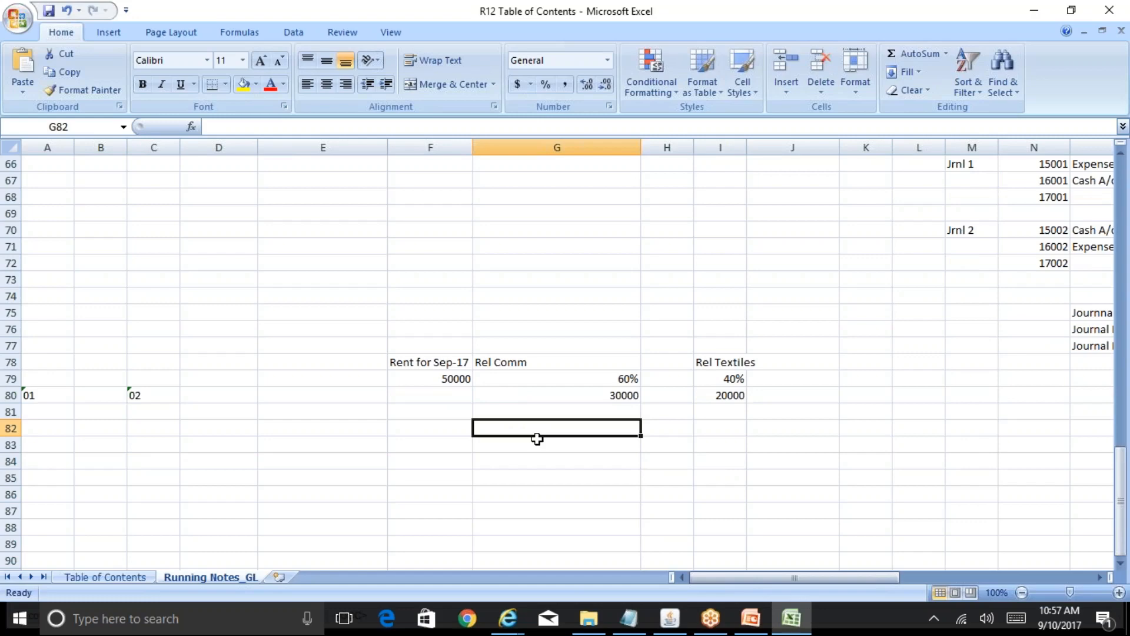
text(S)
key(BackSpace)
text(Ren)
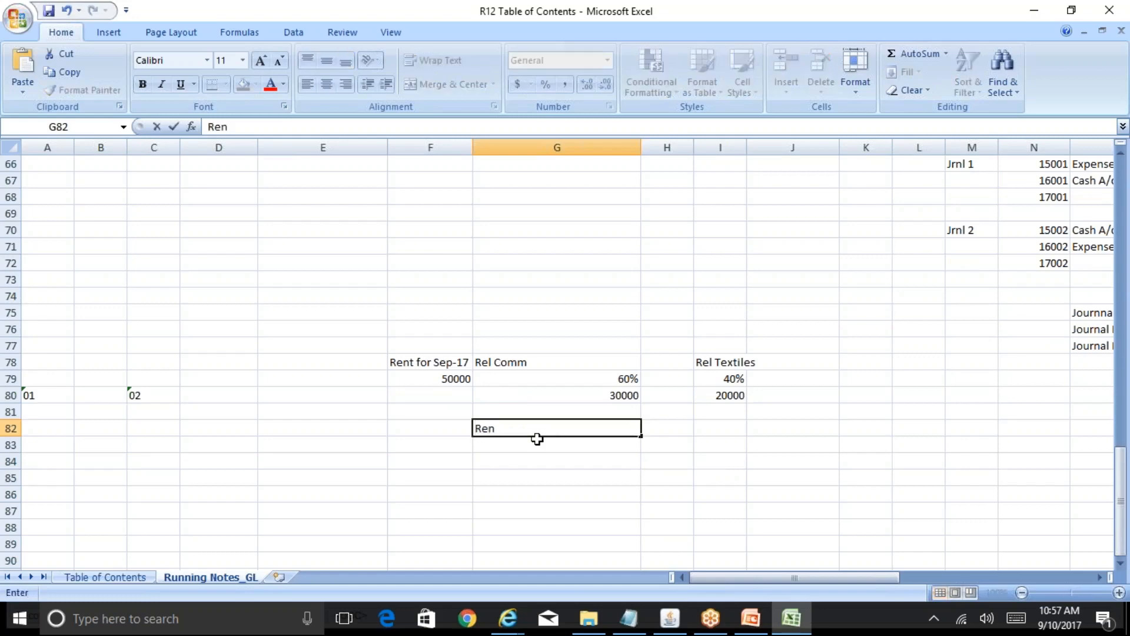
key(Escape)
text(01-000-Rent-00)
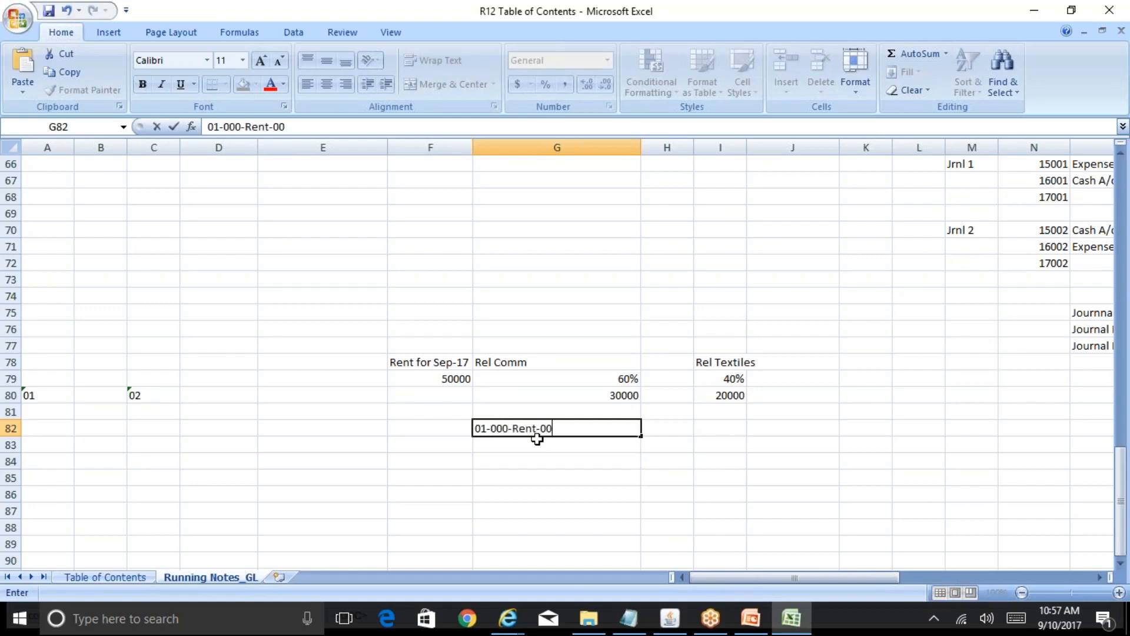
text(000)
key(Tab)
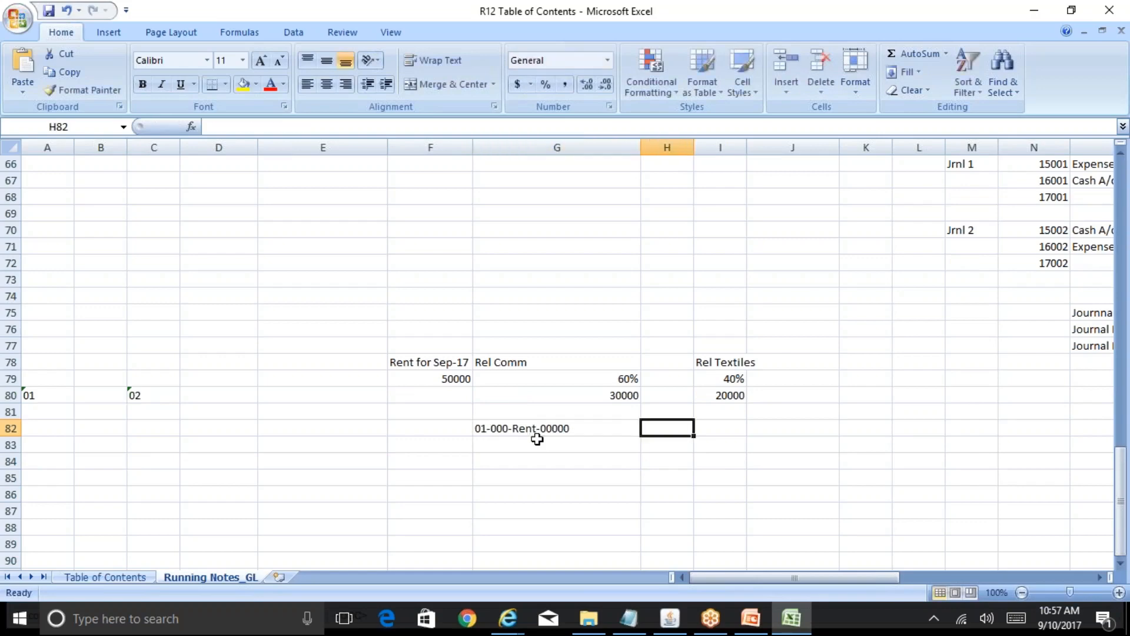
click(537, 439)
key(F2)
text(Dr)
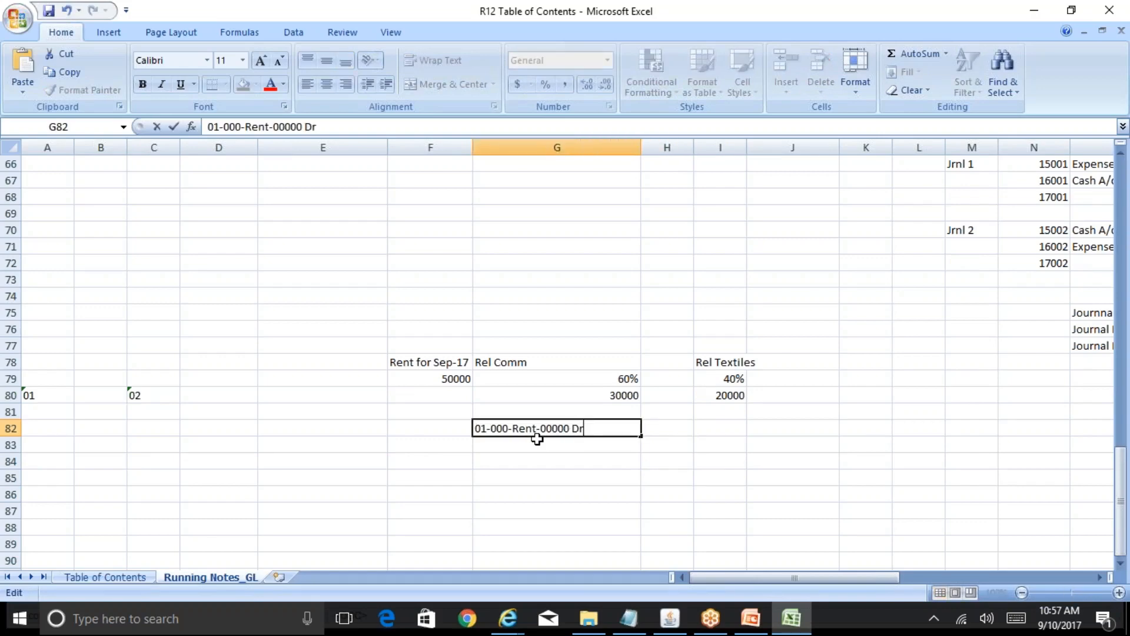
key(Return)
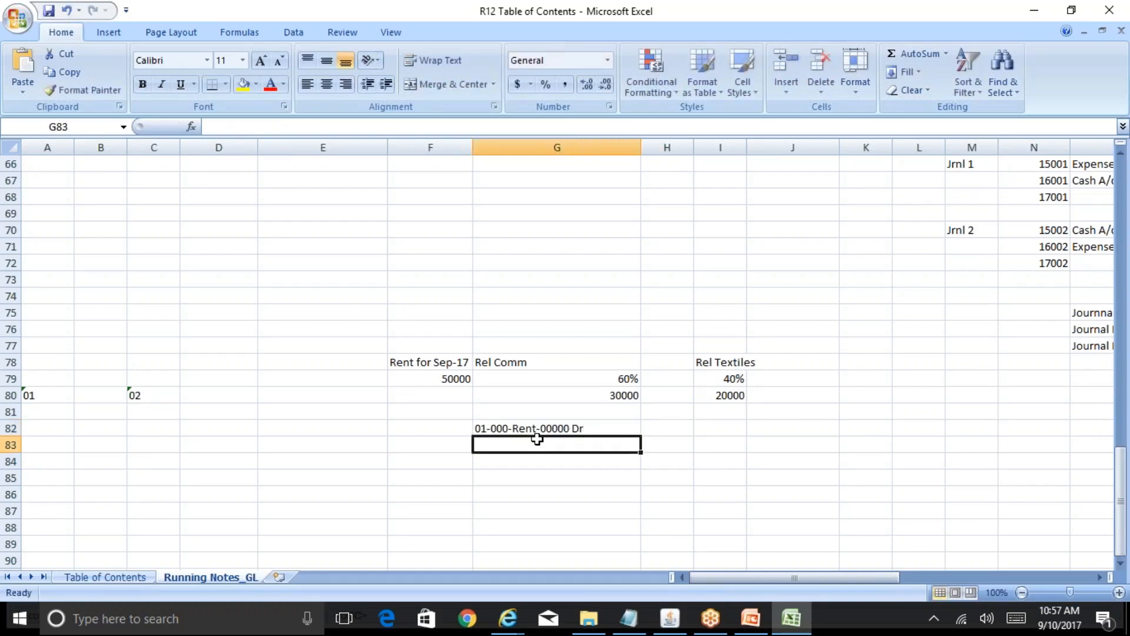
Enter the debit amount 50000 in cell H82 beside the rent account line.
key(Up)
key(Right)
text(50000)
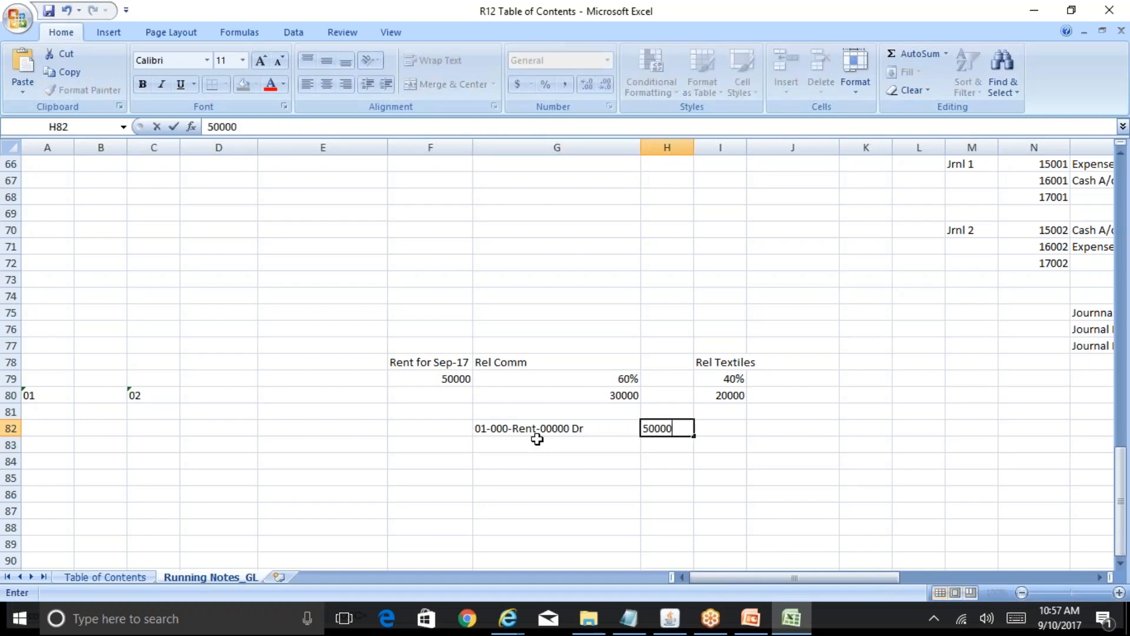
key(Return)
Add the credit line 01-000-Cash-00000 Cr in cell G83 with the amount 50000 in cell I83.
key(Left)
text(01)
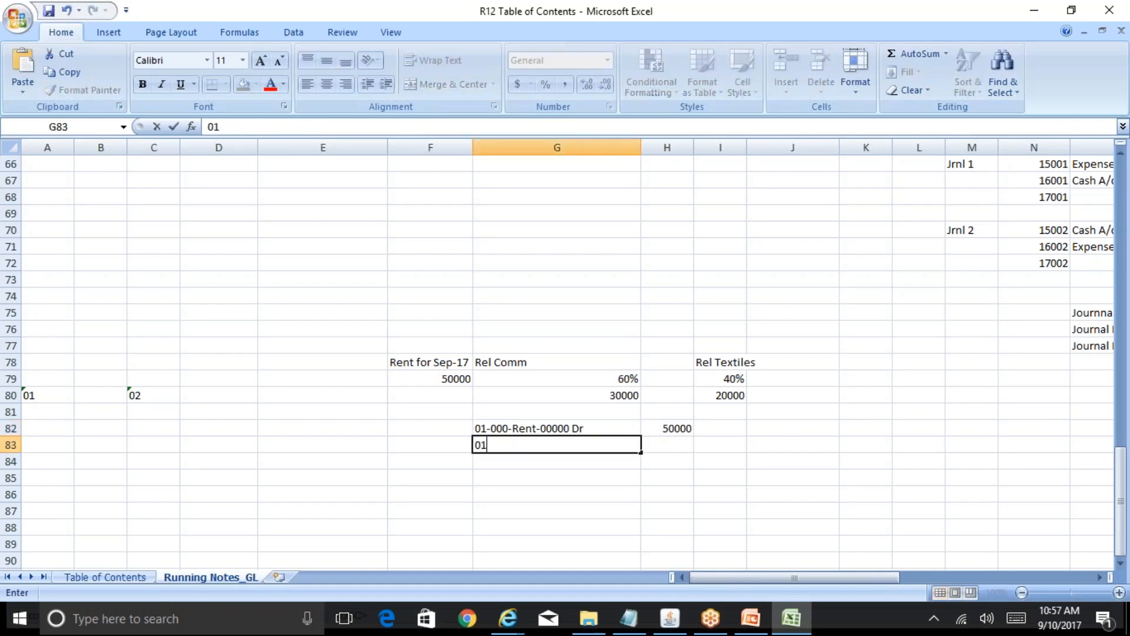
text(-000-Cash-0)
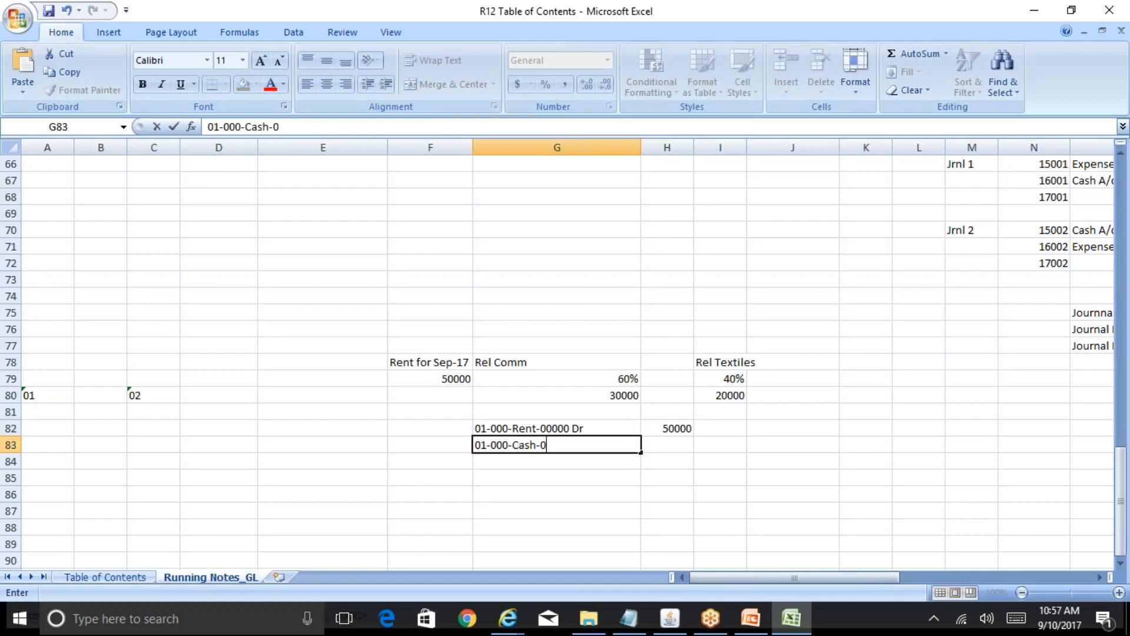
text(0000 Cr)
key(ctrl+Return)
key(Right)
key(Right)
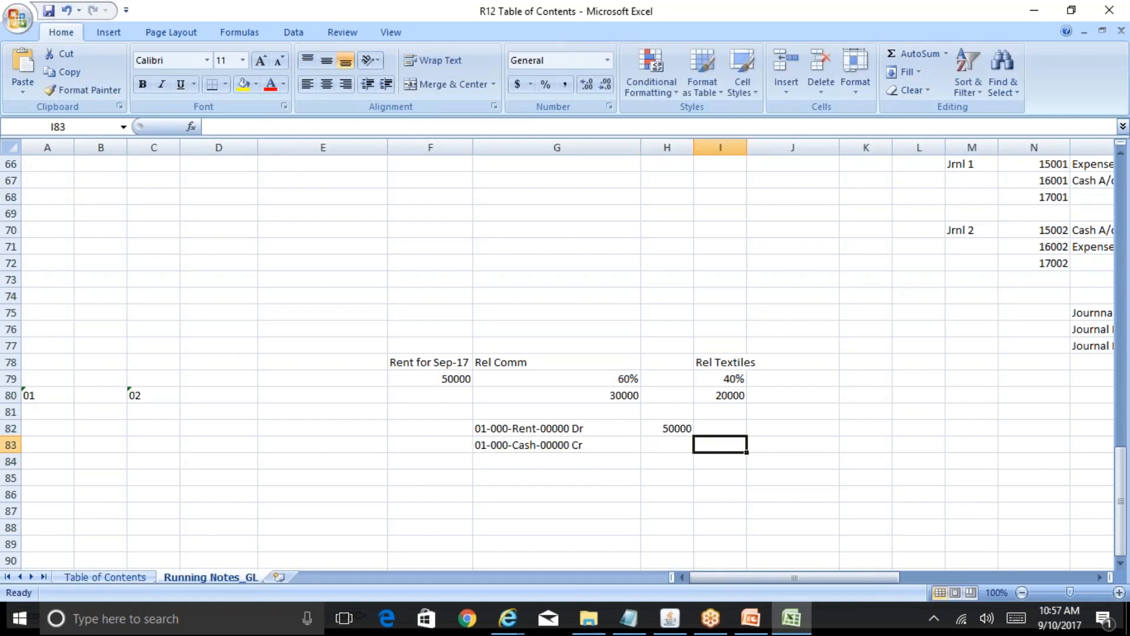
text(50000)
key(Right)
Move the Rel Textiles block, with its heading, percentage and amount, from I78:I80 to J78:J80.
key(Up)
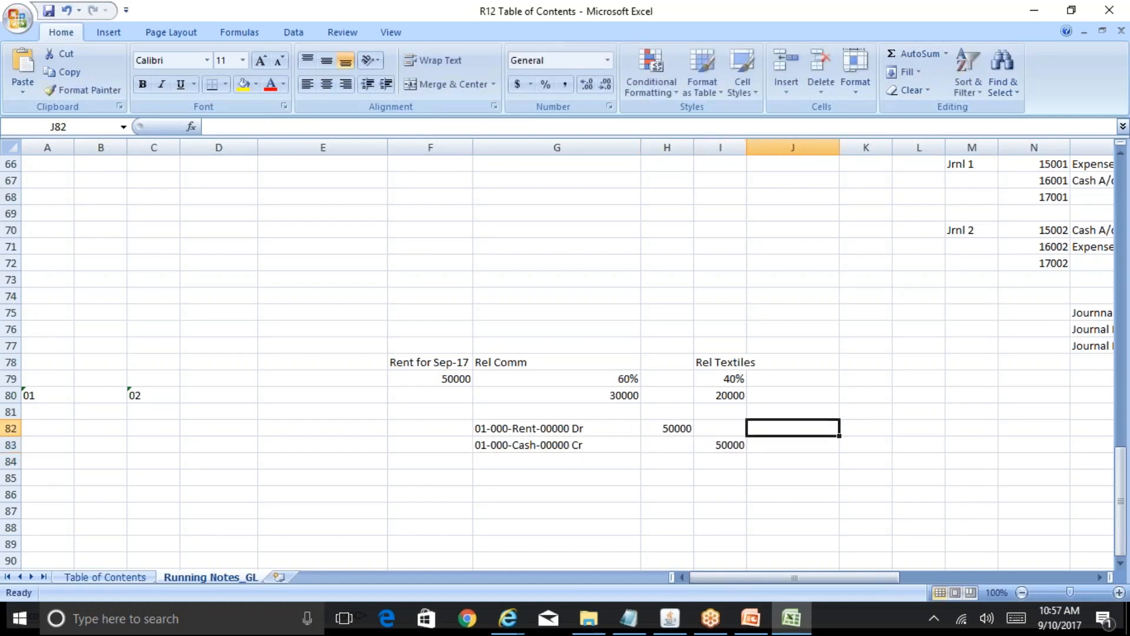
key(Up)
key(Up)
key(Up)
key(Up)
key(Left)
key(shift+Down)
key(shift+Down)
key(ctrl+c)
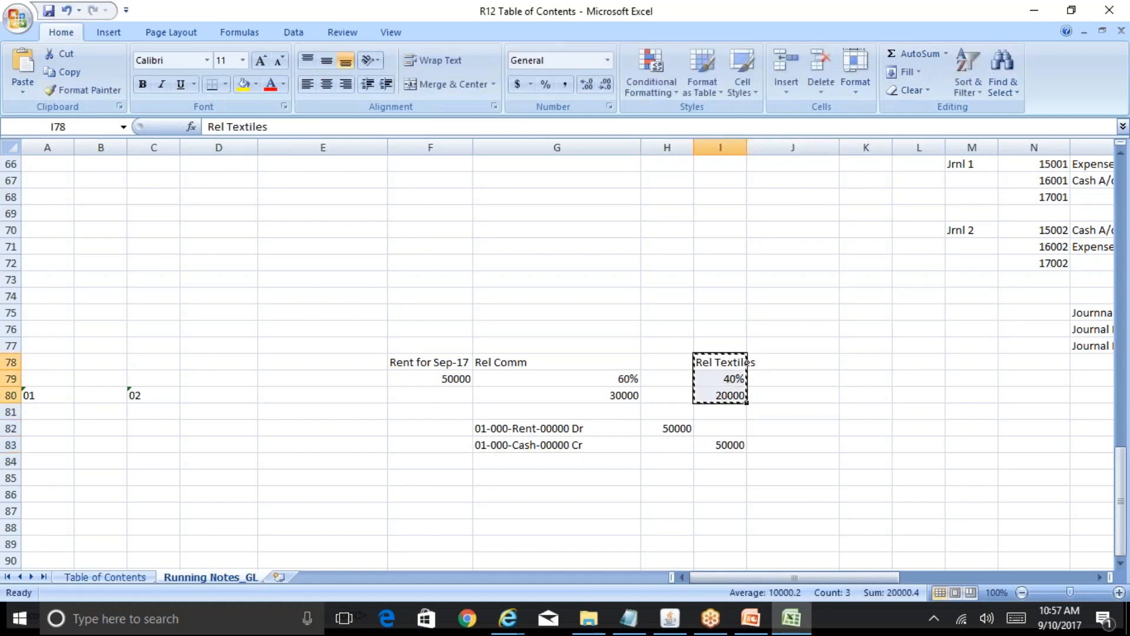
key(Right)
key(Left)
key(shift+Down)
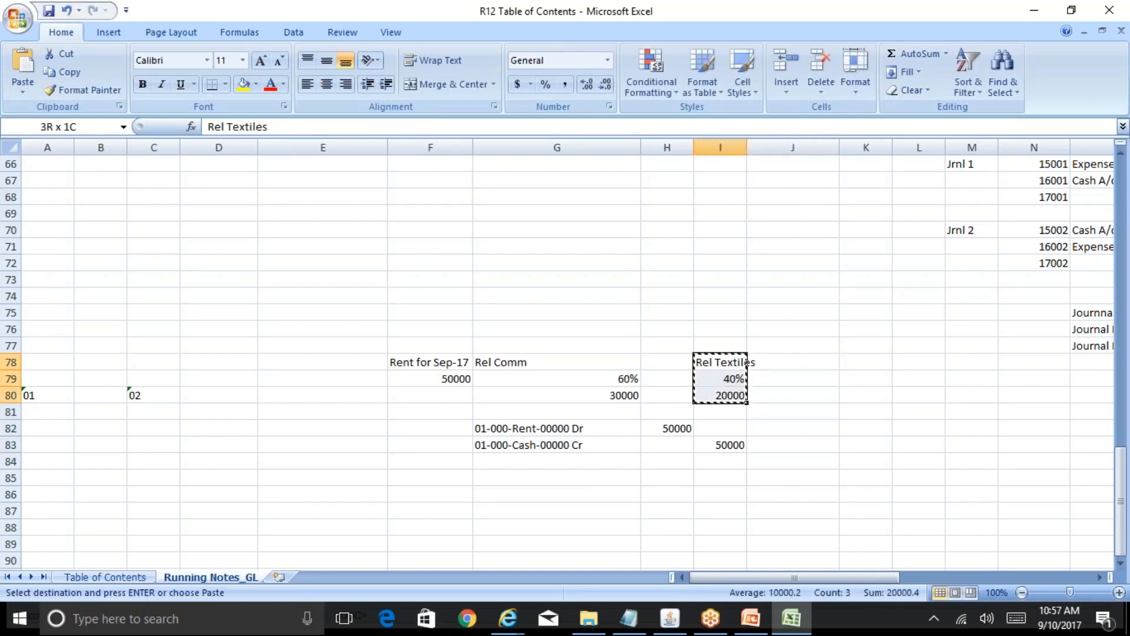
key(Right)
key(Right)
key(Left)
key(Return)
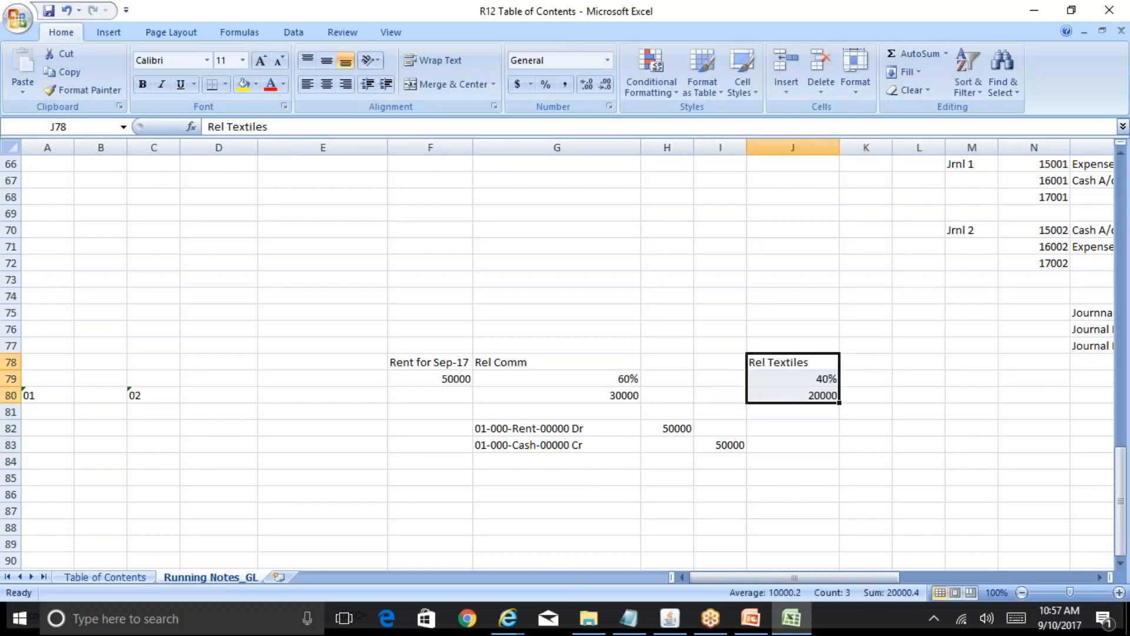
Review the rent and cash journal lines in rows 82 and 83 against the Rel Textiles share.
key(Down)
key(Down)
key(Down)
key(Down)
key(Down)
key(Left)
key(Left)
key(Left)
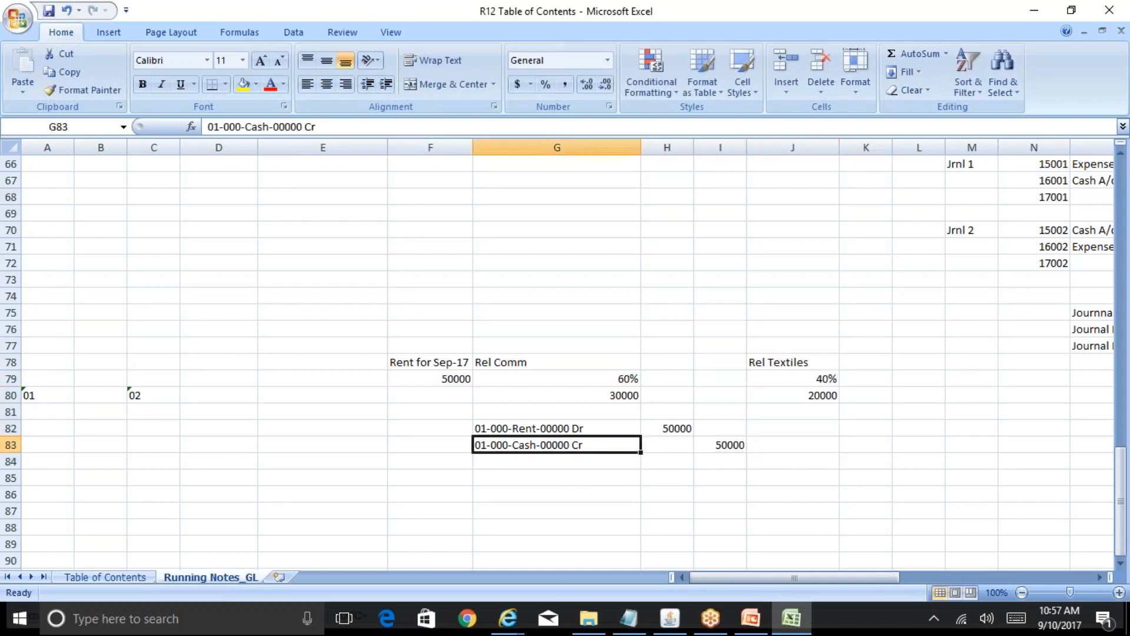
click(522, 428)
click(681, 428)
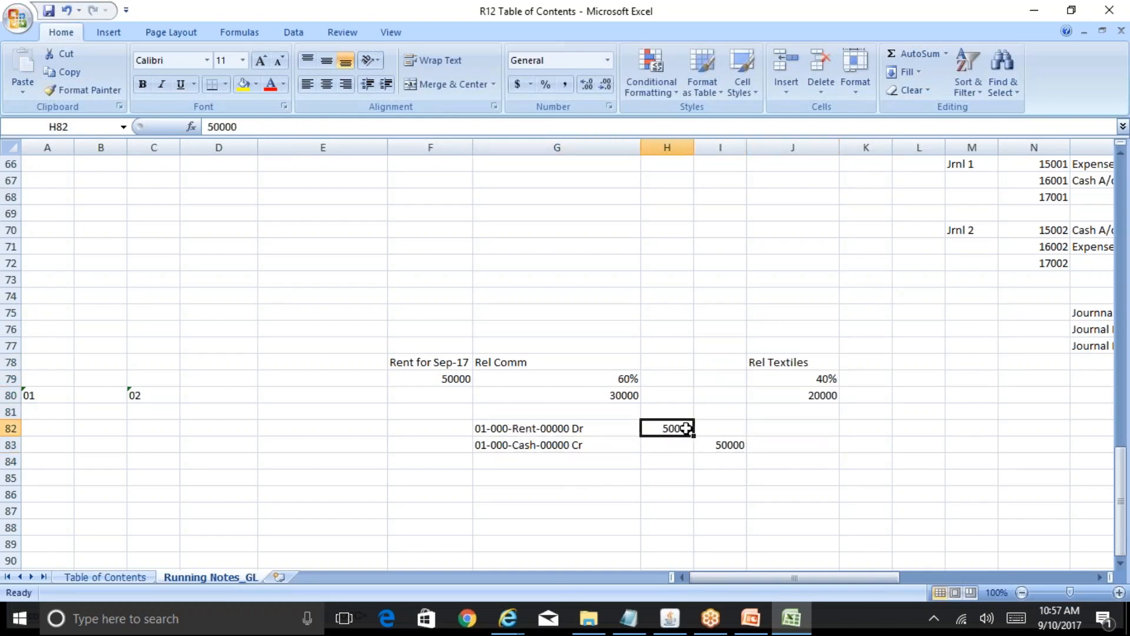
click(577, 428)
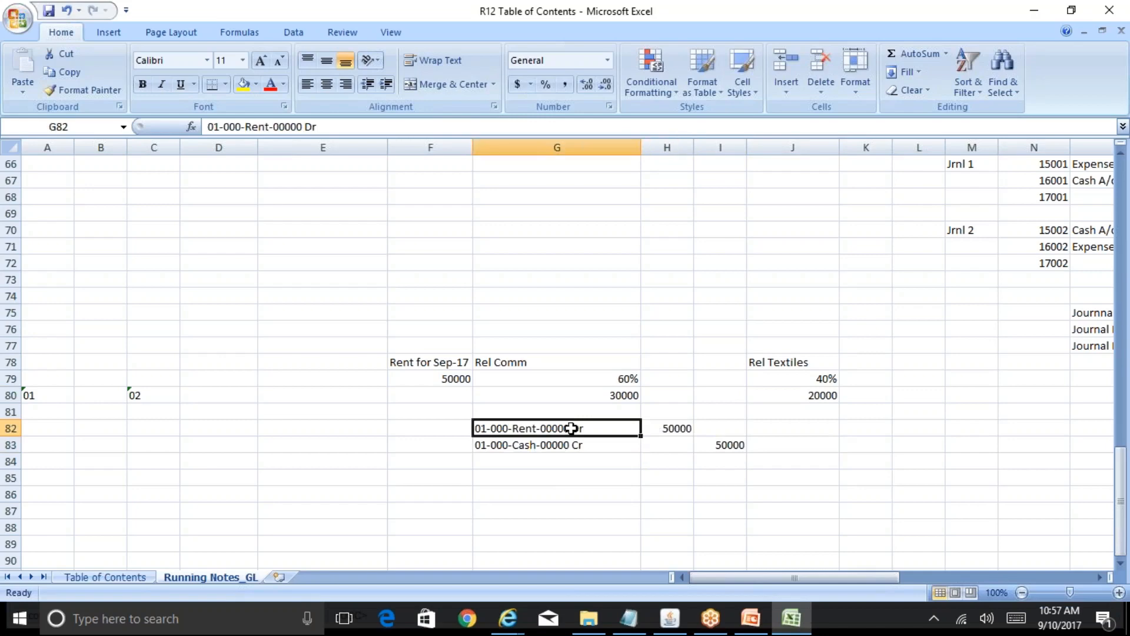
click(673, 431)
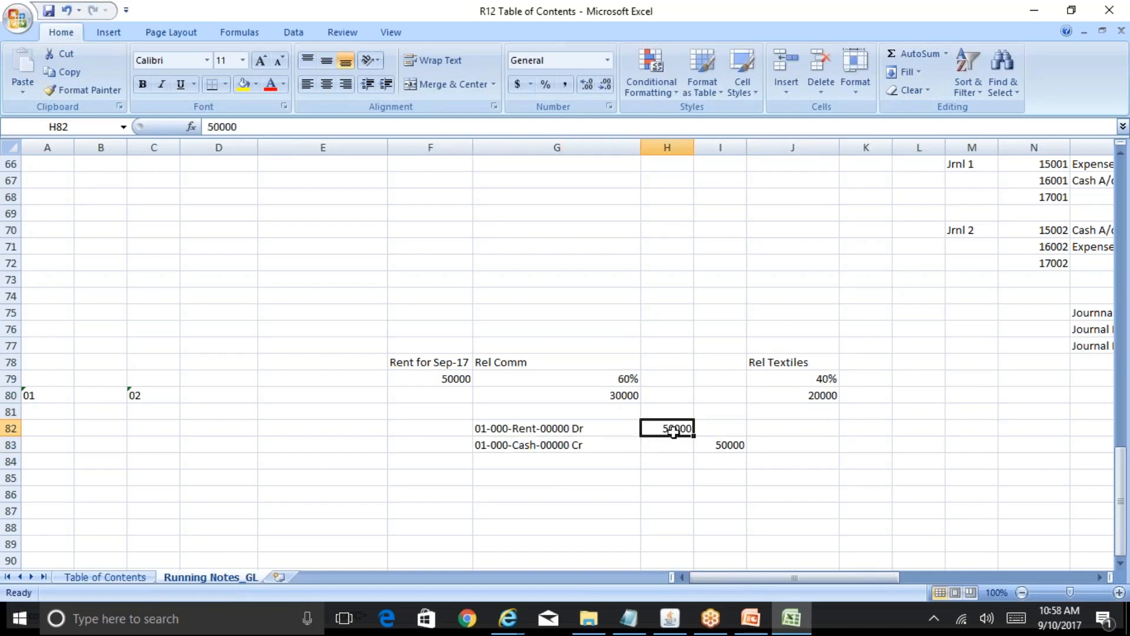
click(596, 431)
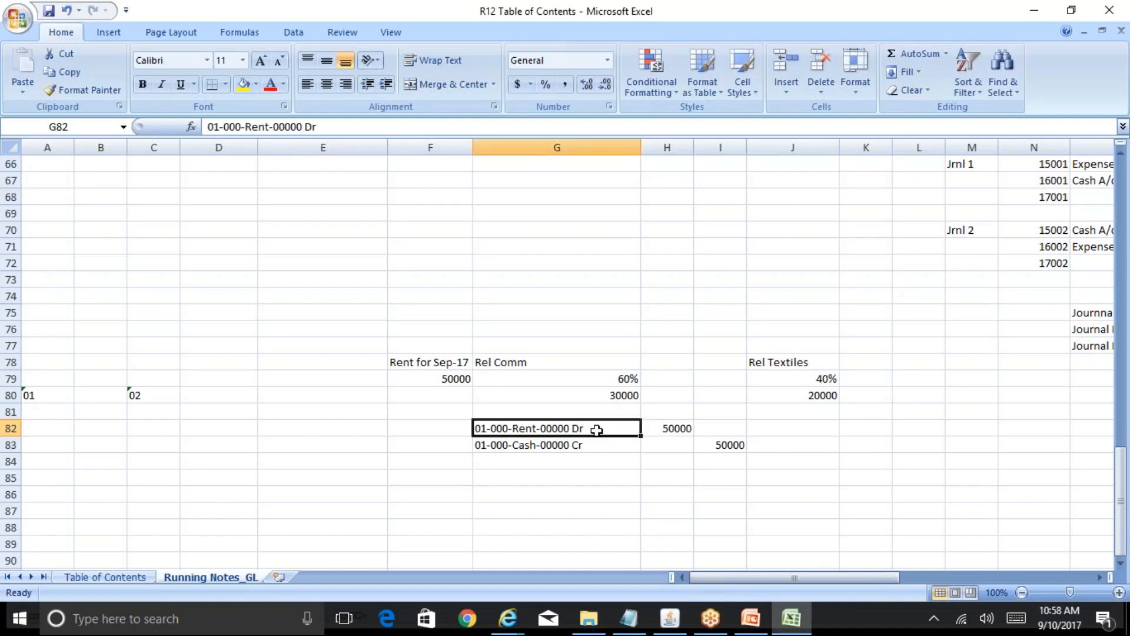
click(784, 375)
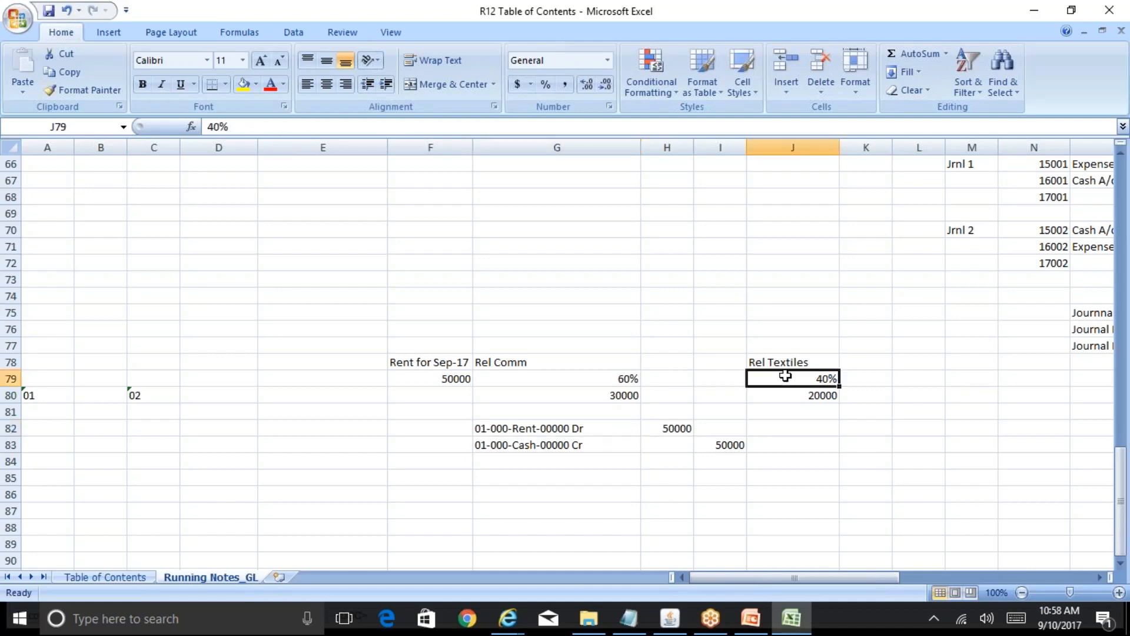
Enter the Rel Textiles debit account line 02-000-Rent-0000 Dr in cell G86.
click(547, 498)
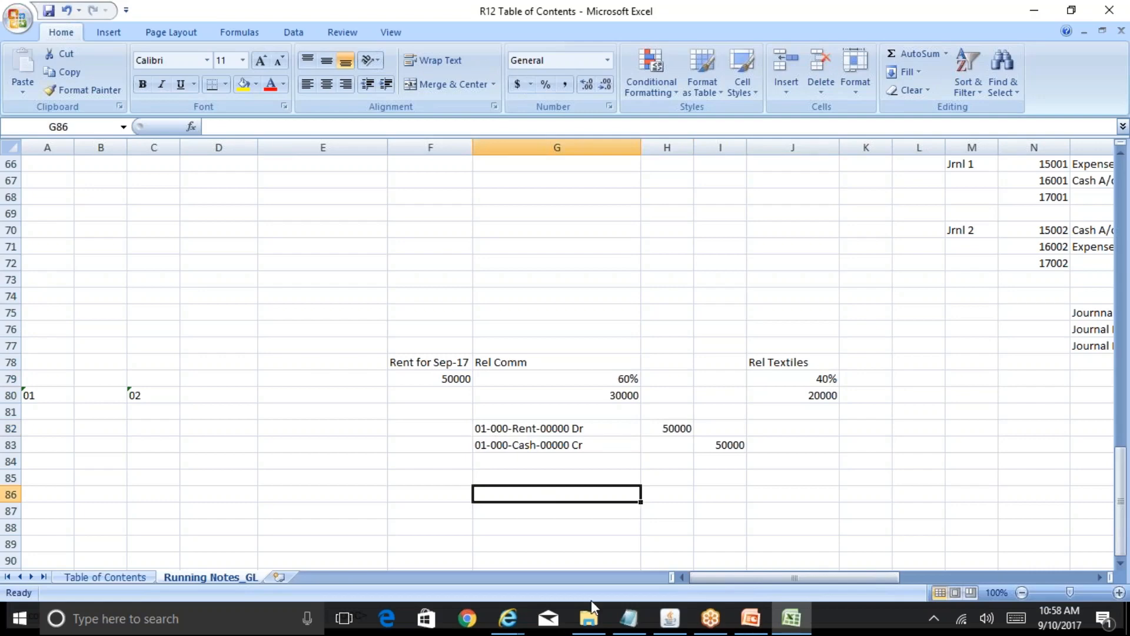
text(02-000)
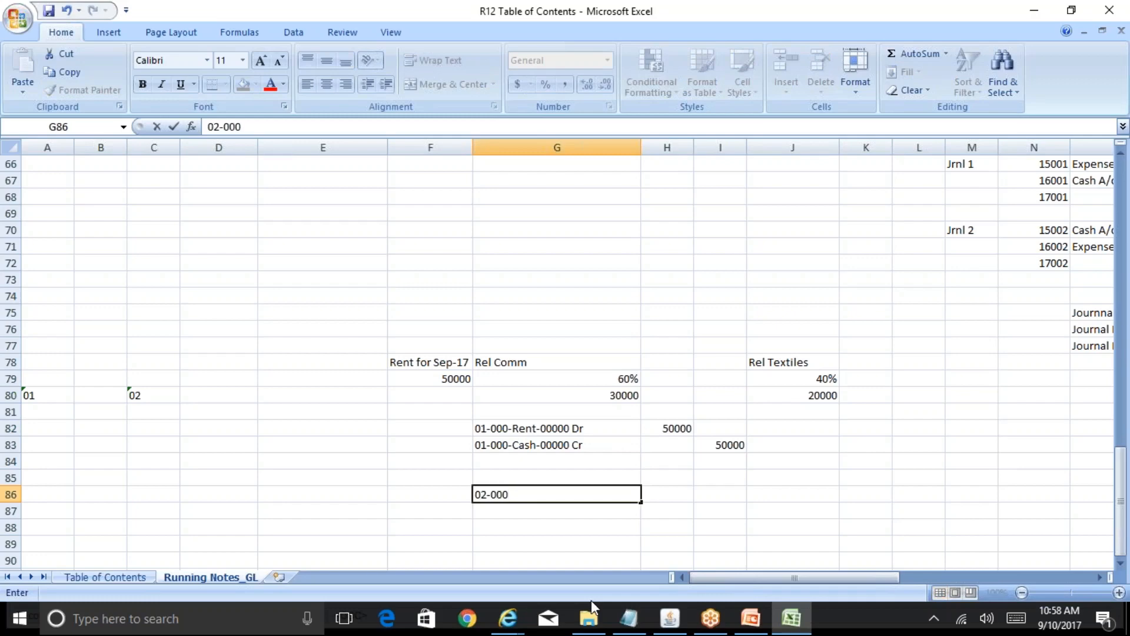
text(-Rent-0000 Dr)
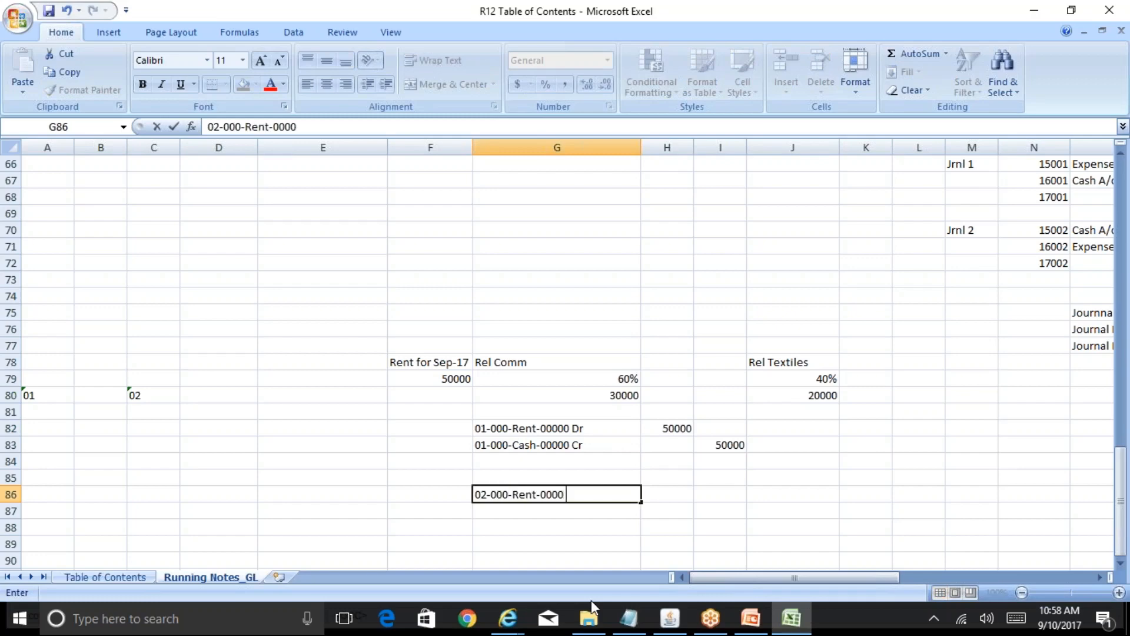
key(Tab)
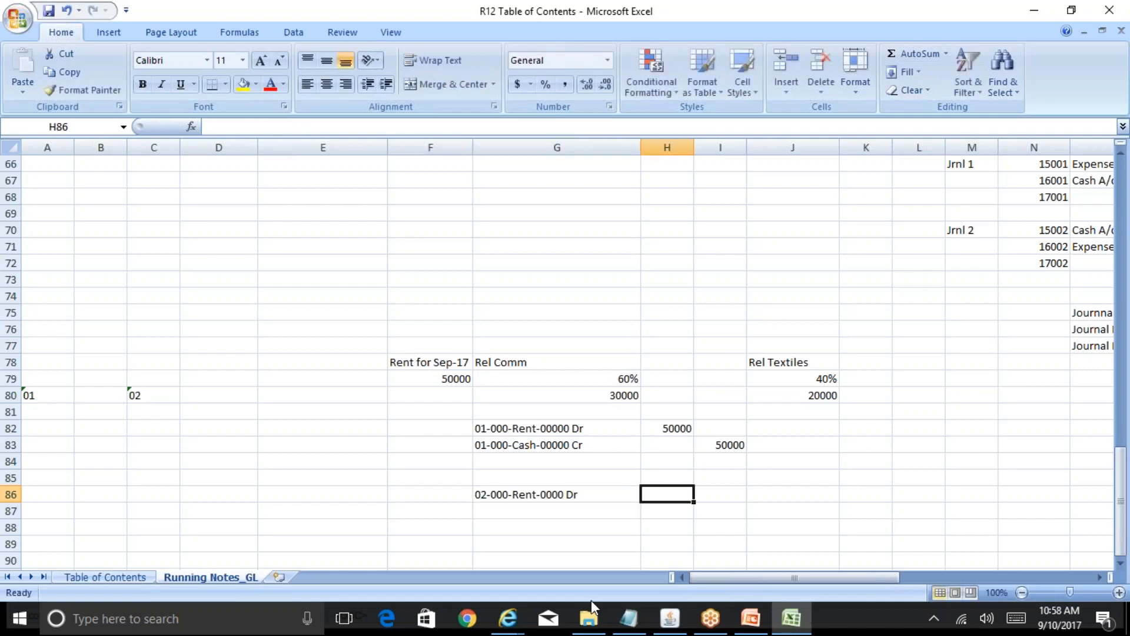
Enter the debit amount 20000 for the Rel Textiles rent line in cell H86.
text(20000)
key(Return)
key(Left)
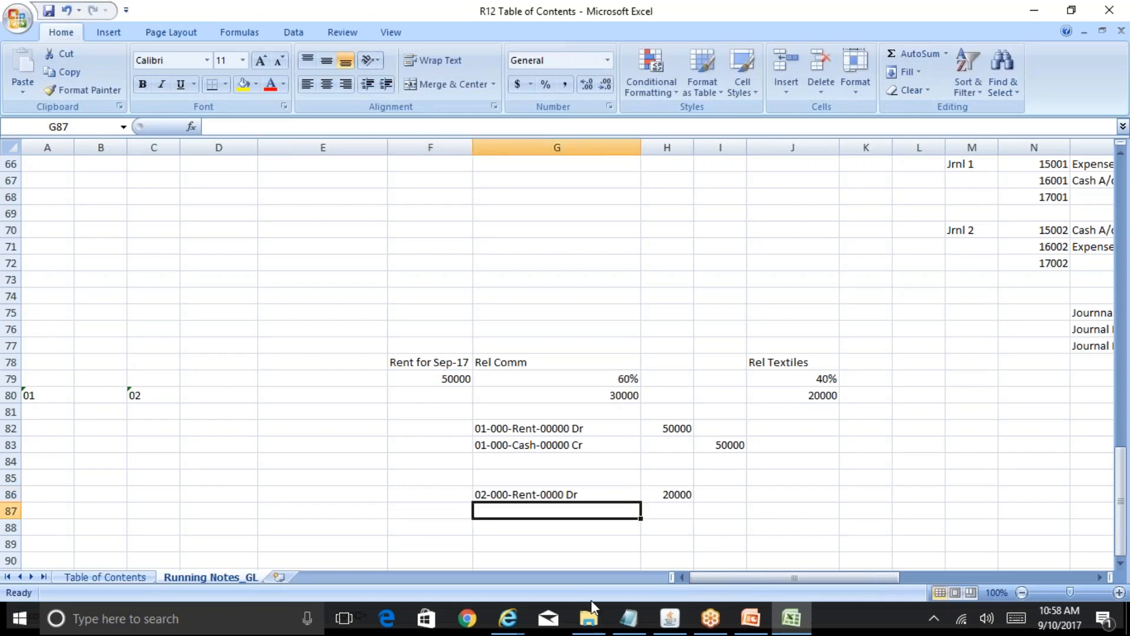
Add the credit line 01-000-Rent-000 Cr in cell G87 with the amount 20000 in cell I87.
key(Up)
key(Up)
key(Up)
key(Up)
key(Up)
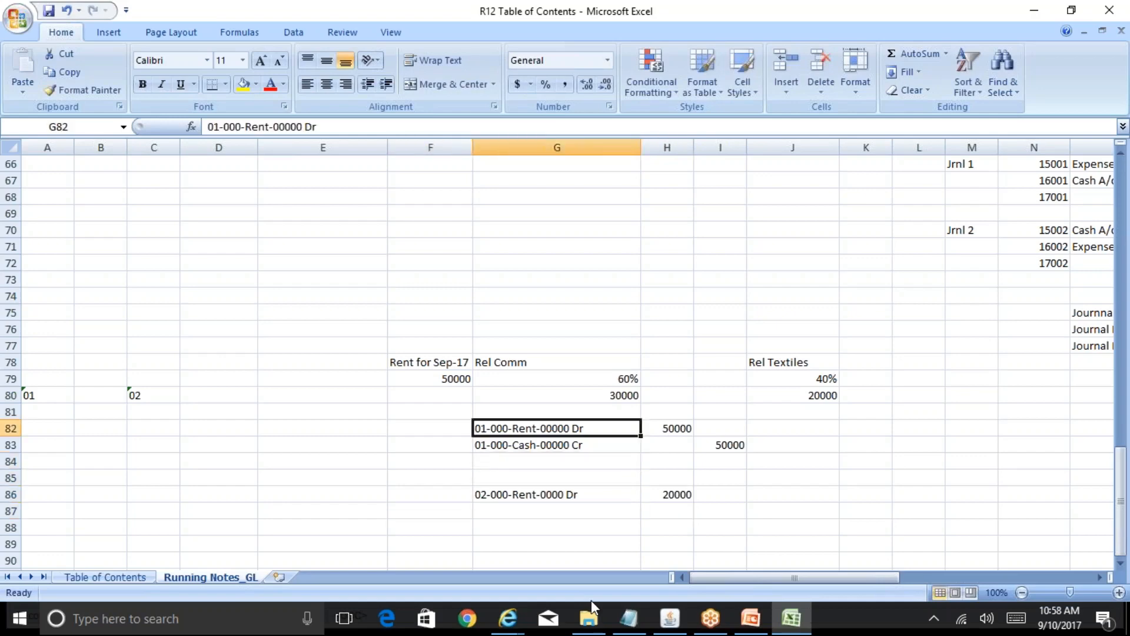
key(Down)
key(Down)
key(Down)
key(Down)
key(Down)
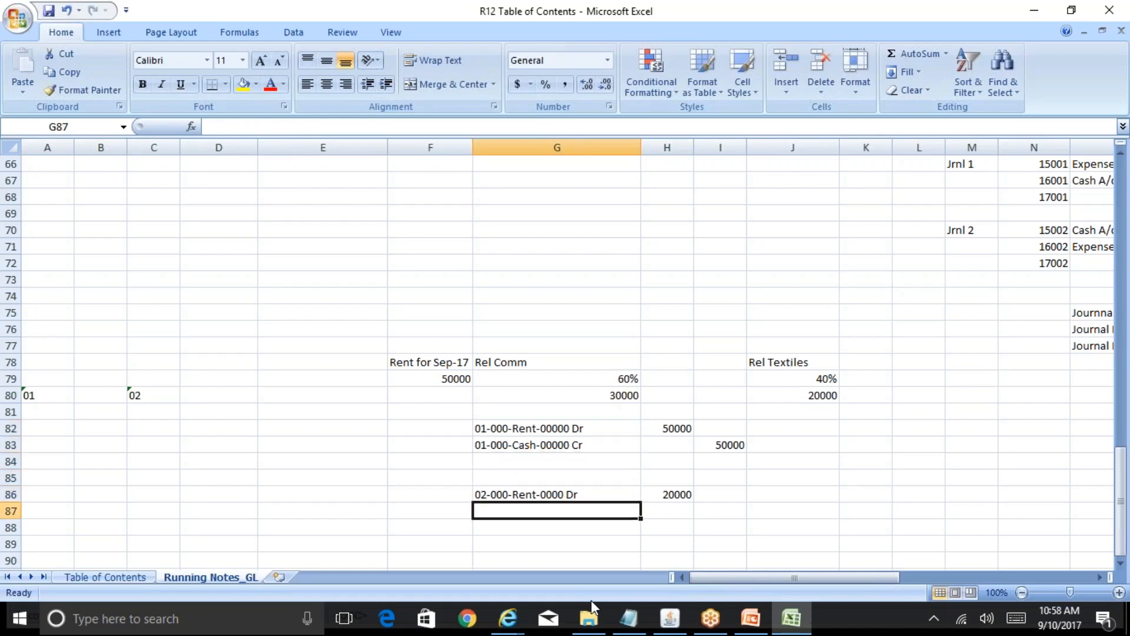
text(01-00)
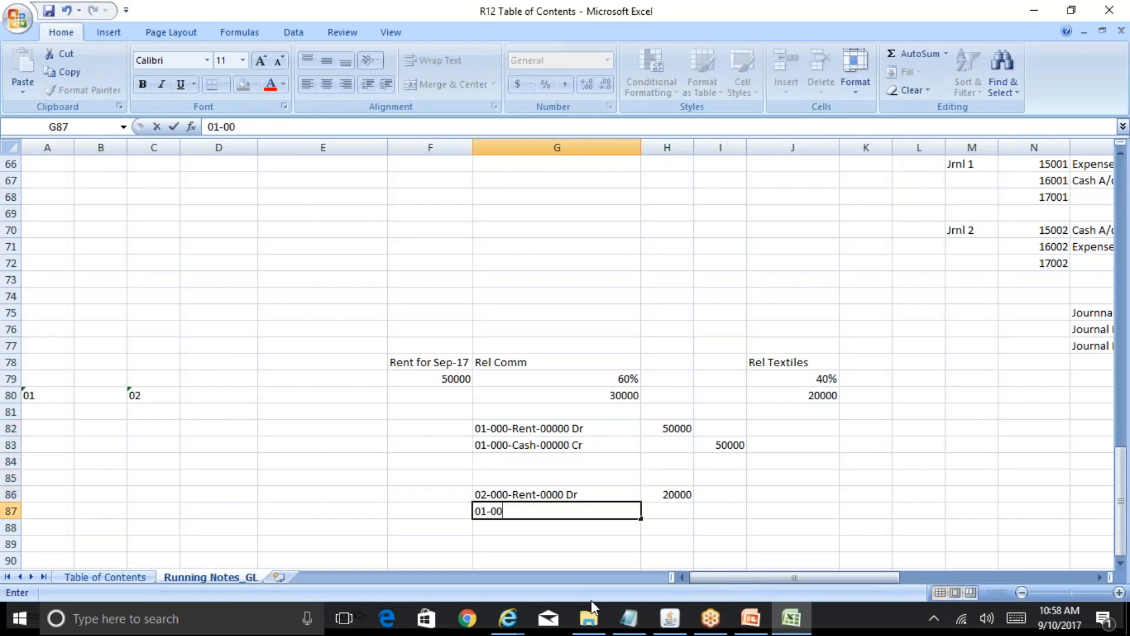
text(0-Rent-000 Cr)
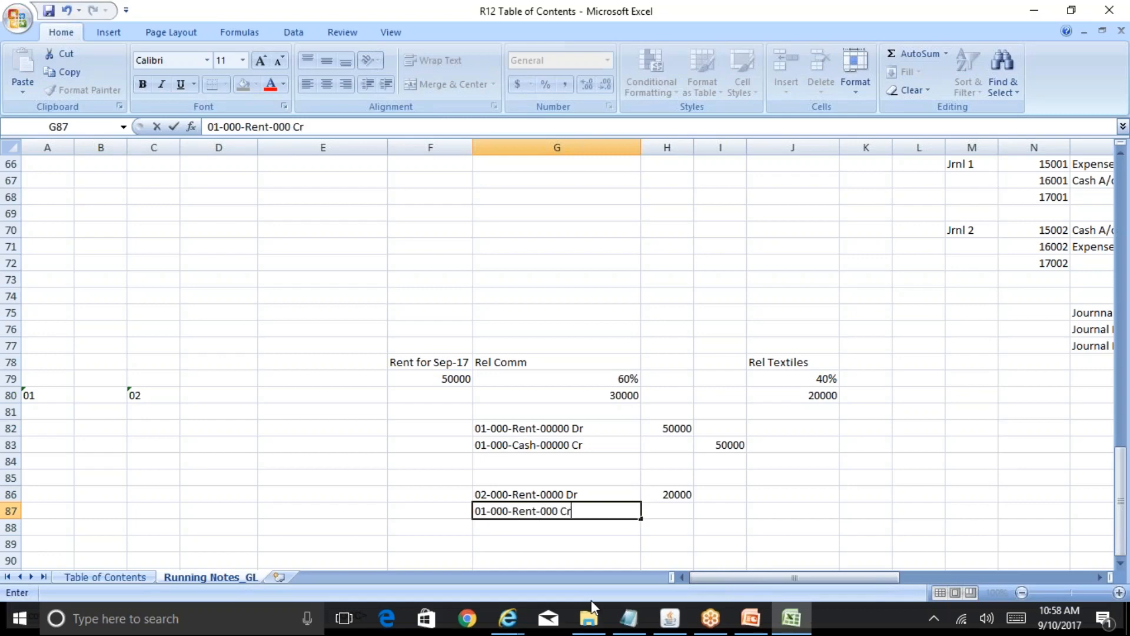
key(Tab)
key(Tab)
text(20000)
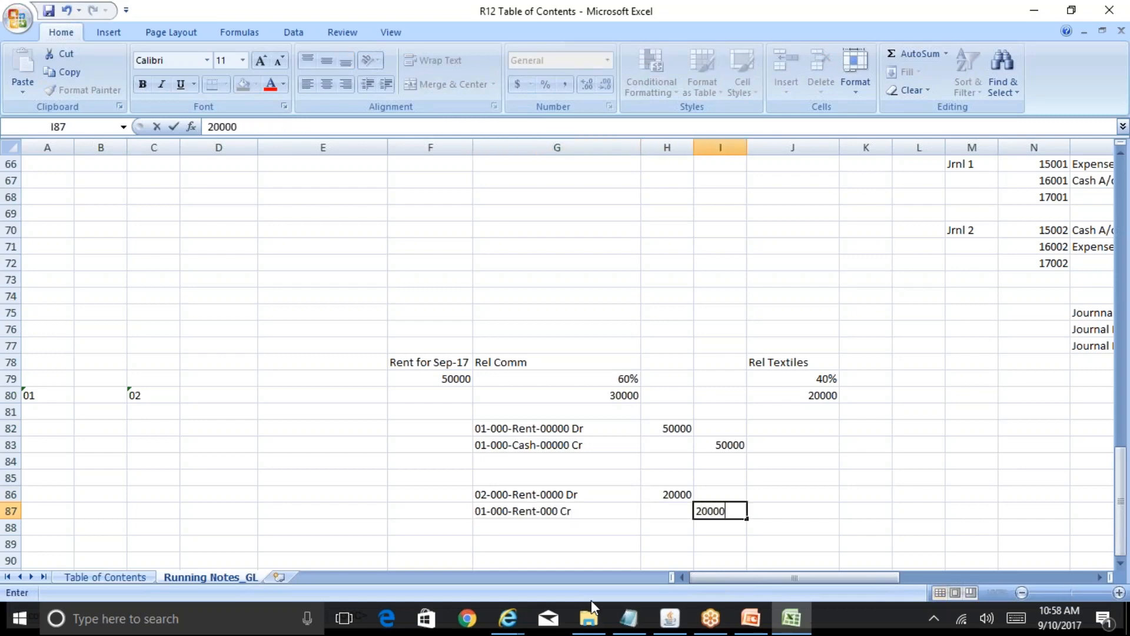
key(Up)
Review the rent transfer entry in rows 86 and 87 against the original rent and cash entry in rows 82 and 83.
key(Left)
key(Left)
key(shift+Down)
key(shift+Right)
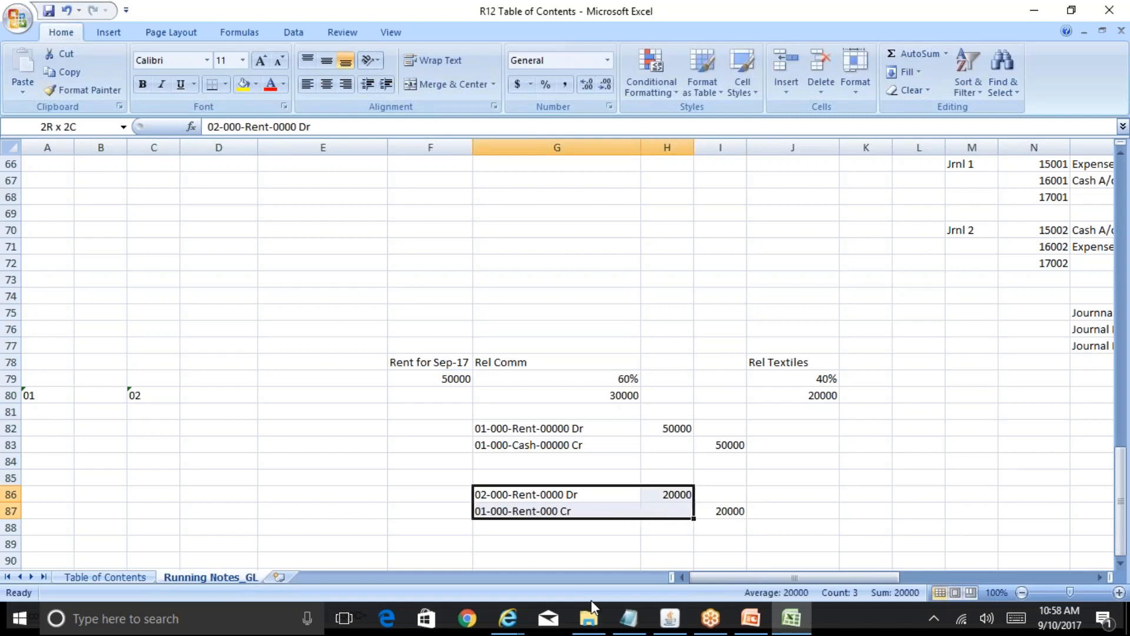
key(shift+Right)
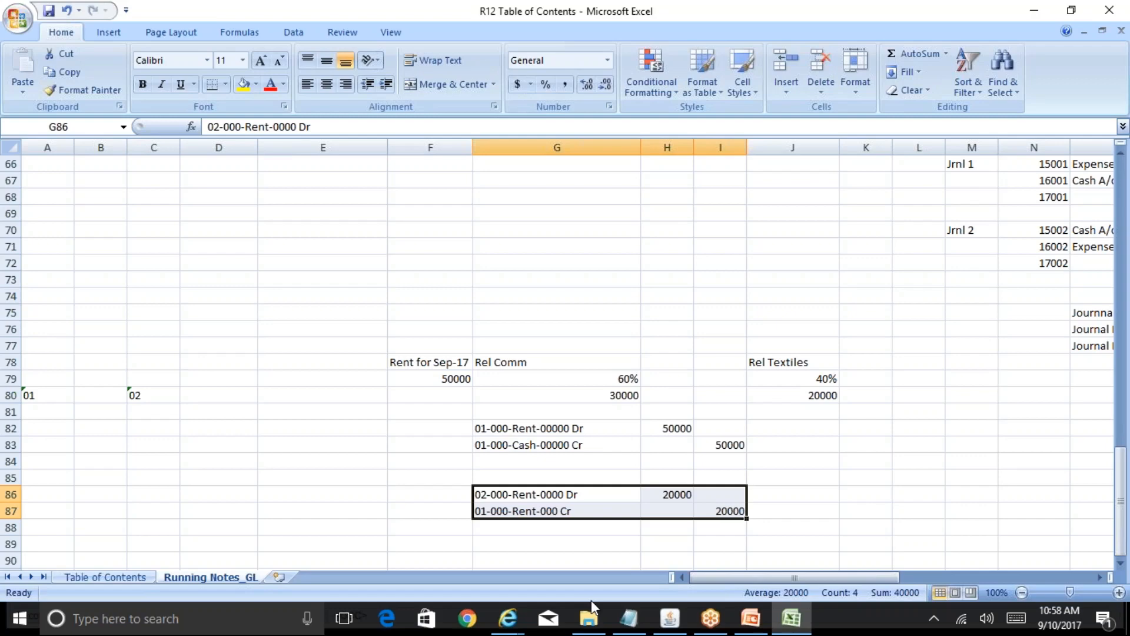
key(Up)
key(Up)
key(Up)
key(Up)
key(Up)
key(Up)
key(Up)
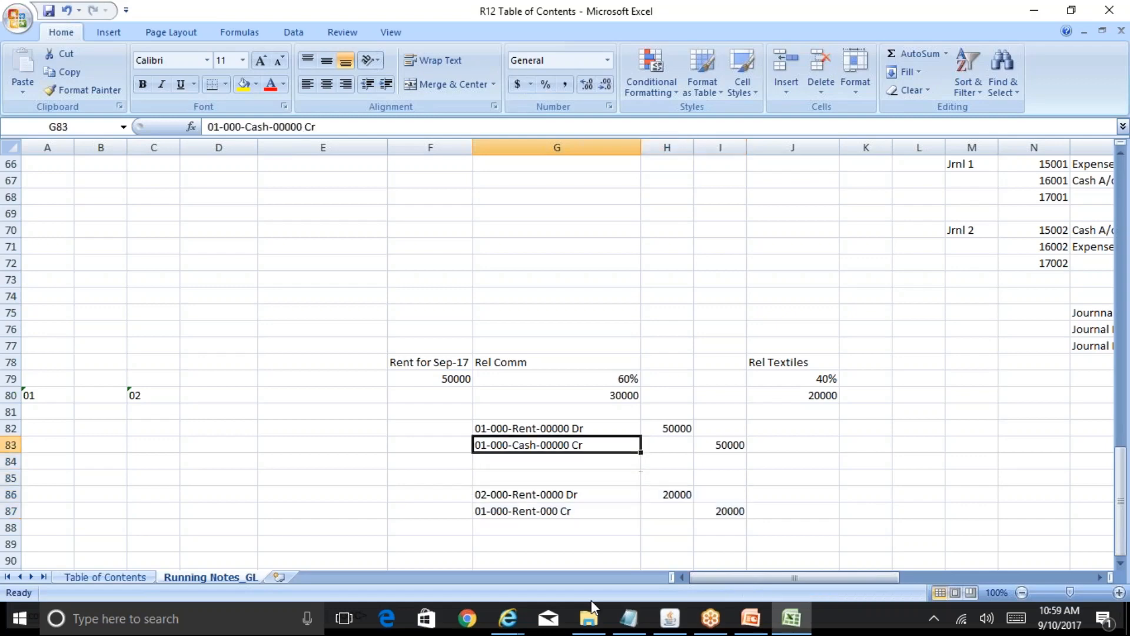
key(Left)
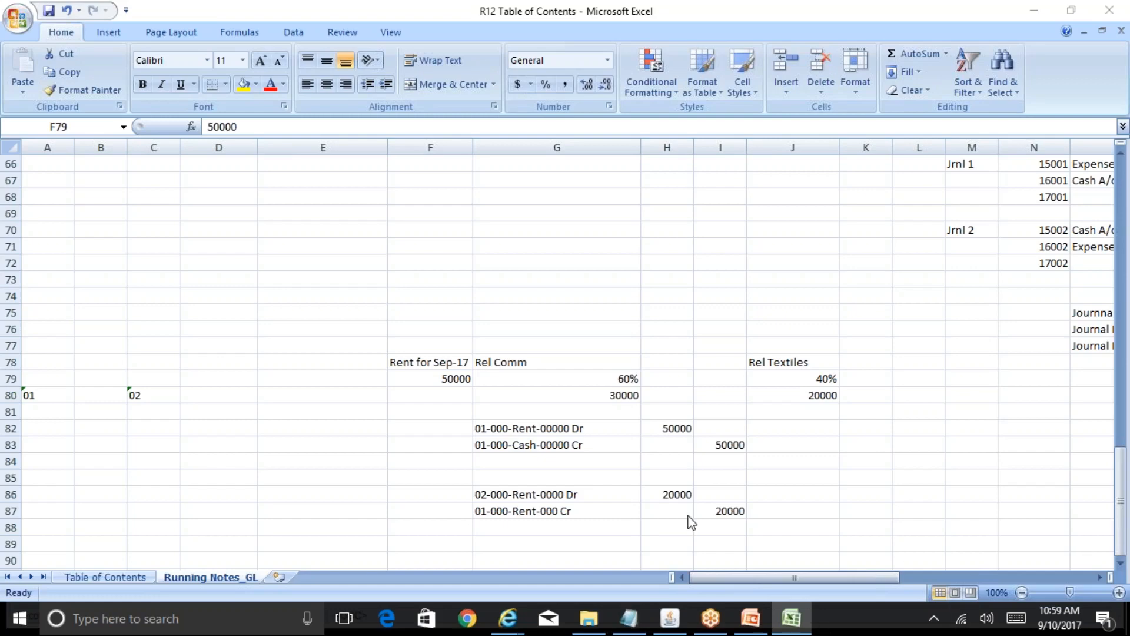
drag(519, 428, 719, 444)
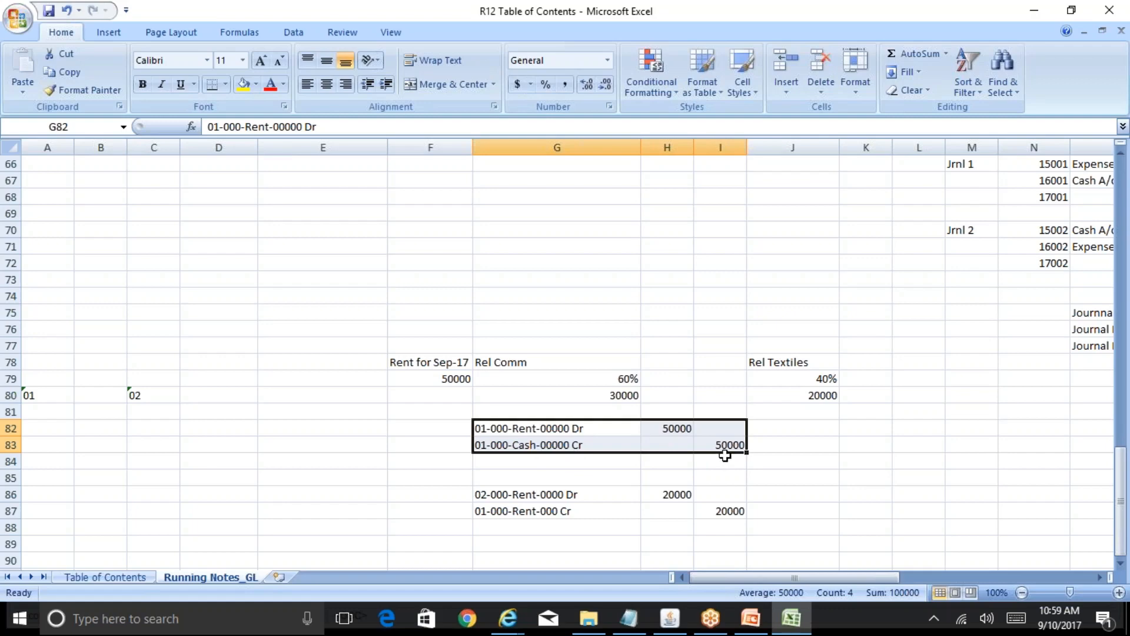
click(664, 431)
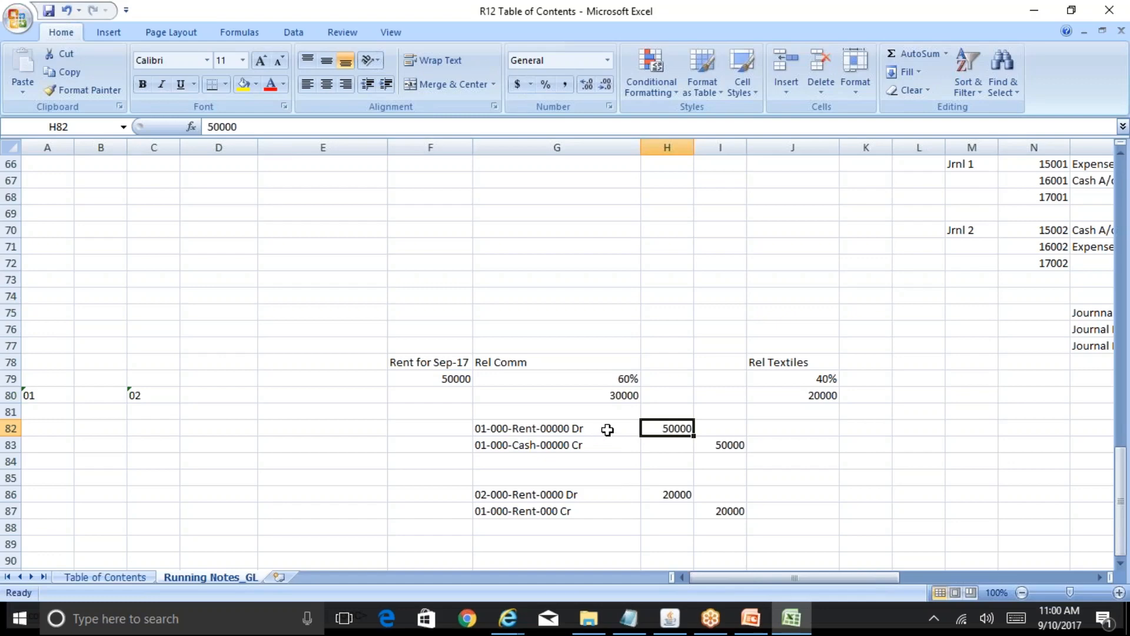
click(533, 497)
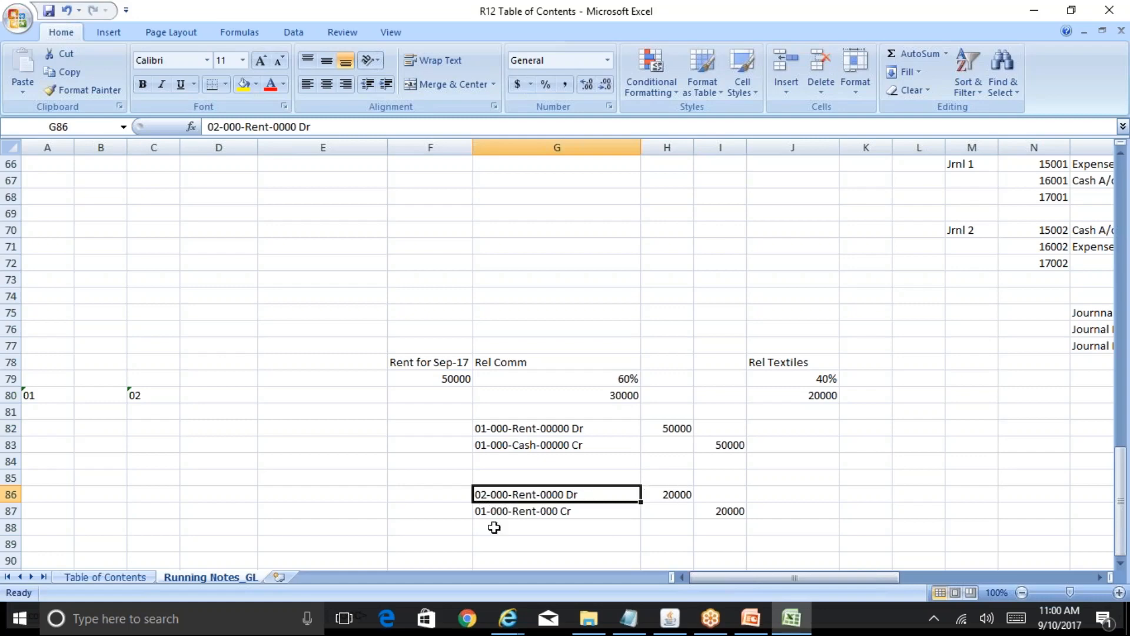
click(723, 510)
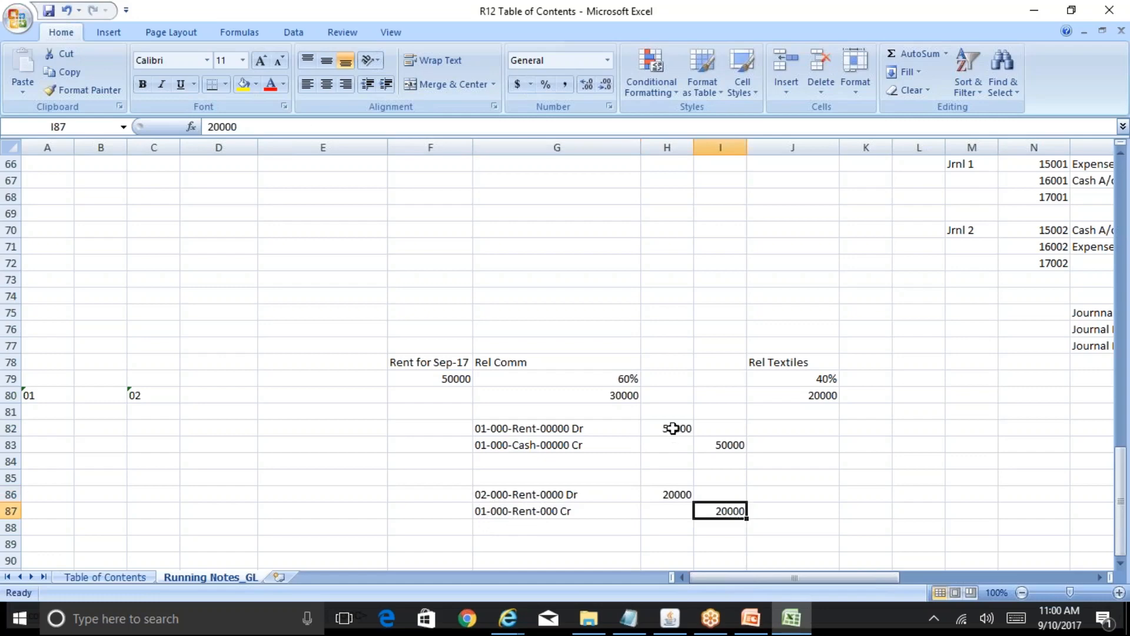
Highlight the 01 company rent lines in yellow: debit cells G82:H82 and credit cells G87 and I87.
drag(518, 428, 654, 427)
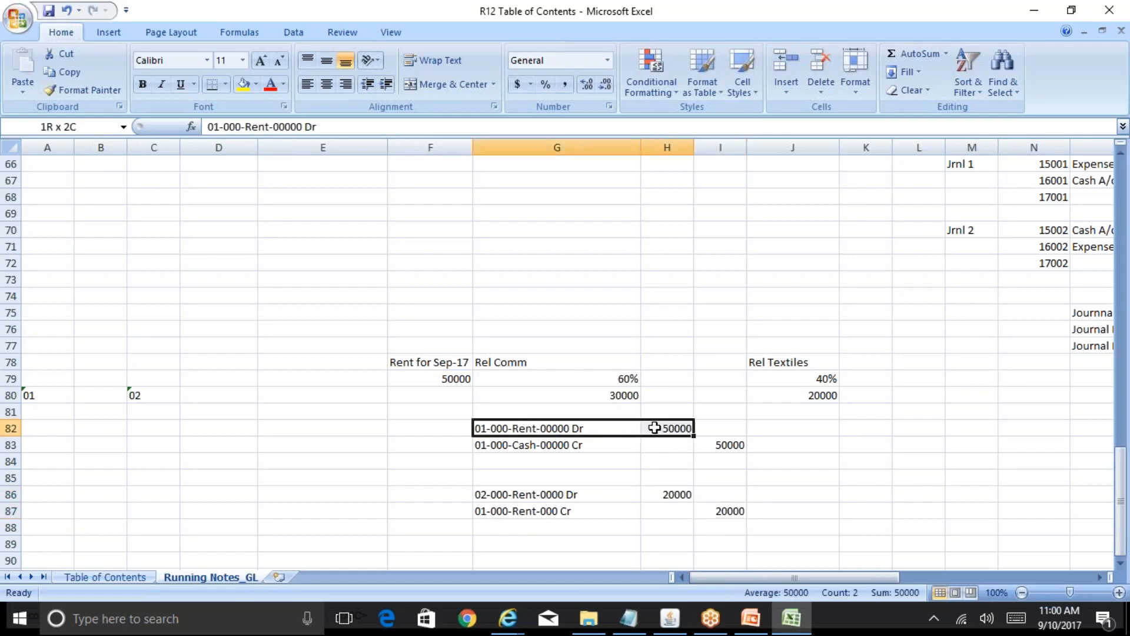
ctrl+click(490, 512)
ctrl+click(728, 510)
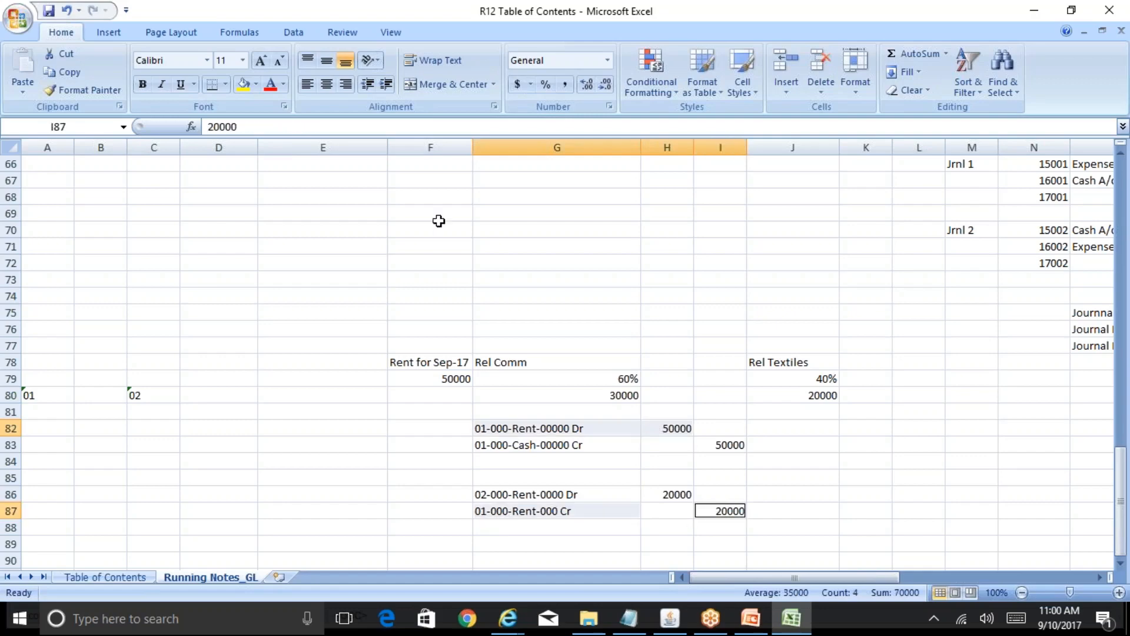
click(243, 83)
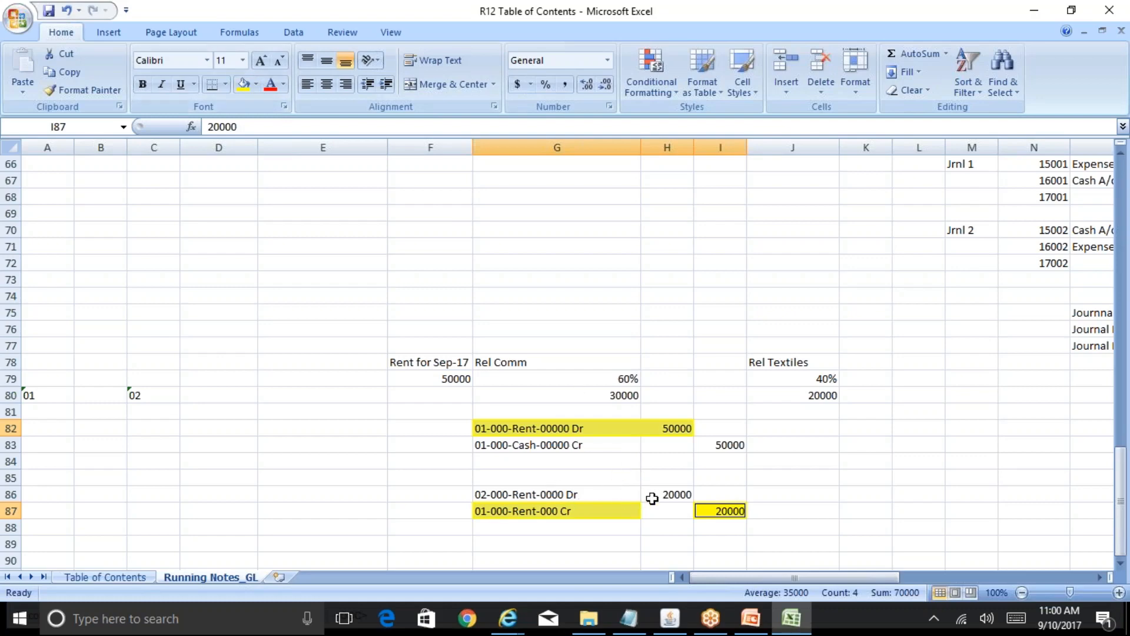
Compare the highlighted rent debit in row 82 with the rent credit in row 87 and the Rel Textiles debit in row 86.
click(560, 431)
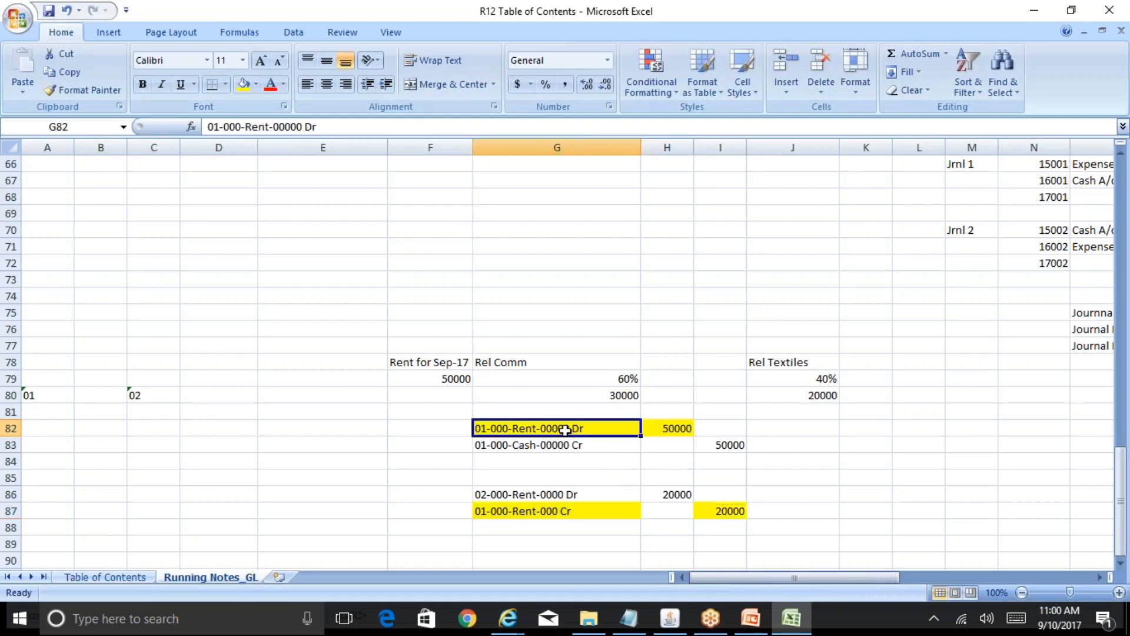
click(680, 431)
click(728, 511)
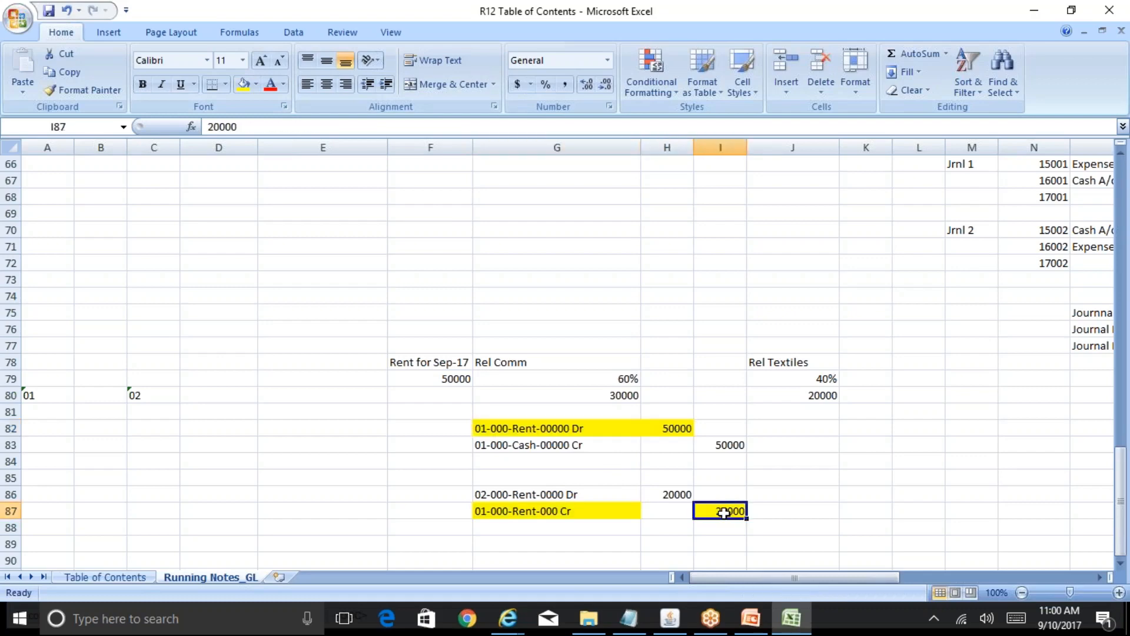
click(667, 428)
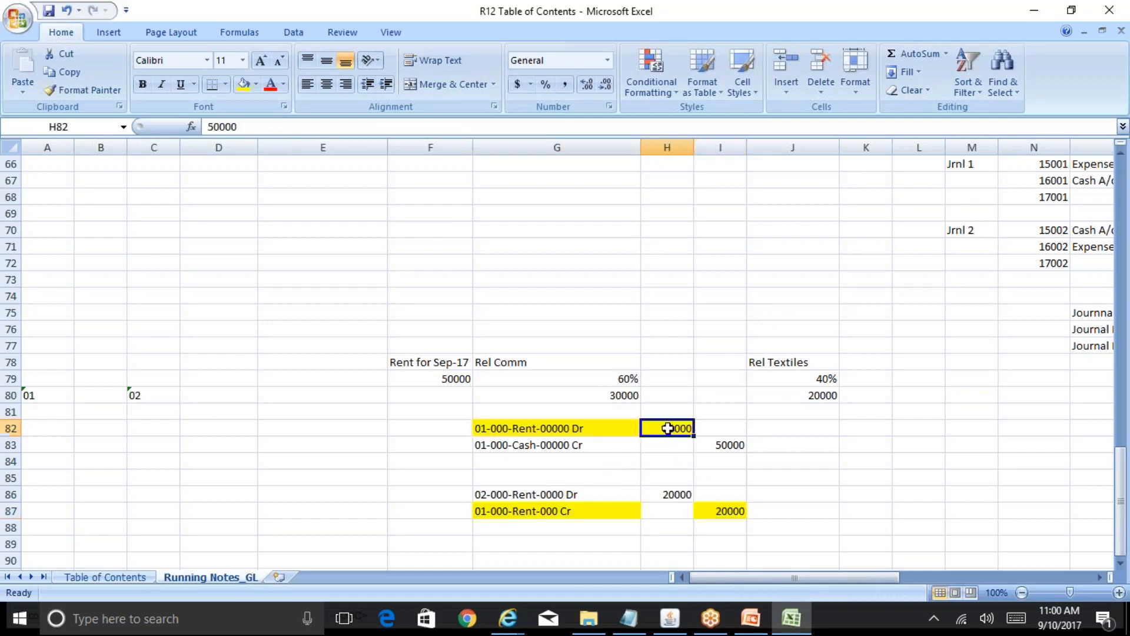
click(733, 514)
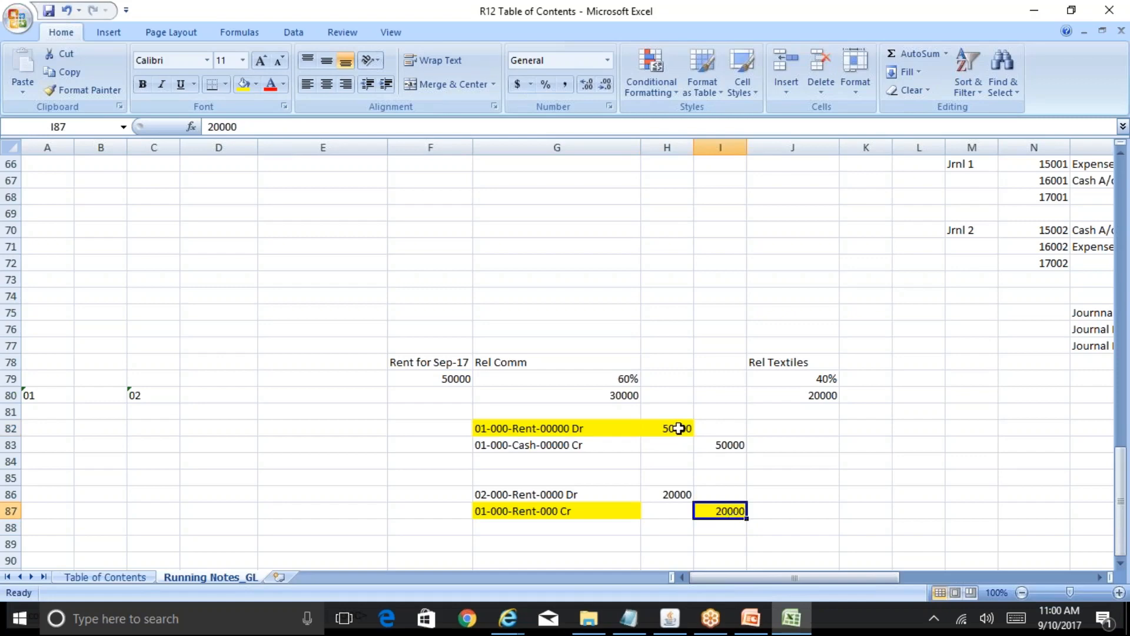
click(679, 429)
click(740, 517)
click(671, 497)
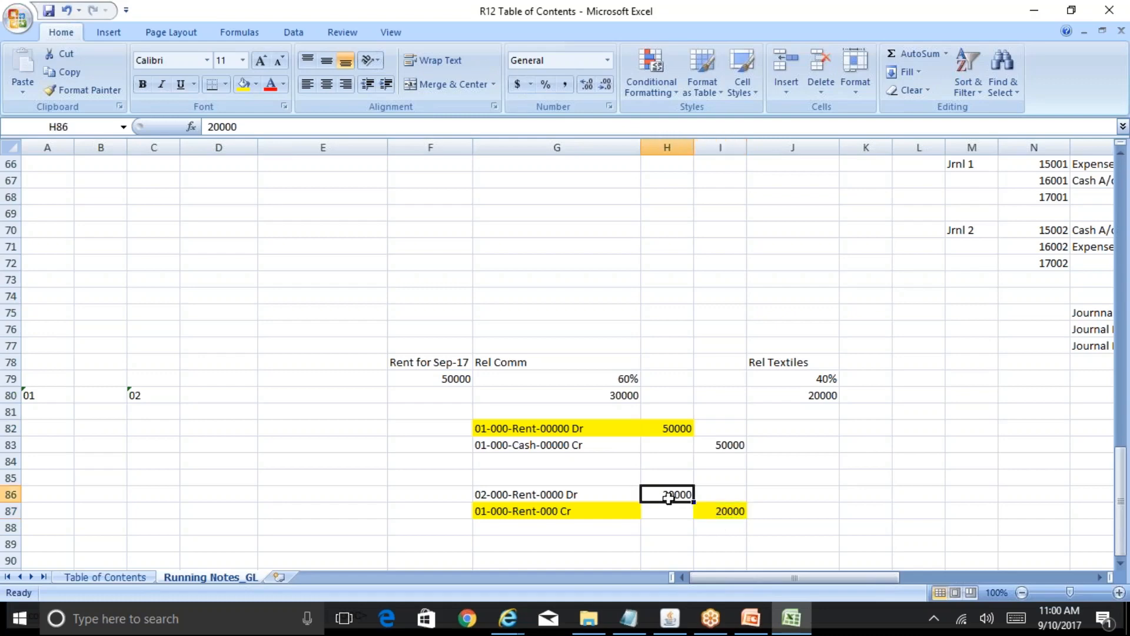
click(585, 497)
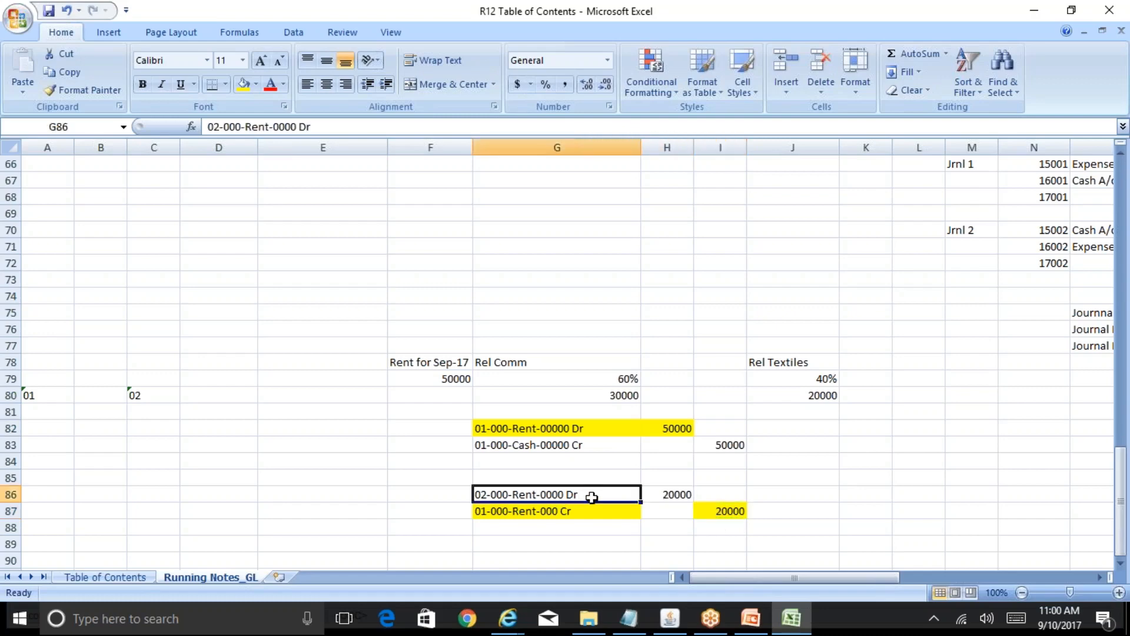
click(679, 492)
Examine the two journals as separate blocks, first rows 82 and 83, followed by G86:I87.
key(Up)
key(Up)
key(Up)
key(Up)
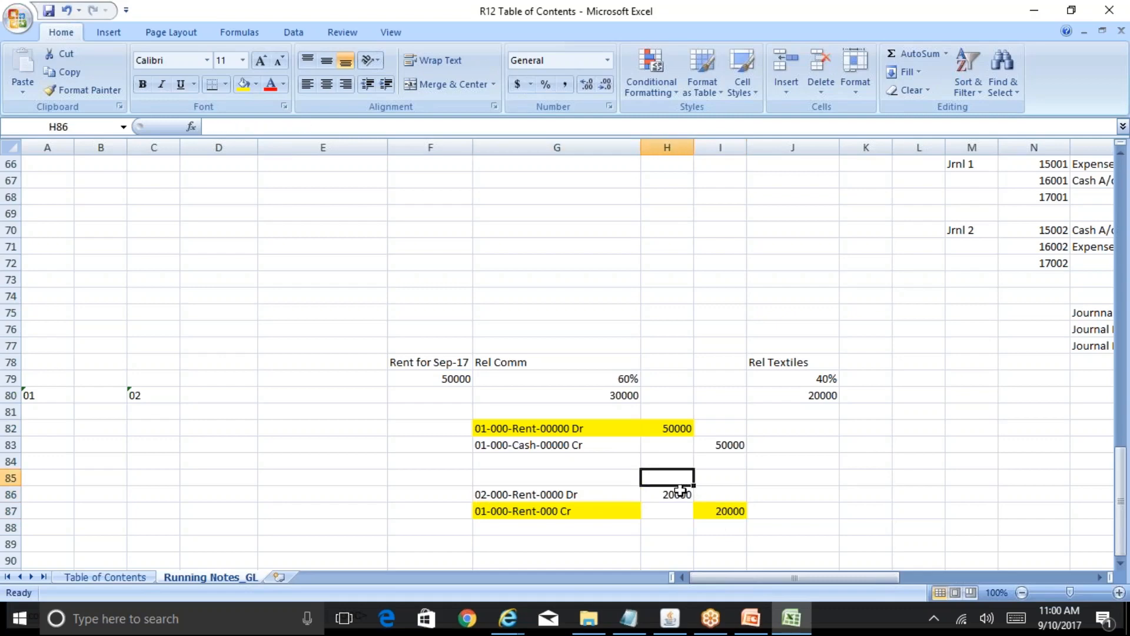
key(Left)
key(Left)
key(Right)
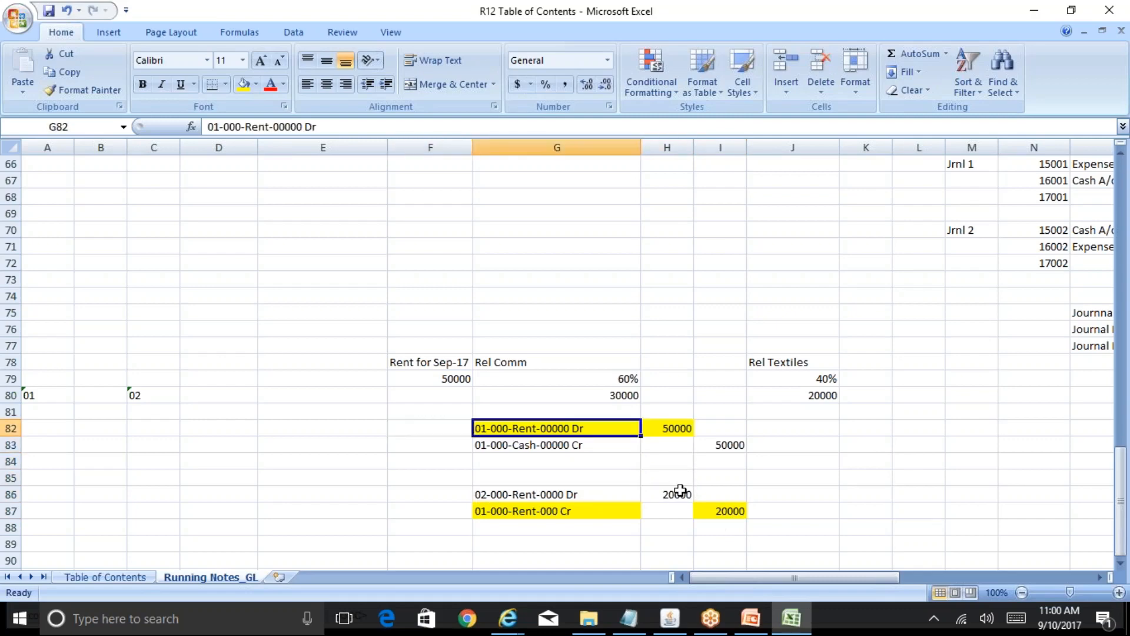
key(shift+Down)
key(shift+Right)
key(Right)
key(Right)
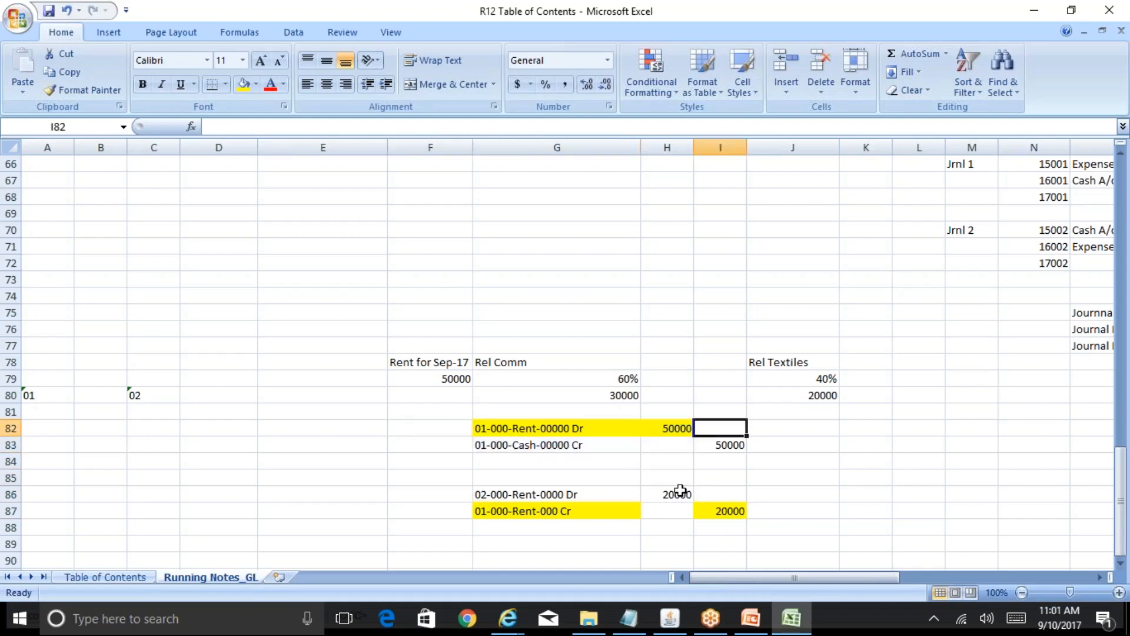
key(Down)
key(Down)
key(Down)
key(Down)
key(Left)
key(Left)
key(Right)
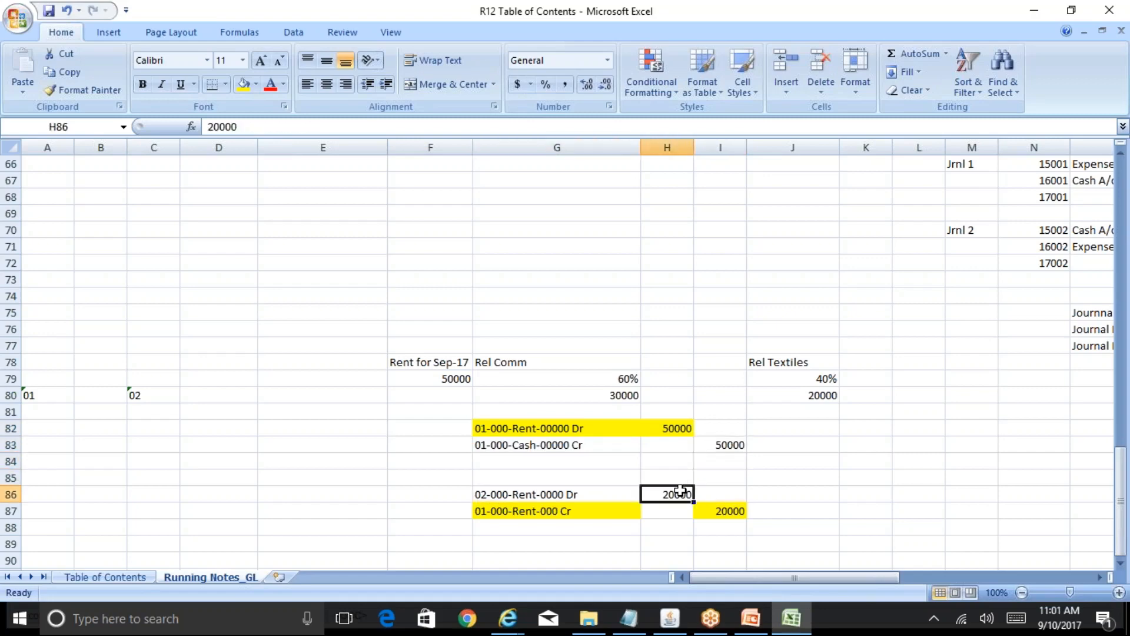
key(Left)
key(shift+Down)
key(shift+Right)
key(shift+Right)
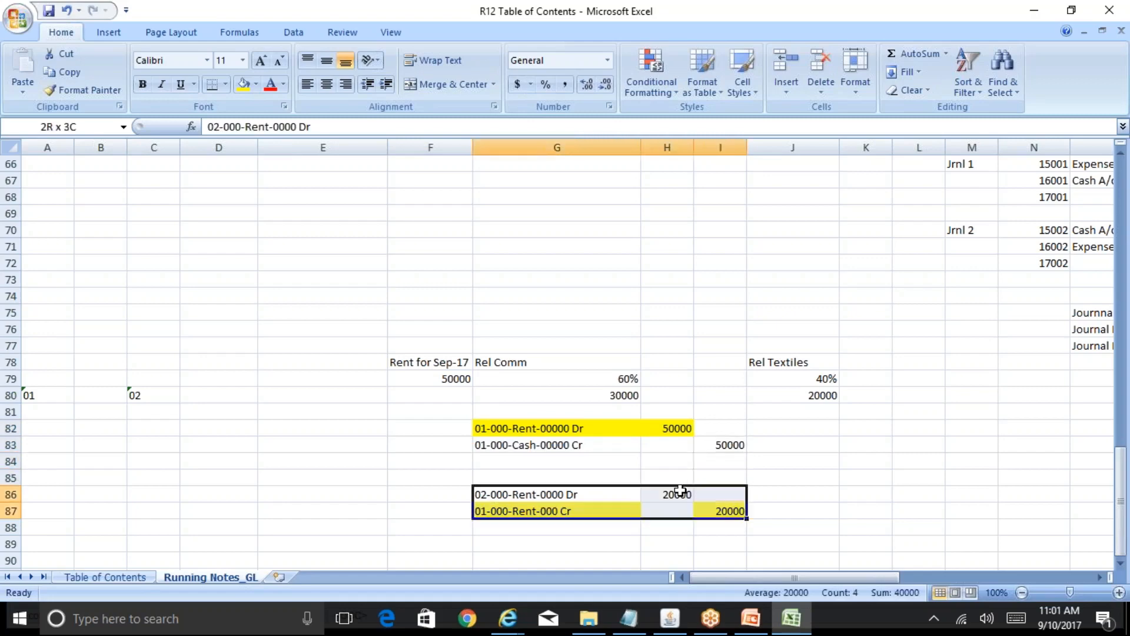
Check the accounts and the debit and credit amounts of the transfer journal in rows 86 and 87.
click(590, 495)
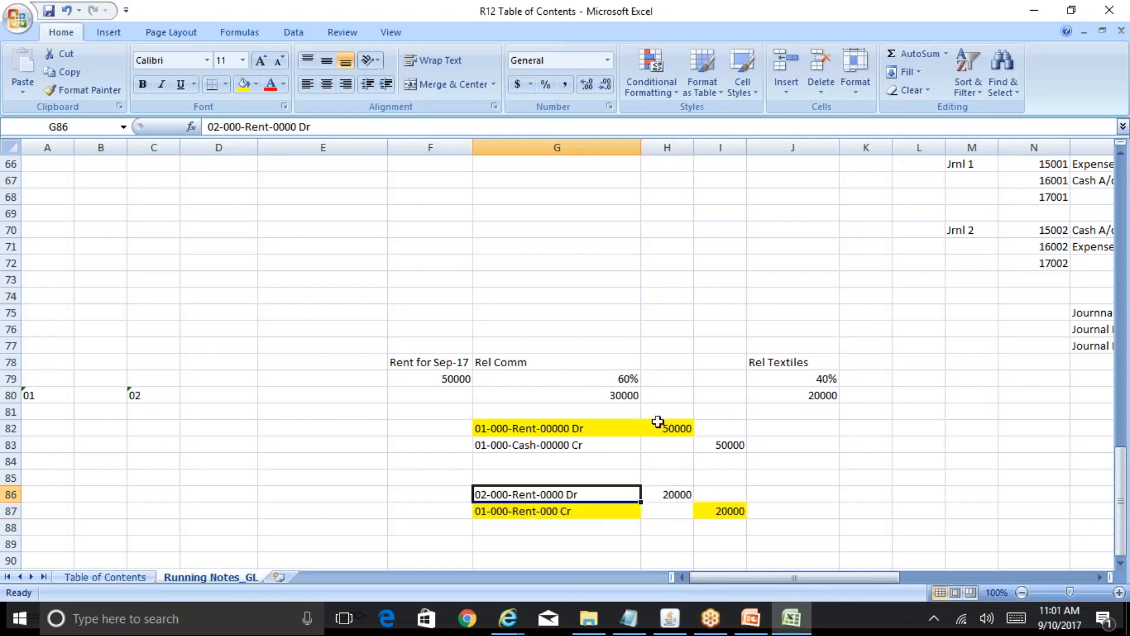
click(719, 511)
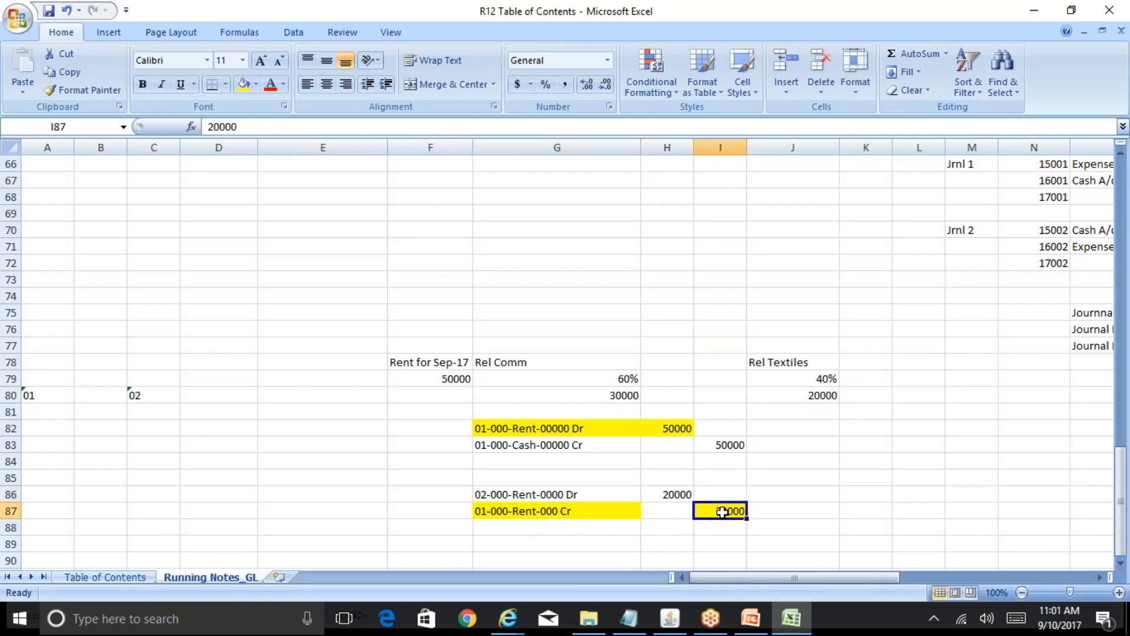
key(Left)
key(Left)
key(Up)
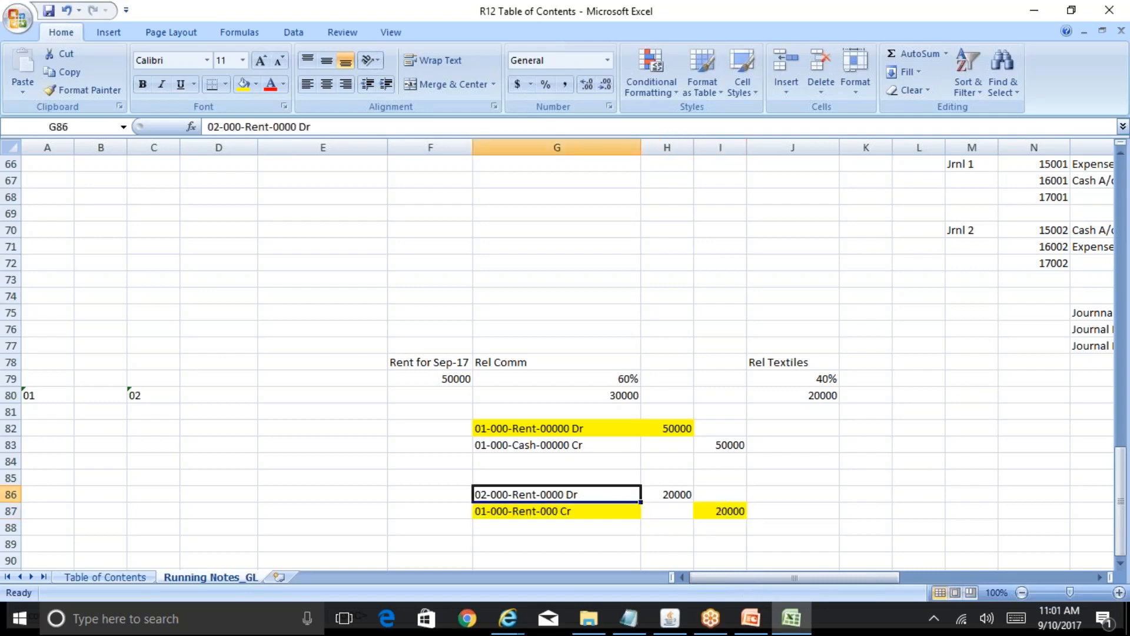
key(Down)
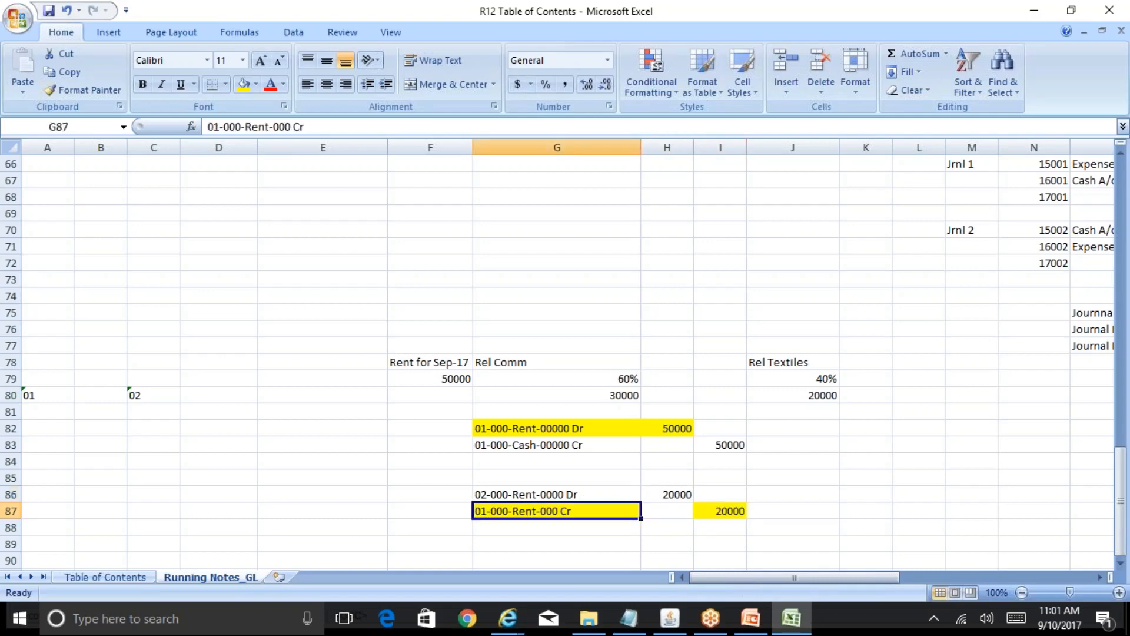
key(Right)
key(Up)
key(Down)
key(Right)
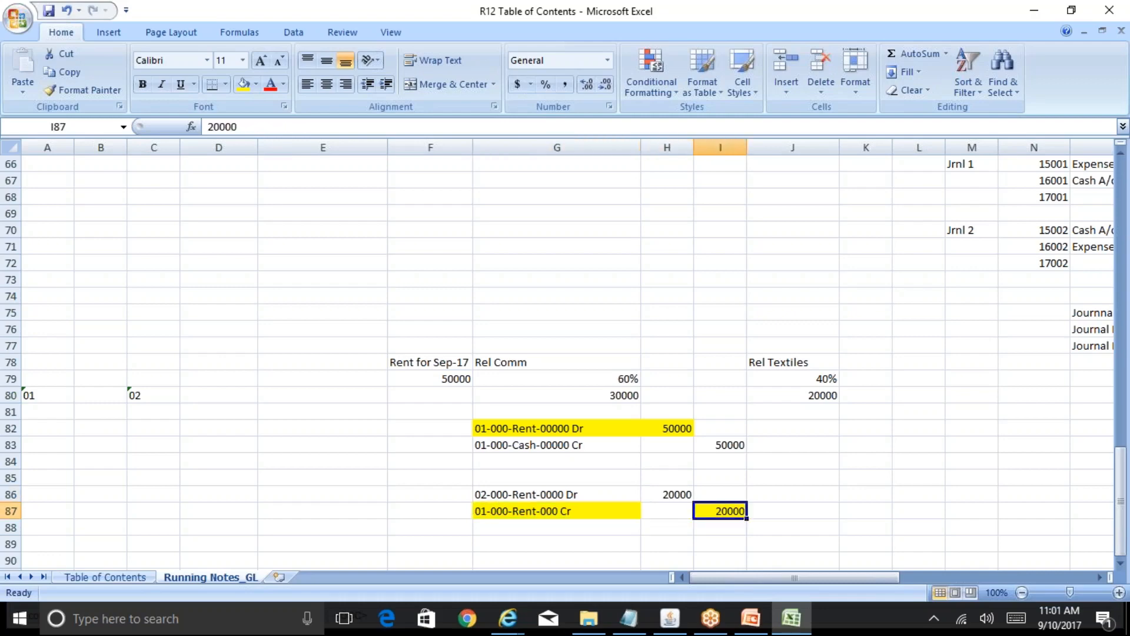
key(Up)
key(Left)
key(Down)
key(Right)
key(Up)
key(Left)
key(Down)
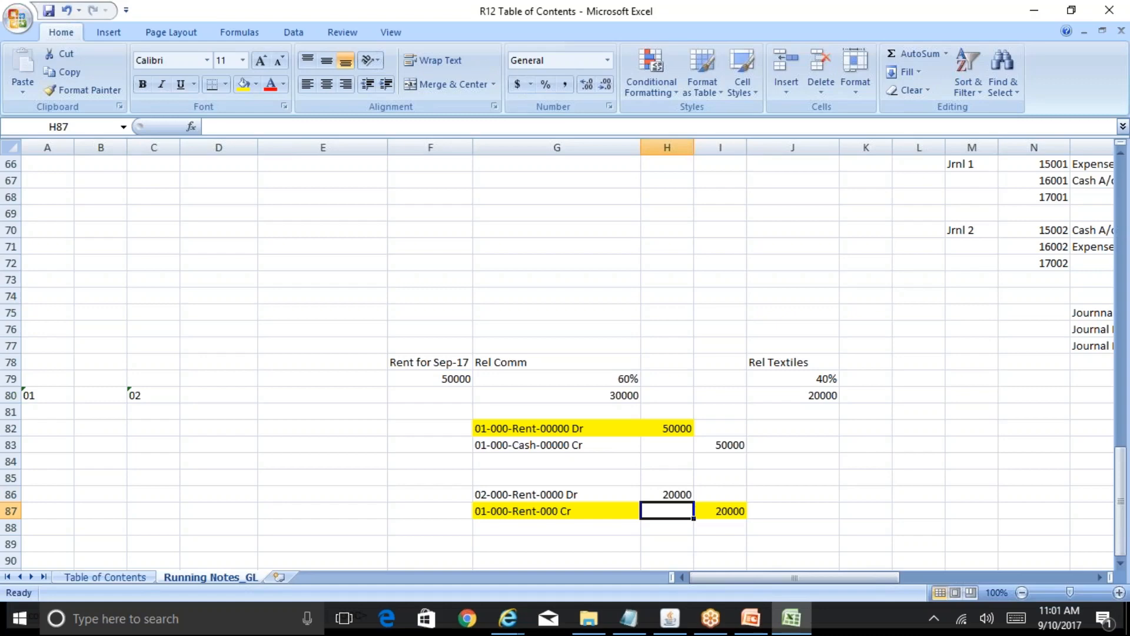
key(Up)
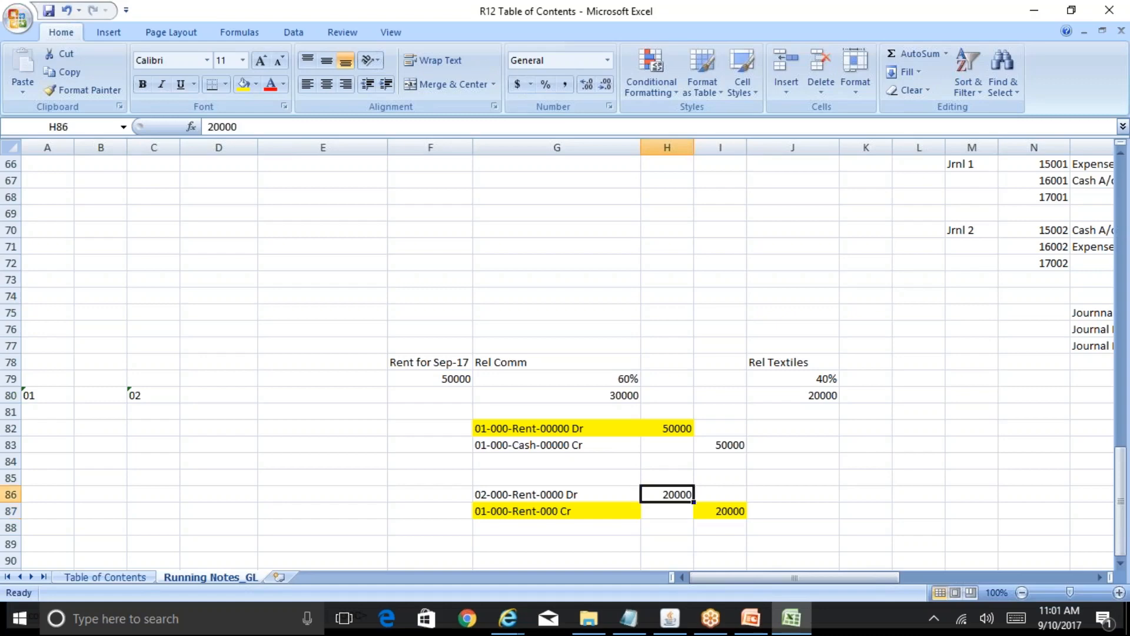
Review the Rel Textiles rent debit line in row 86, checking its account and amount.
key(Down)
key(Down)
key(Down)
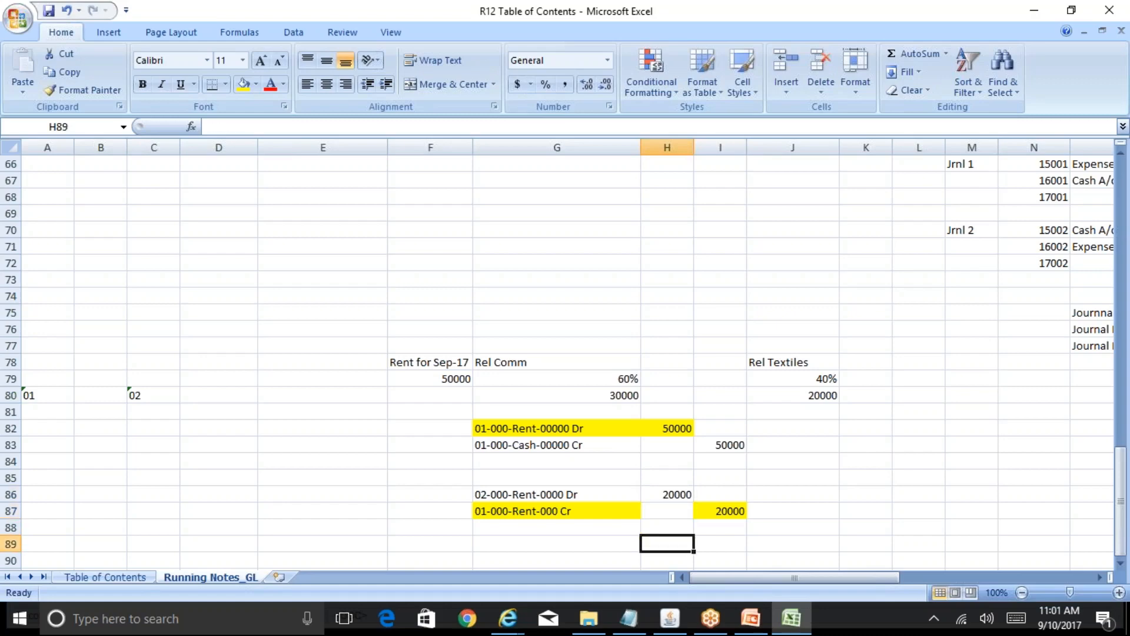
key(Up)
key(Up)
key(Up)
key(Left)
key(Left)
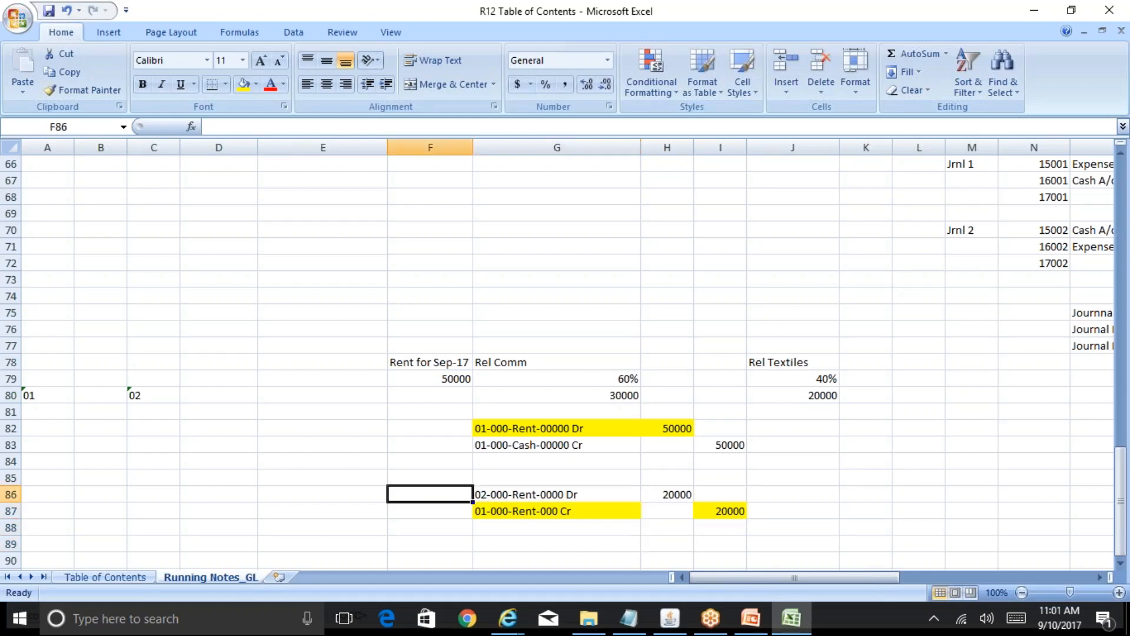
key(Right)
key(Right)
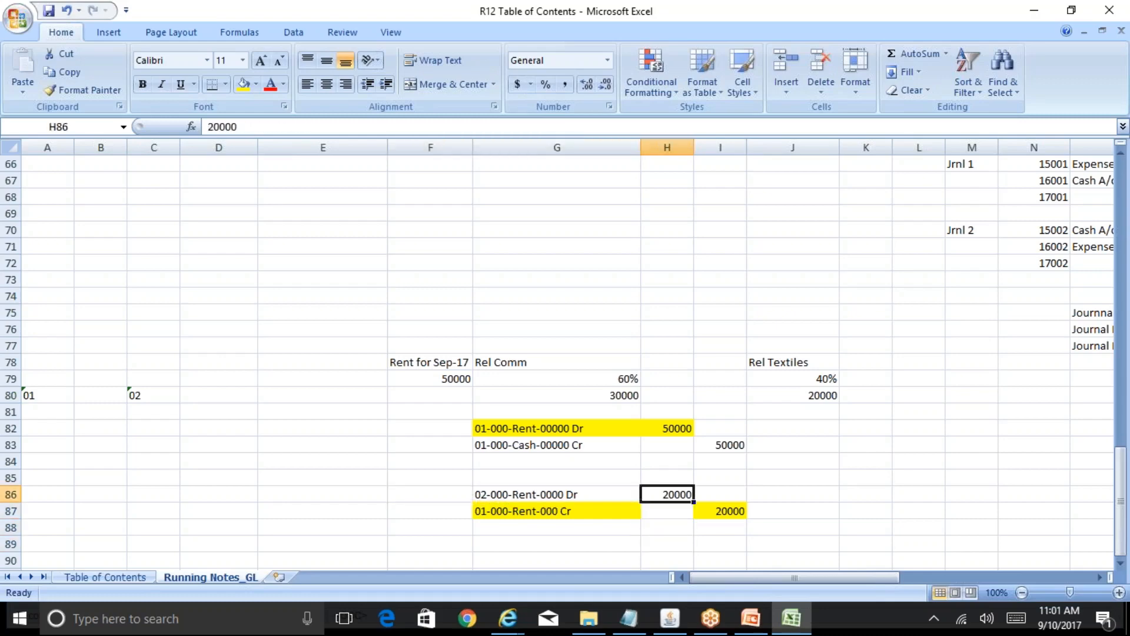
key(Down)
key(Up)
key(Left)
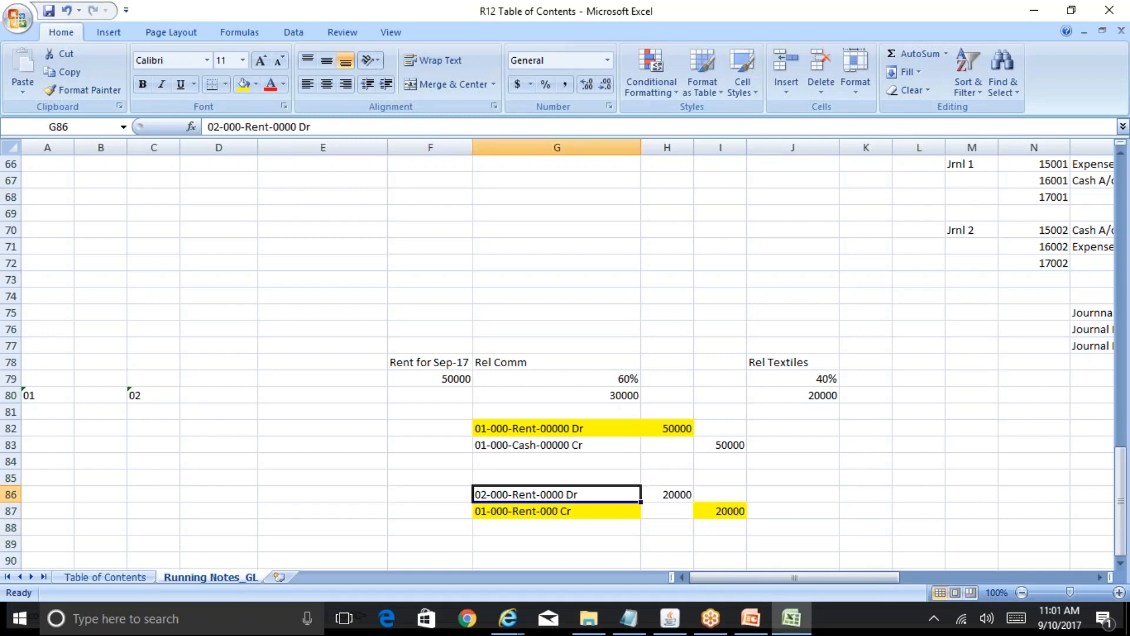
key(Right)
key(Down)
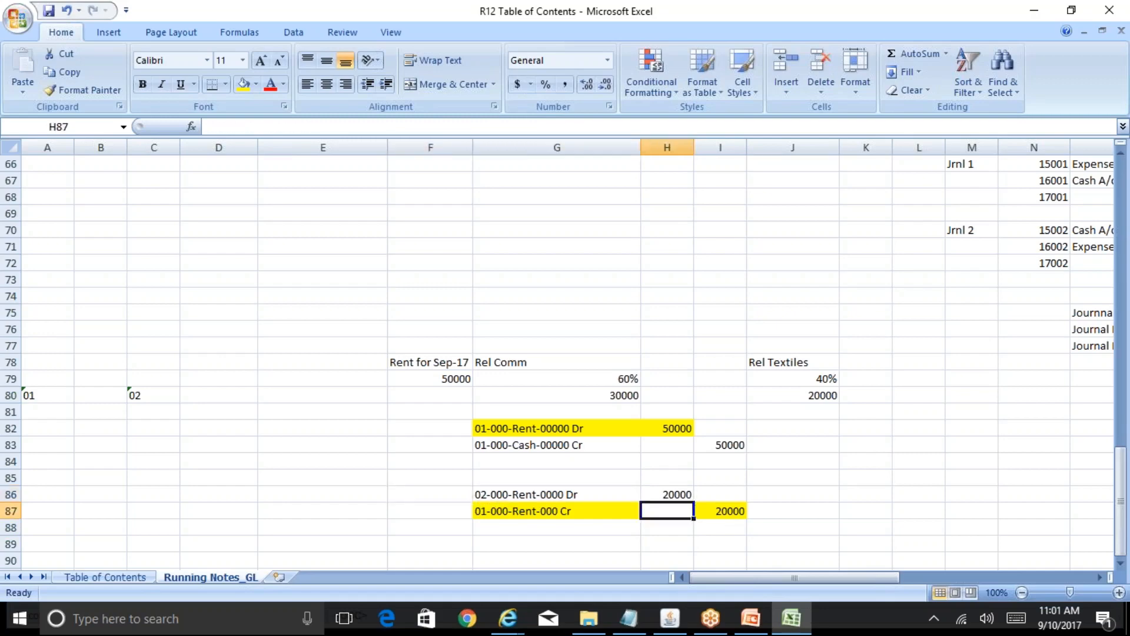
Check the account and credit amount of the 01 company rent line in row 87.
key(Down)
key(Down)
key(Up)
key(Up)
key(Left)
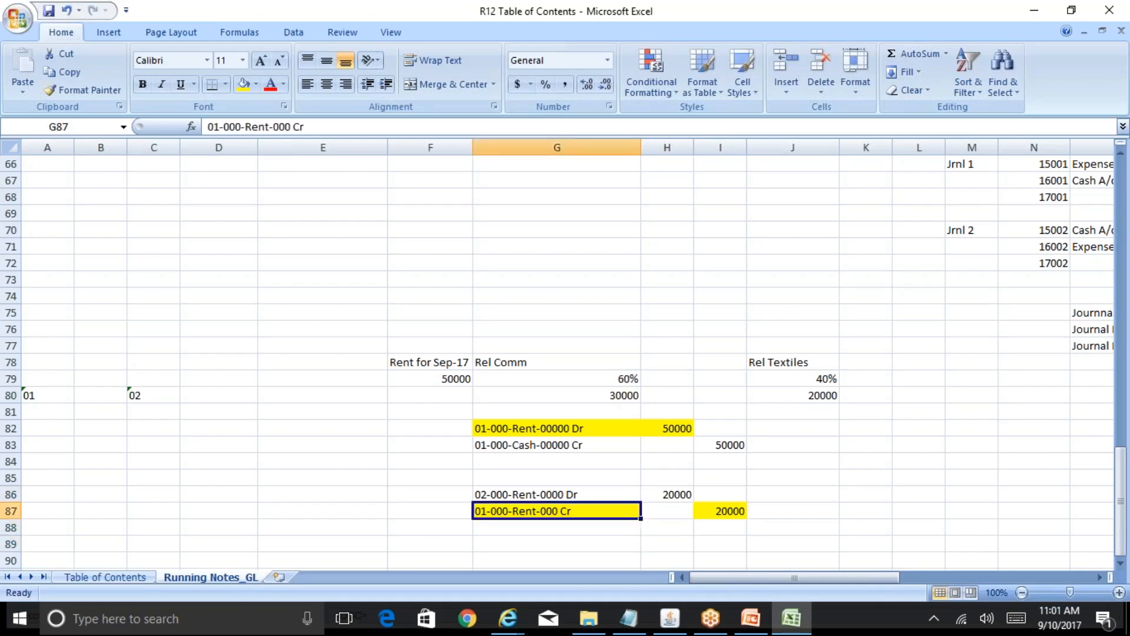
key(Right)
key(Right)
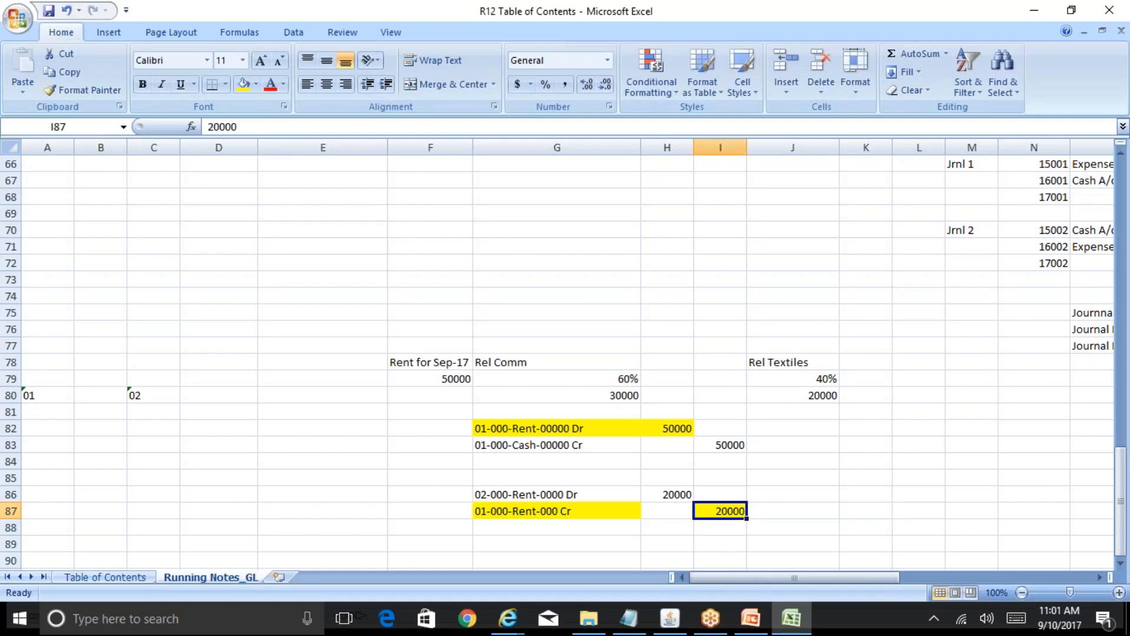
Examine the rent transfer journal in G86:I87 as one block.
key(Left)
key(Left)
key(Down)
key(Down)
key(Down)
key(Down)
key(Down)
key(Down)
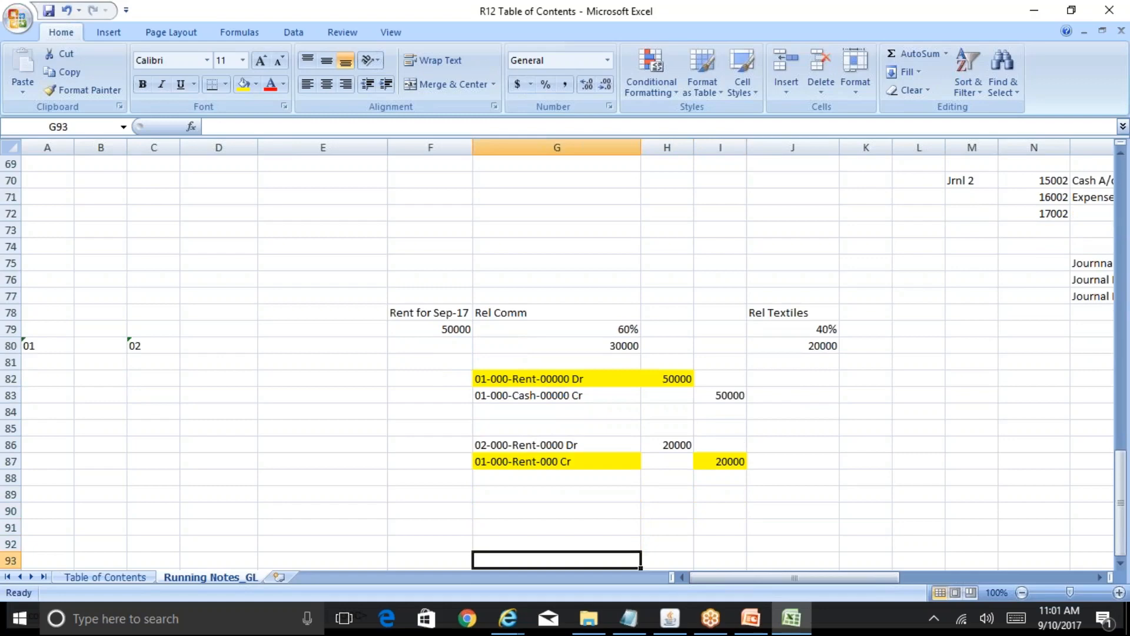
key(Up)
key(Up)
key(Up)
key(Up)
key(Up)
key(Up)
key(Up)
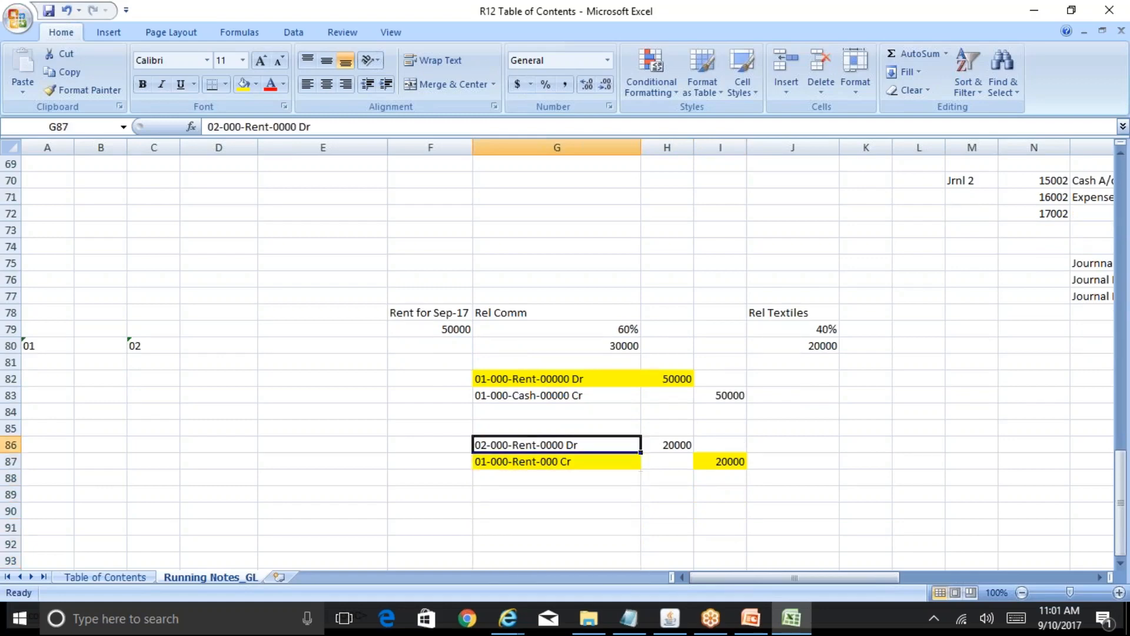
key(shift+Down)
key(shift+Right)
key(shift+Right)
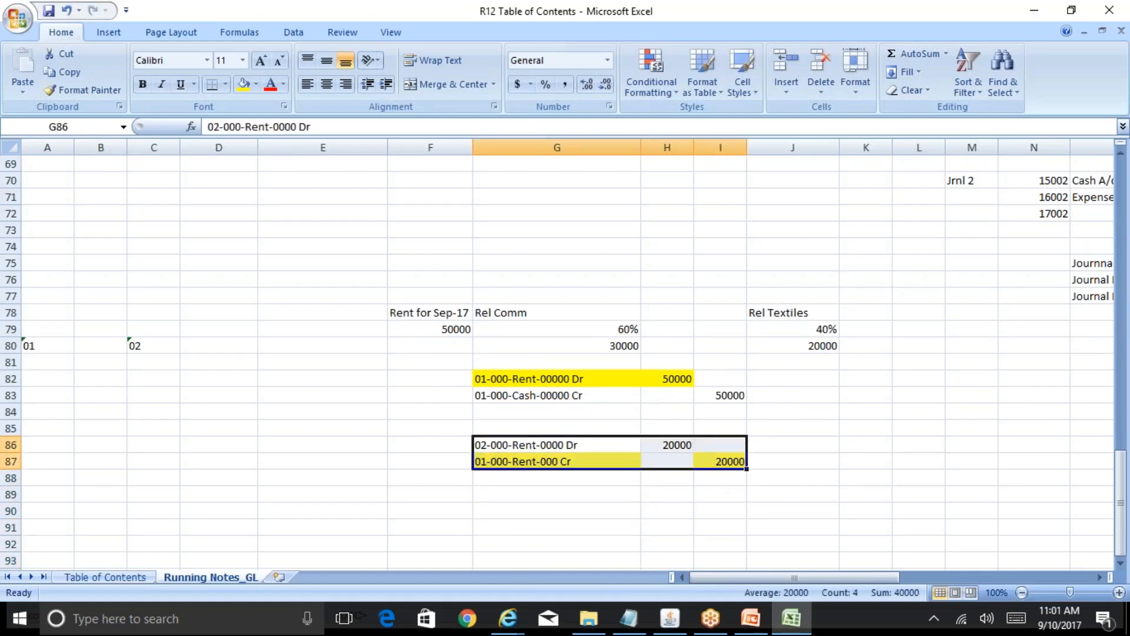
key(Left)
key(Right)
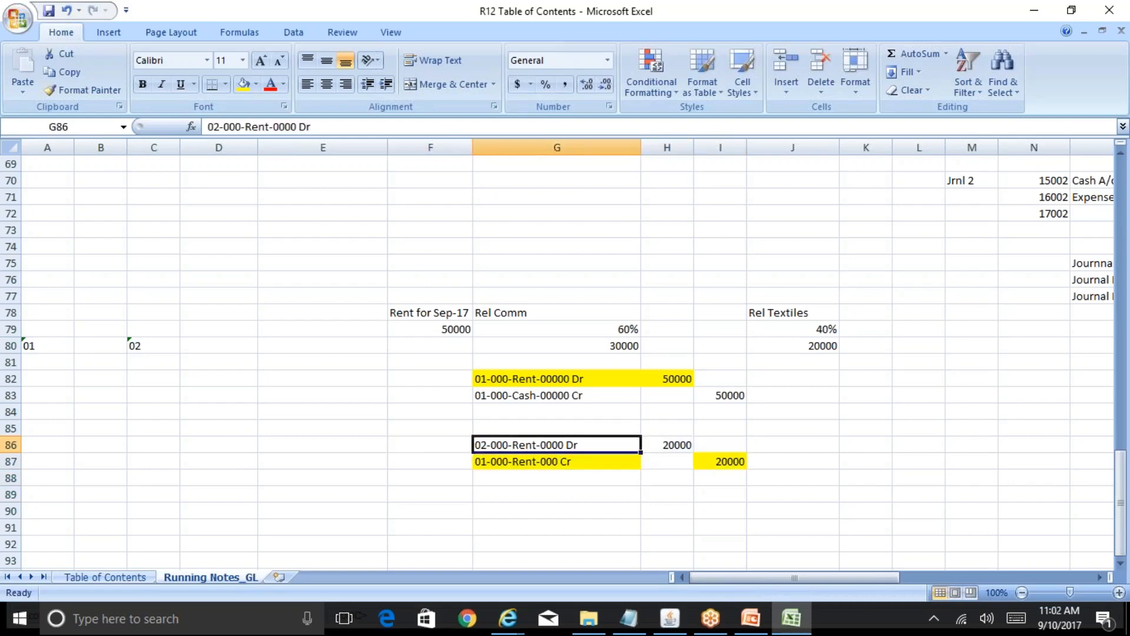
key(shift+Down)
key(shift+Right)
key(shift+Right)
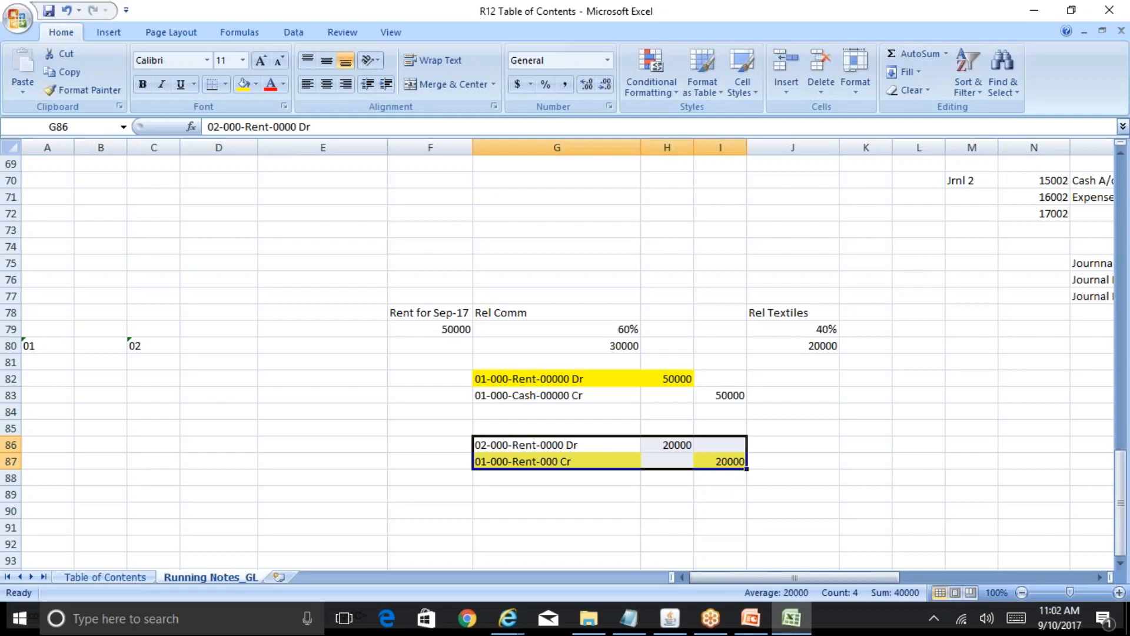
Add the intercompany payable line 02-000-I/C Payables-000-000-01 in G89 with a credit of 20000 in I89.
key(Down)
key(Down)
key(Down)
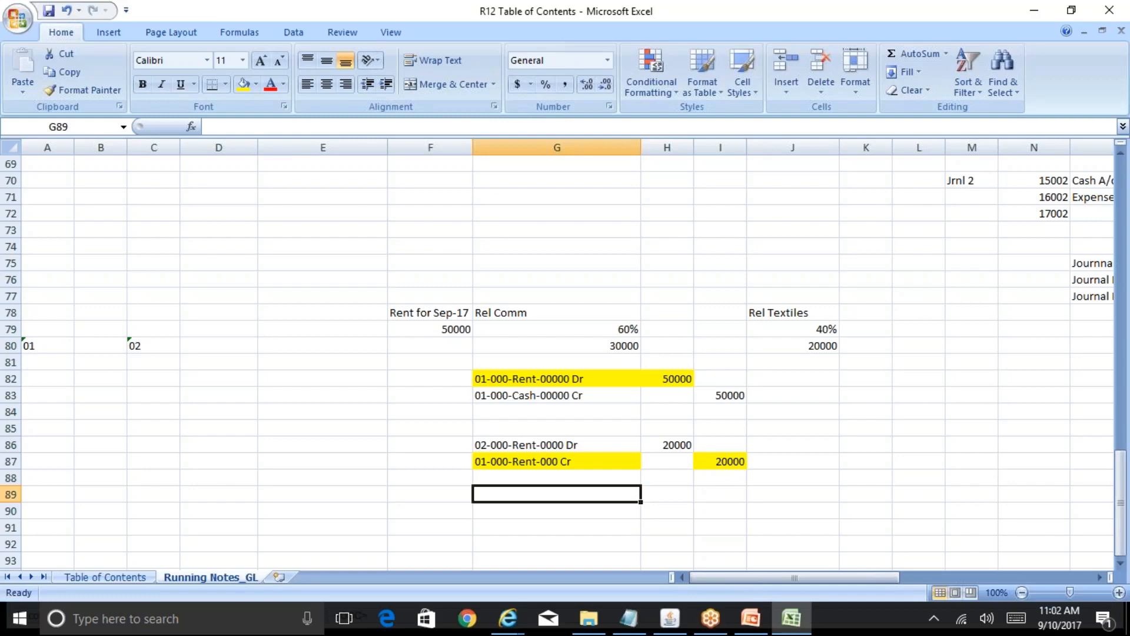
text(02)
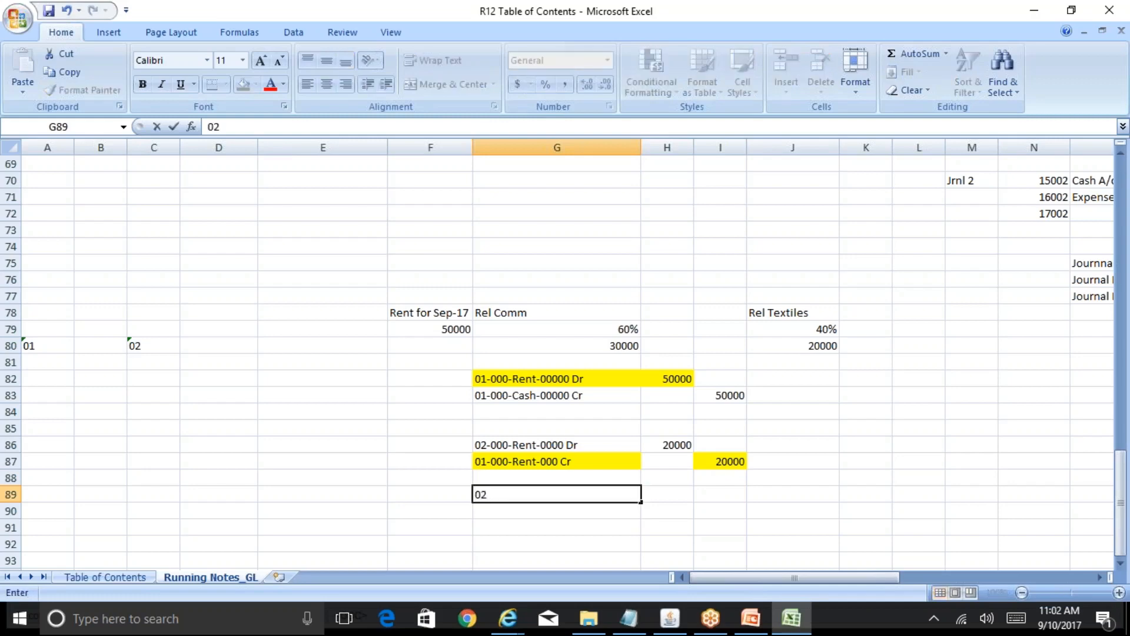
text(-000-I/C Payables)
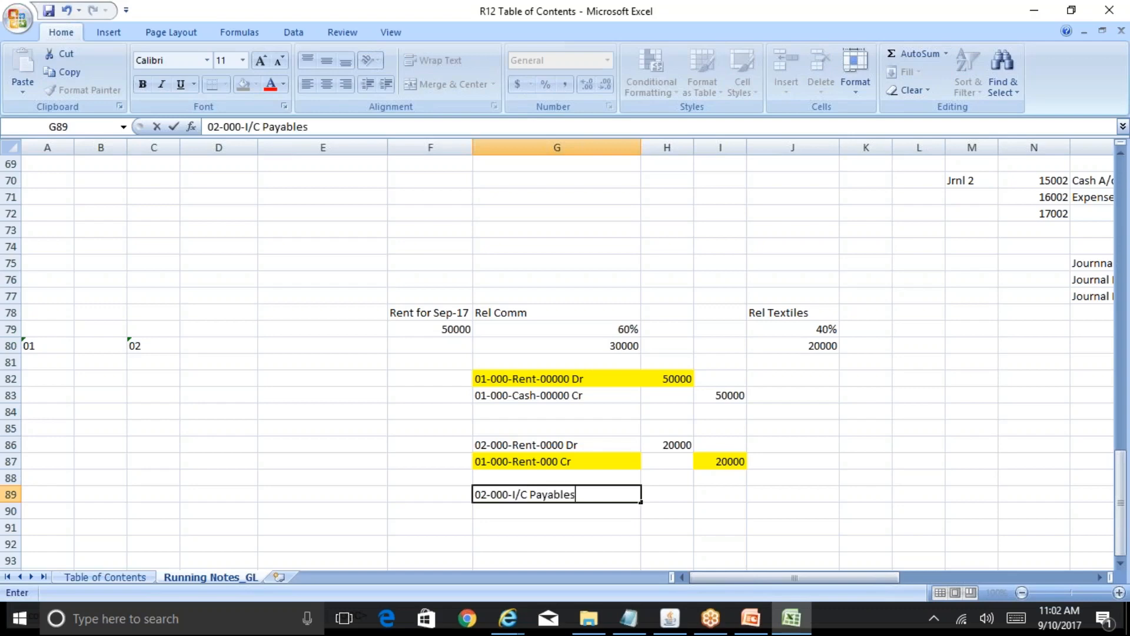
text(-000-000)
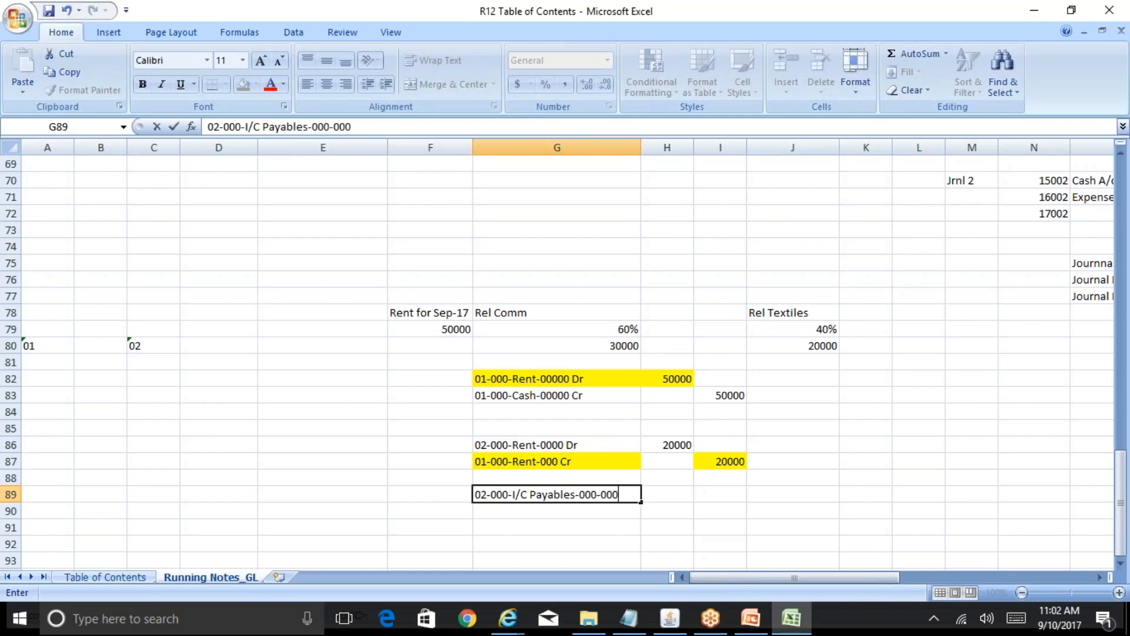
text(-01)
key(Tab)
key(Tab)
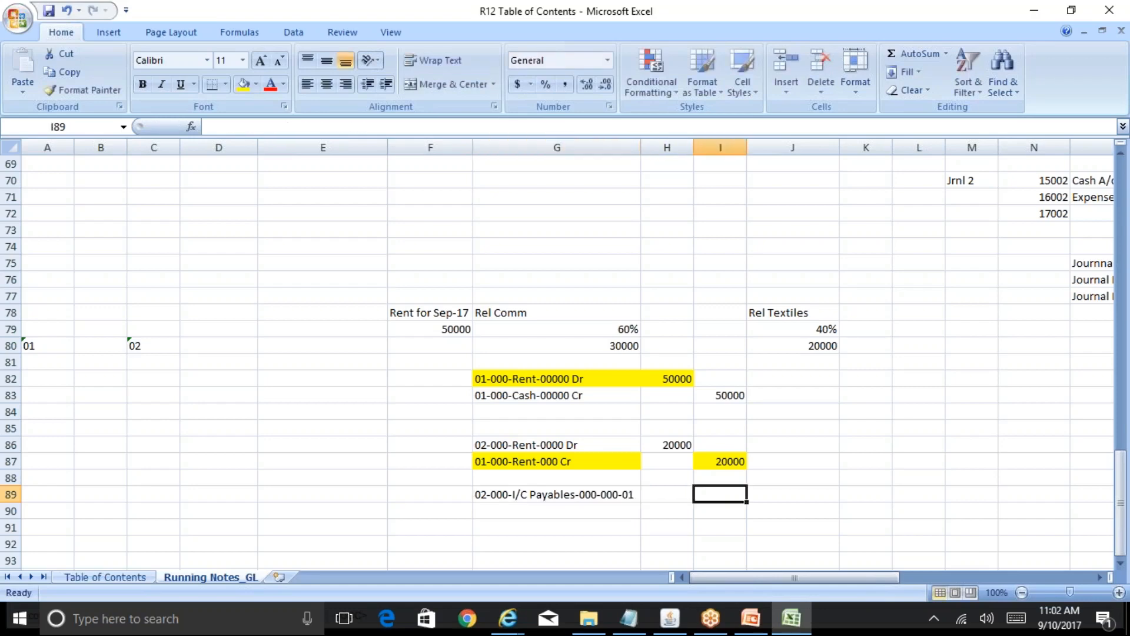
text(2000)
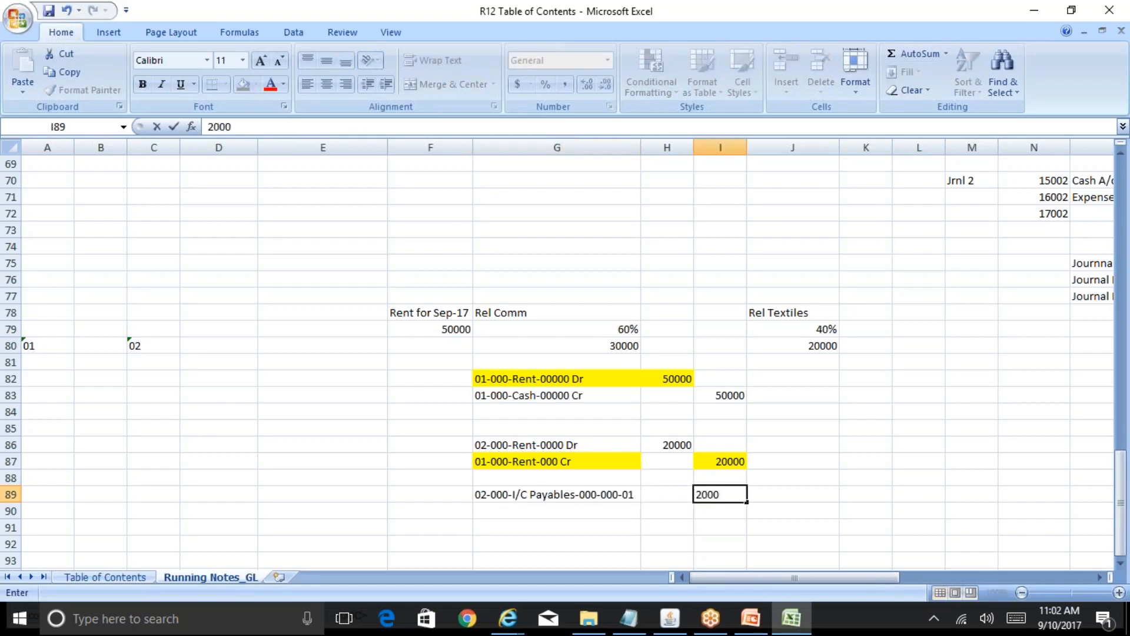
text(0)
key(Return)
Enter the receivable account 01-000-I/C Receivables-000-000-02 in G90 and widen column G to fit its contents.
key(Down)
key(Left)
key(Left)
key(Left)
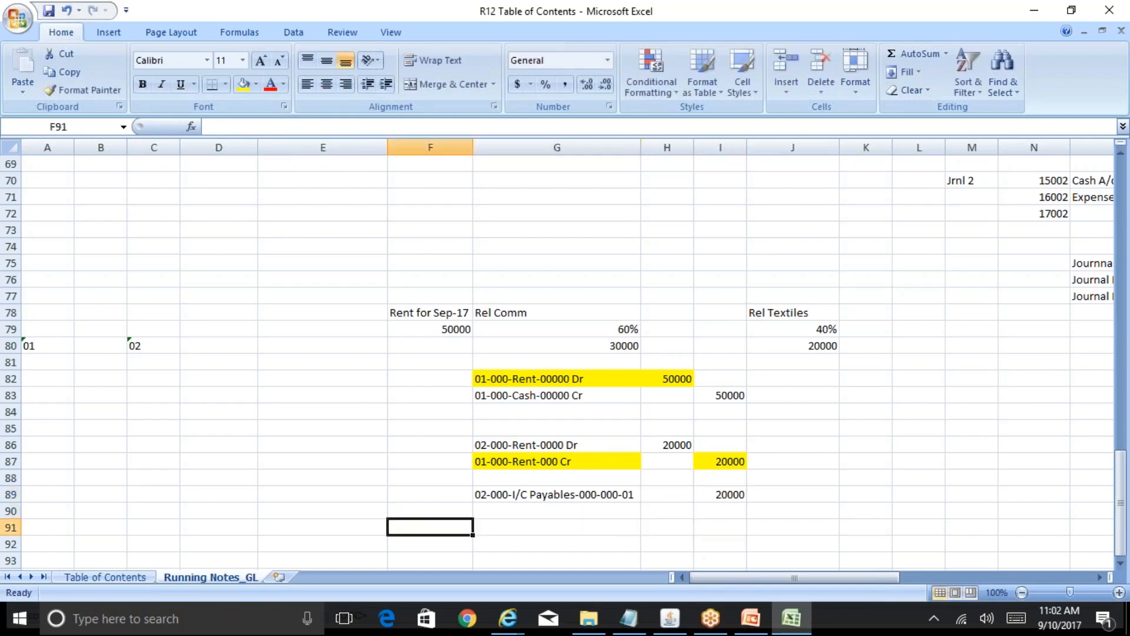
click(557, 511)
text(01)
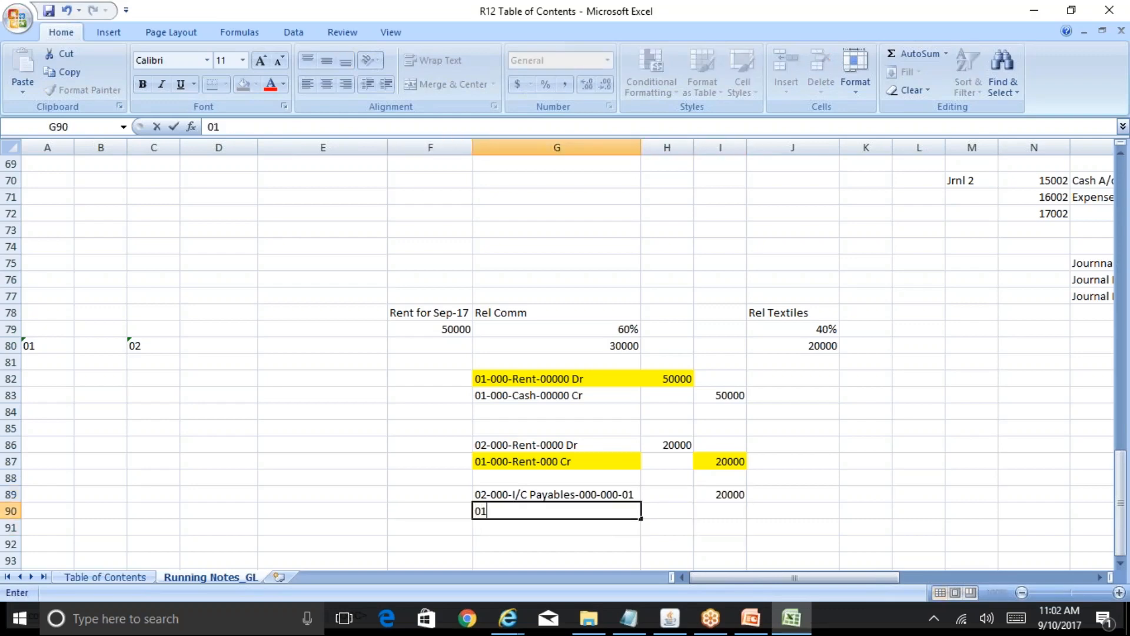
text(-000-I/C Receivables)
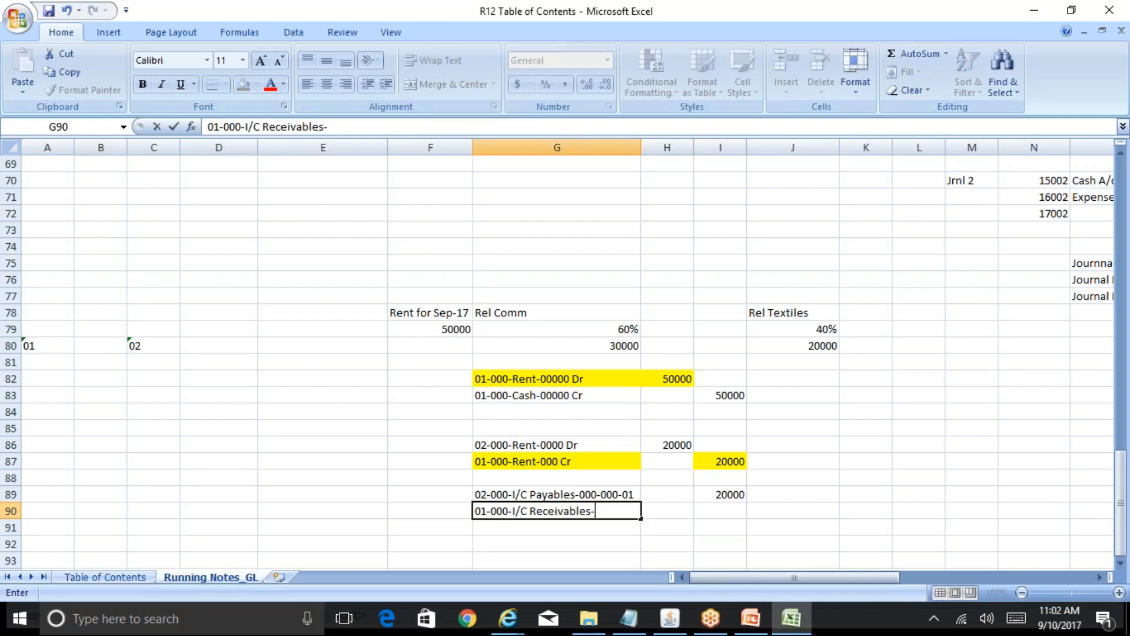
text(-000-000-02)
key(Return)
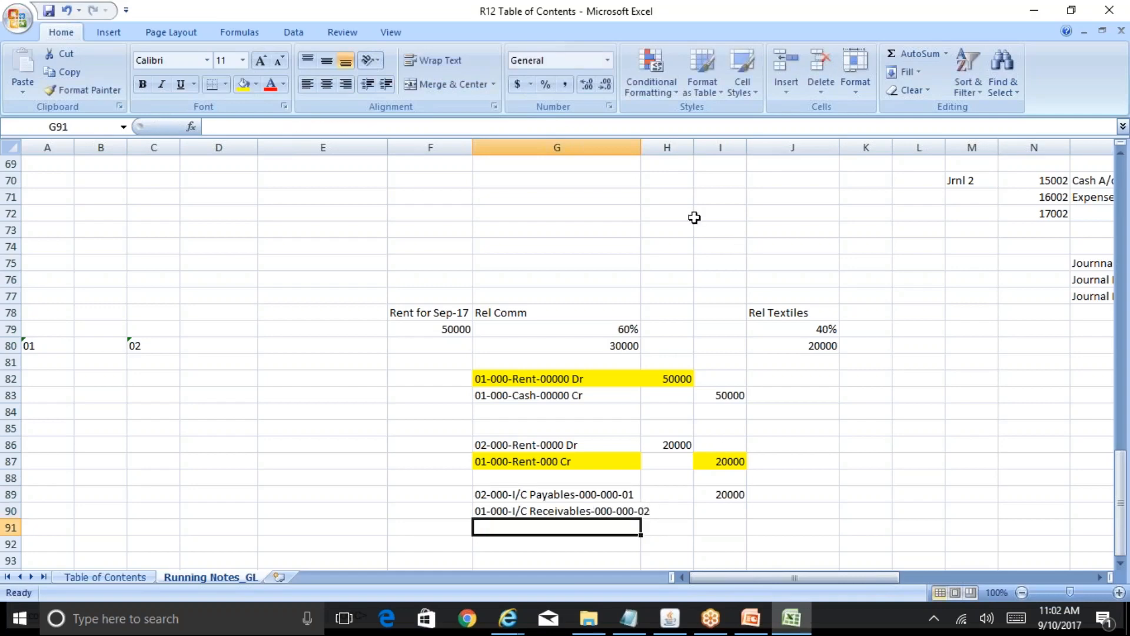
double_click(641, 147)
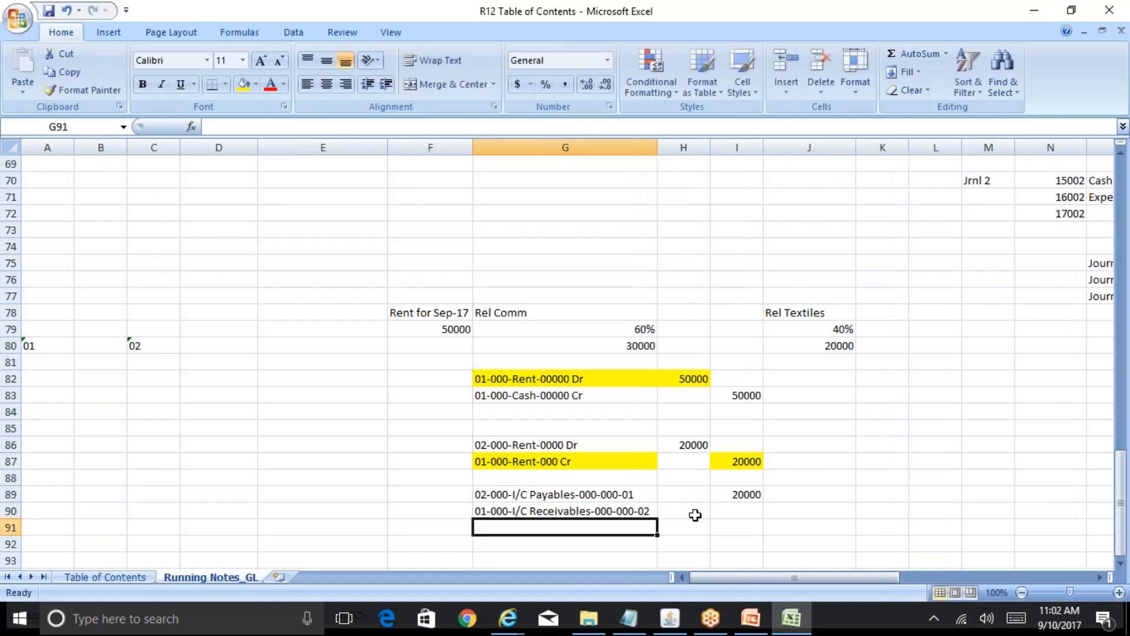
Enter a debit of 20000 in H90 for the I/C Receivables line.
click(549, 463)
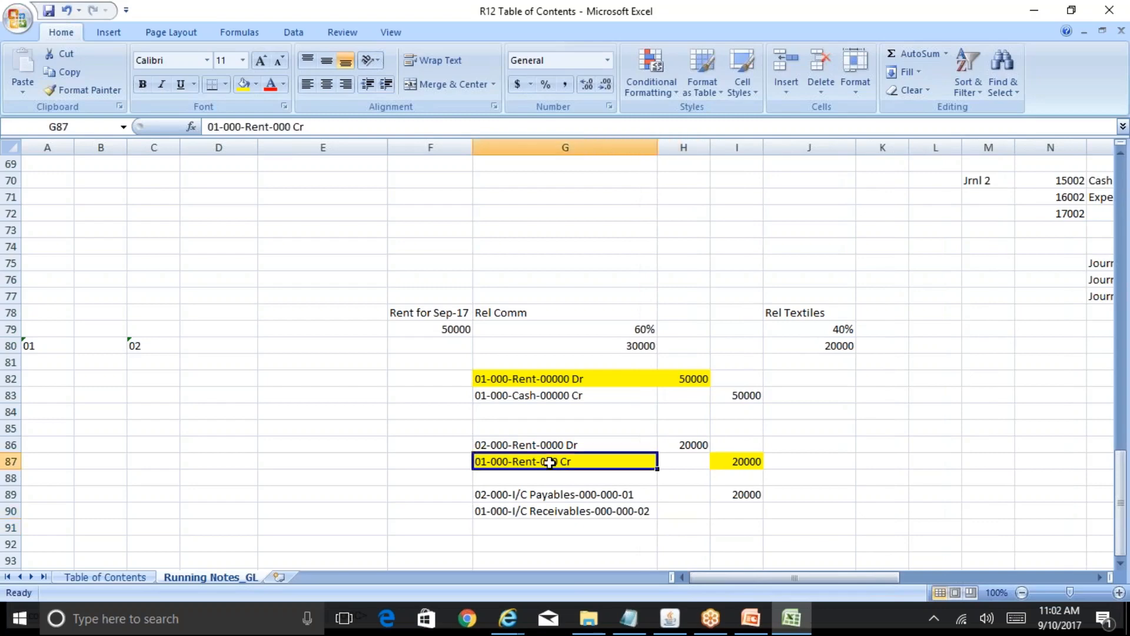
click(679, 513)
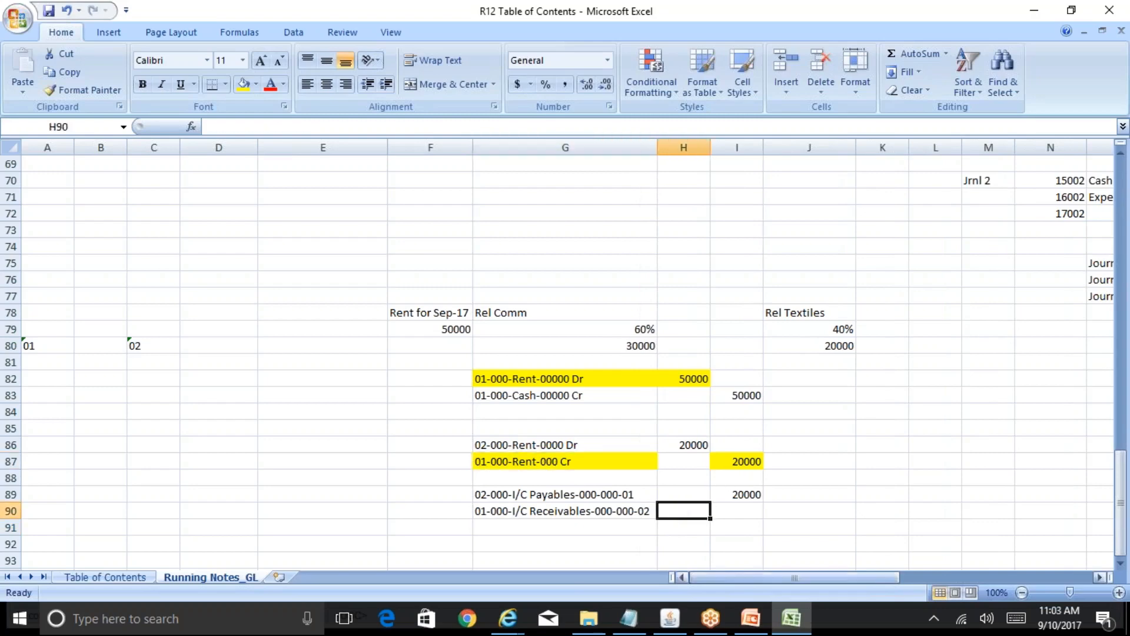
text(20000)
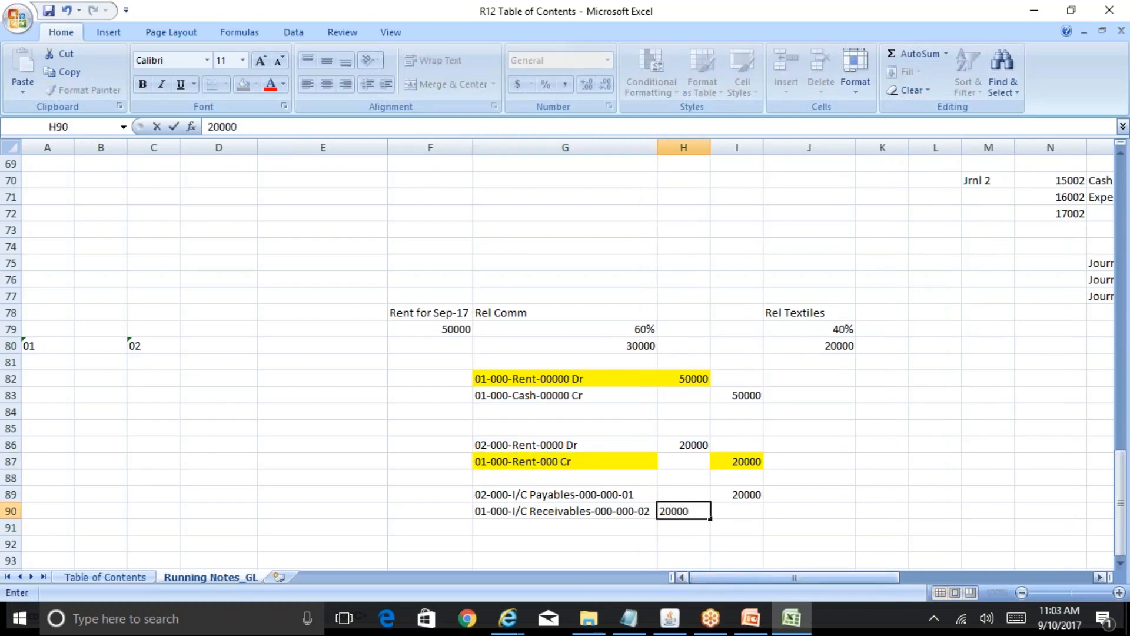
key(Up)
Fill the whole transfer journal G86:I90, including the intercompany lines, in yellow.
key(Right)
key(Up)
key(Up)
key(Up)
key(Left)
key(Left)
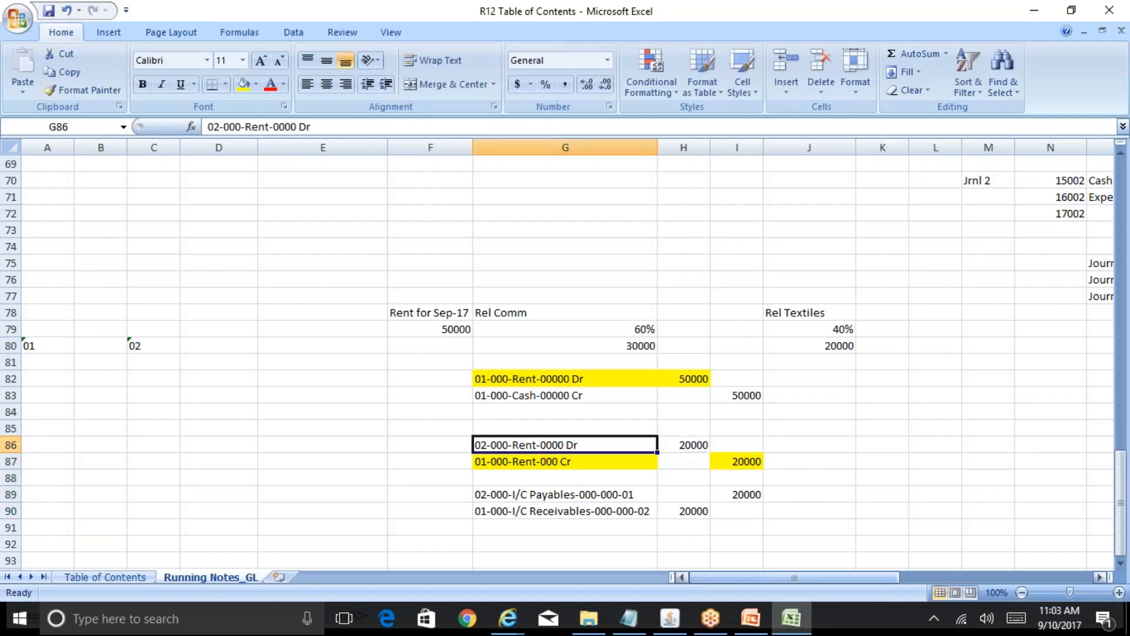
key(shift+Down)
key(shift+Down)
key(shift+Down)
key(shift+Down)
key(shift+Right)
key(shift+Right)
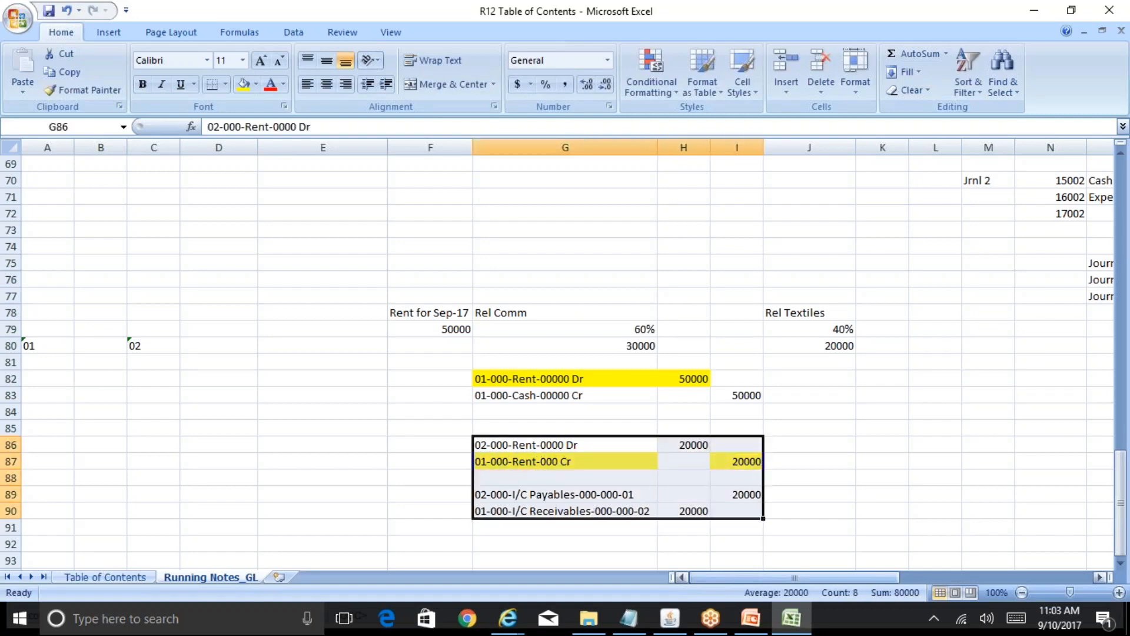
click(243, 84)
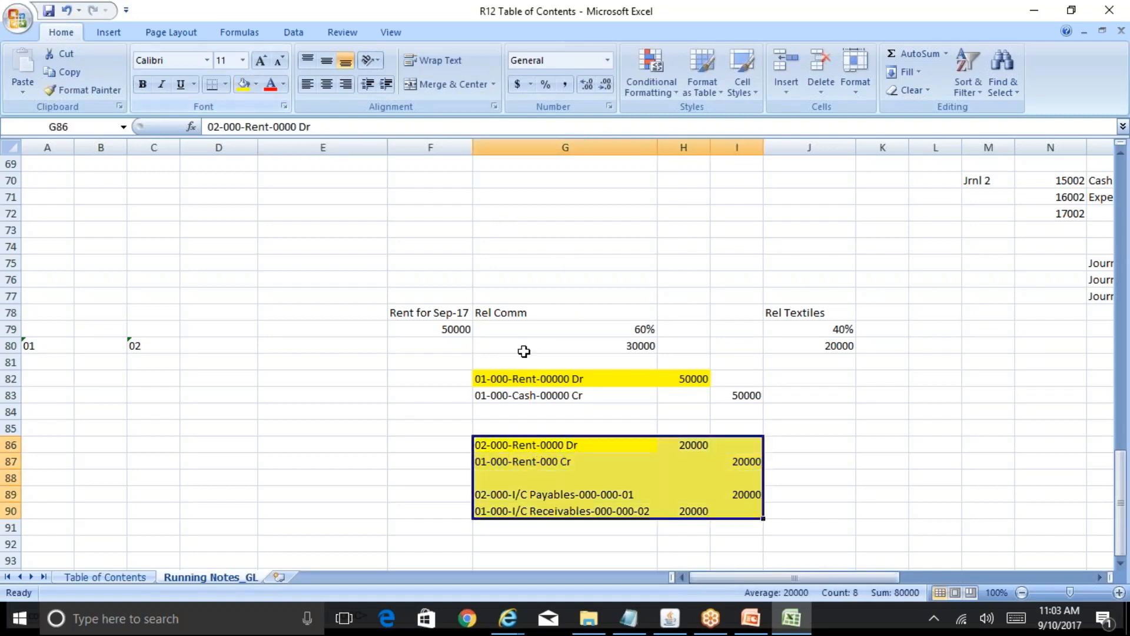
Remove the fill colour from the original rent debit line in G82:H82.
drag(600, 377, 674, 377)
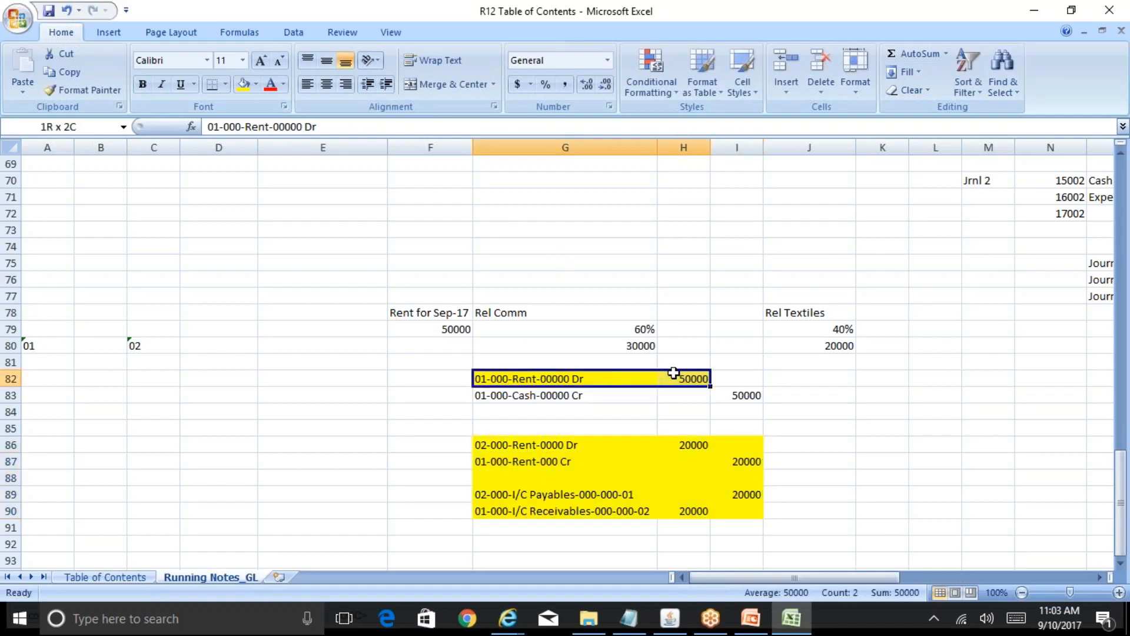
click(255, 84)
click(161, 224)
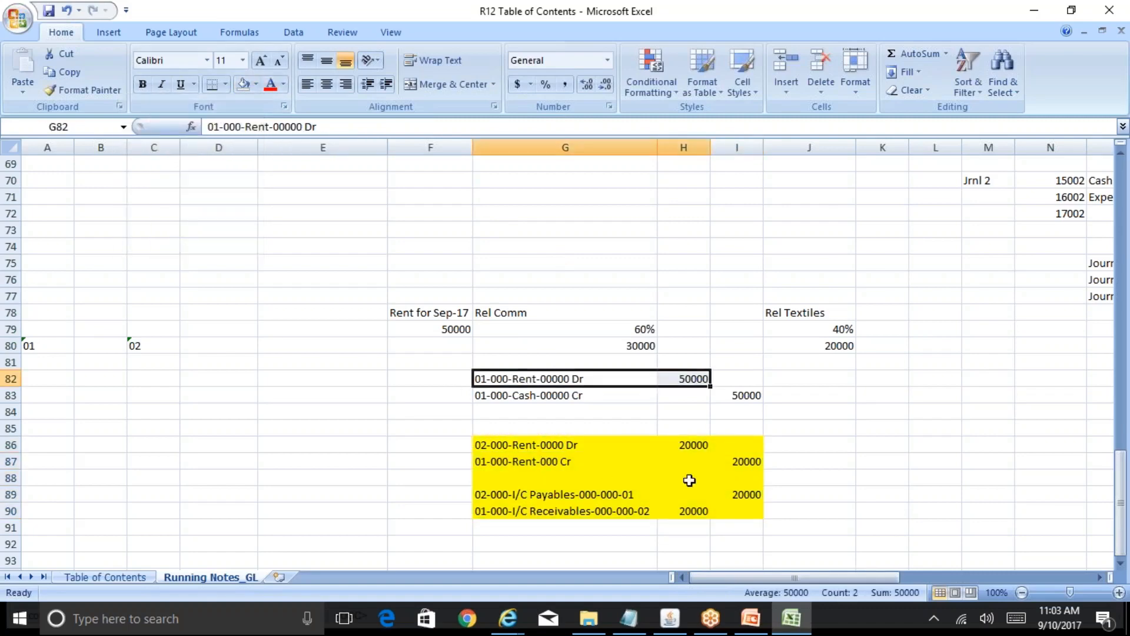
Compare the I/C Payables line in row 89 with the rent lines in G86:G87.
click(714, 477)
click(507, 461)
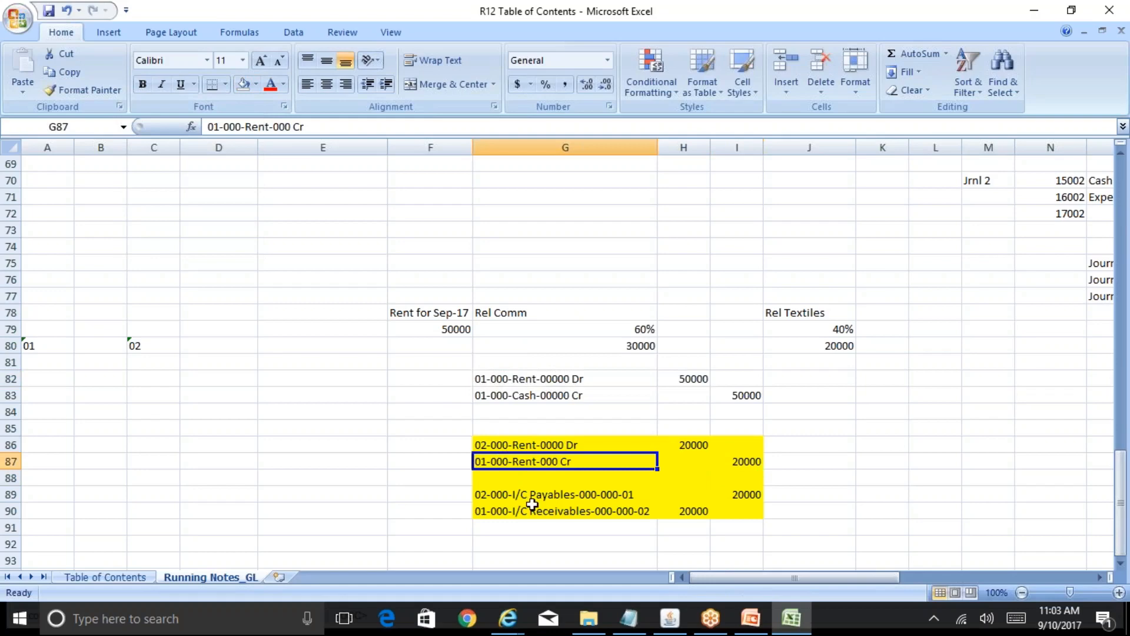
key(Down)
key(Down)
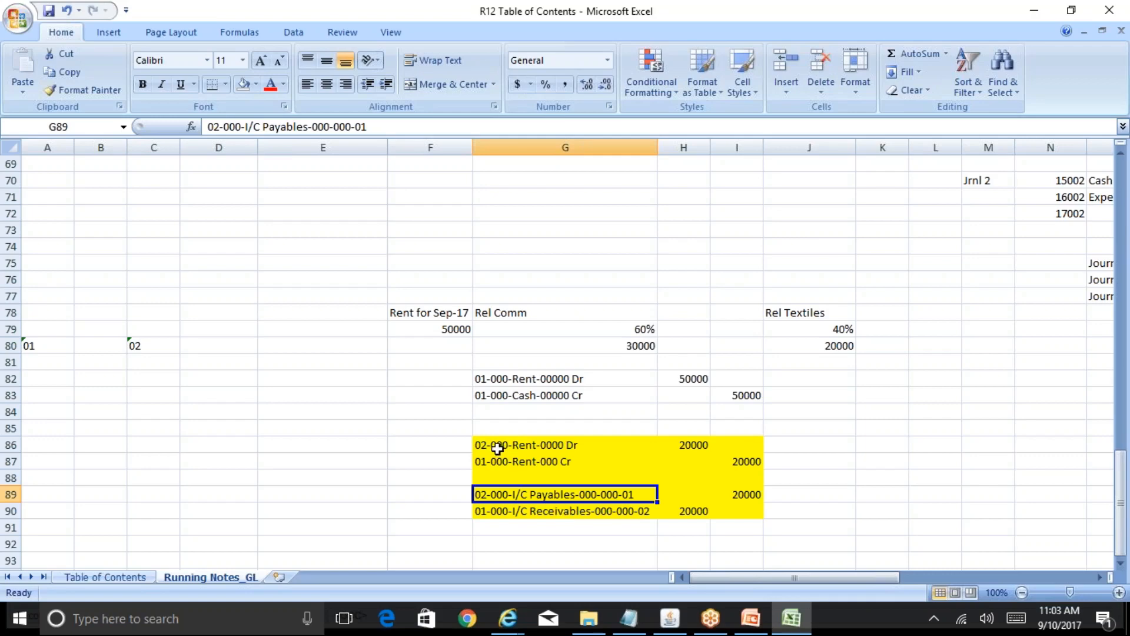
drag(498, 449, 522, 465)
Enter the note "Intercompany lines added by Posting program" in J89 beside the I/C Payables line.
key(Down)
key(Down)
key(Down)
key(Right)
key(Right)
key(Right)
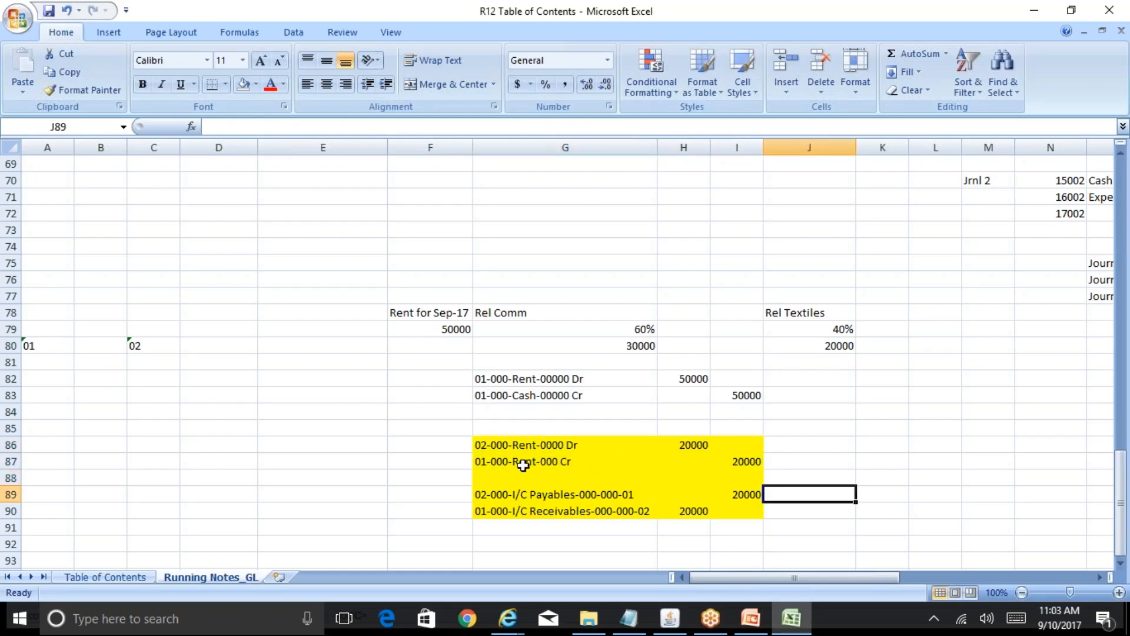
text(Intercompany I)
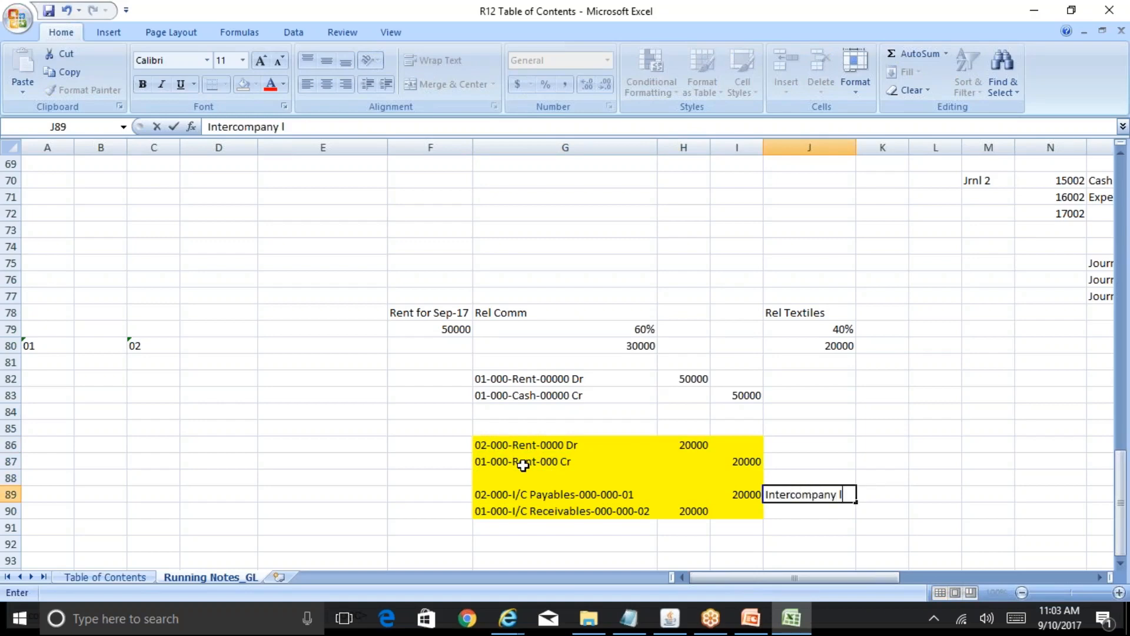
text(ines added)
text(by Posting program)
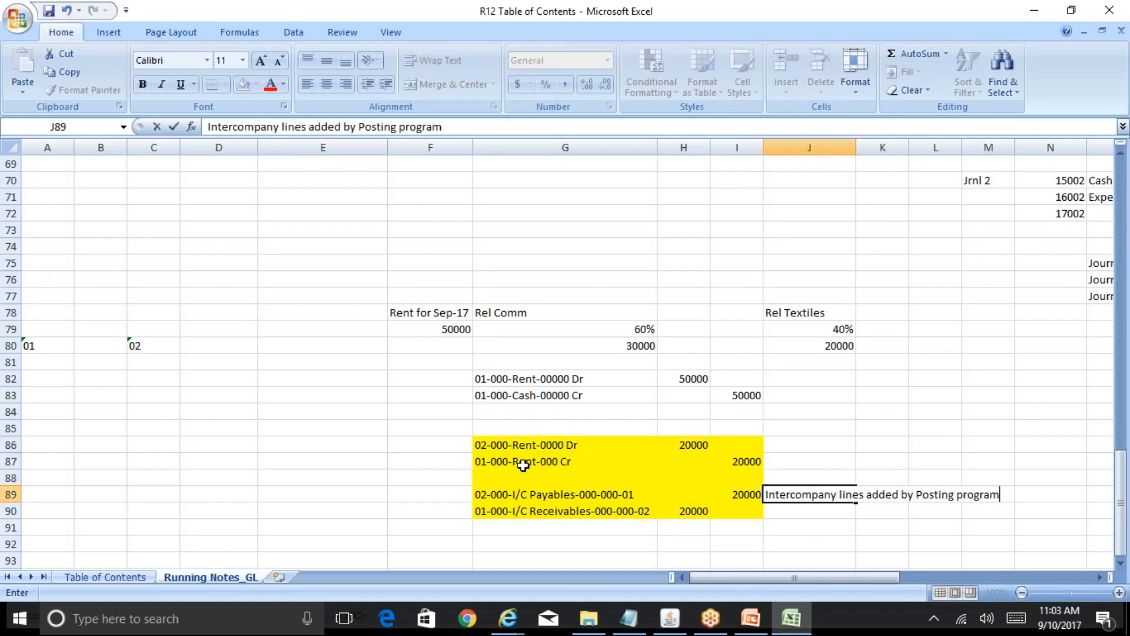
key(Return)
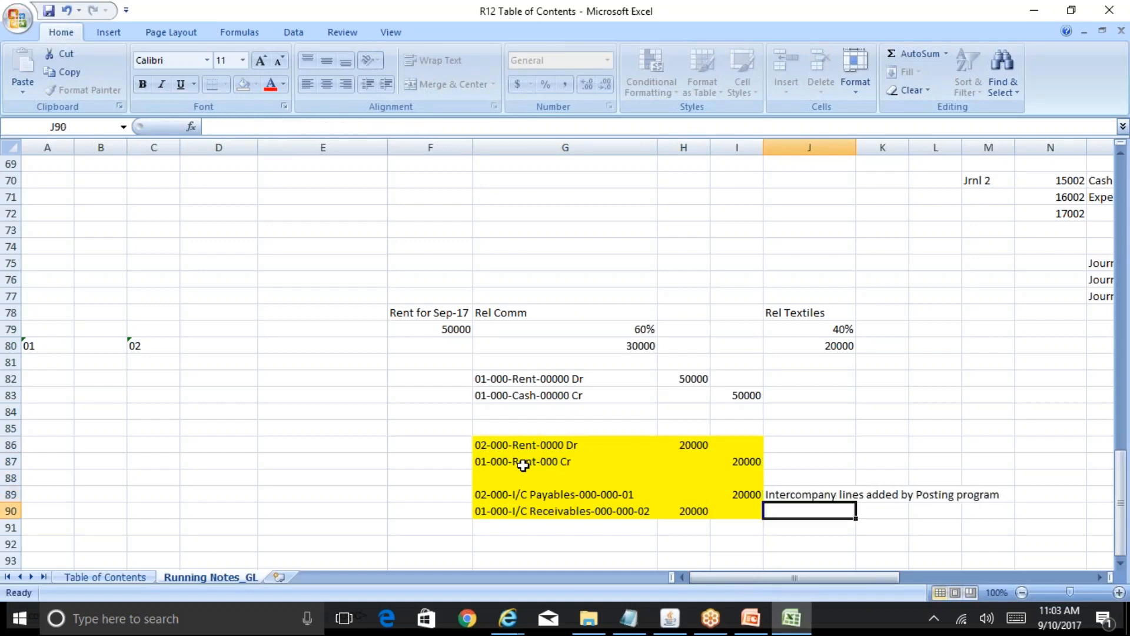
Copy the posting program note from J89 to J90 beside the I/C Receivables line.
key(Up)
key(ctrl+c)
key(Down)
key(ctrl+v)
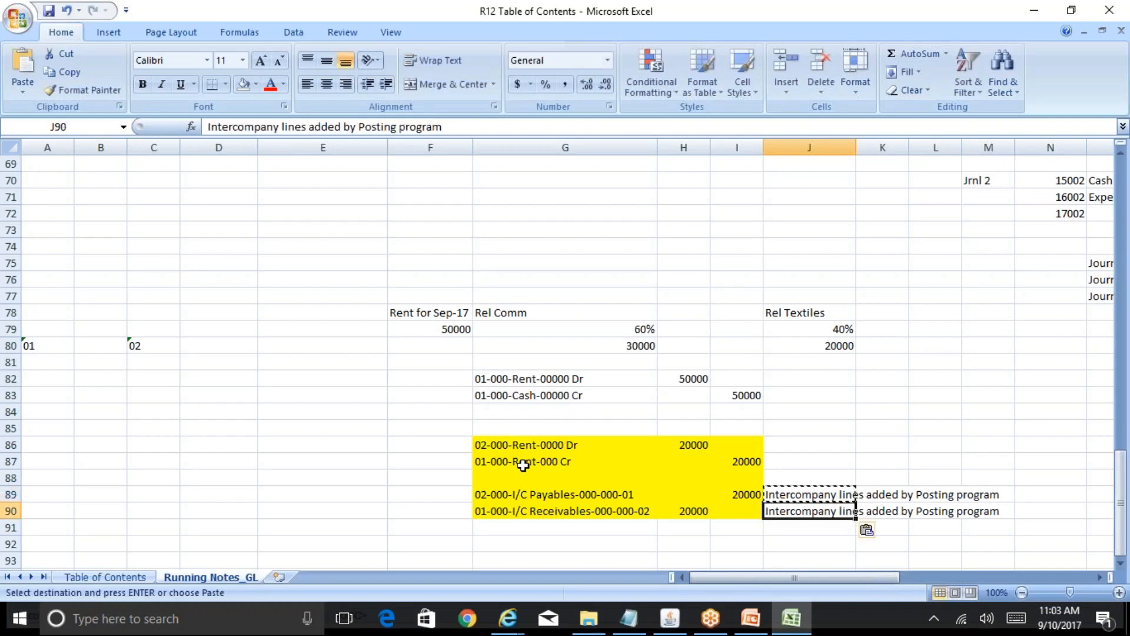
key(Escape)
Review the rent transfer lines in rows 86 and 87 against the intercompany lines in rows 89 and 90.
key(Up)
key(Left)
key(Left)
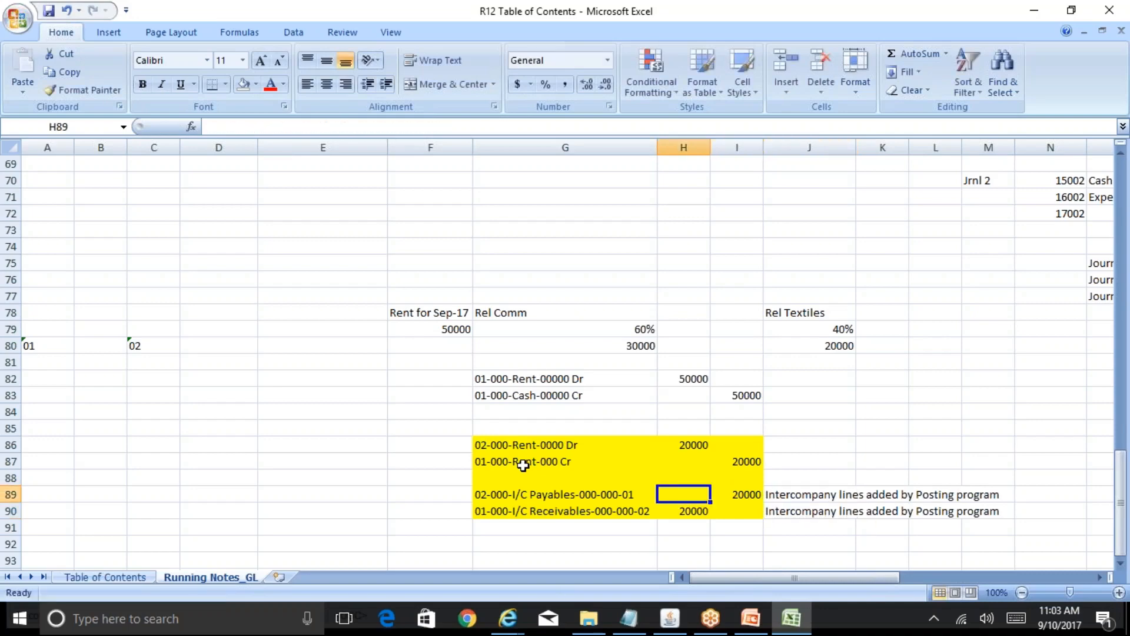
key(Up)
key(Up)
key(Up)
key(Left)
key(Left)
key(Right)
key(Down)
key(Down)
key(Down)
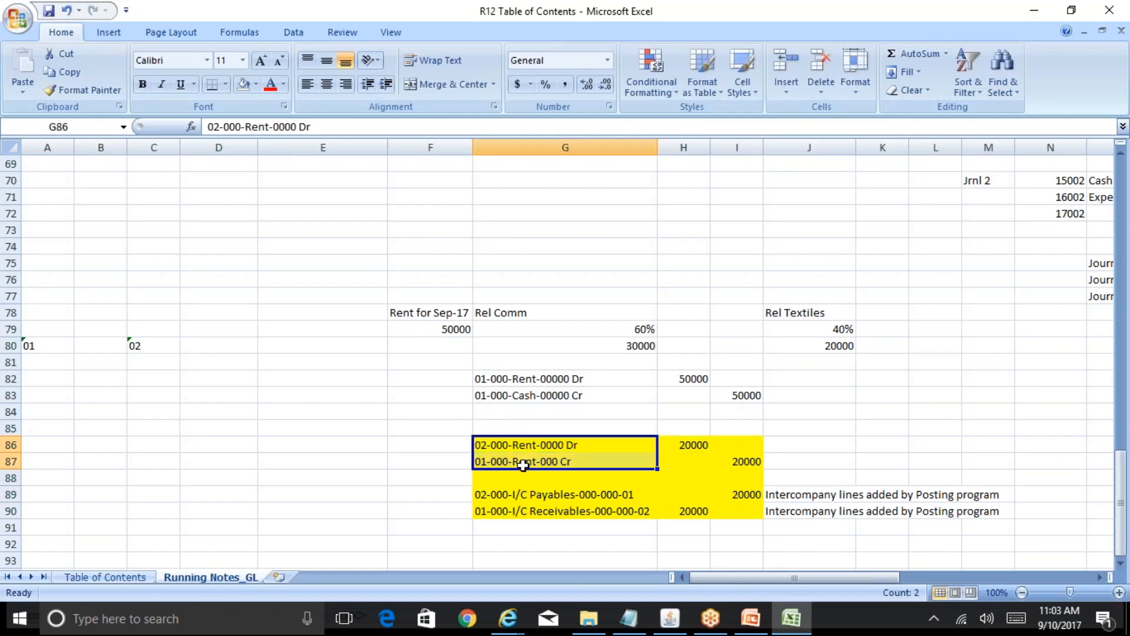
key(shift+Right)
key(shift+Right)
key(Down)
key(Down)
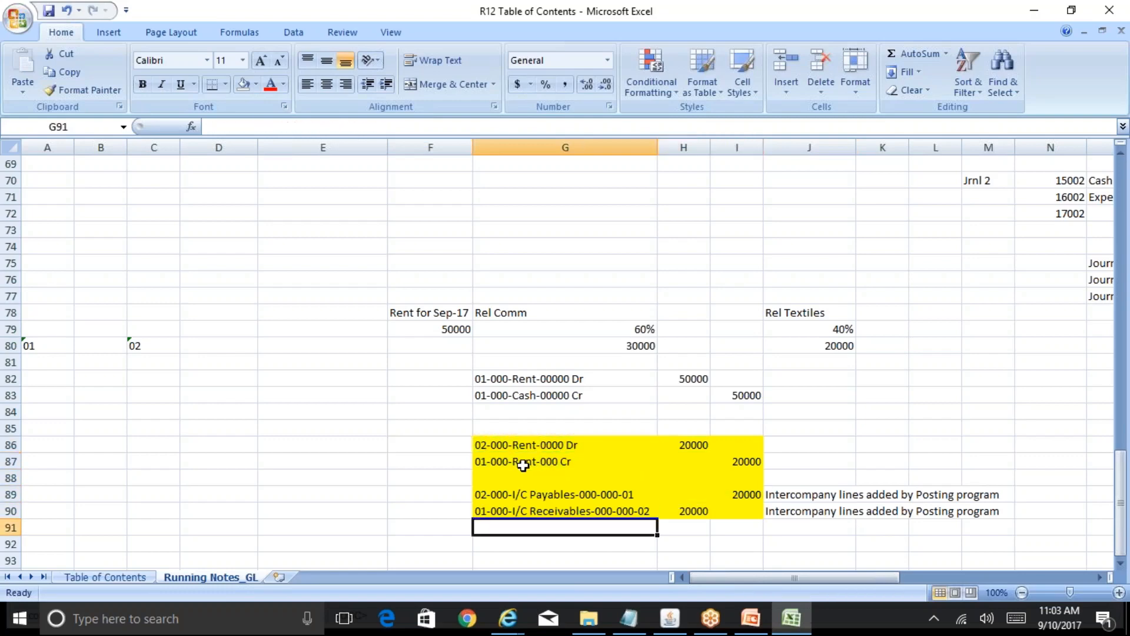
key(Up)
key(Up)
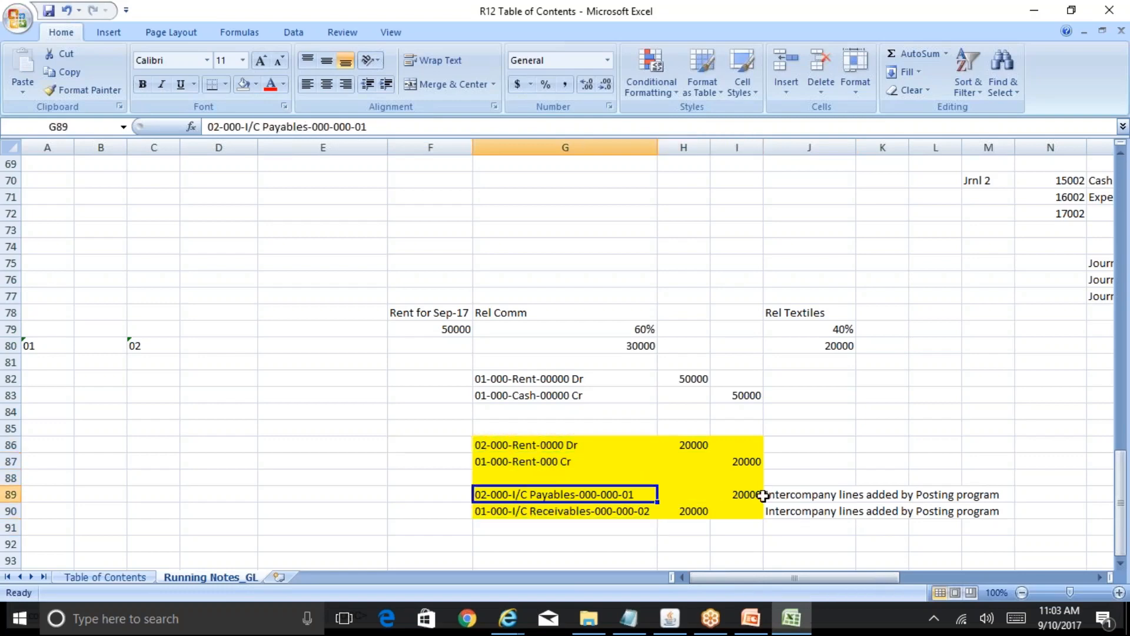
click(516, 448)
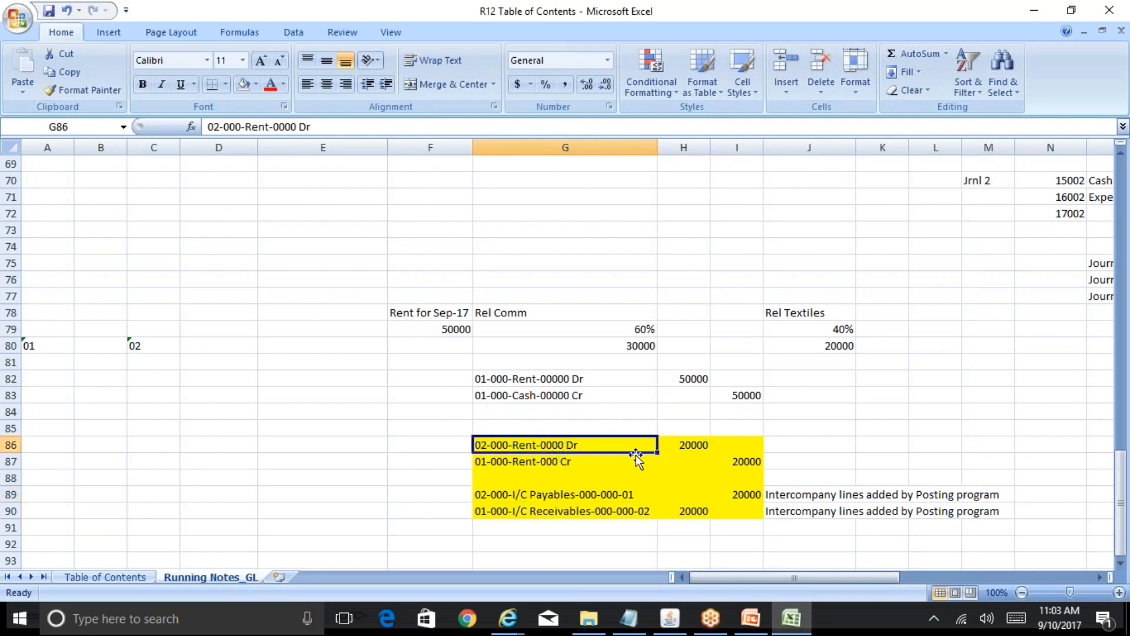
Append "Cr" to the I/C Payables account label in G89.
click(593, 494)
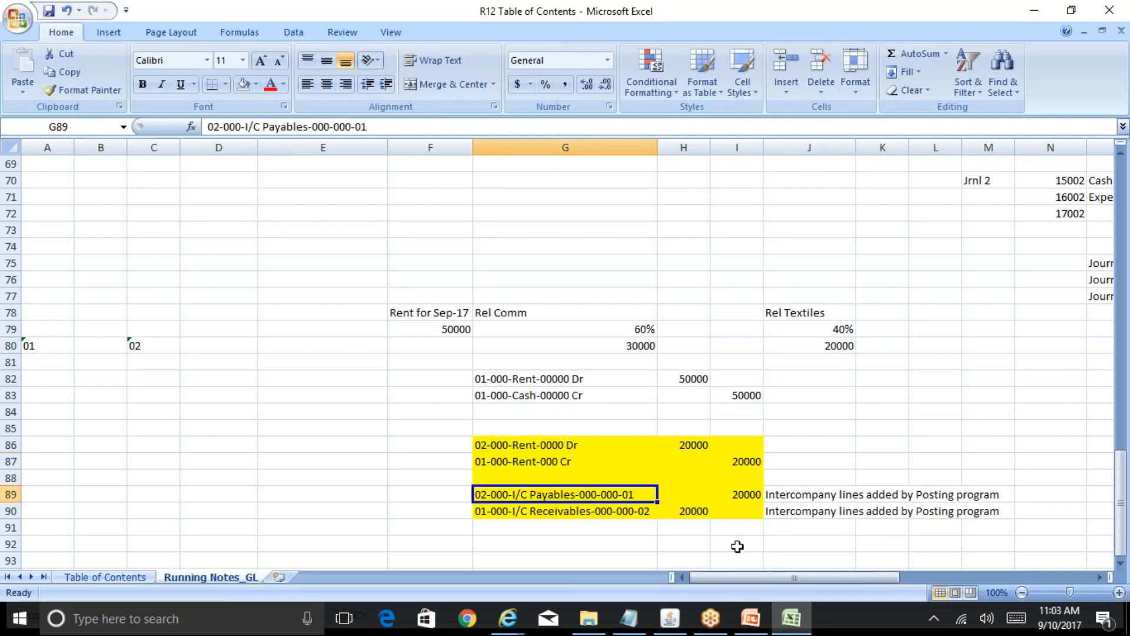
key(F2)
text(Cr)
key(Return)
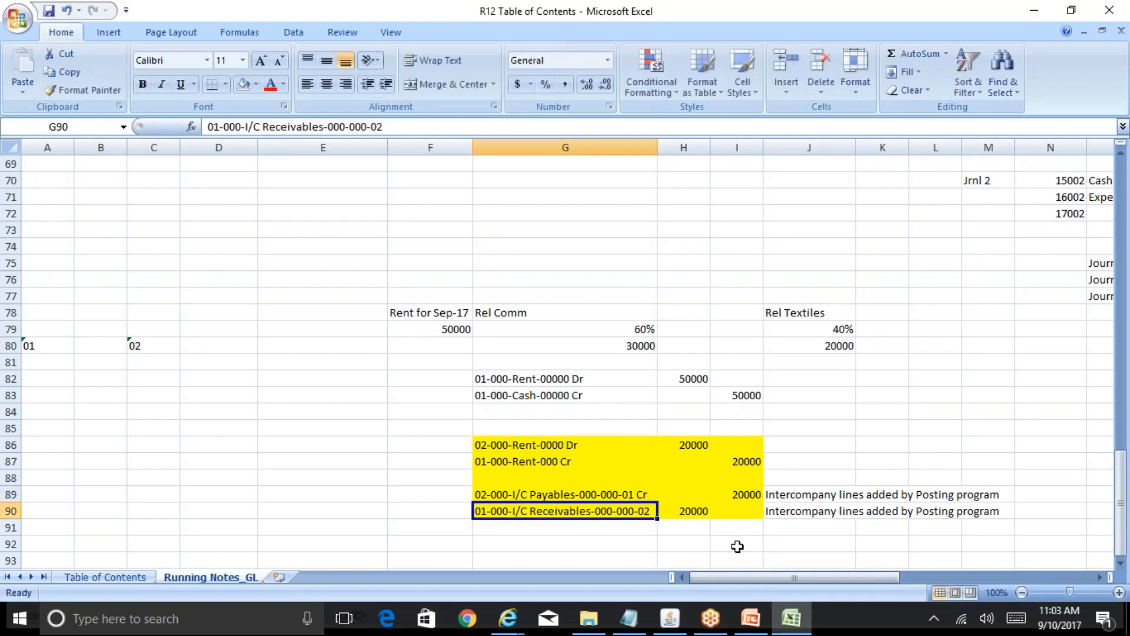
Append "Dr" to the I/C Receivables account label in G90 and widen column G to fit the text.
key(F2)
text(Dr)
key(Return)
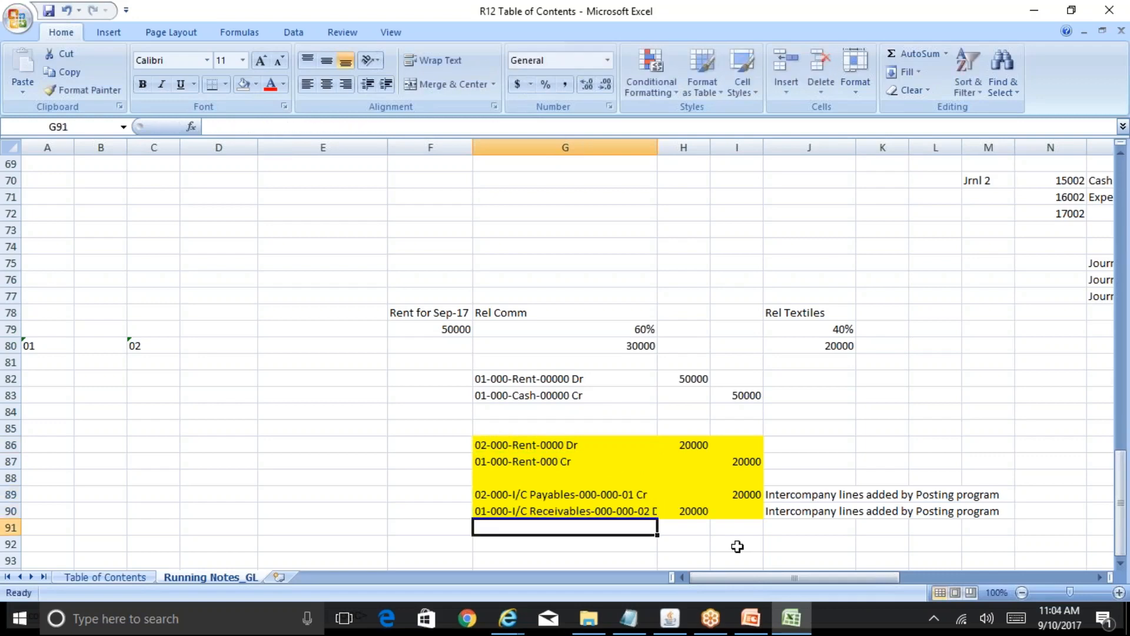
drag(657, 147, 672, 147)
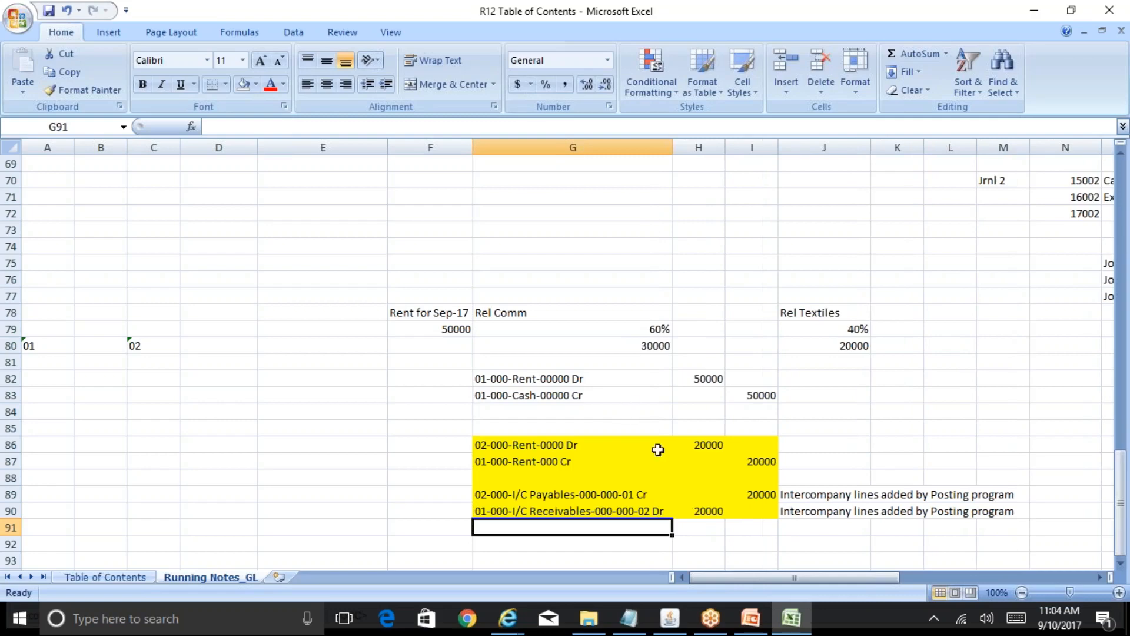
Examine how the I/C Payables and I/C Receivables lines balance the rent debit and credit for each company.
click(647, 495)
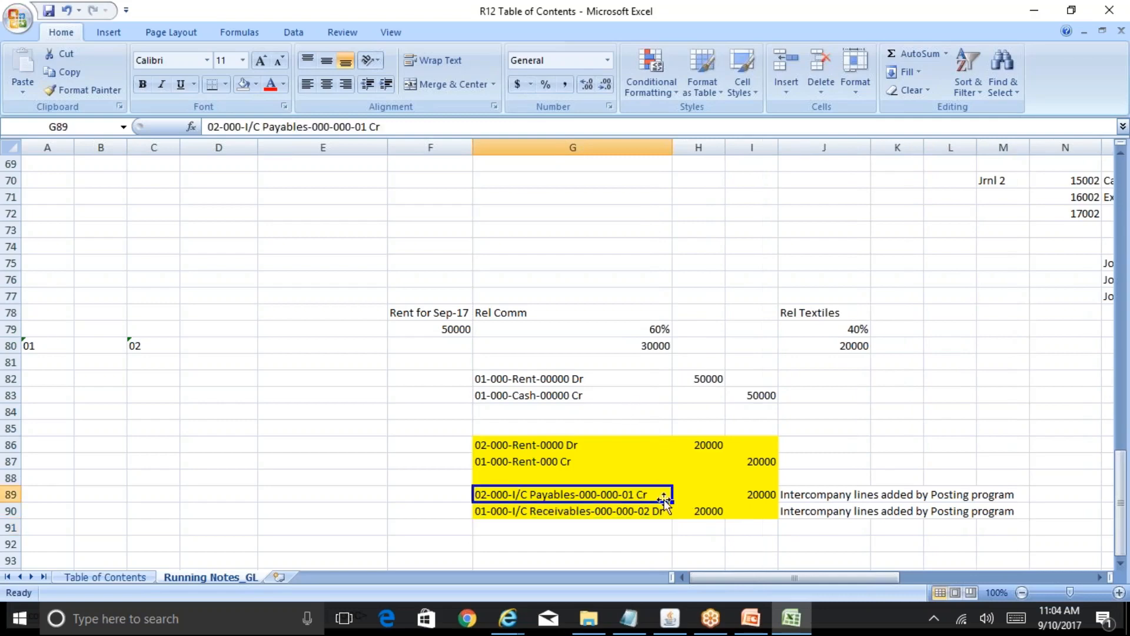
click(567, 461)
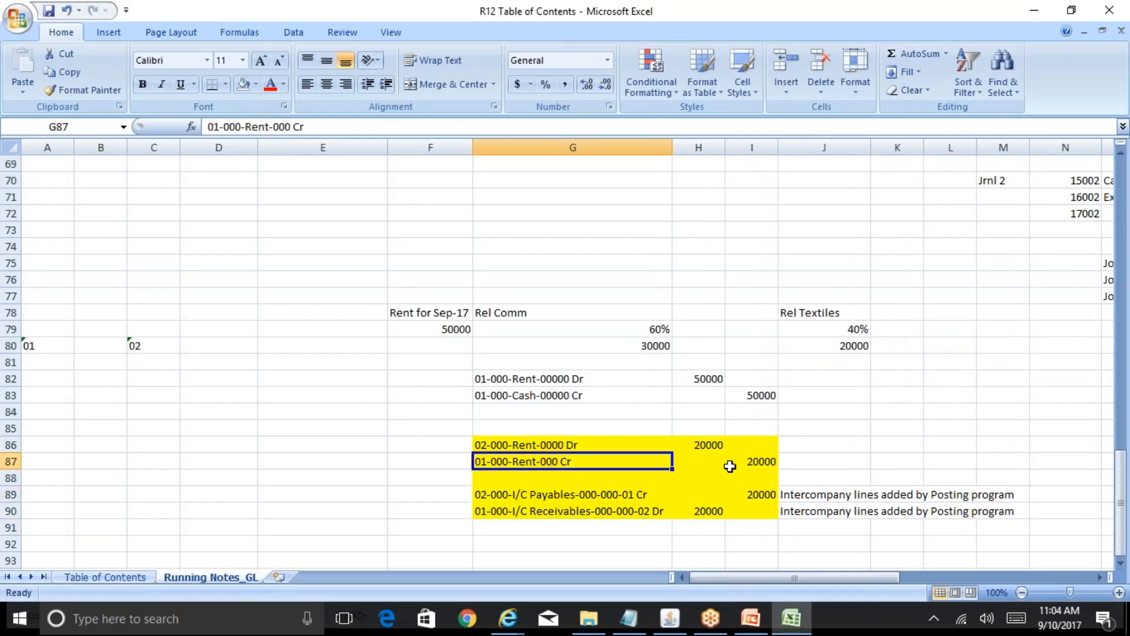
click(562, 512)
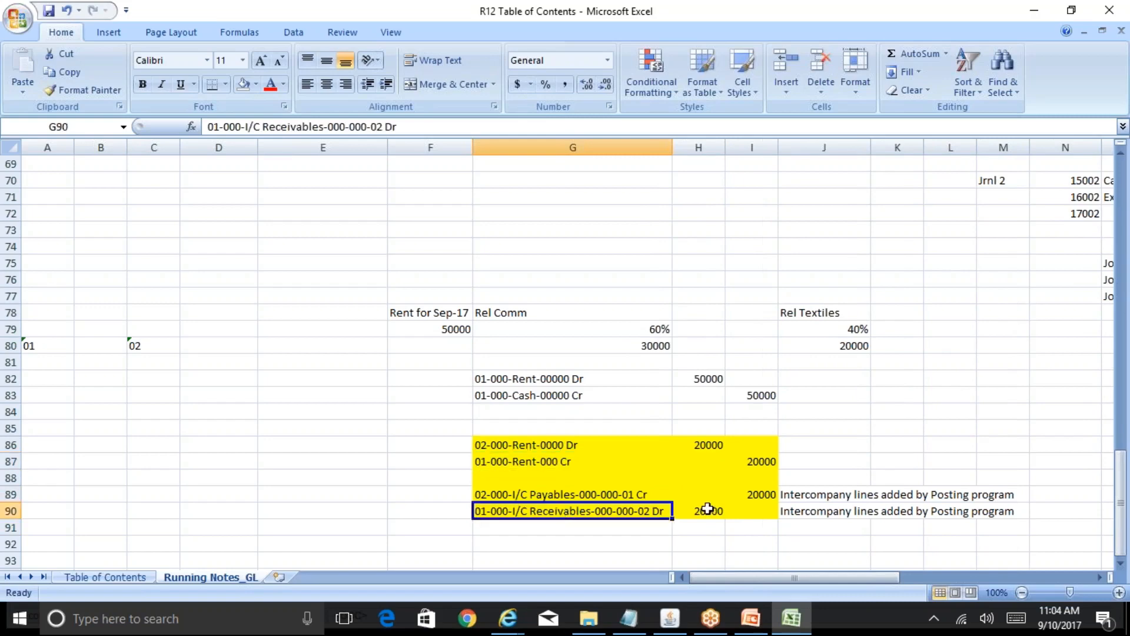
click(493, 446)
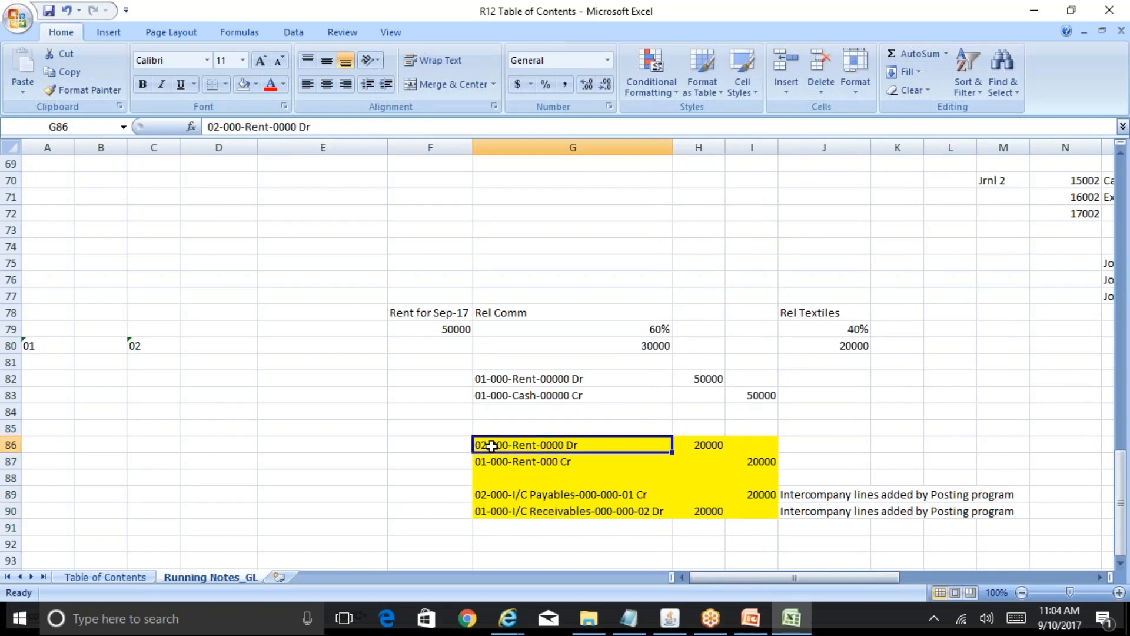
click(492, 496)
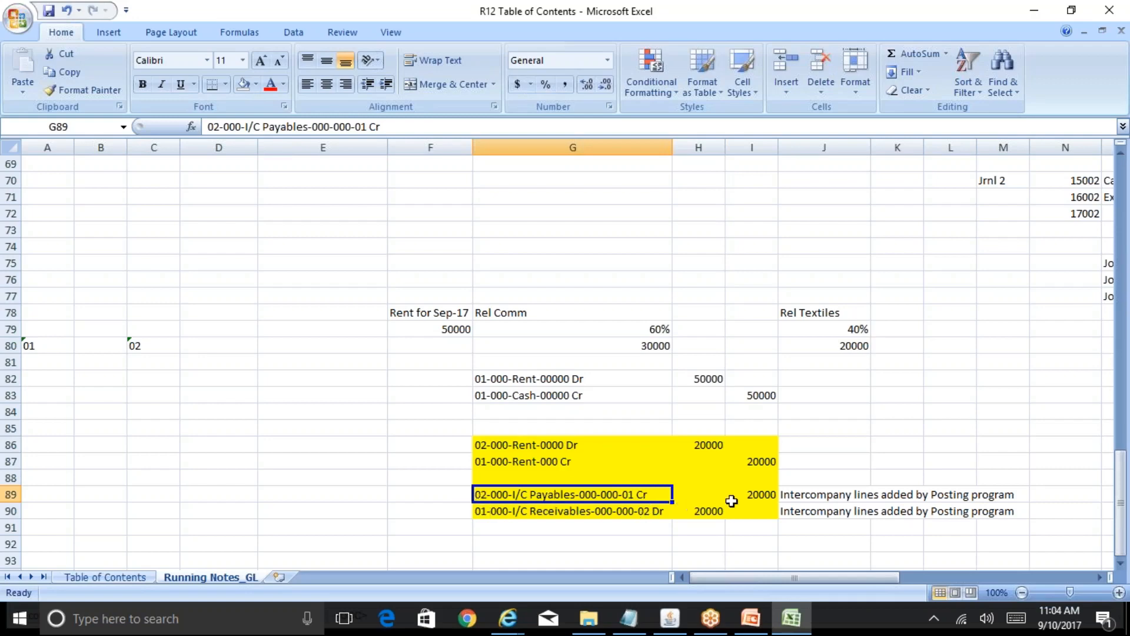
click(758, 498)
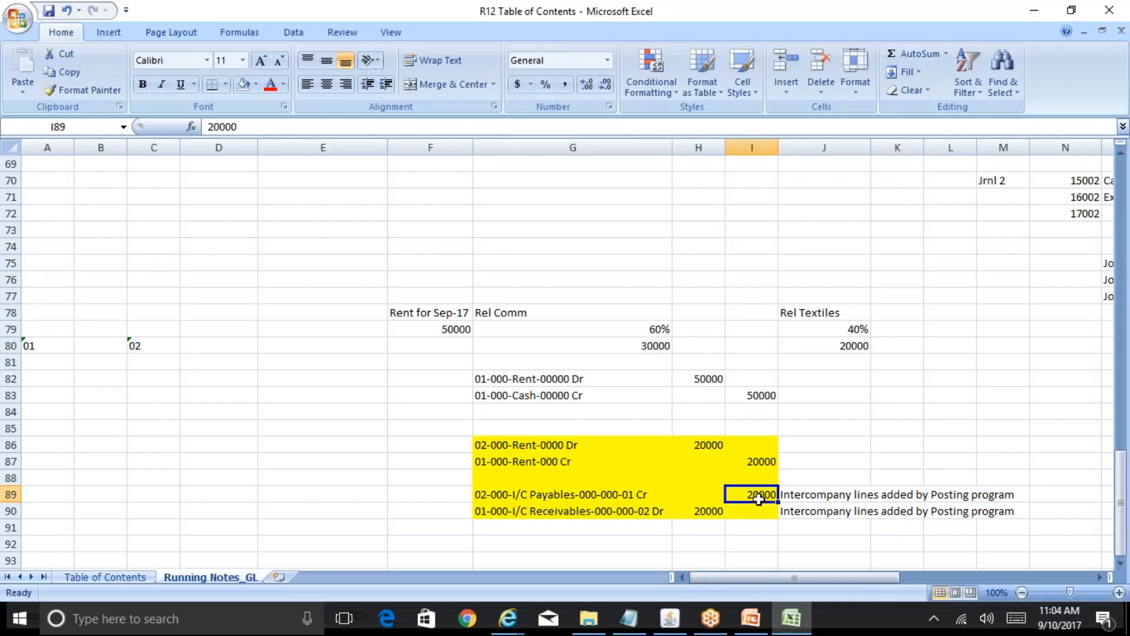
click(597, 500)
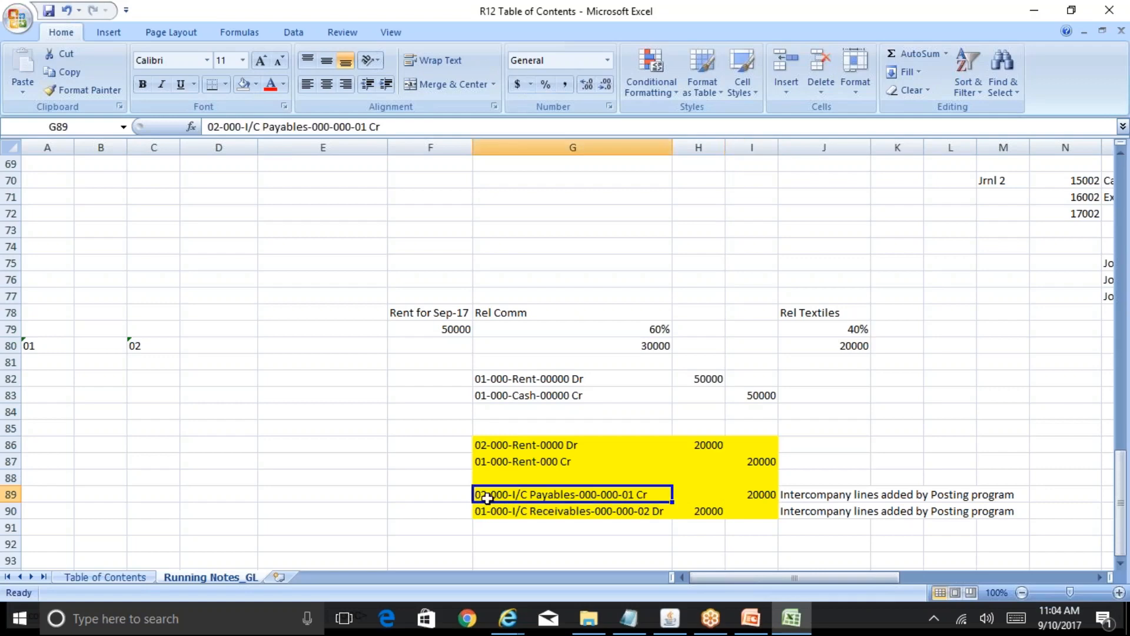
click(563, 513)
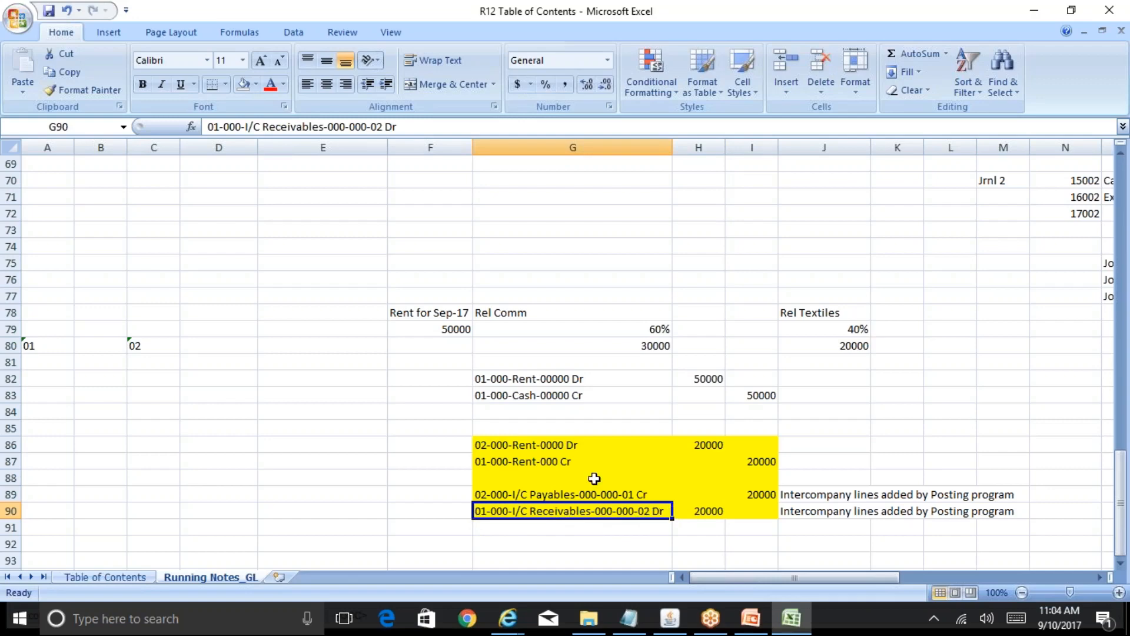
click(705, 512)
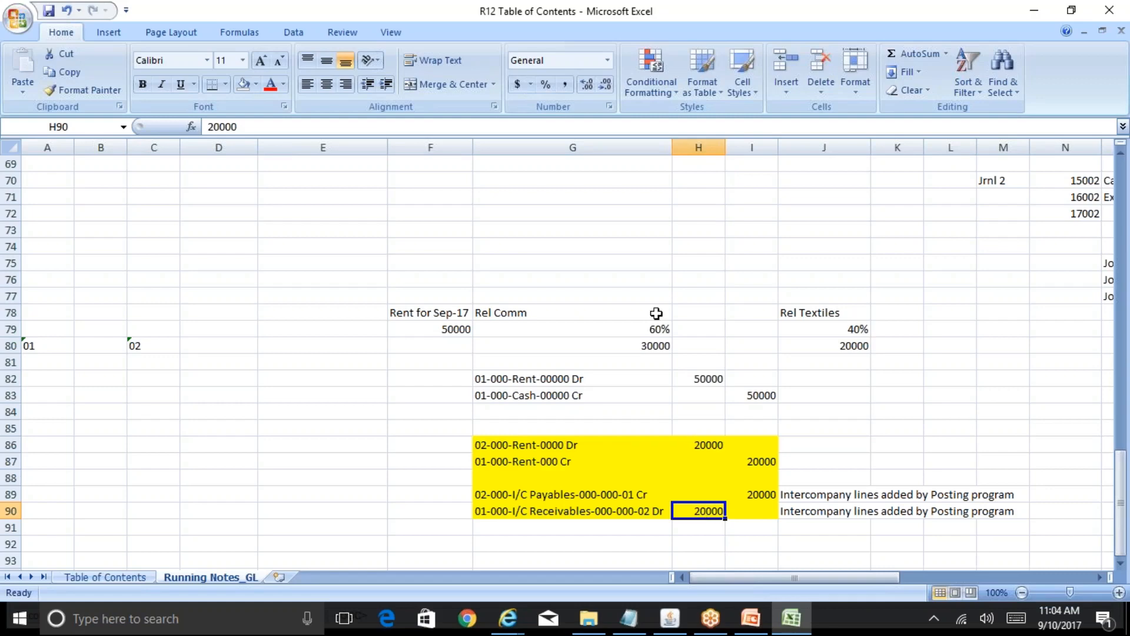
click(616, 314)
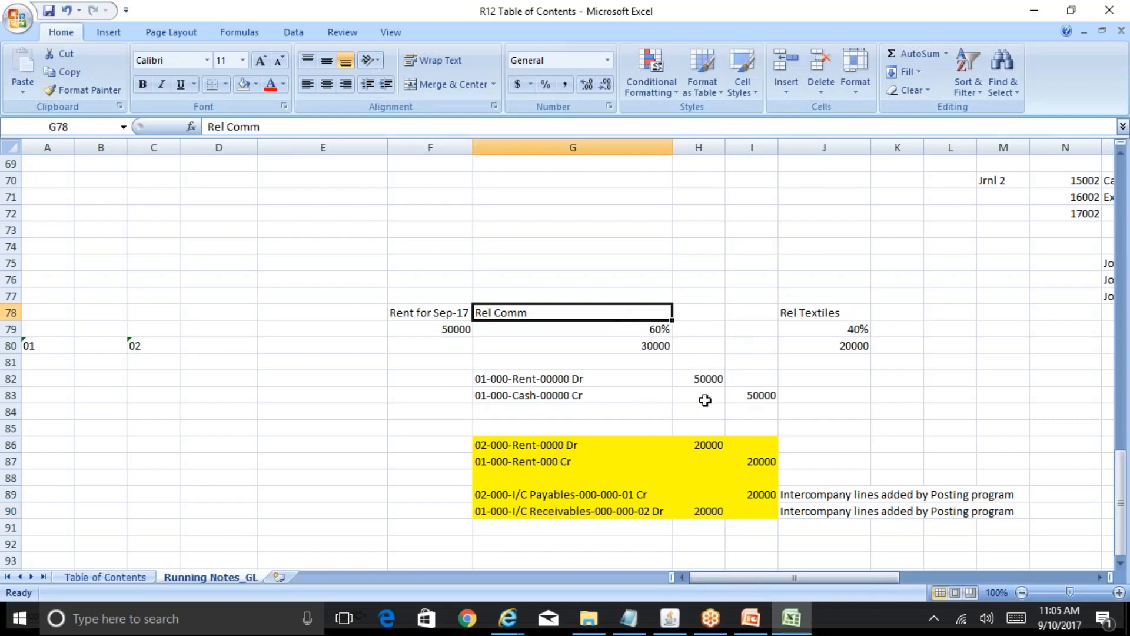
Switch to PowerPoint to examine the Reliance Group Org Structure slide, and return to the Excel notes.
click(750, 618)
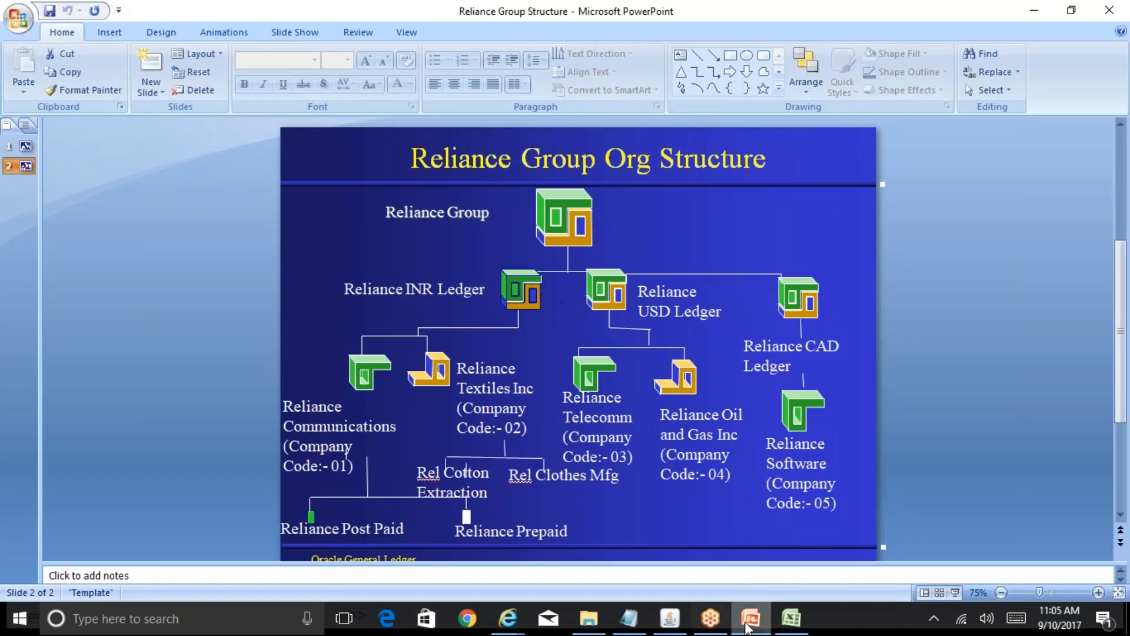
mouse_move(792, 624)
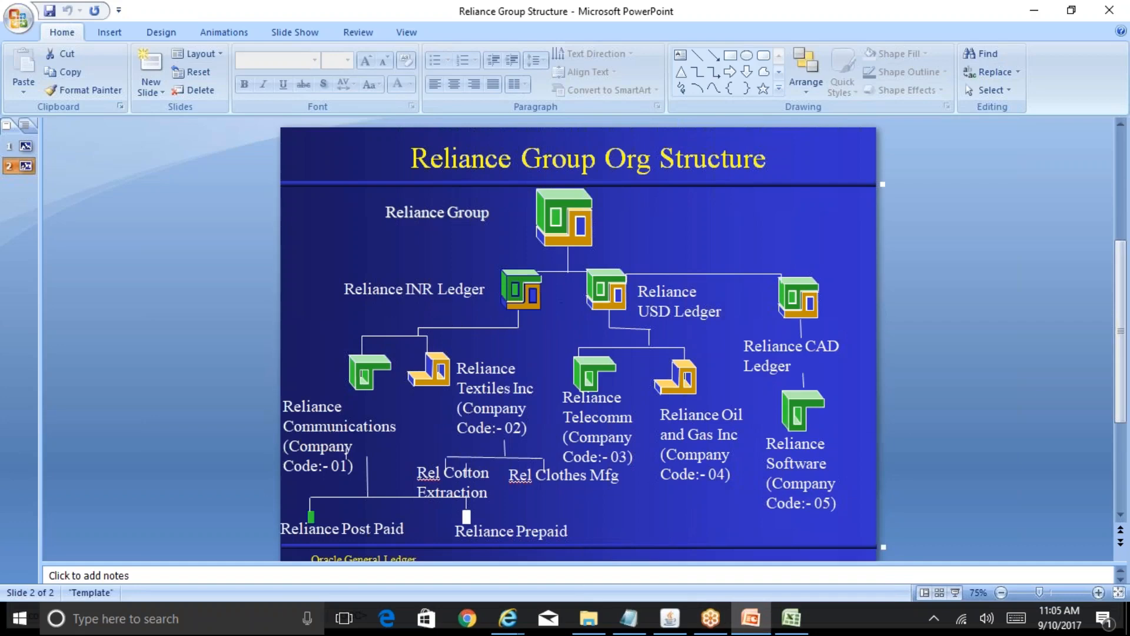
click(799, 619)
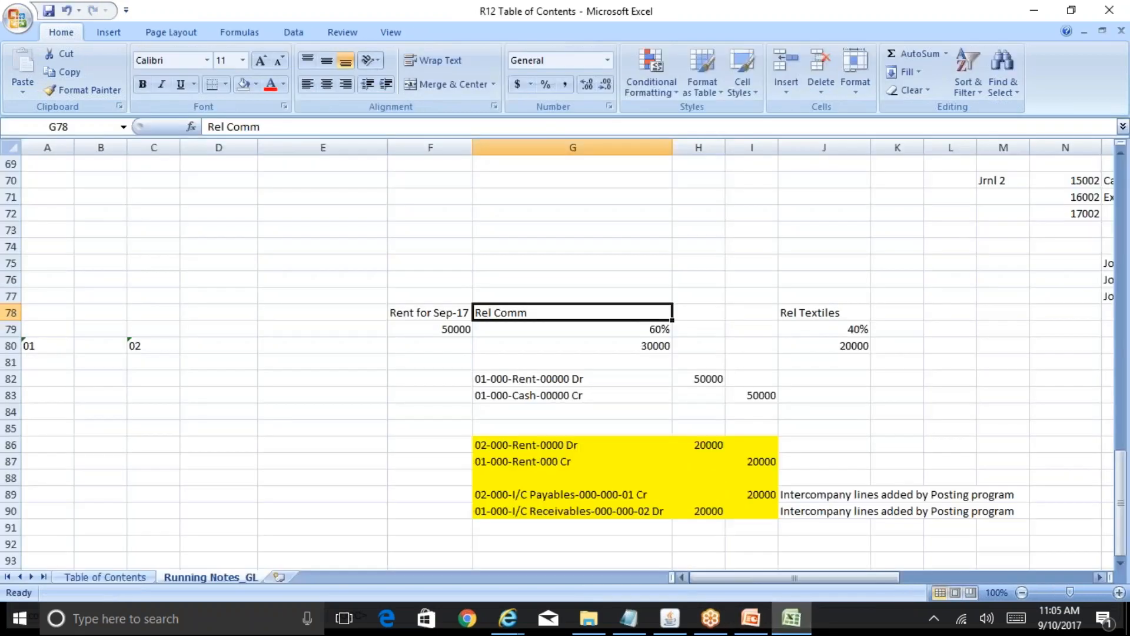
Highlight the rent transfer lines G86:I87, the intercompany lines below them, and the whole journal block for review.
drag(520, 444, 757, 461)
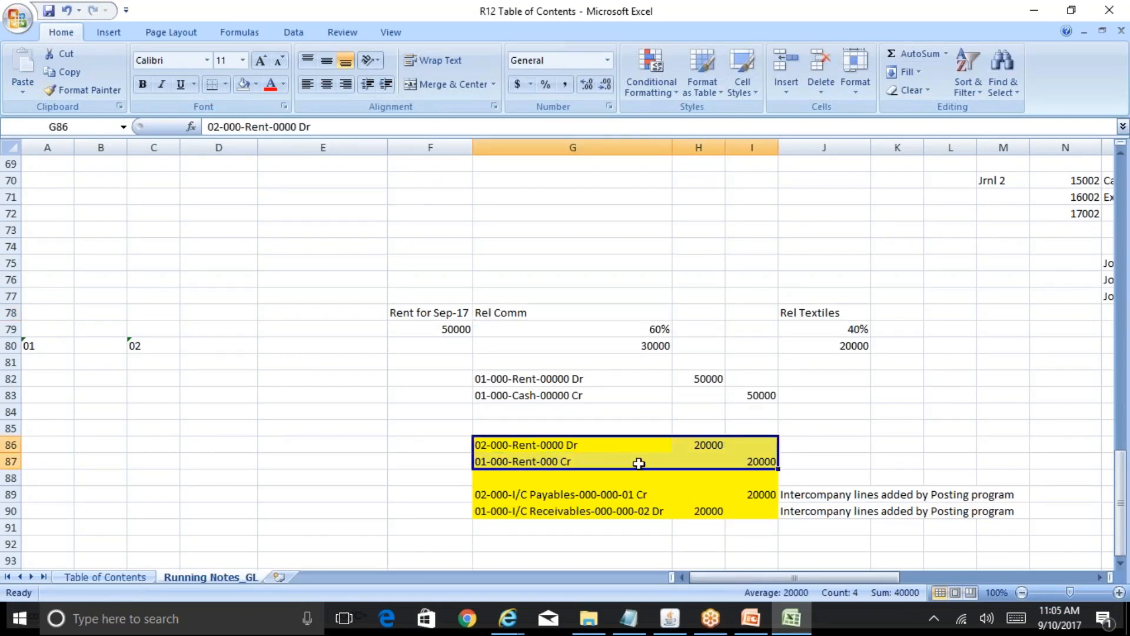
drag(531, 498, 744, 512)
click(484, 439)
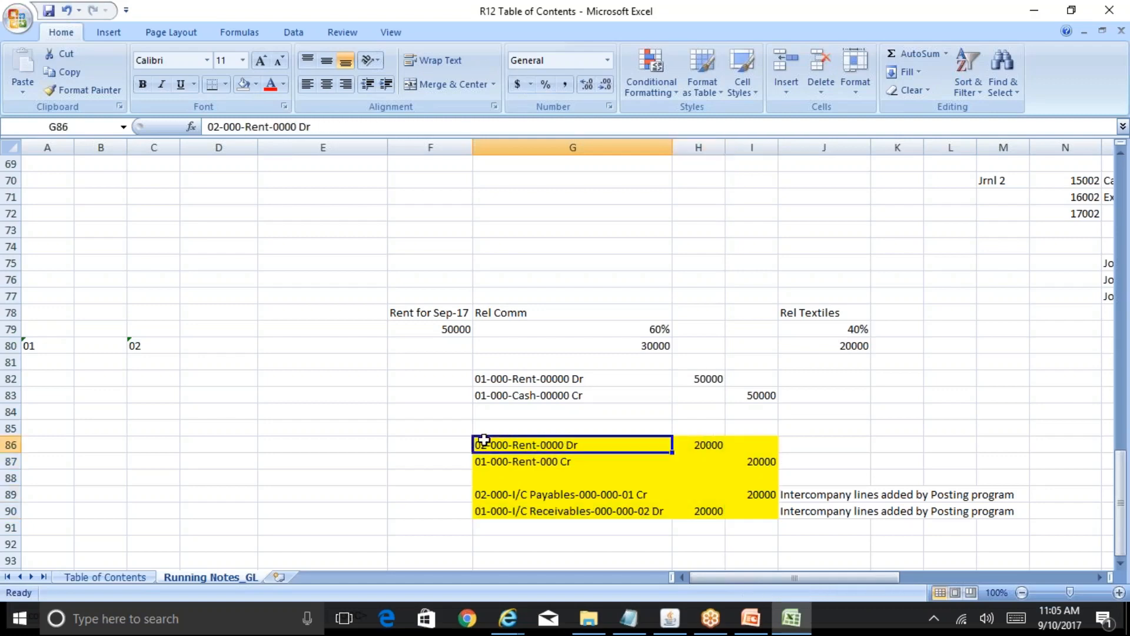
drag(483, 440, 782, 522)
Check the companies under each ledger on the PowerPoint org structure slide again, and return to the Excel workbook.
click(749, 618)
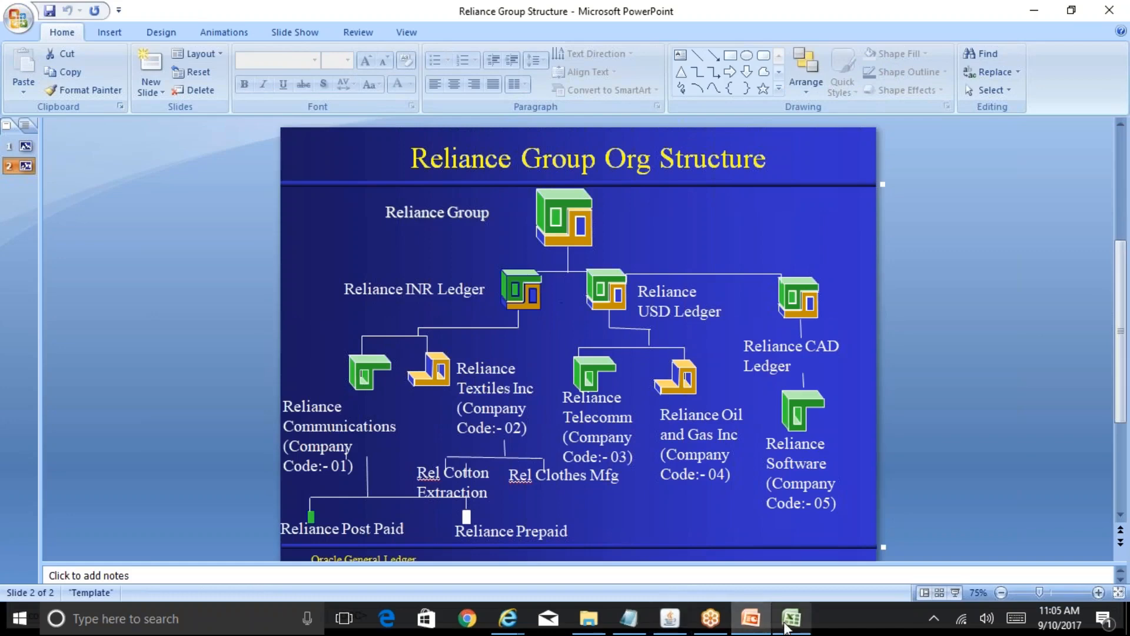
mouse_move(787, 628)
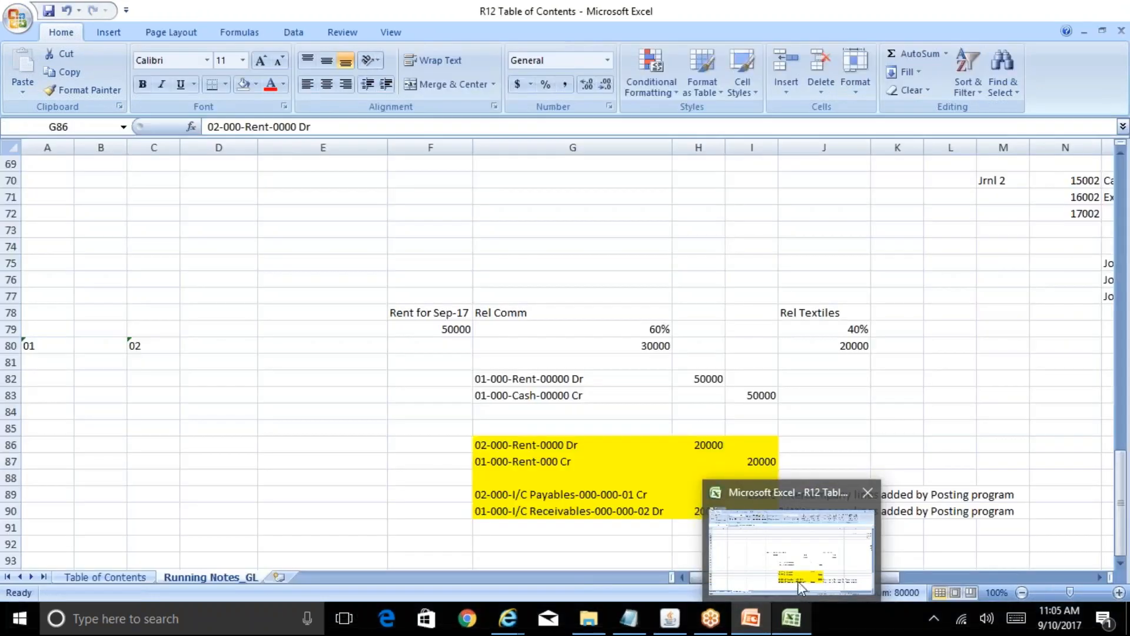
click(796, 581)
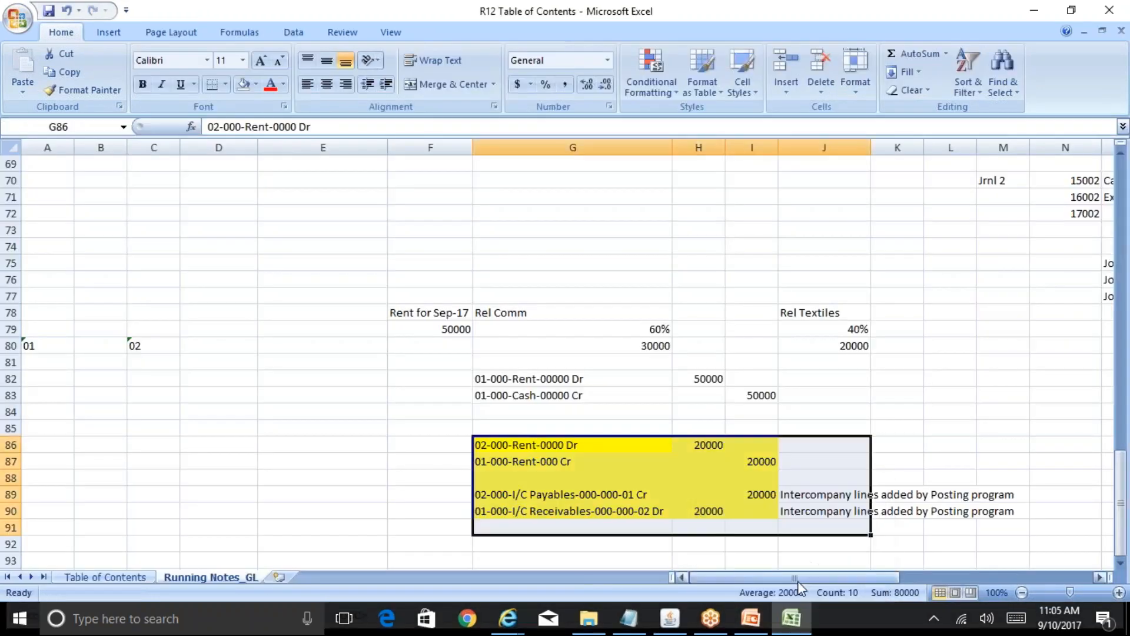
Compare the I/C Payables line in G89 with the company 02 rent debit line in G86.
click(641, 482)
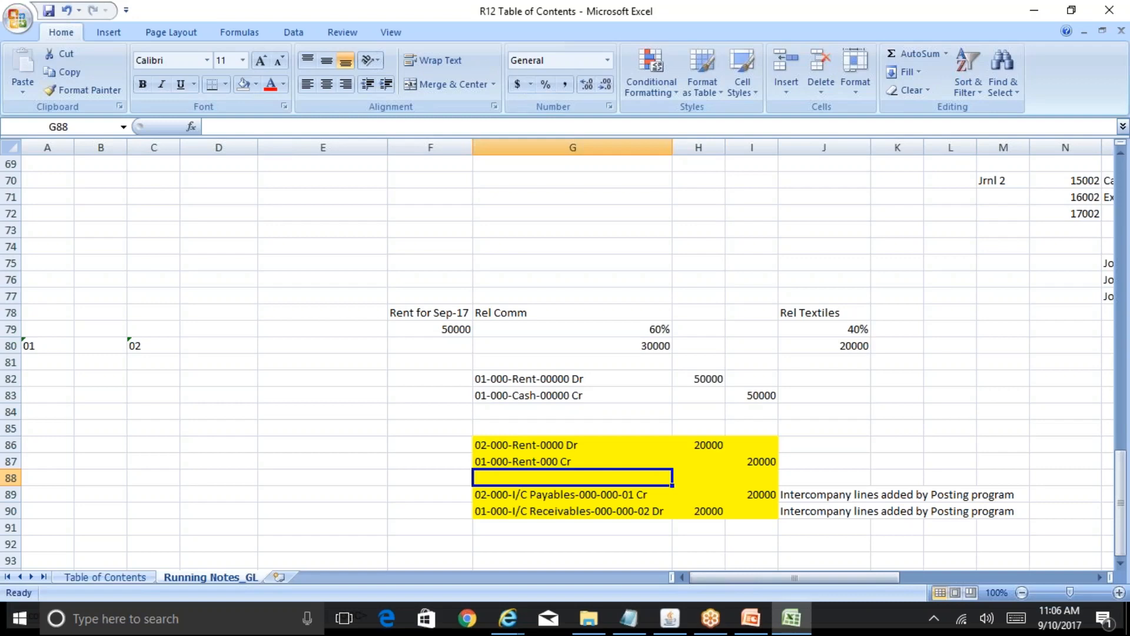
click(542, 496)
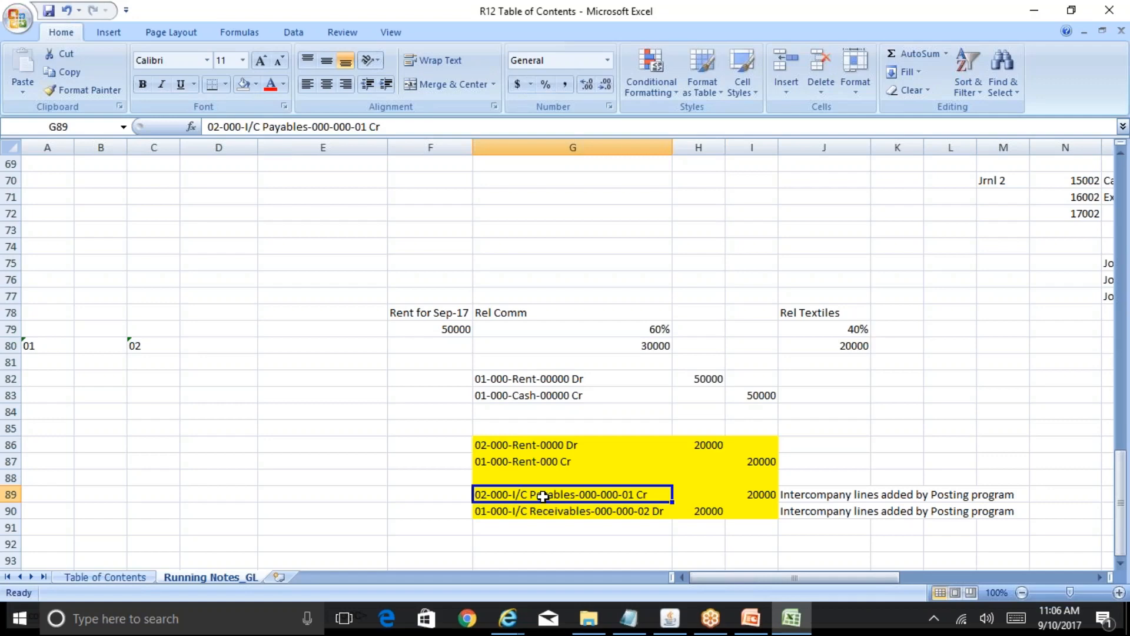
click(519, 448)
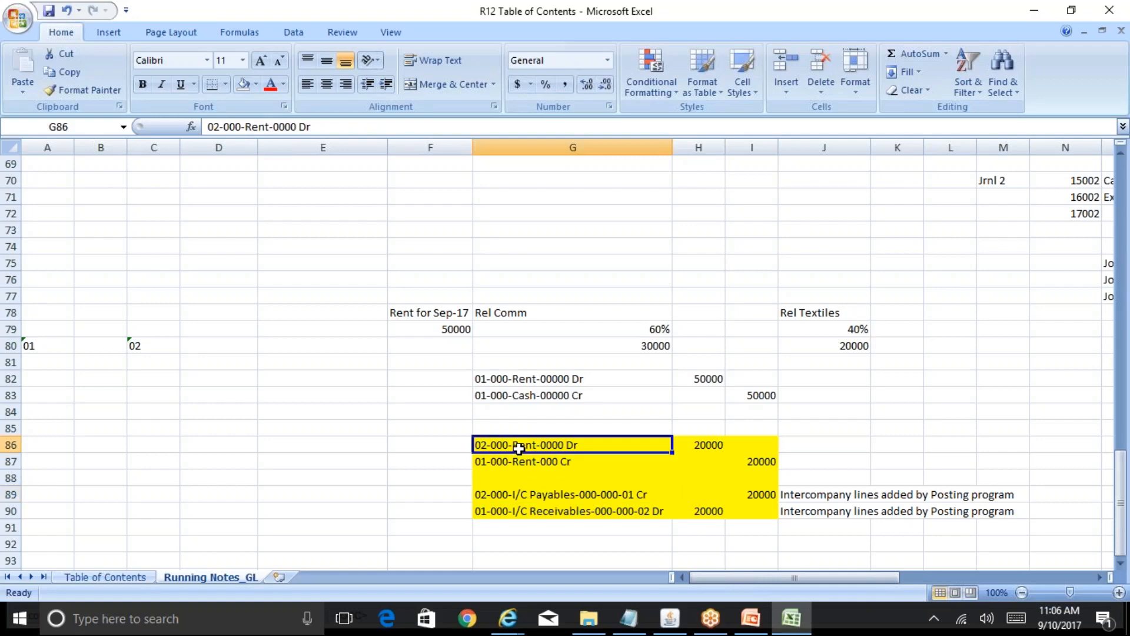
Compare the rent transfer lines in G86 and G87 with the I/C Payables and I/C Receivables lines below them.
click(533, 459)
click(491, 445)
click(495, 461)
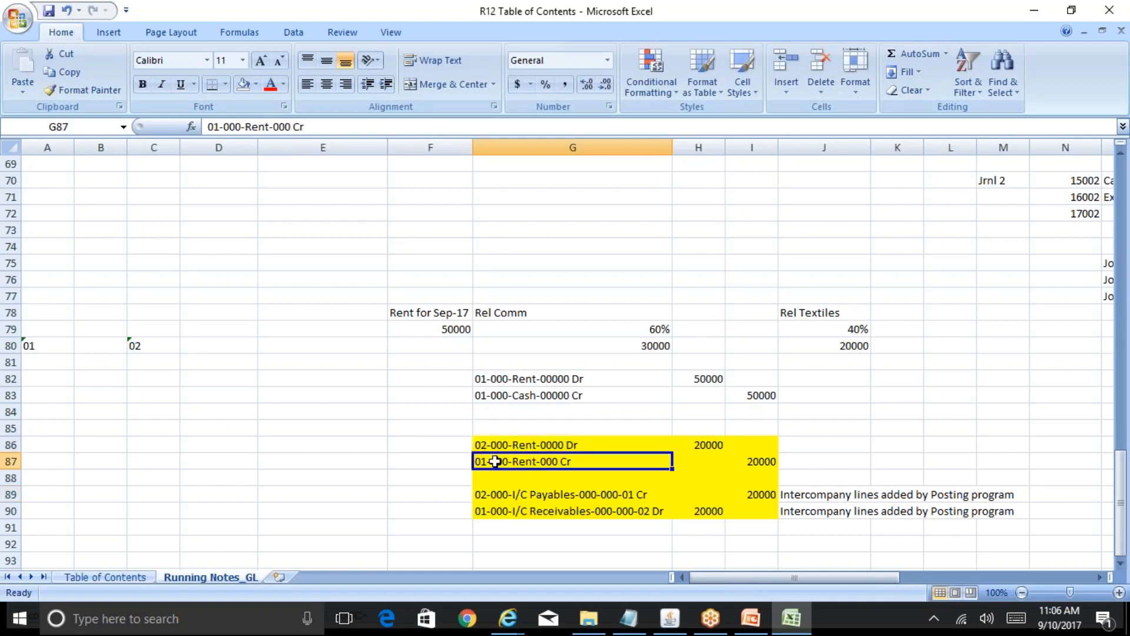
click(501, 495)
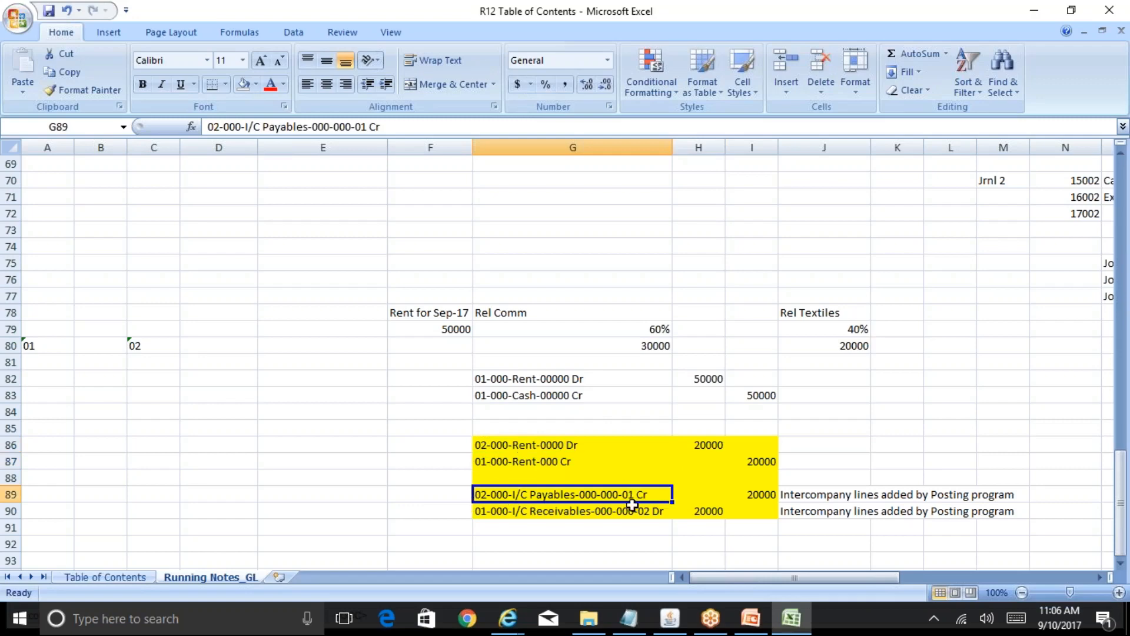
click(534, 464)
click(488, 494)
click(598, 510)
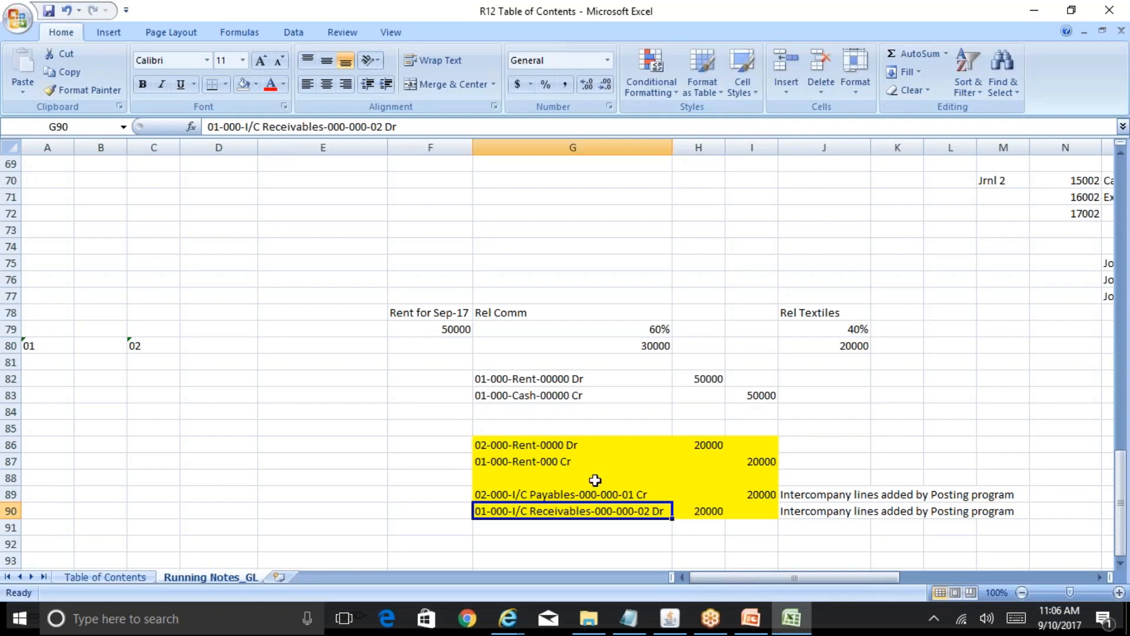
Cross-check I/C lines G89 and G90 against the company 01 rent credit, then highlight ranges G86:I87 and G89:I90 for review.
click(621, 497)
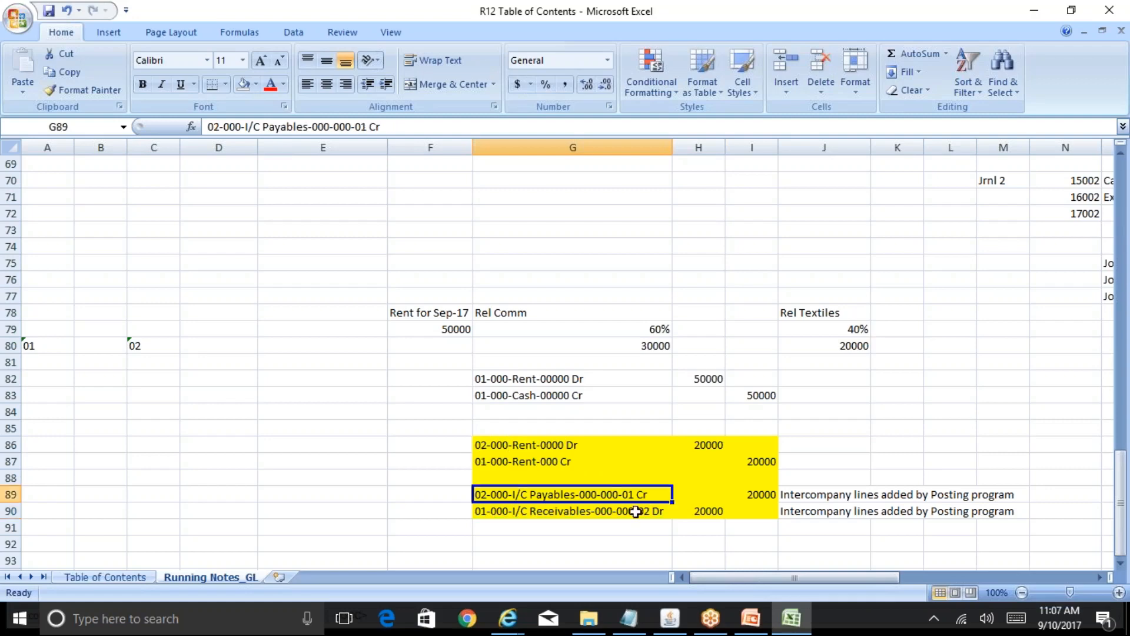
click(645, 511)
click(488, 463)
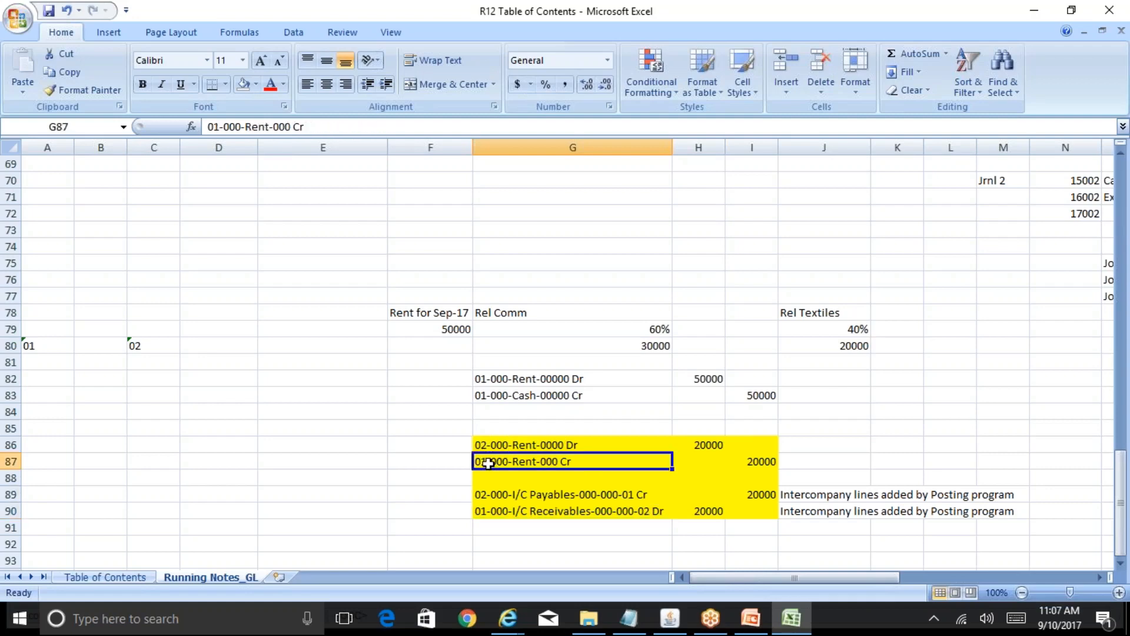
click(550, 499)
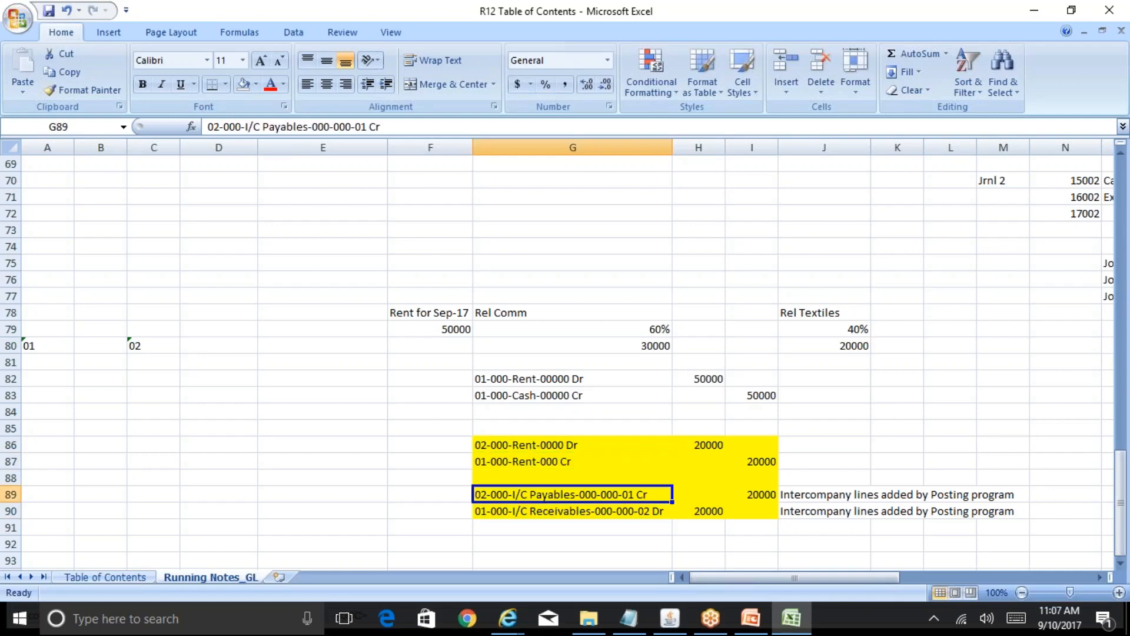
click(640, 512)
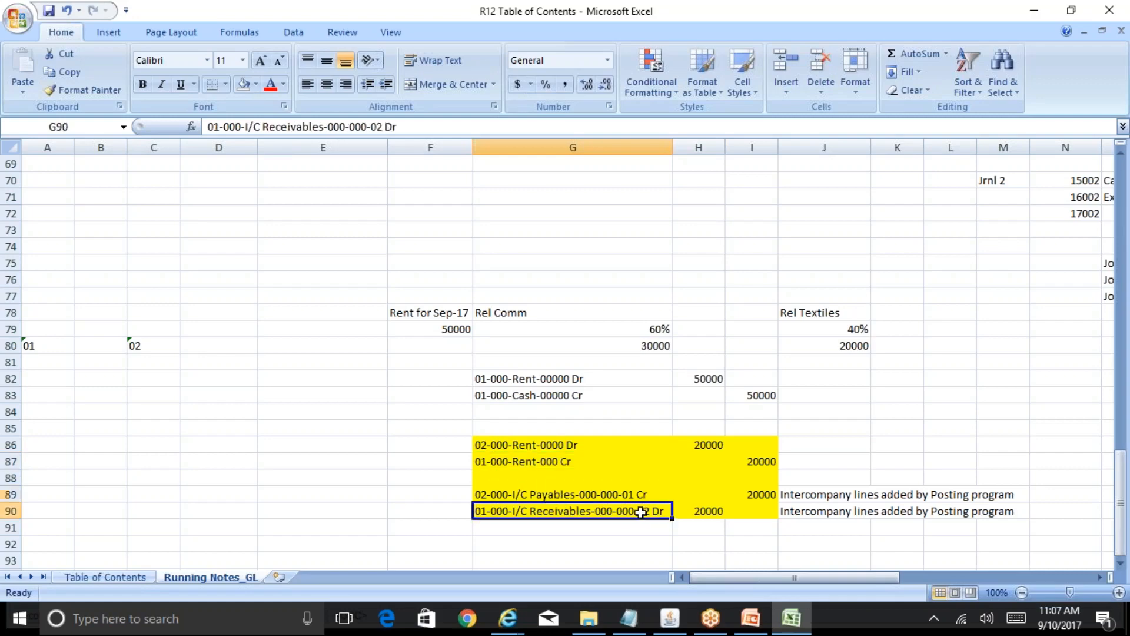
click(631, 499)
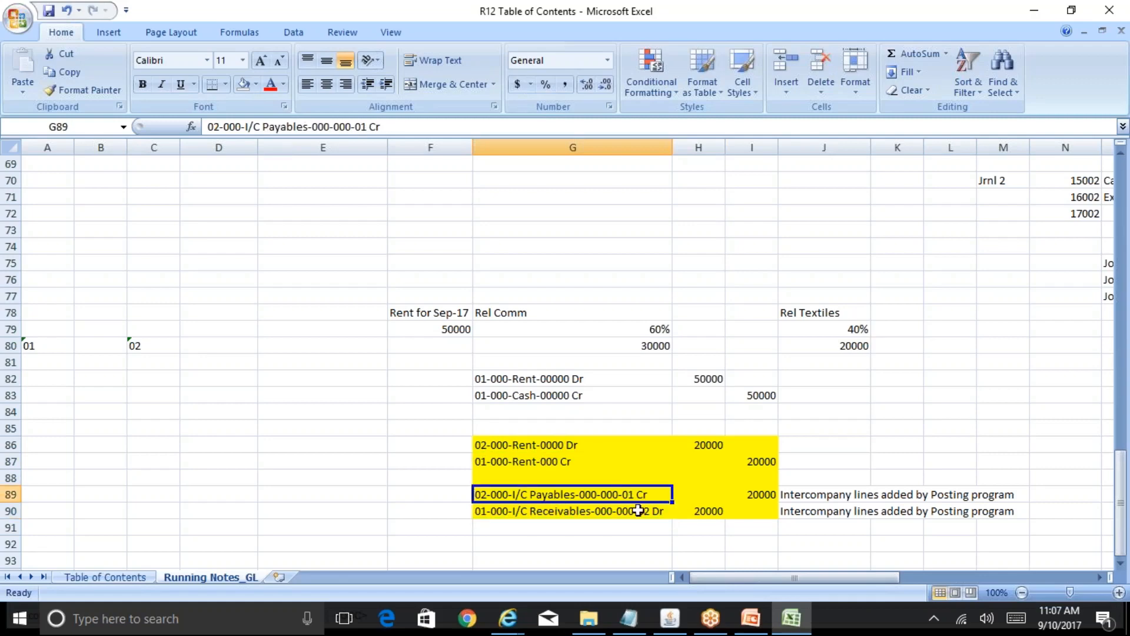
click(638, 510)
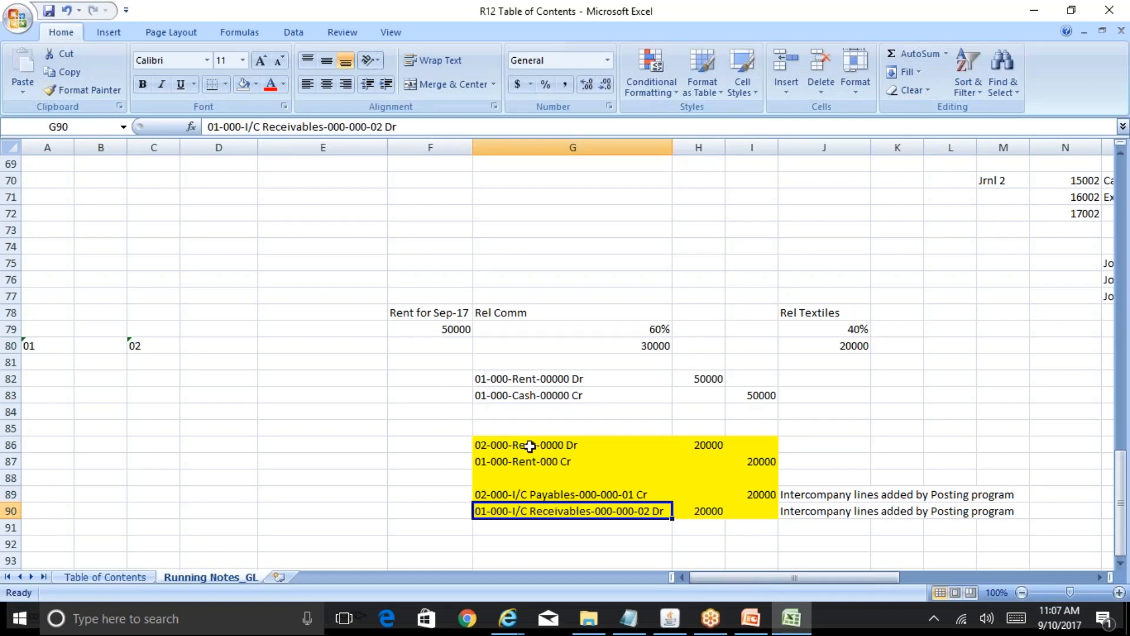
drag(530, 446, 738, 461)
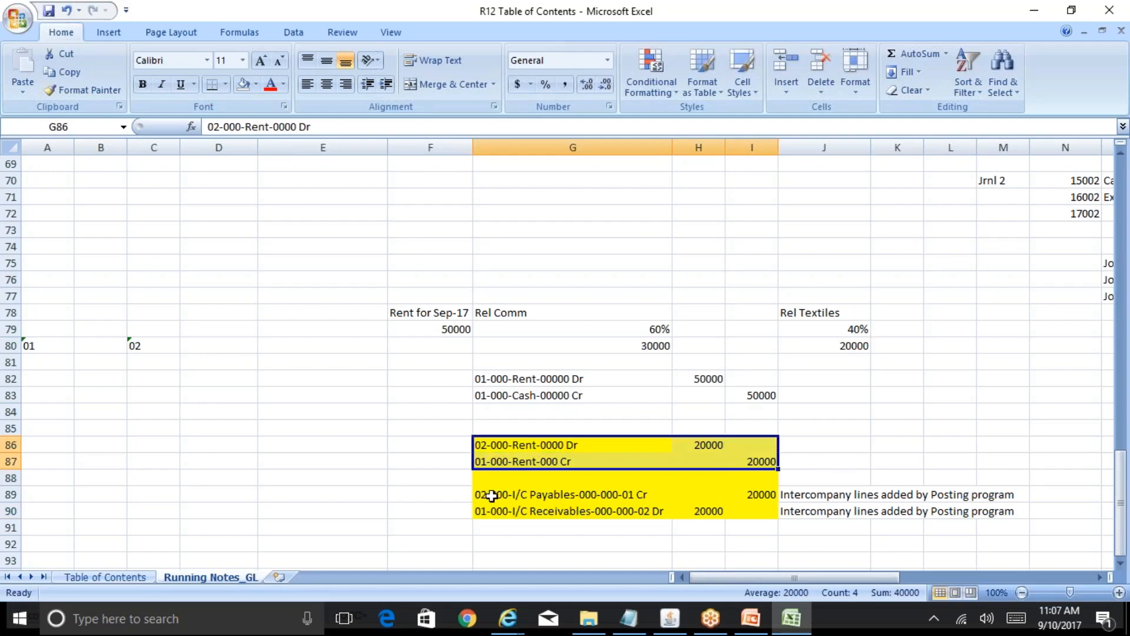
drag(492, 496, 761, 507)
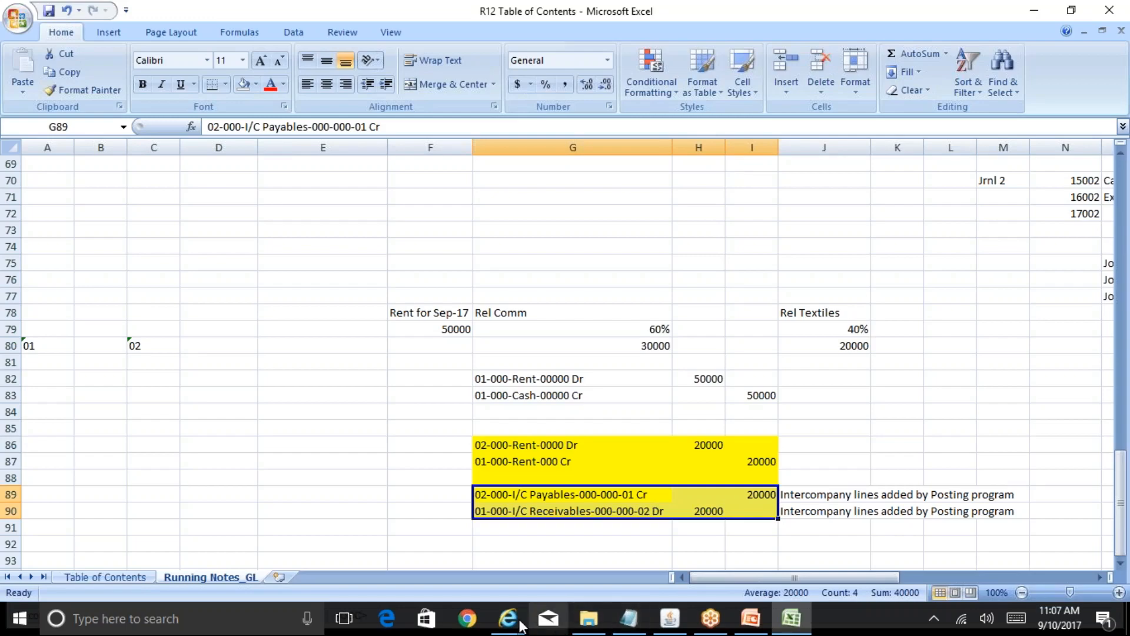
Switch to Oracle Applications, collapse the whole Navigator function tree, and return to the Excel notes.
mouse_move(507, 618)
click(619, 580)
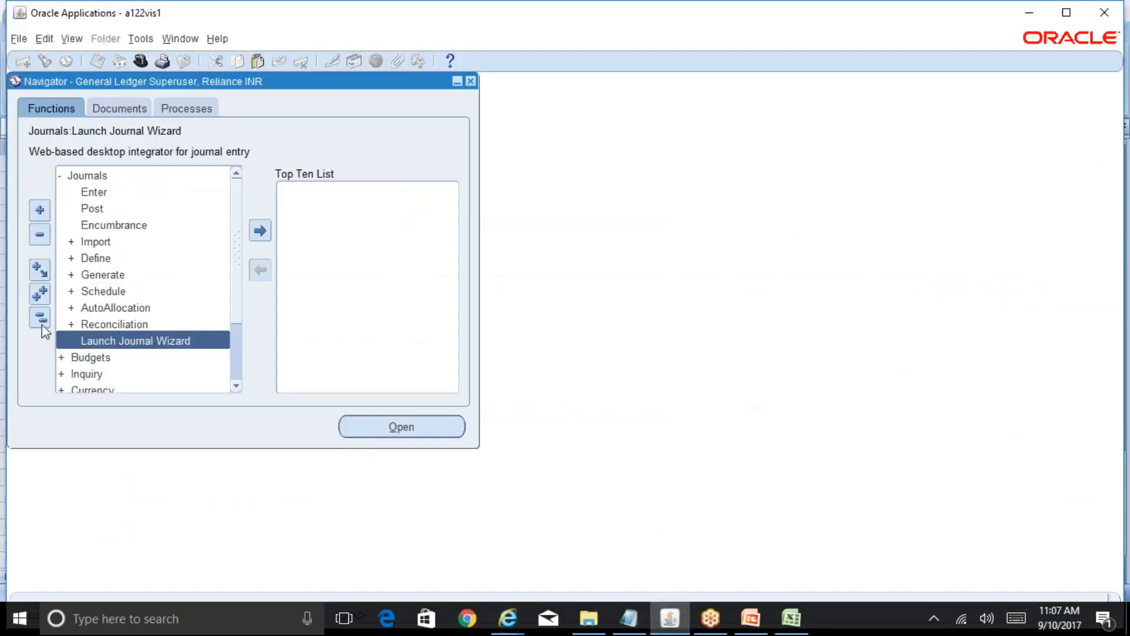
click(41, 323)
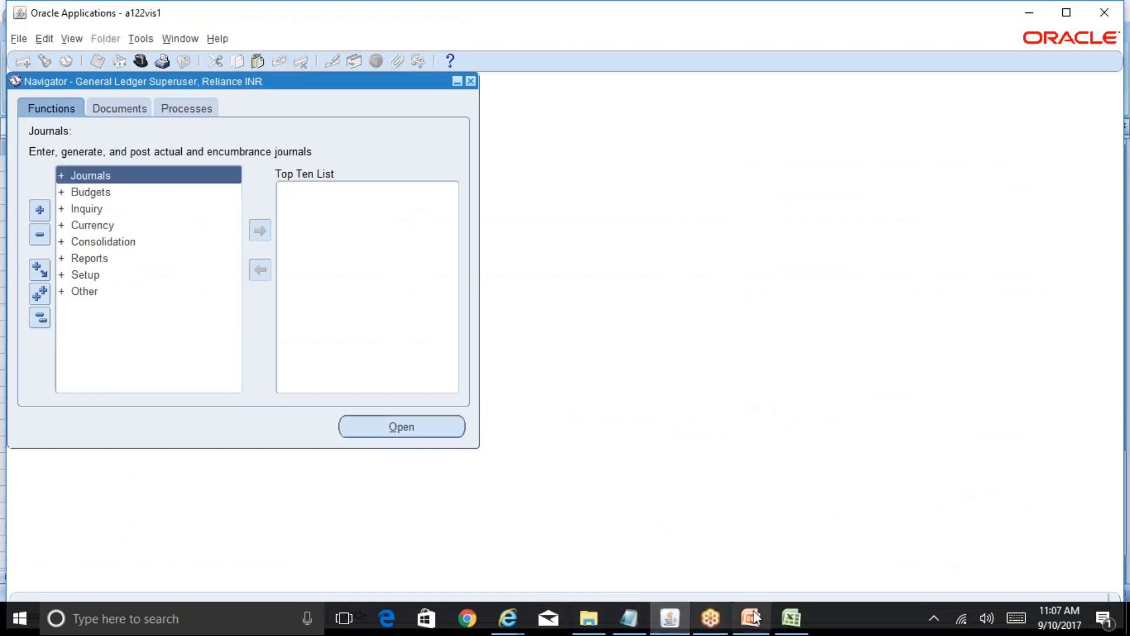
click(782, 606)
Compare the company 01 cash credit in row 83 with the I/C Payables line and the I/C Receivables amount.
click(599, 497)
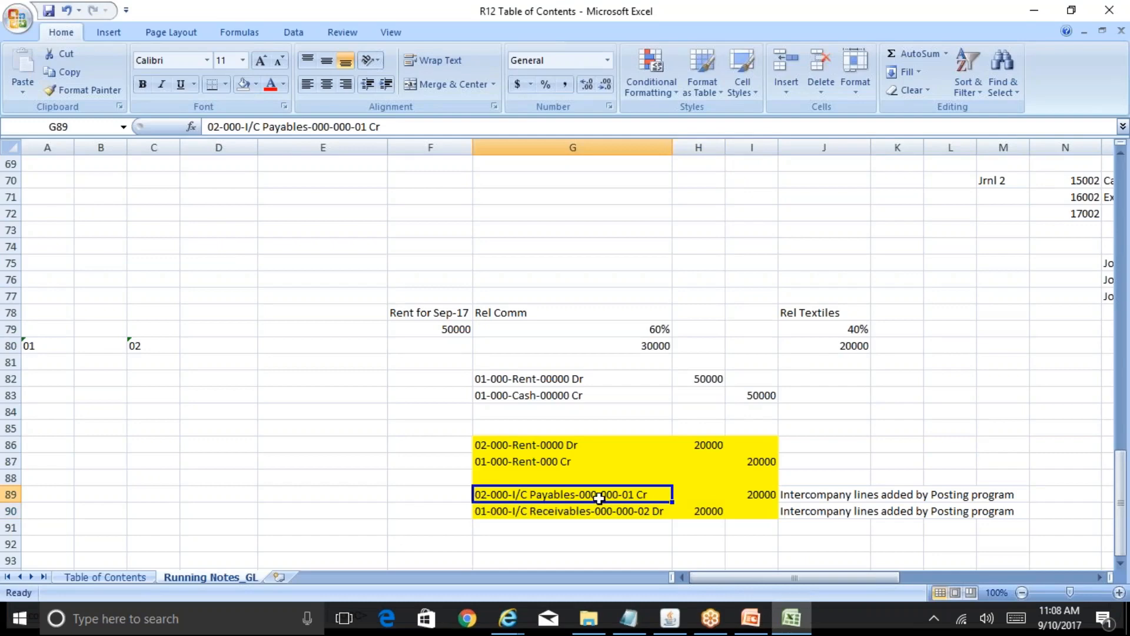
click(625, 392)
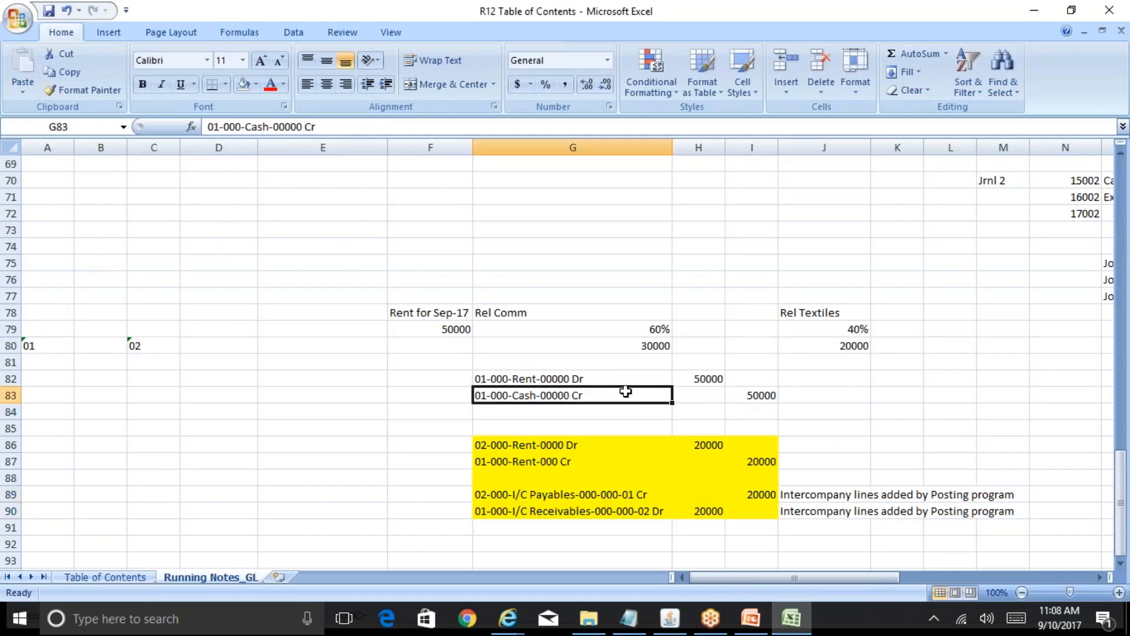
click(761, 389)
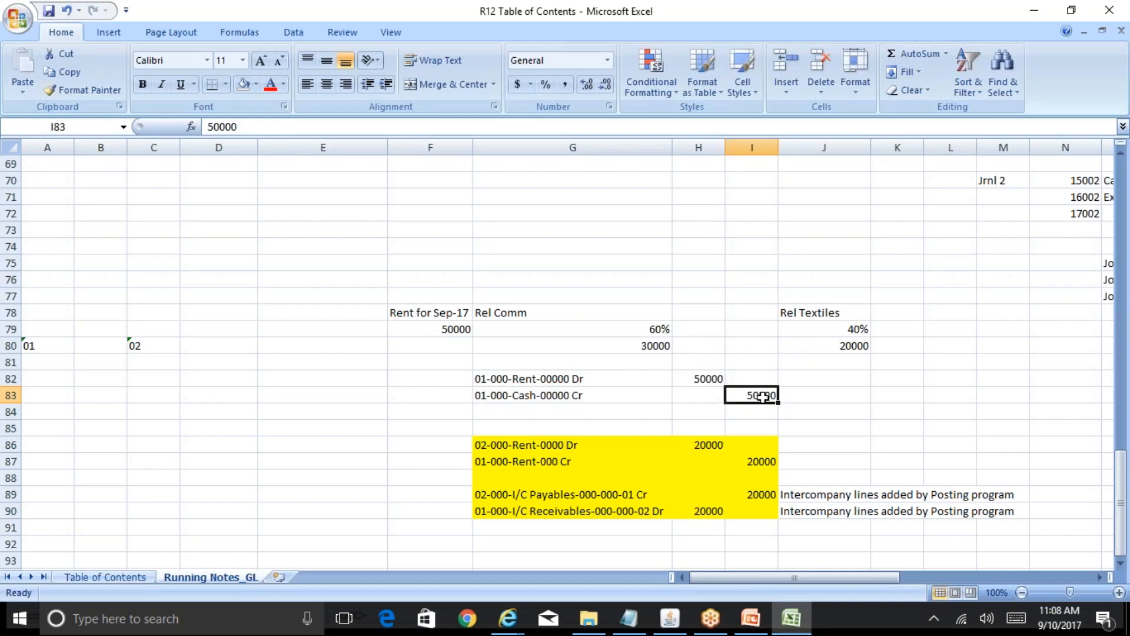
click(598, 494)
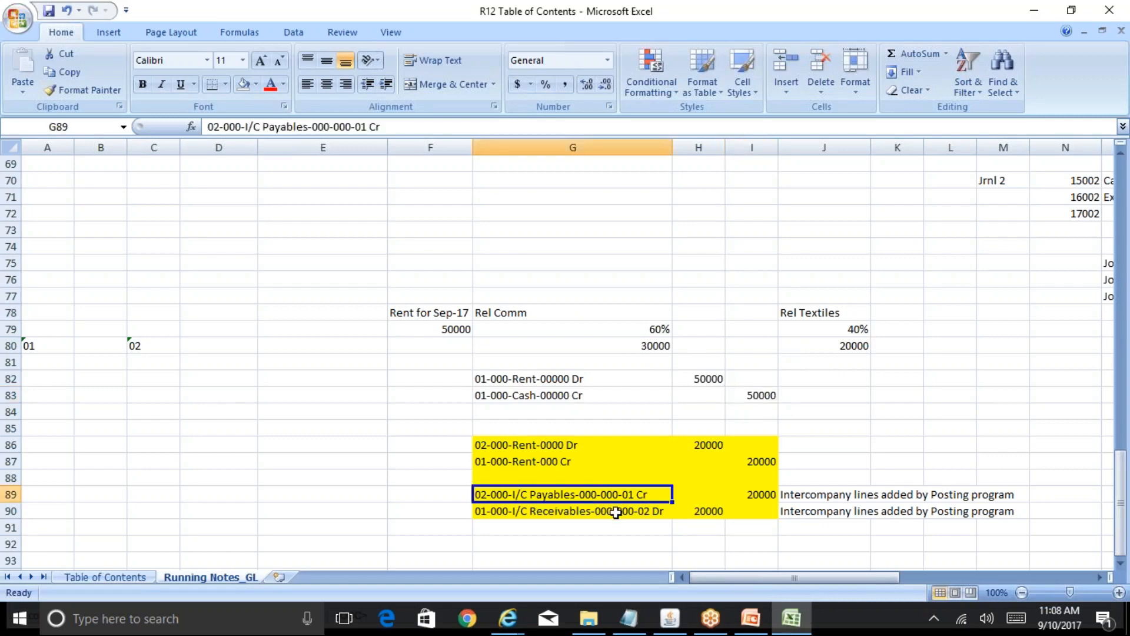
click(613, 510)
key(Up)
click(561, 515)
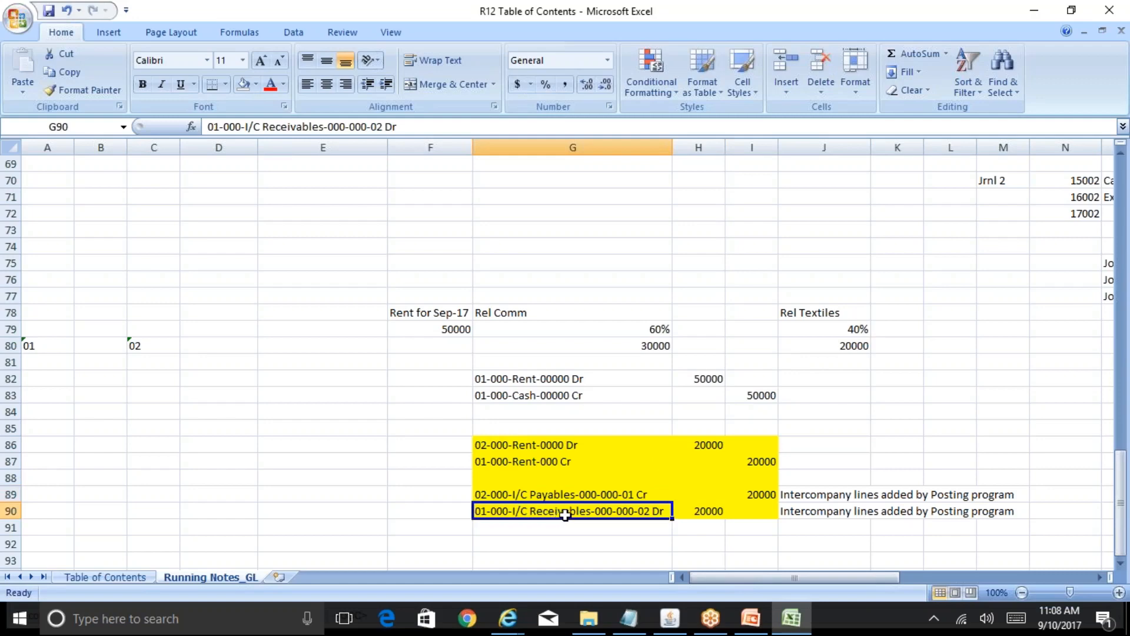
click(710, 512)
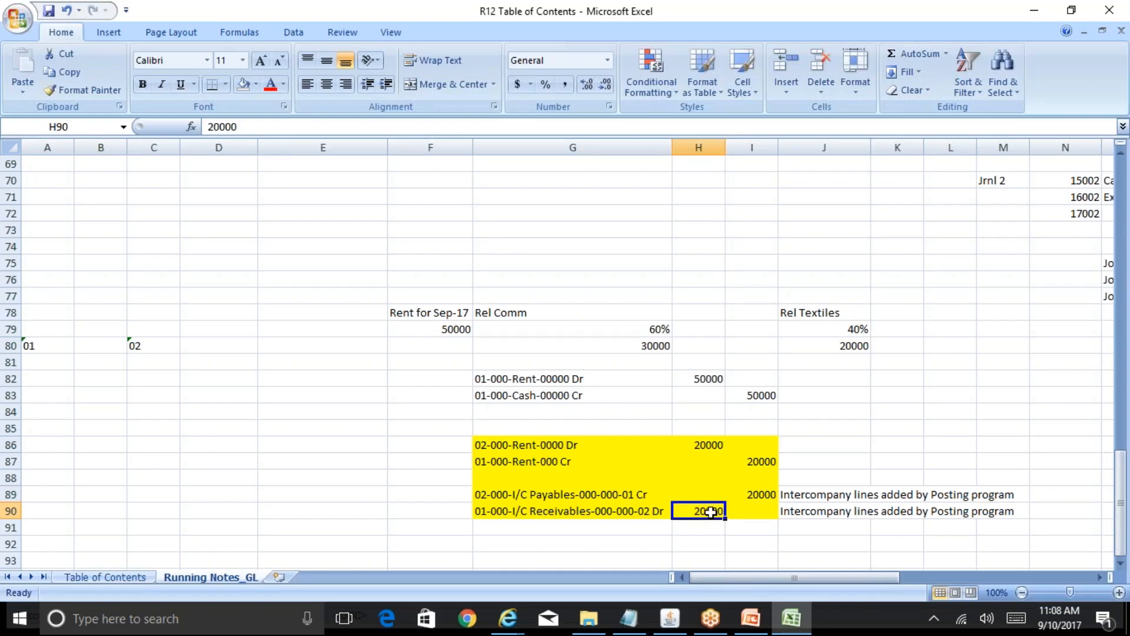
Review the company 01 cash credit line in G83 and its amount in I83.
click(587, 397)
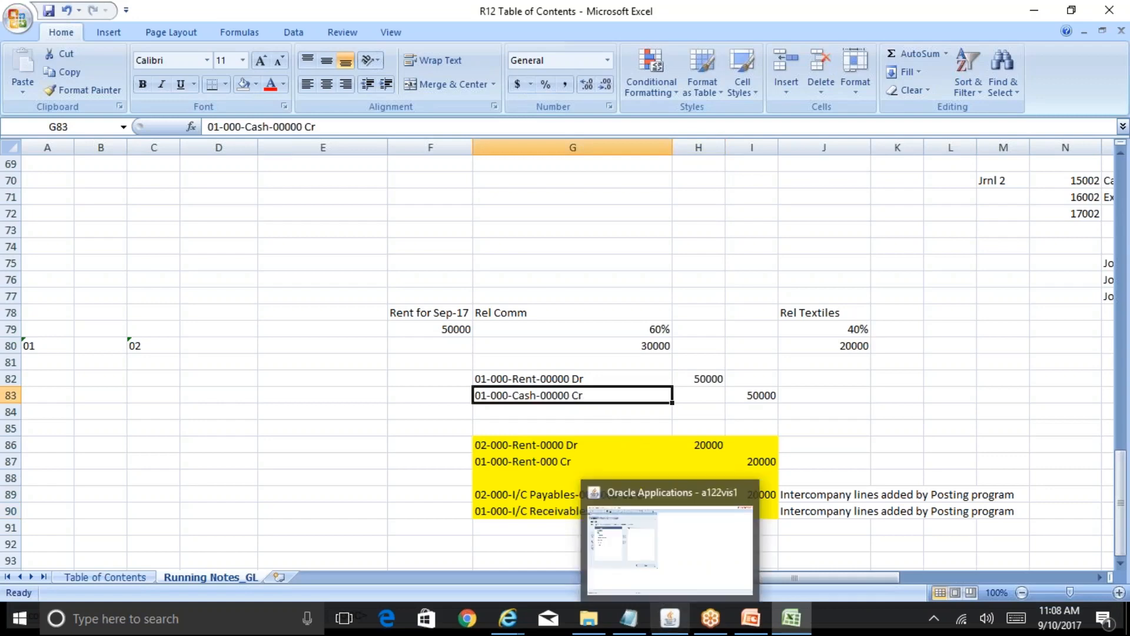
click(787, 400)
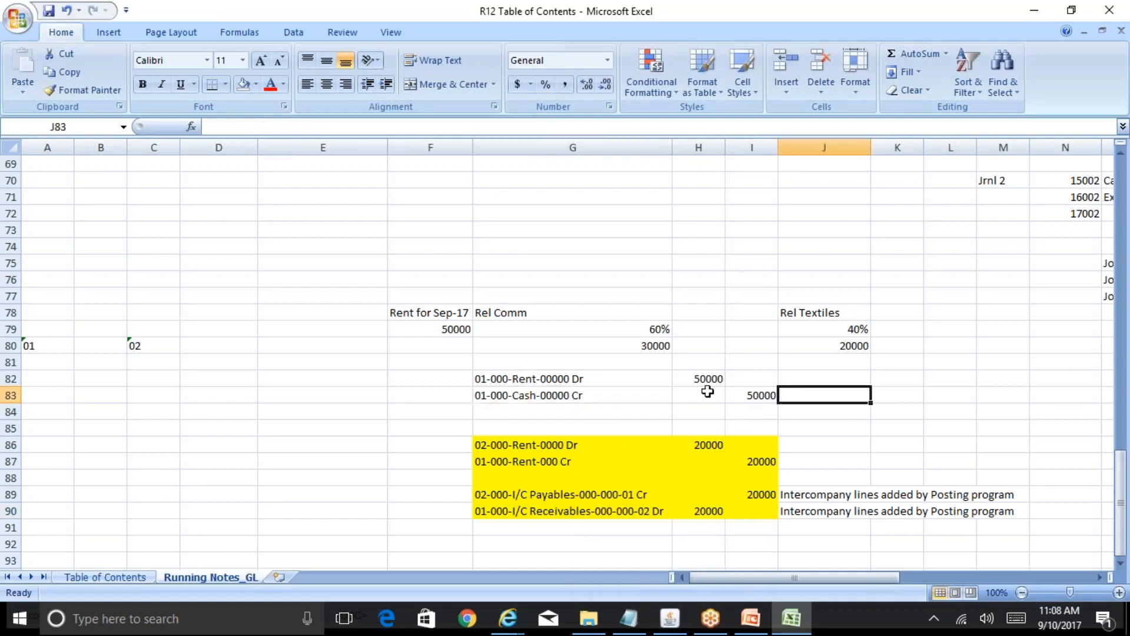
click(747, 399)
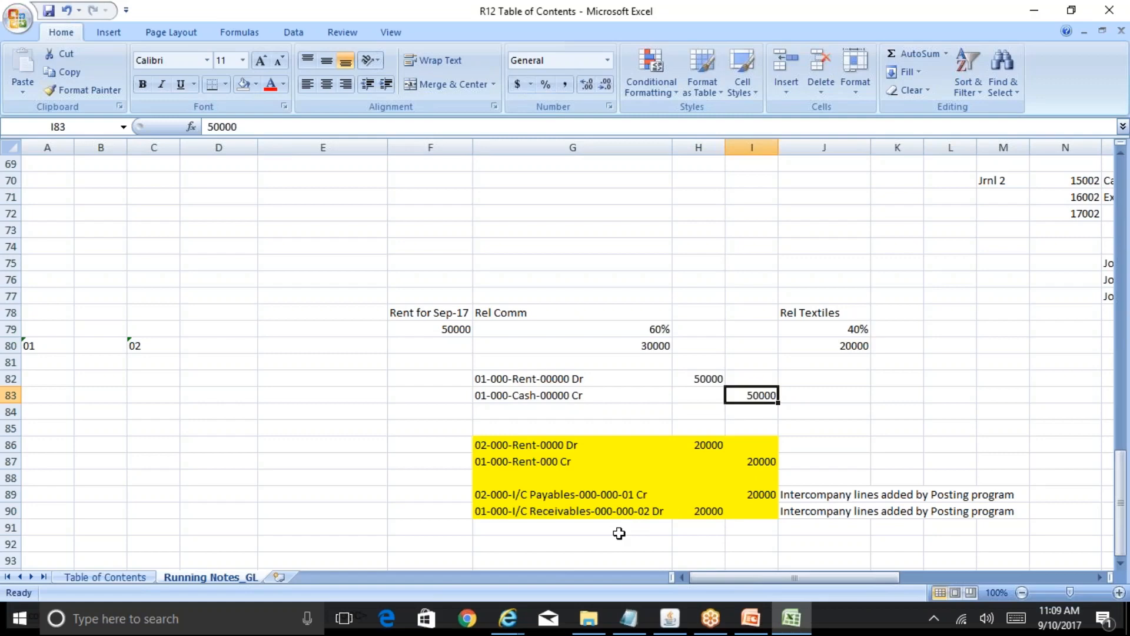
Switch to Oracle Applications, launch Accounting Setups from the Financials setup functions, and bring up its Accounting Setup Manager browser page.
click(669, 618)
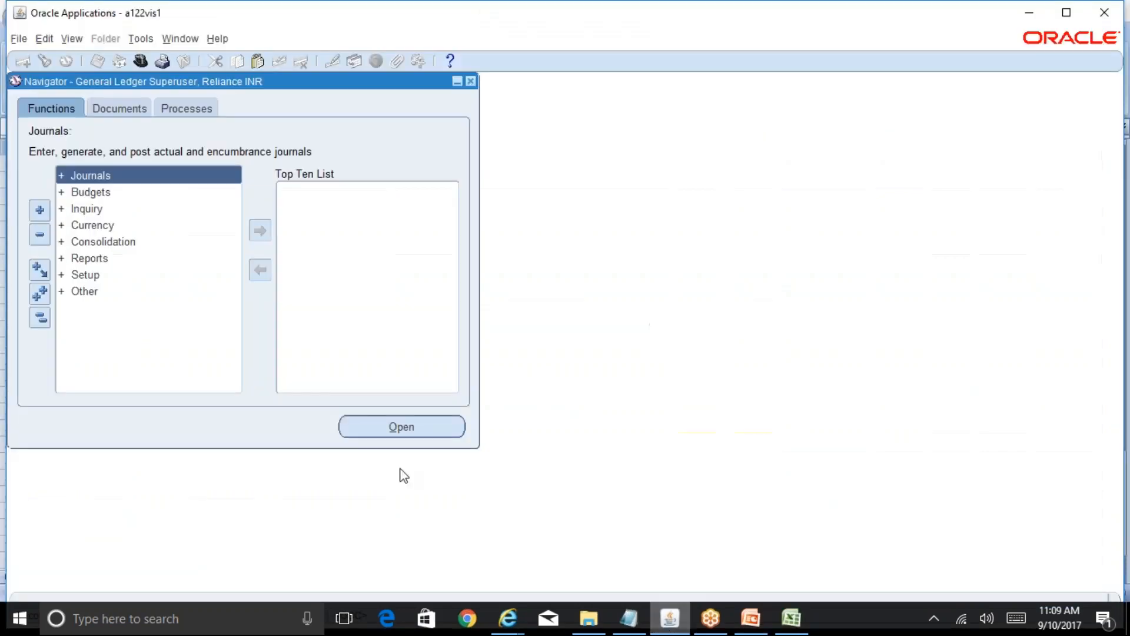
double_click(107, 275)
double_click(119, 292)
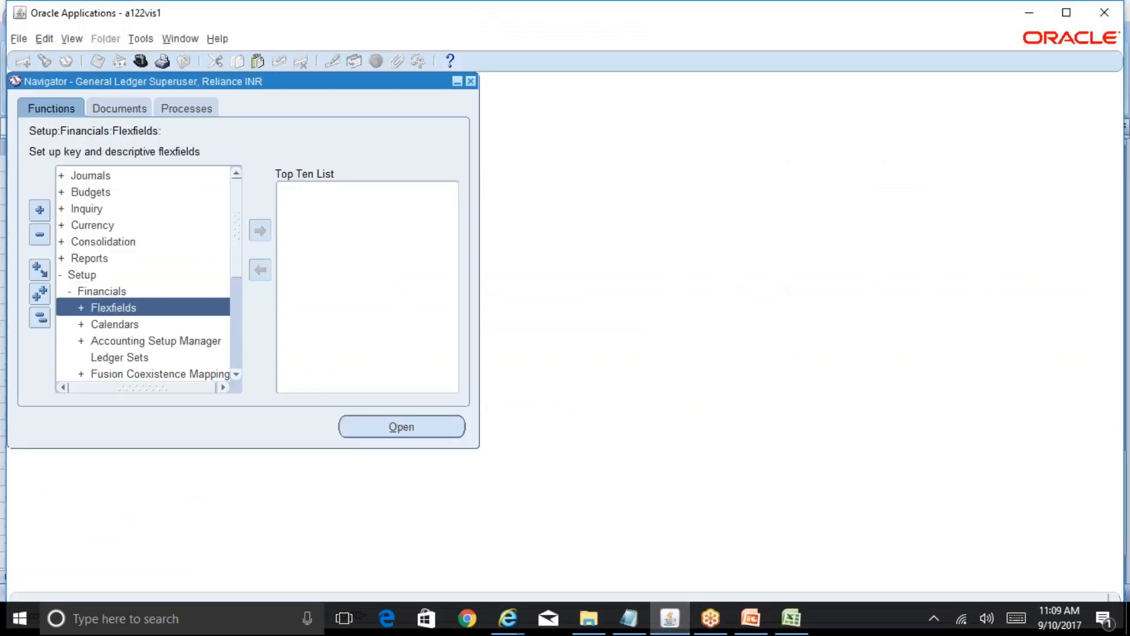
double_click(154, 341)
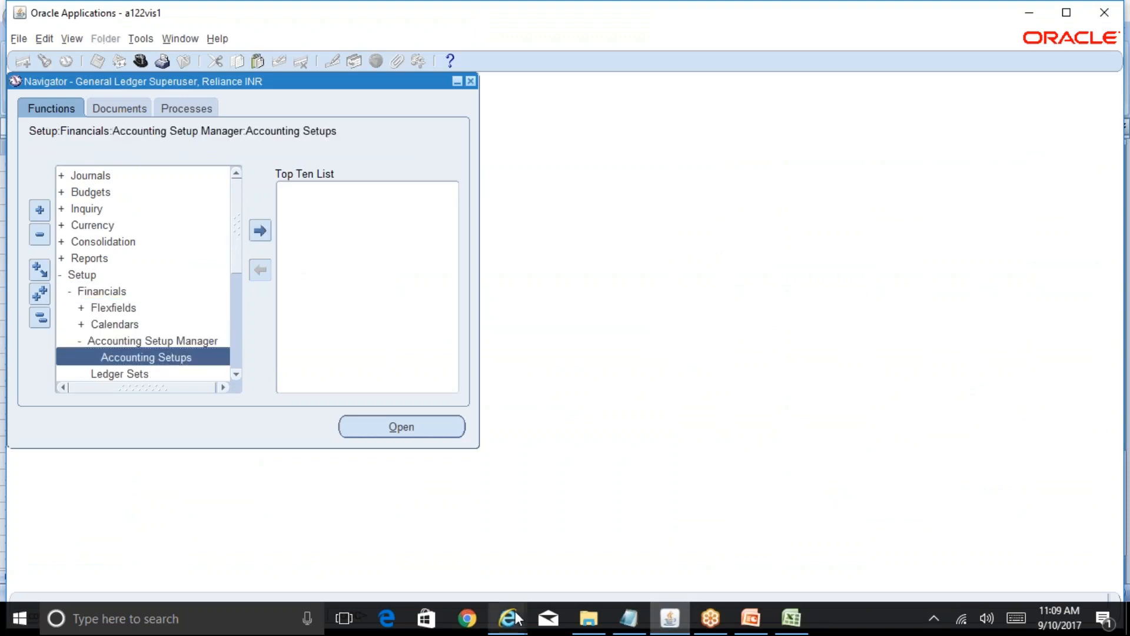
mouse_move(517, 618)
click(684, 565)
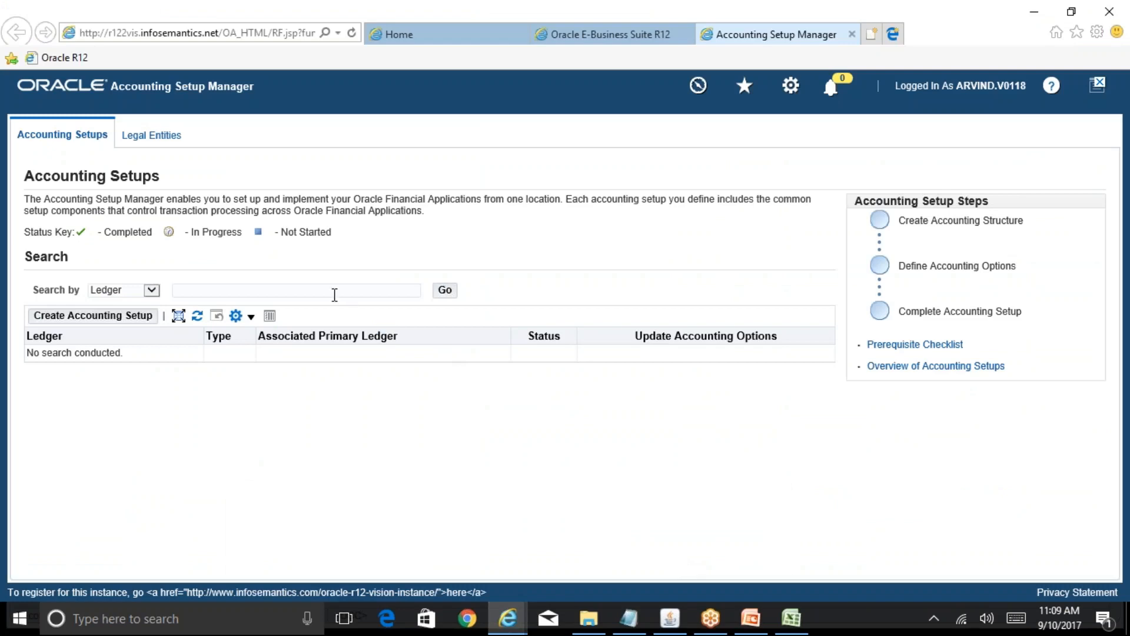
Search the accounting setups for ledgers matching Rel%INR% and open the accounting options of Reliance INR Ledger.
text(Rel%INR%)
click(444, 291)
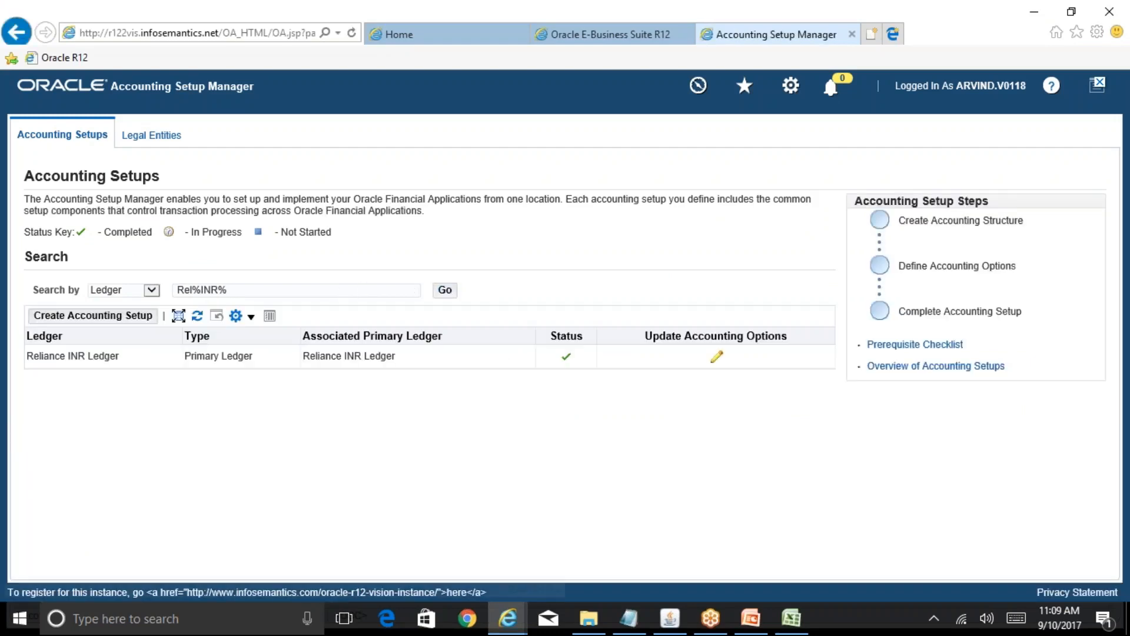
click(717, 358)
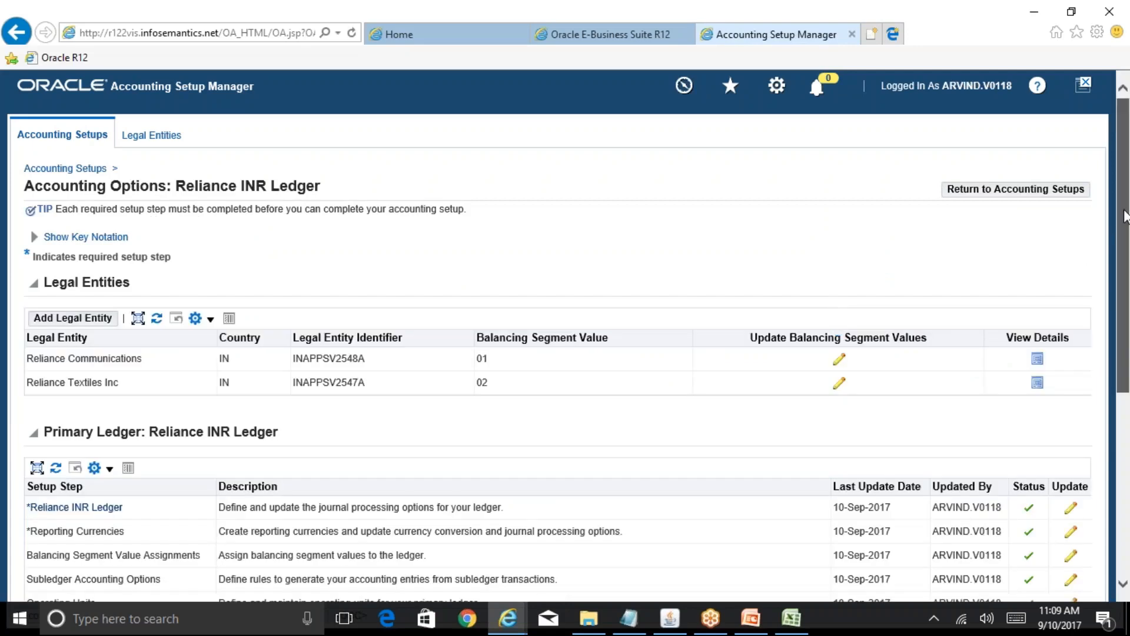
Open the ledger's Intercompany Accounts setup, define relationships for Reliance Communications, and add a blank intercompany accounts row.
drag(1122, 237, 977, 344)
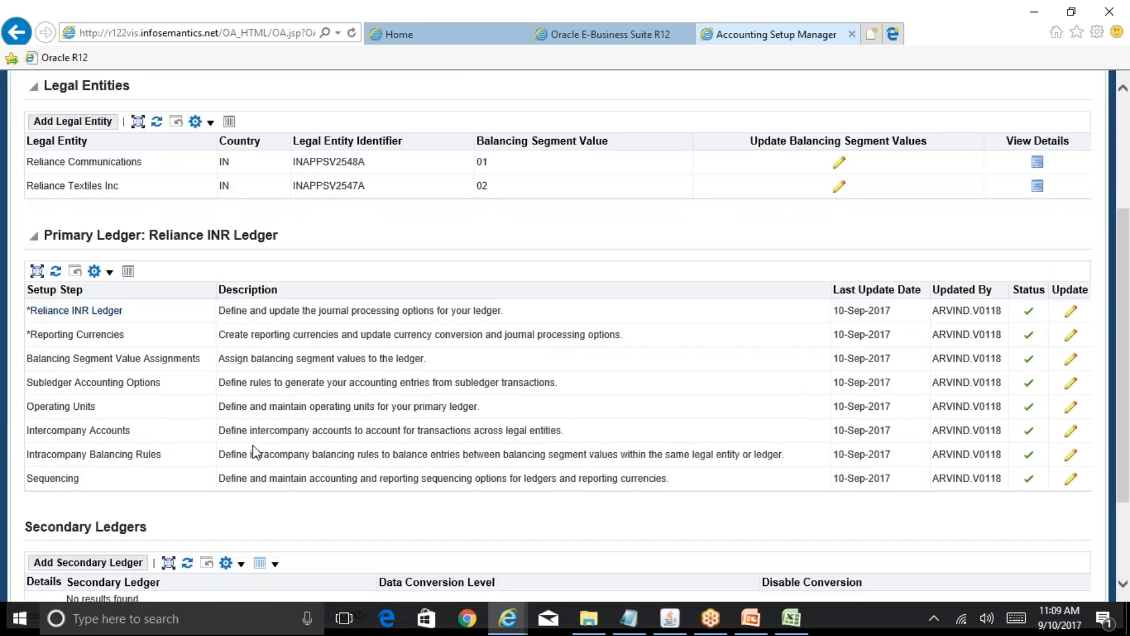
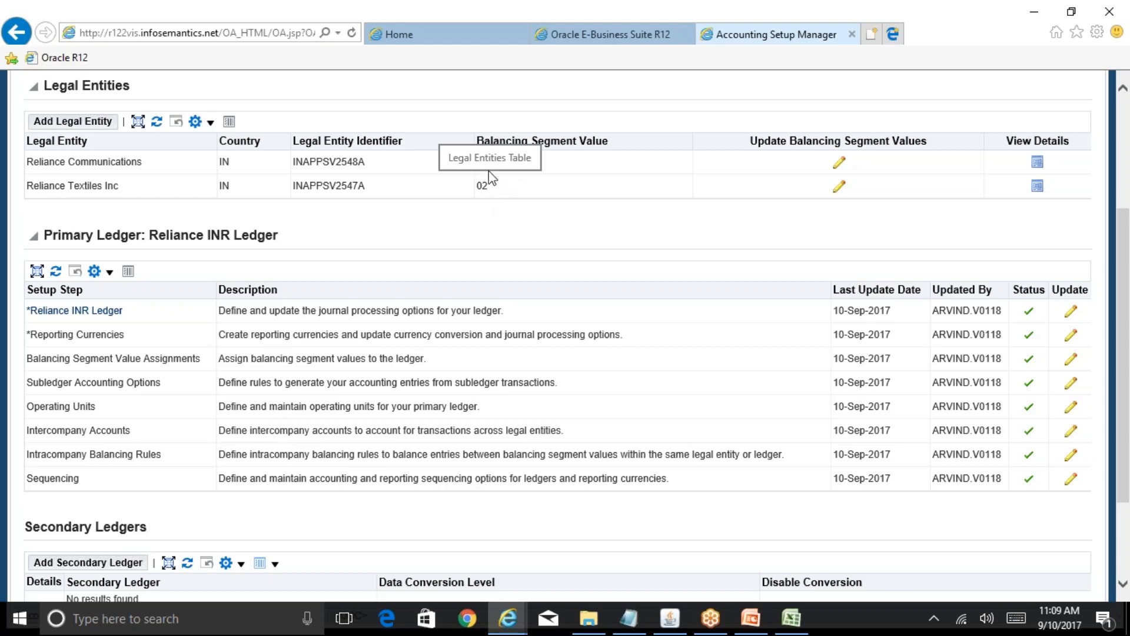
click(1072, 434)
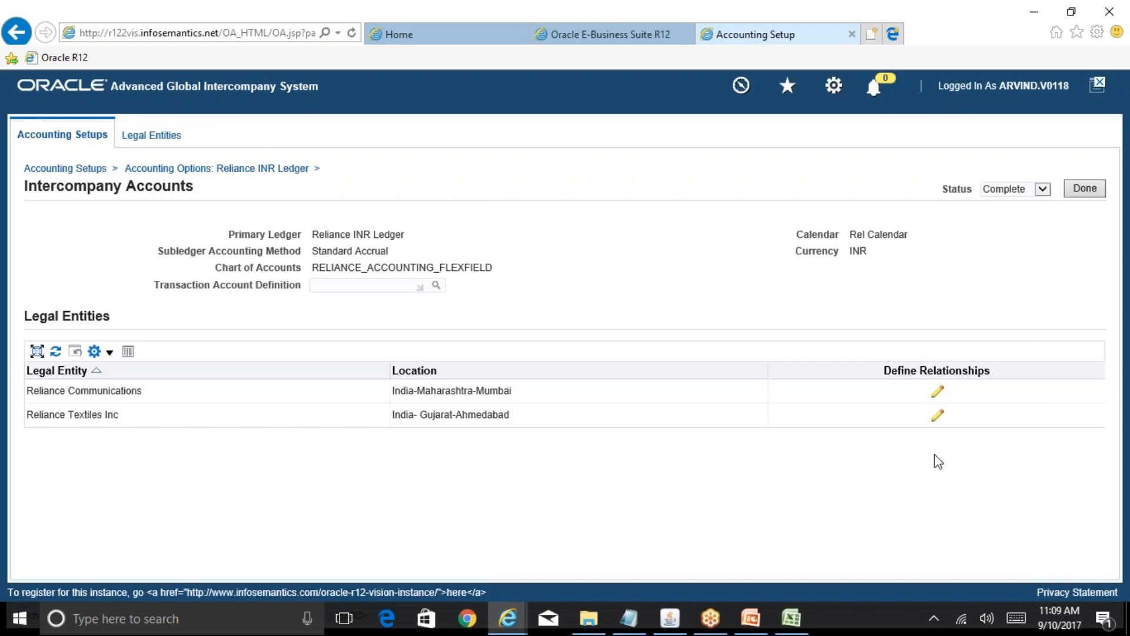
click(938, 395)
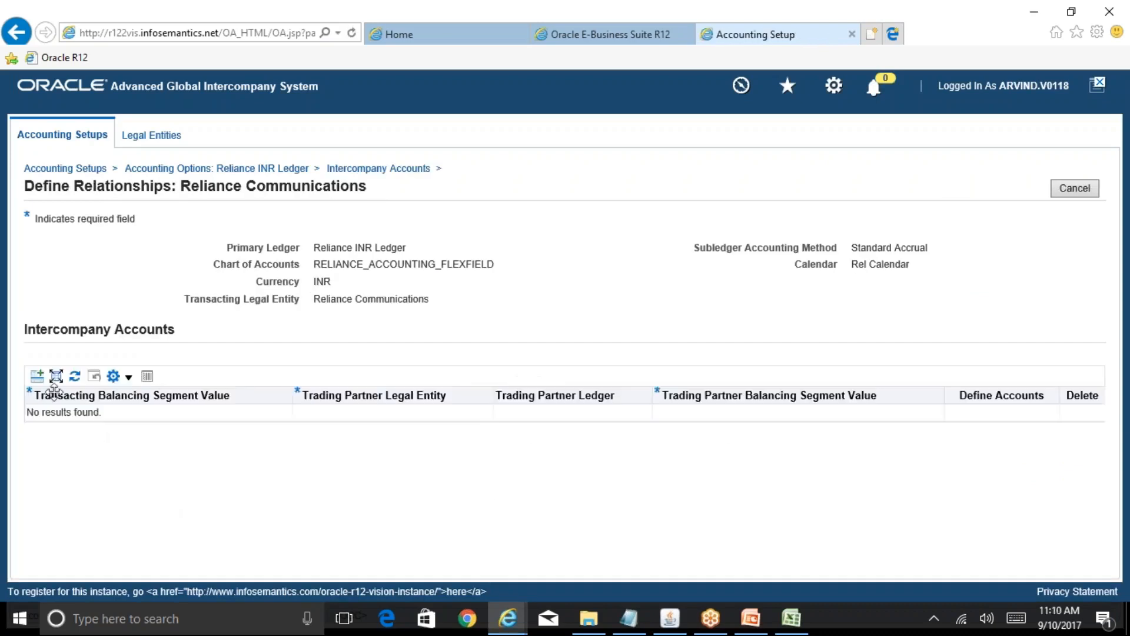
click(36, 377)
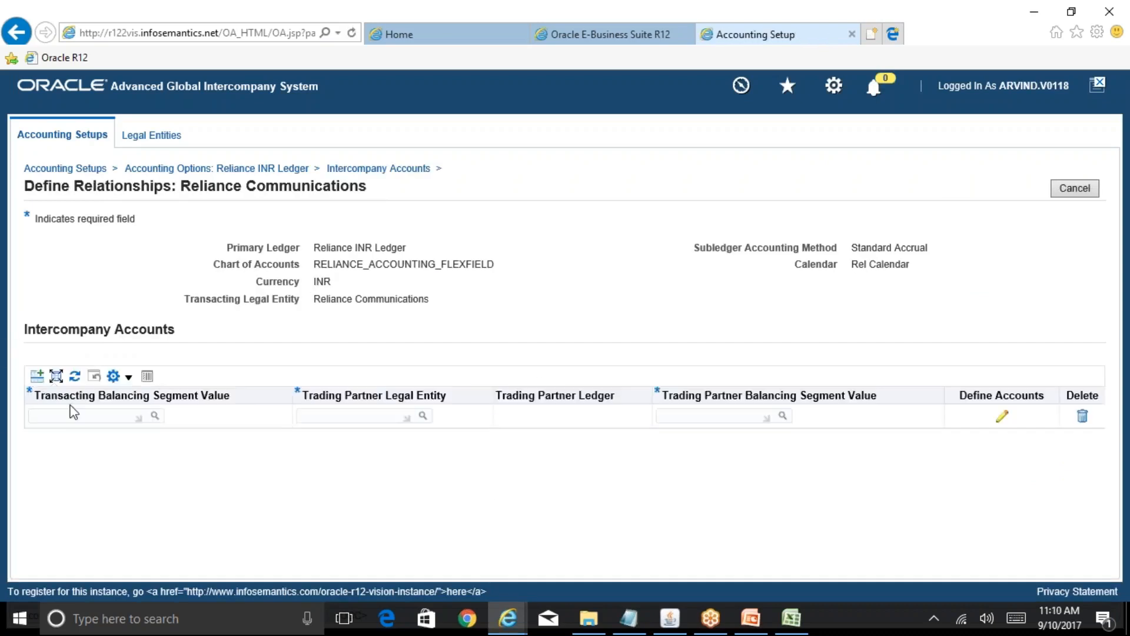
click(96, 418)
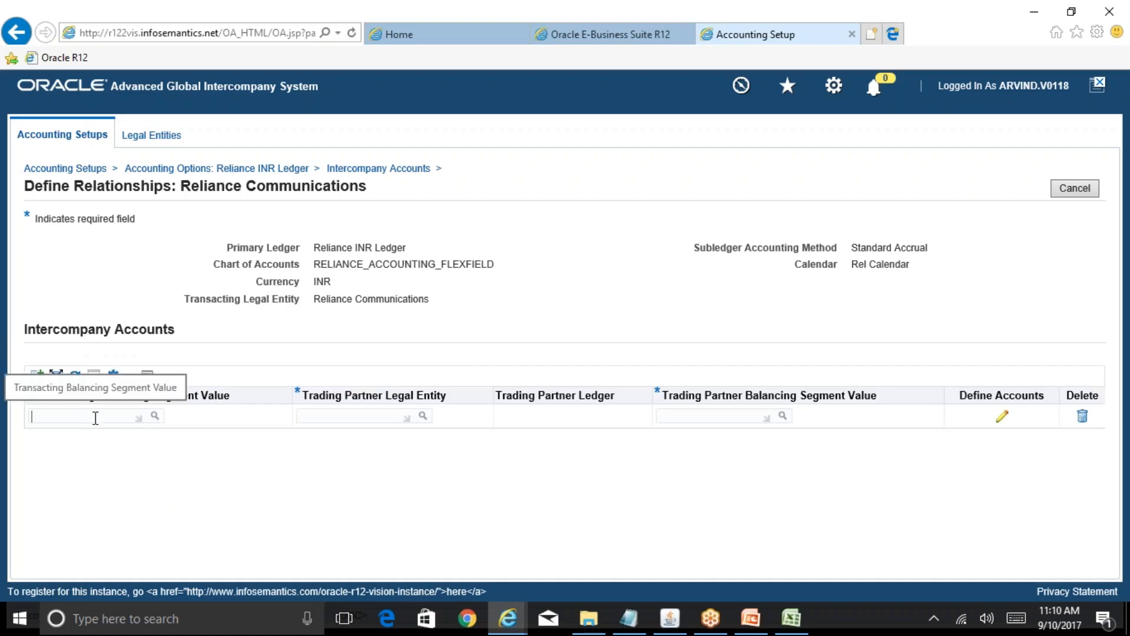
Switch to the Excel running notes to review the rent journal and intercompany lines, and return to the Accounting Setup page.
click(791, 617)
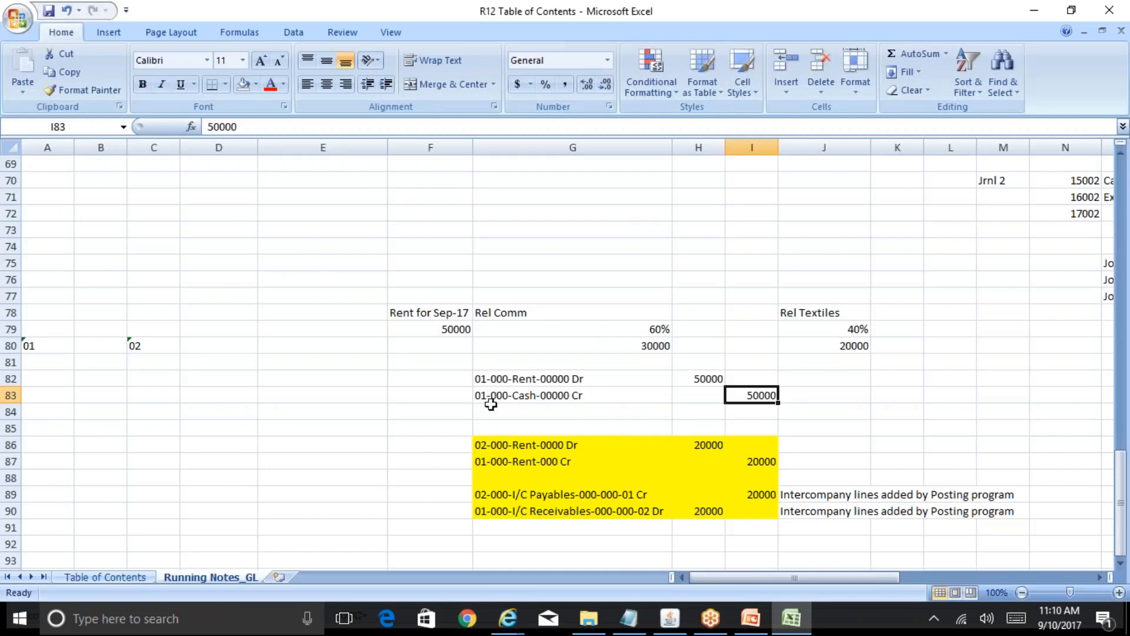
mouse_move(511, 619)
click(683, 547)
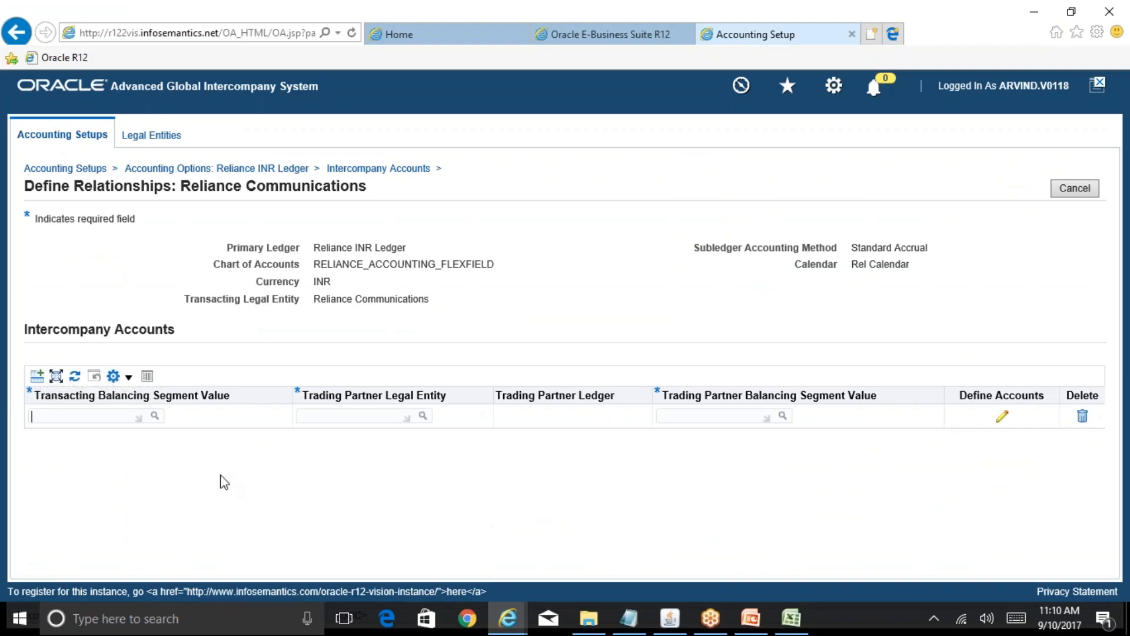
Set the transacting balancing segment value, trading partner legal entity and trading partner balancing segment value to All Other.
text(All other)
key(Tab)
key(Tab)
text(all other)
key(Tab)
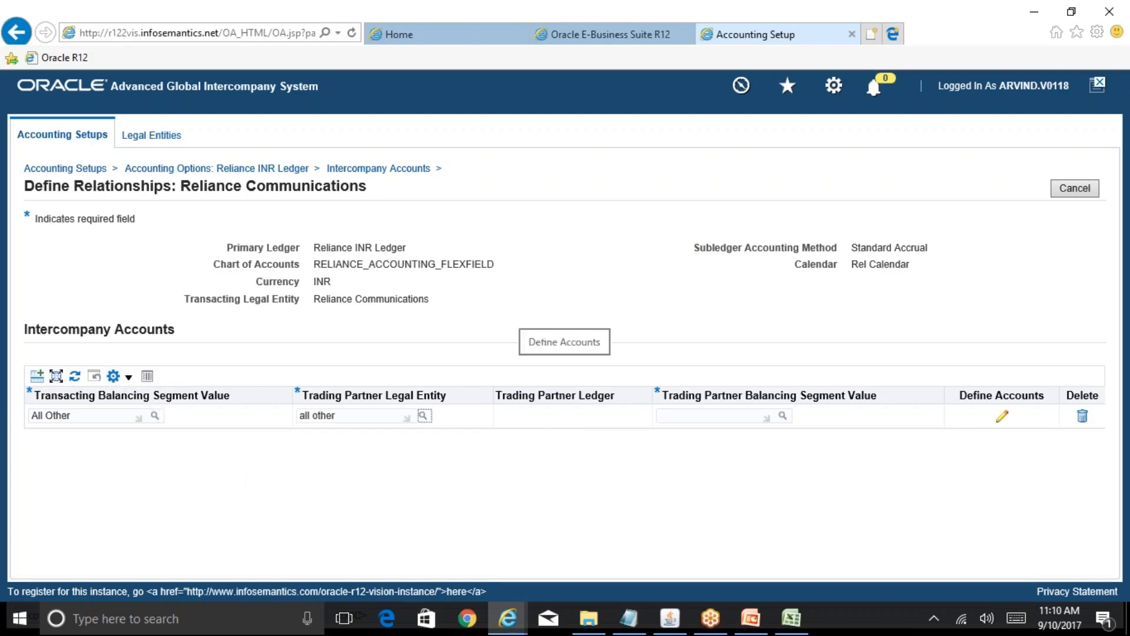
key(Tab)
text(all)
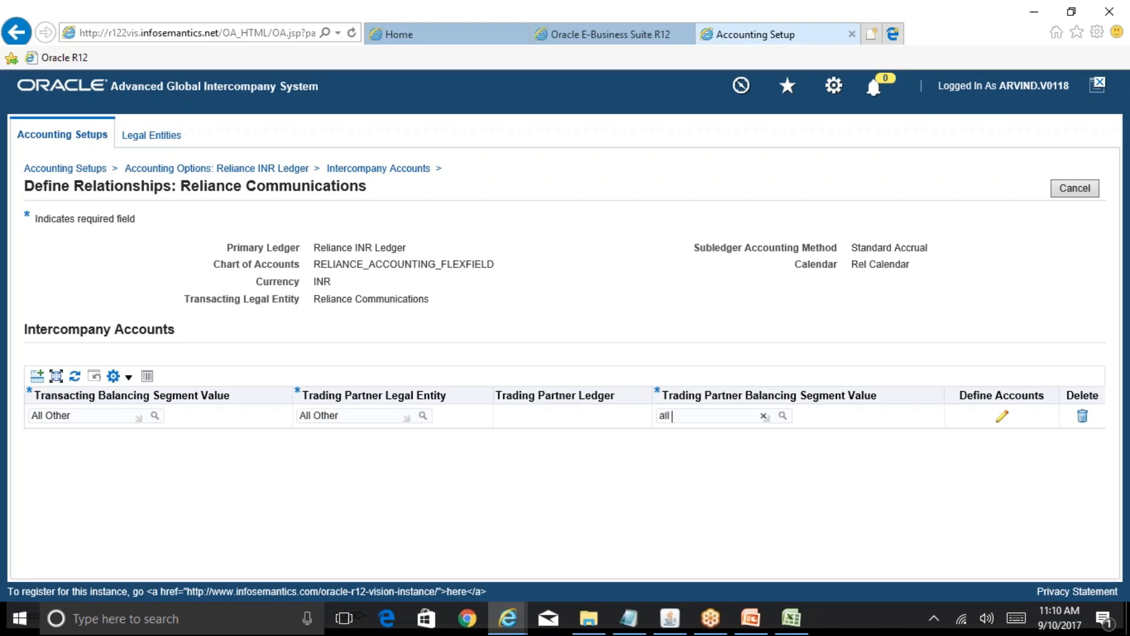
text( other)
key(Tab)
Check the company codes on the Reliance Group Org Structure slide in PowerPoint, and return to the Accounting Setup browser page.
mouse_move(751, 618)
click(783, 570)
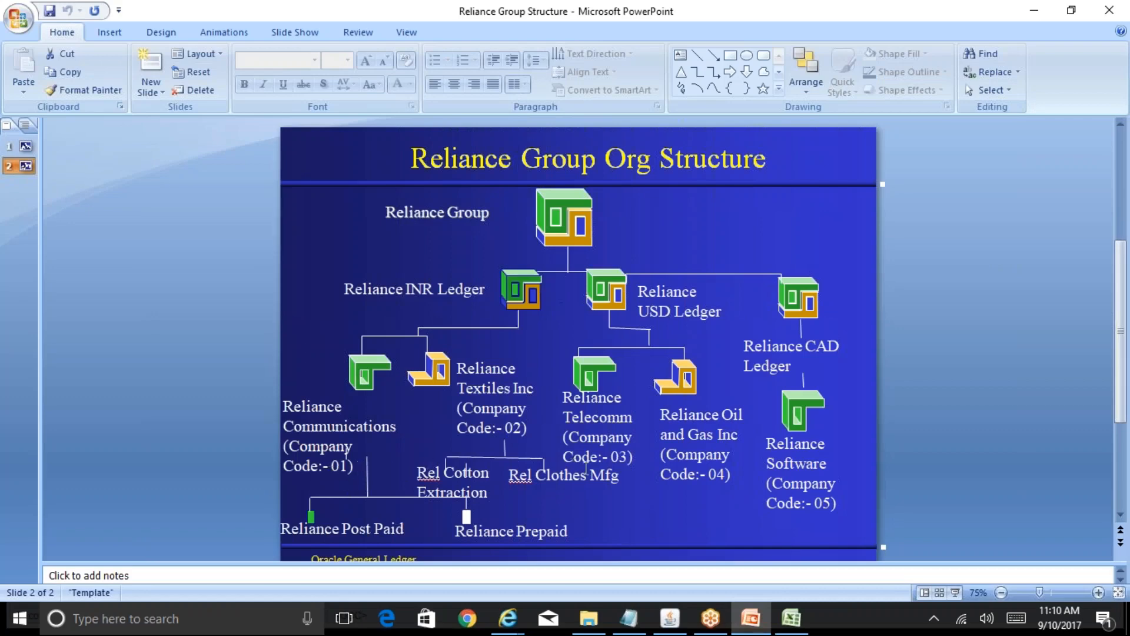
mouse_move(507, 618)
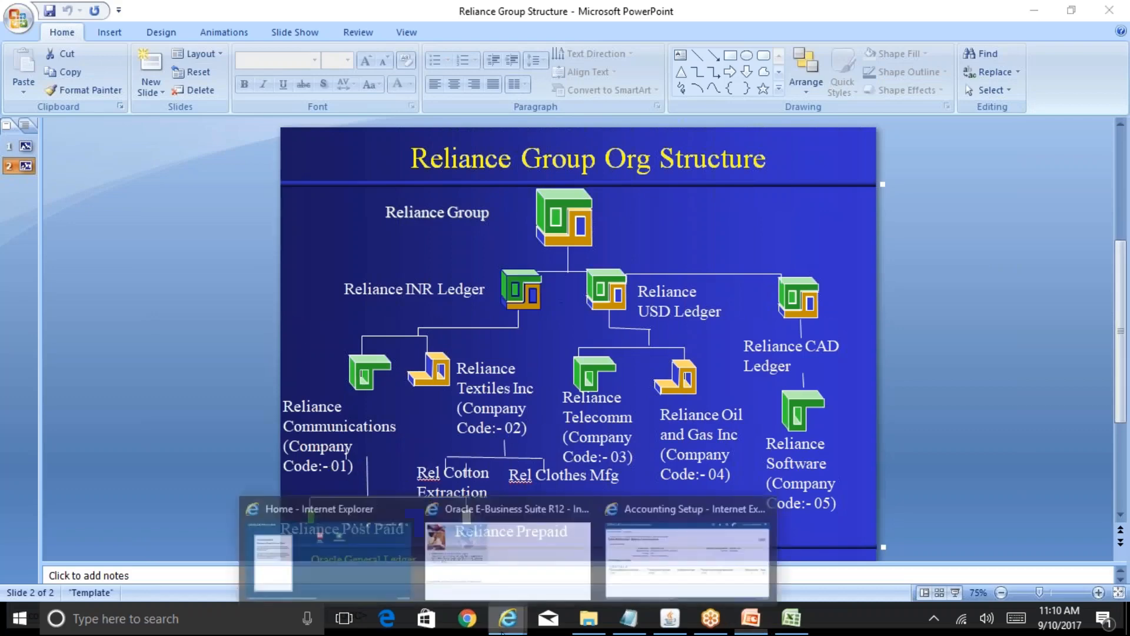
click(683, 547)
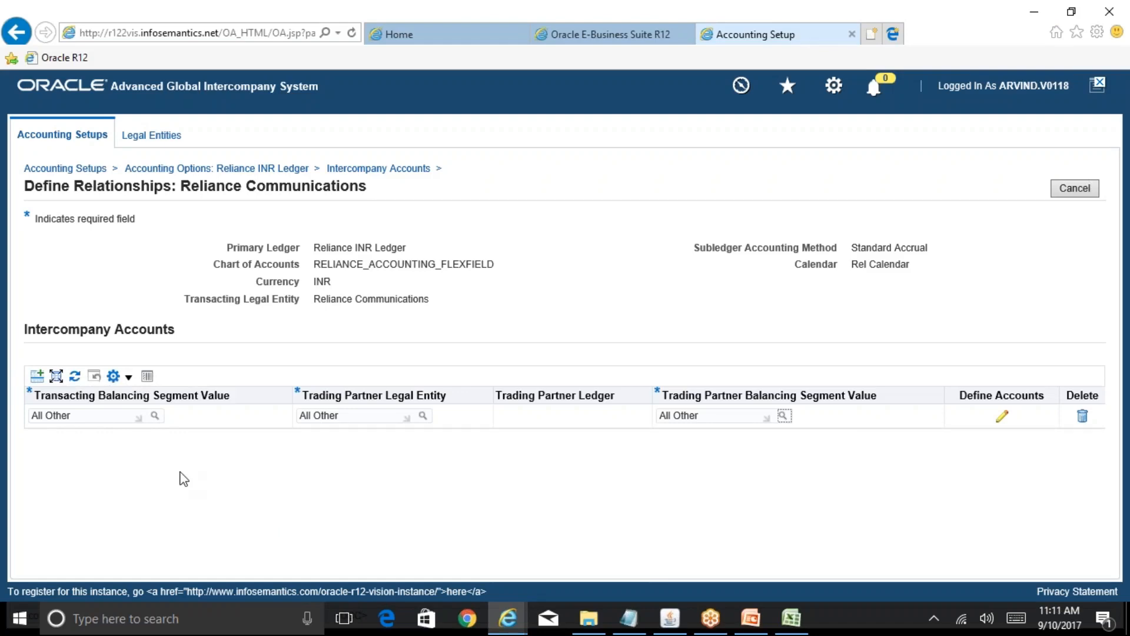
Open the account definitions for the All Other relationship and add an intercompany receivables account row.
click(1000, 419)
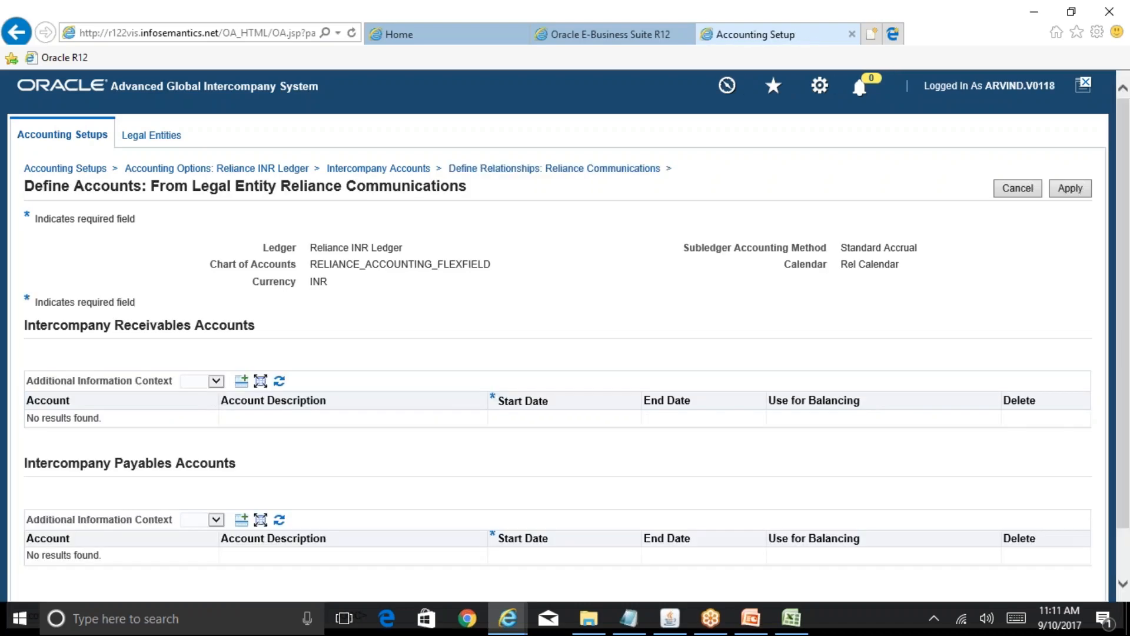
scroll(572, 393, down, 2)
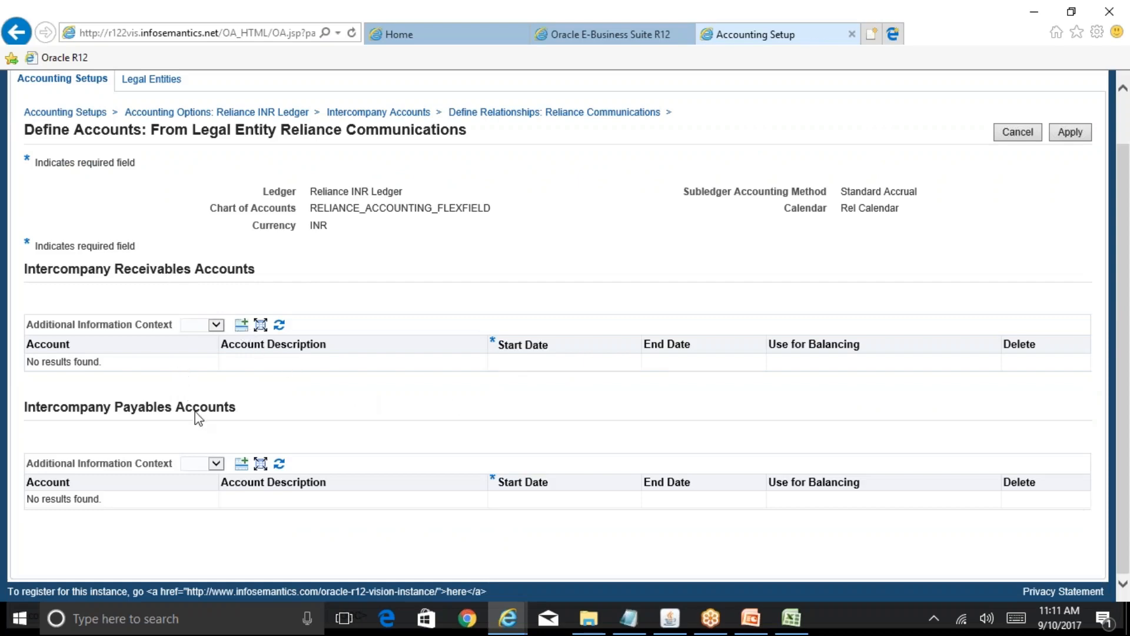
click(242, 325)
click(131, 364)
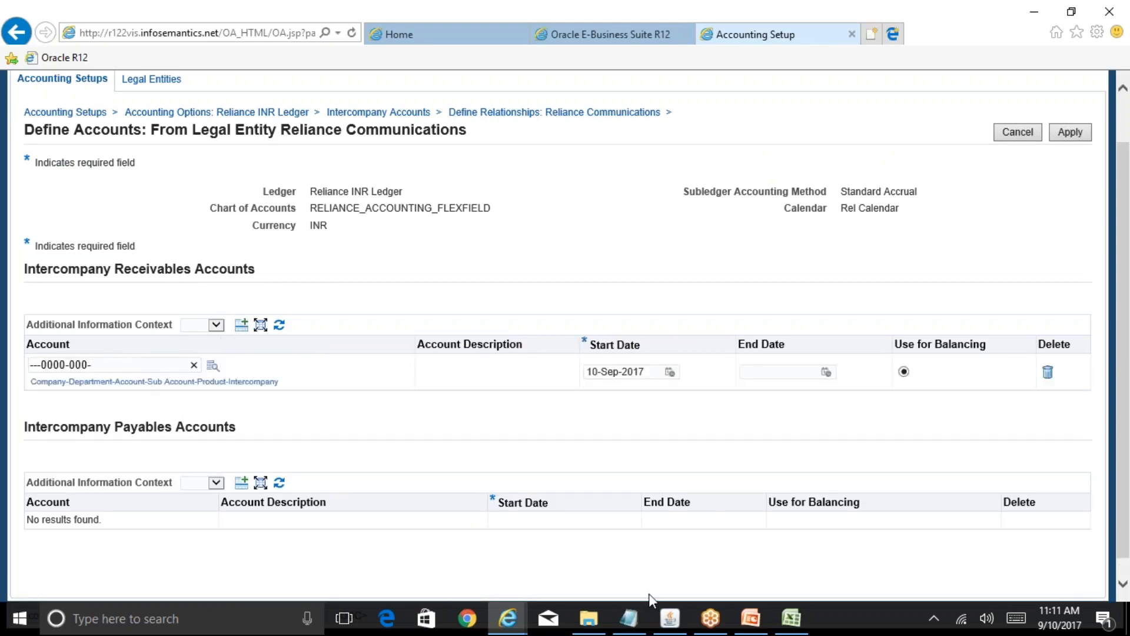
Switch to the Excel running notes and compare the intercompany payables line in G89 with the receivables line in G90.
click(791, 618)
click(560, 494)
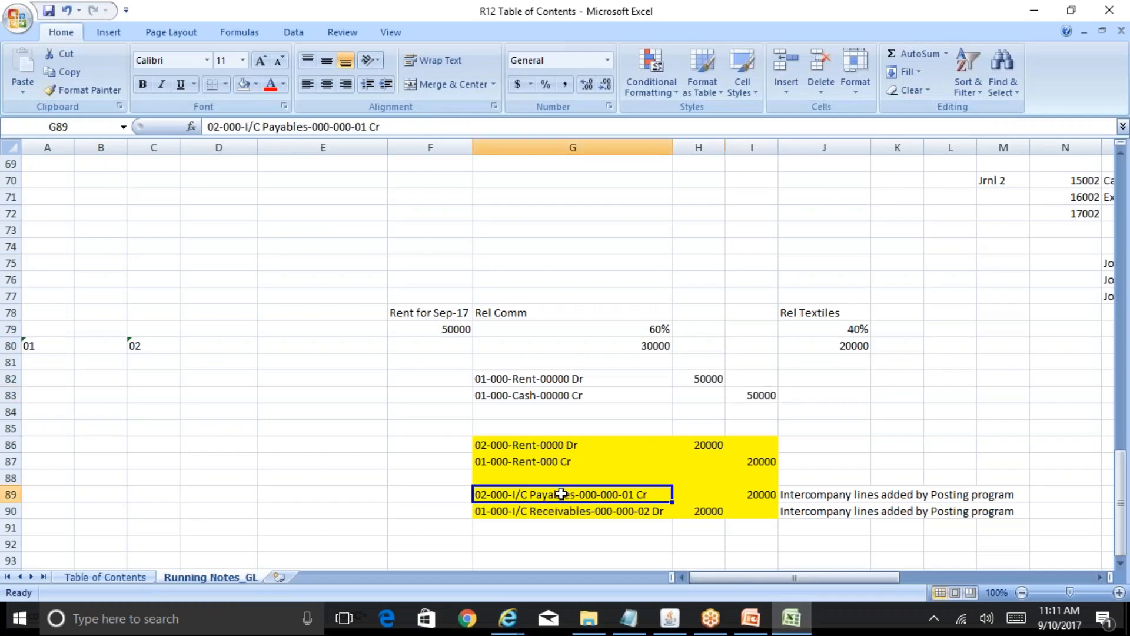
click(559, 510)
click(561, 495)
click(559, 510)
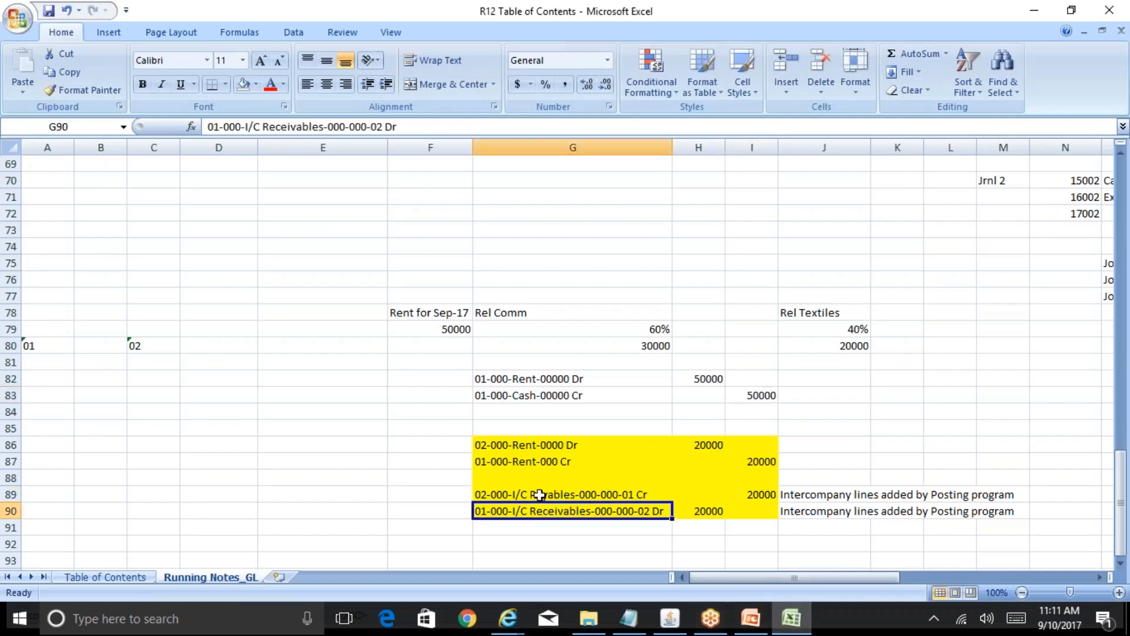
mouse_move(801, 622)
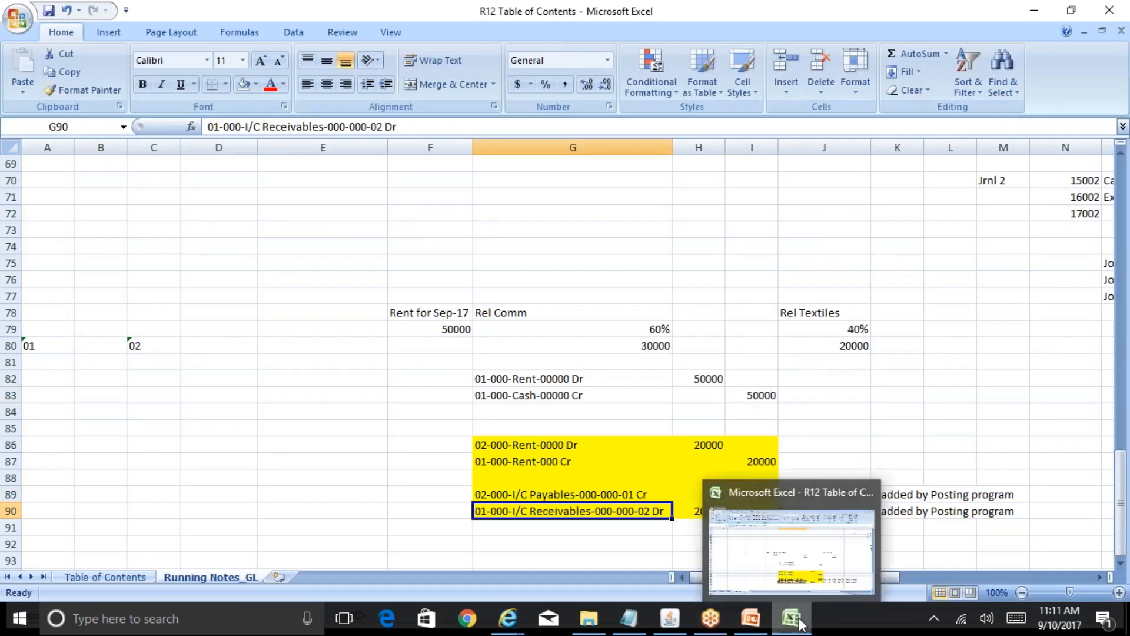
Switch to File Explorer, open the BR100_Financials_GL workbook from the BR100 folder, and bring up its GL-13.9 sheet.
click(589, 618)
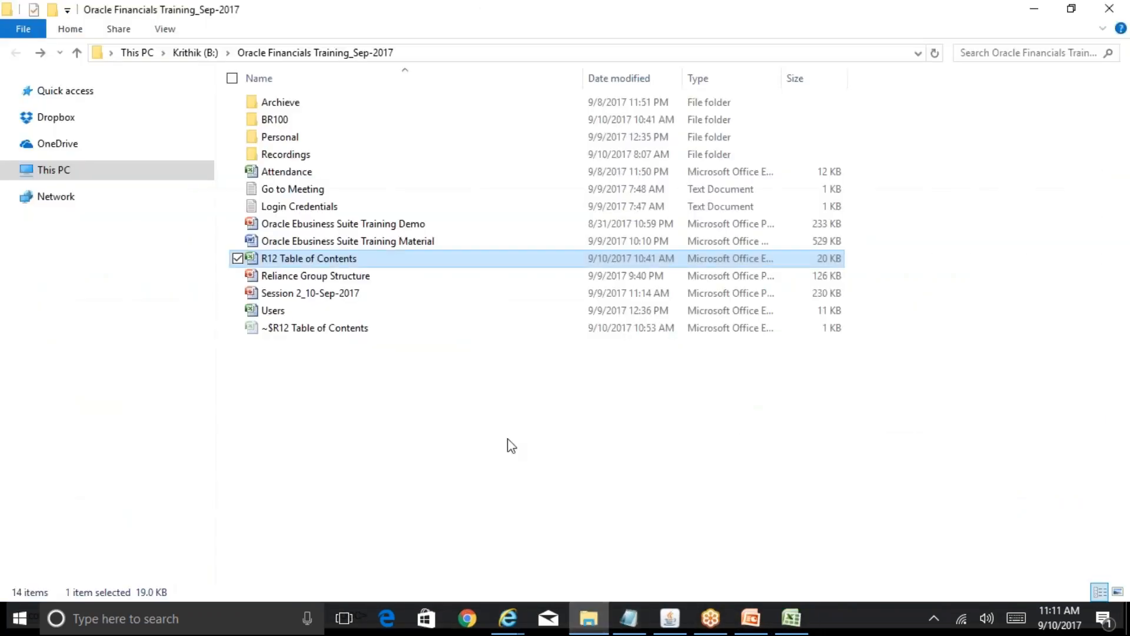
double_click(282, 120)
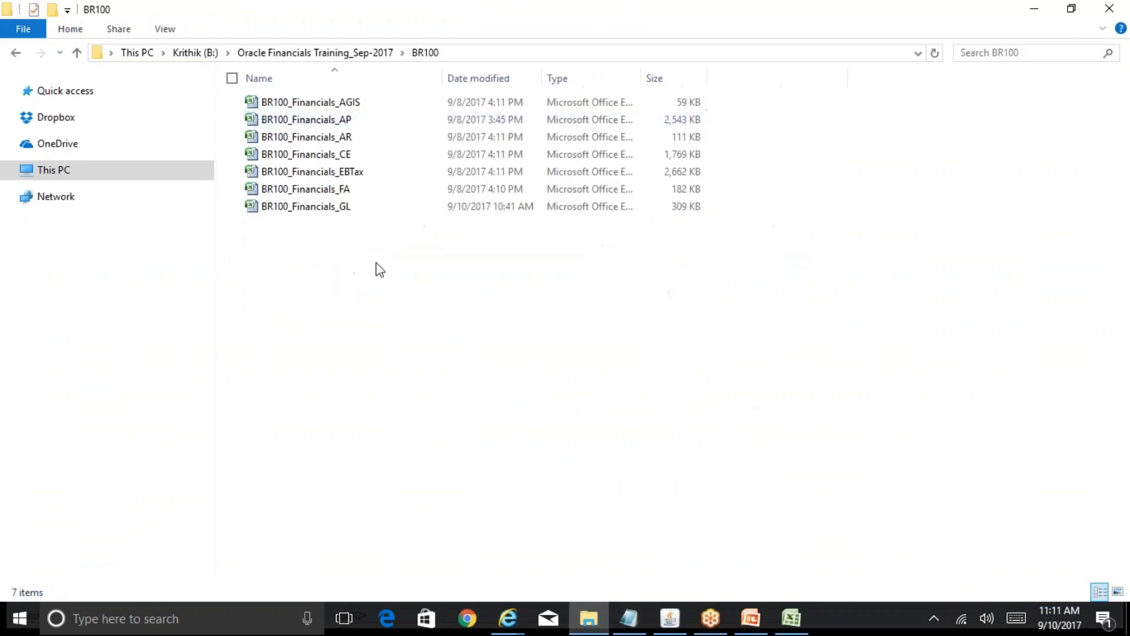
double_click(345, 207)
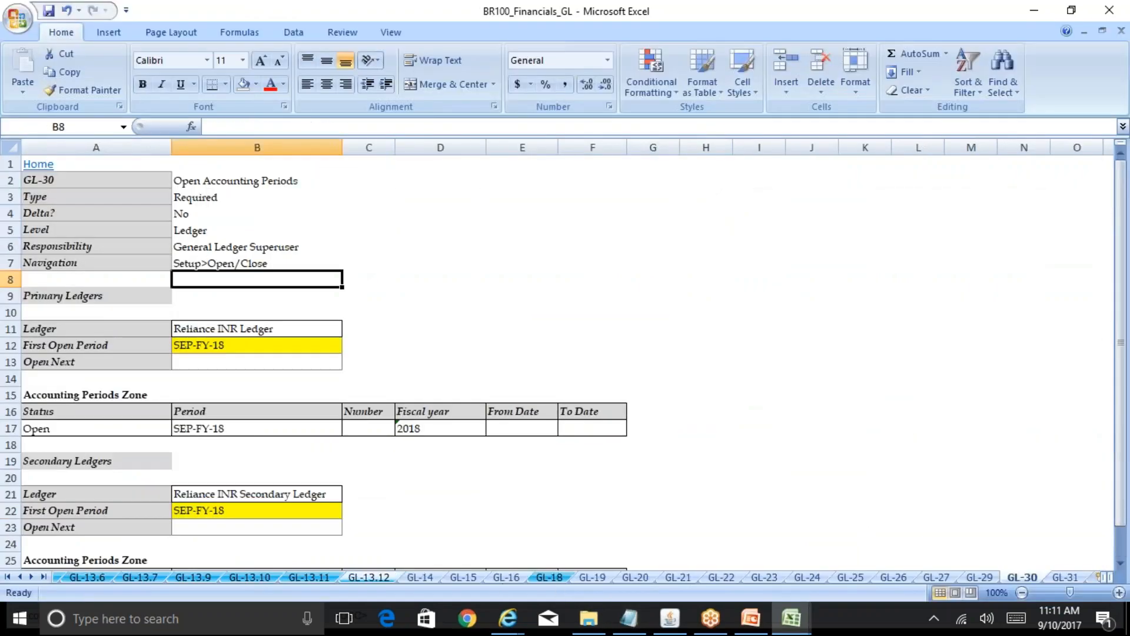
click(379, 576)
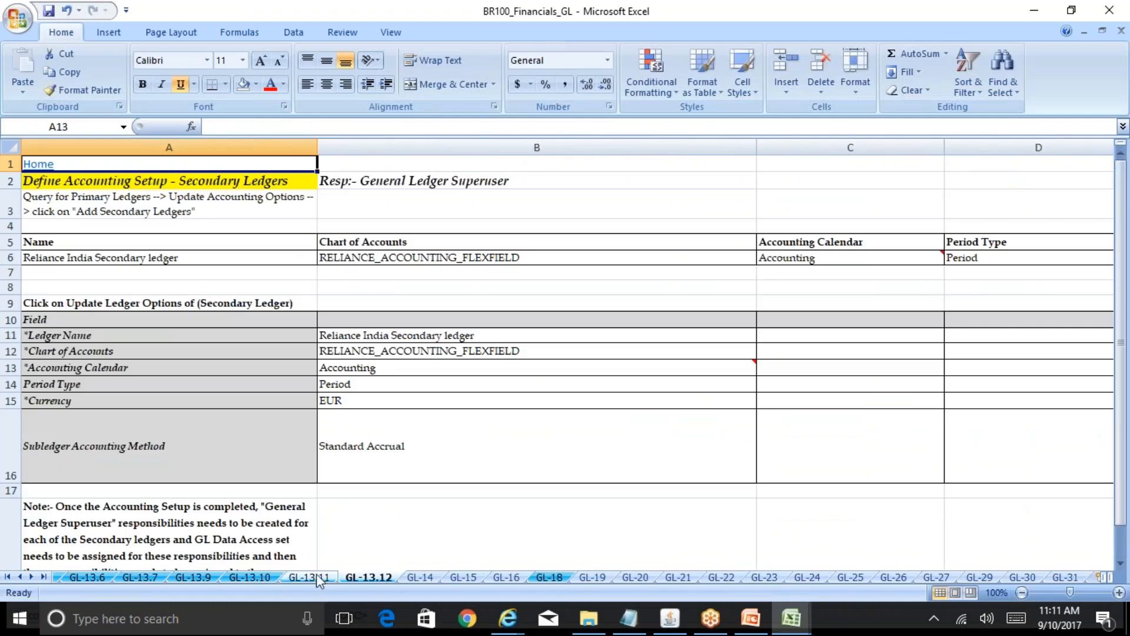
click(312, 576)
click(209, 444)
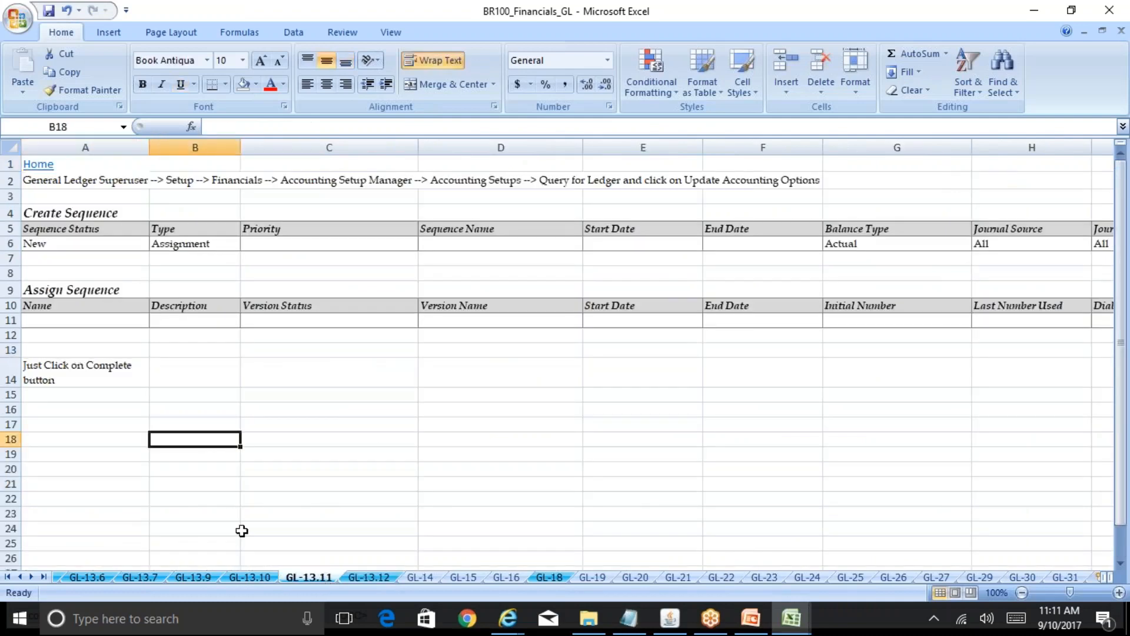
click(249, 577)
click(200, 577)
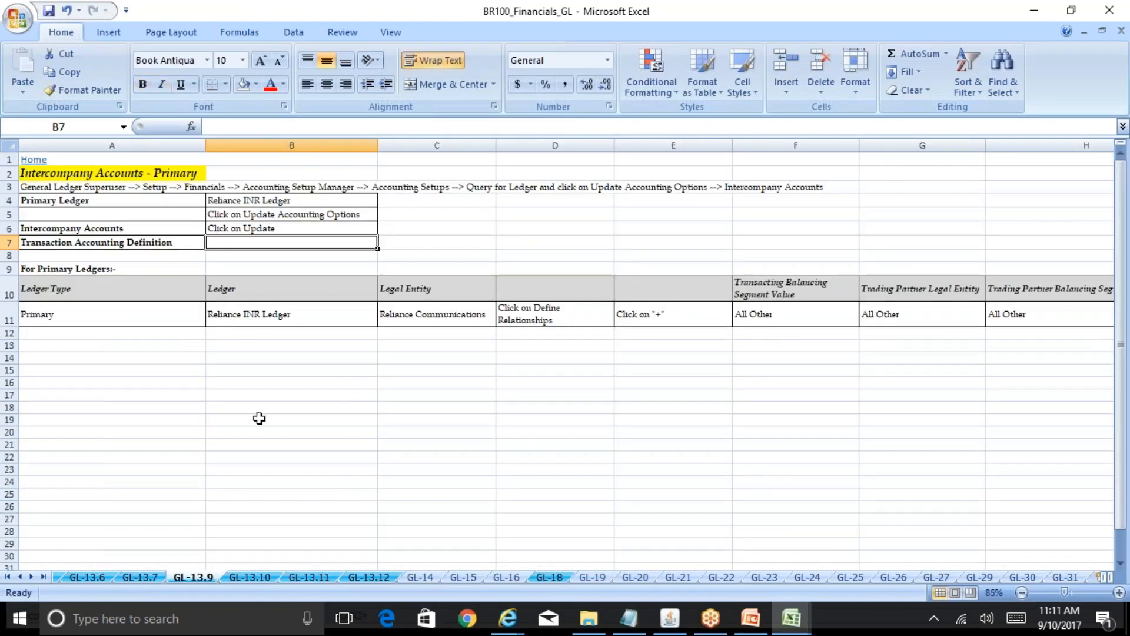
Remove the yellow fill from the Intercompany Accounts - Primary heading in A2 and select the Primary entry in A11.
click(145, 175)
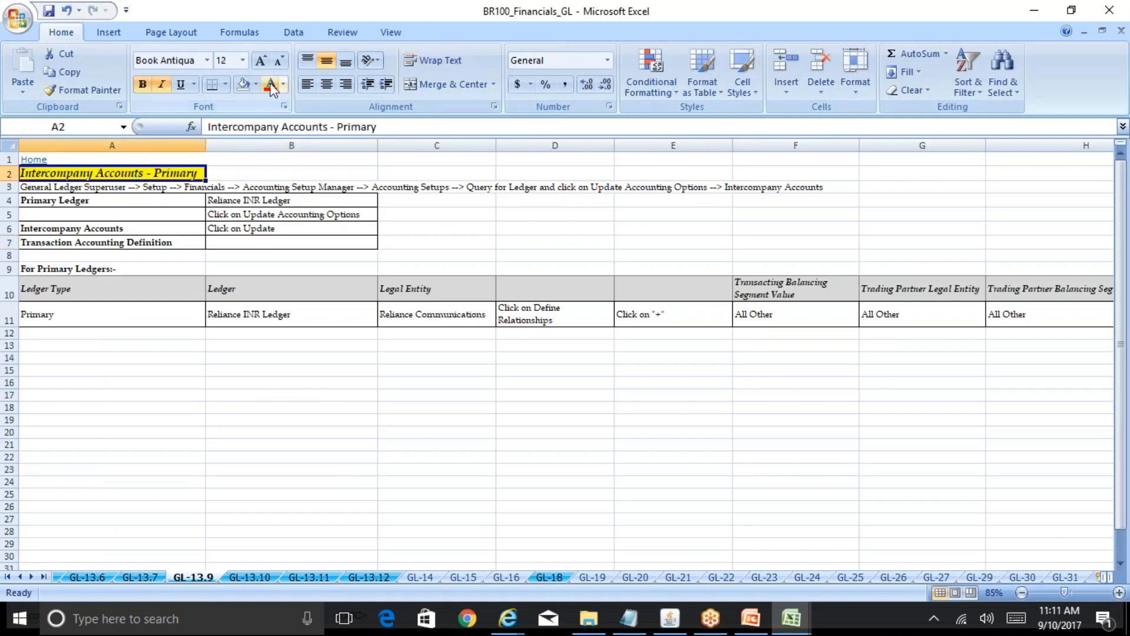
click(243, 84)
click(155, 326)
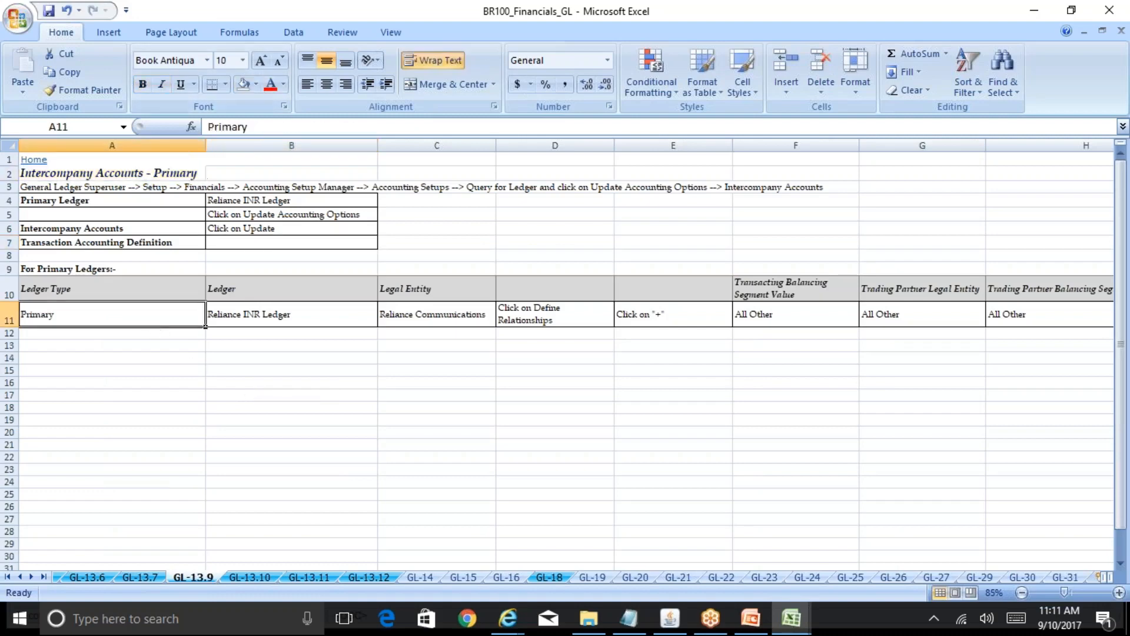
key(Right)
key(Right)
key(Right)
key(Right)
key(Right)
key(Right)
key(Right)
key(Right)
key(Right)
key(Right)
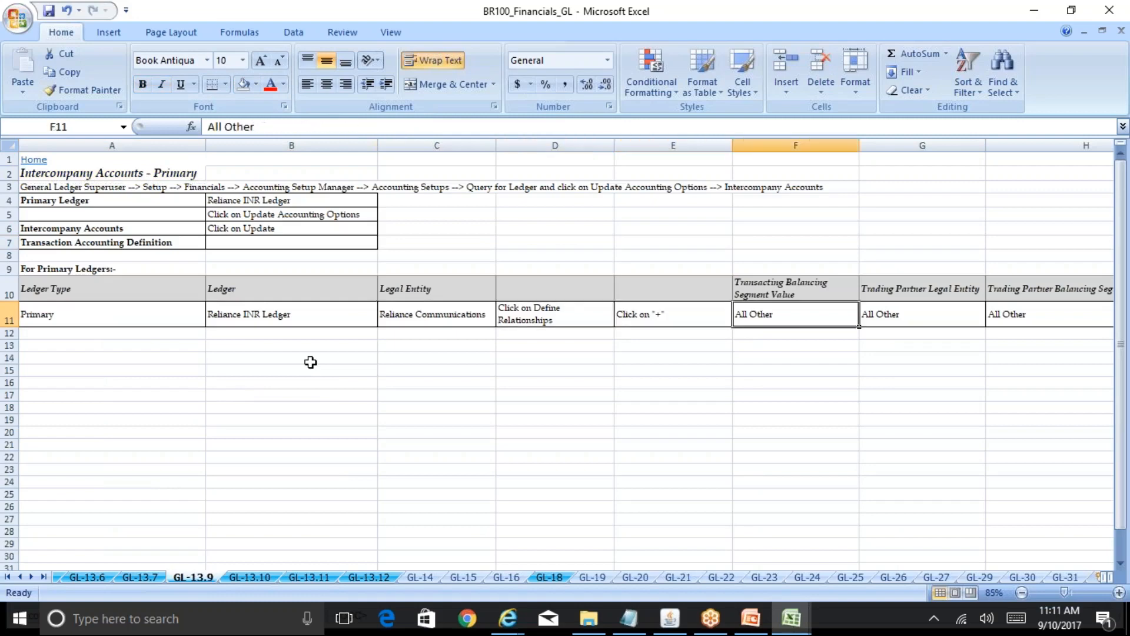
key(Left)
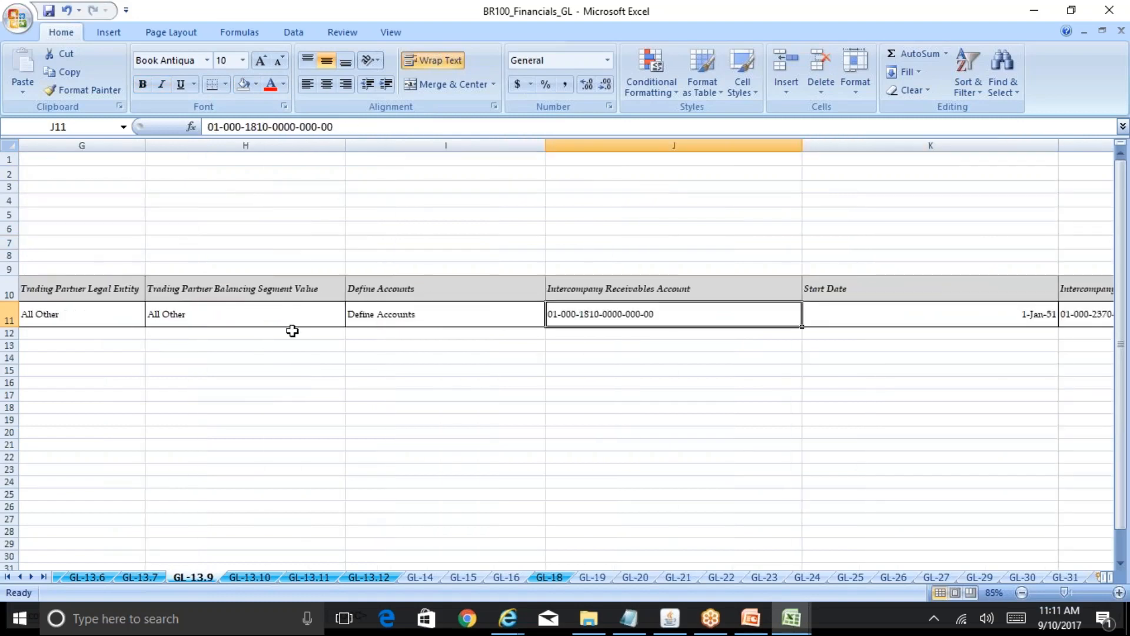
click(360, 126)
drag(360, 126, 207, 126)
key(ctrl+c)
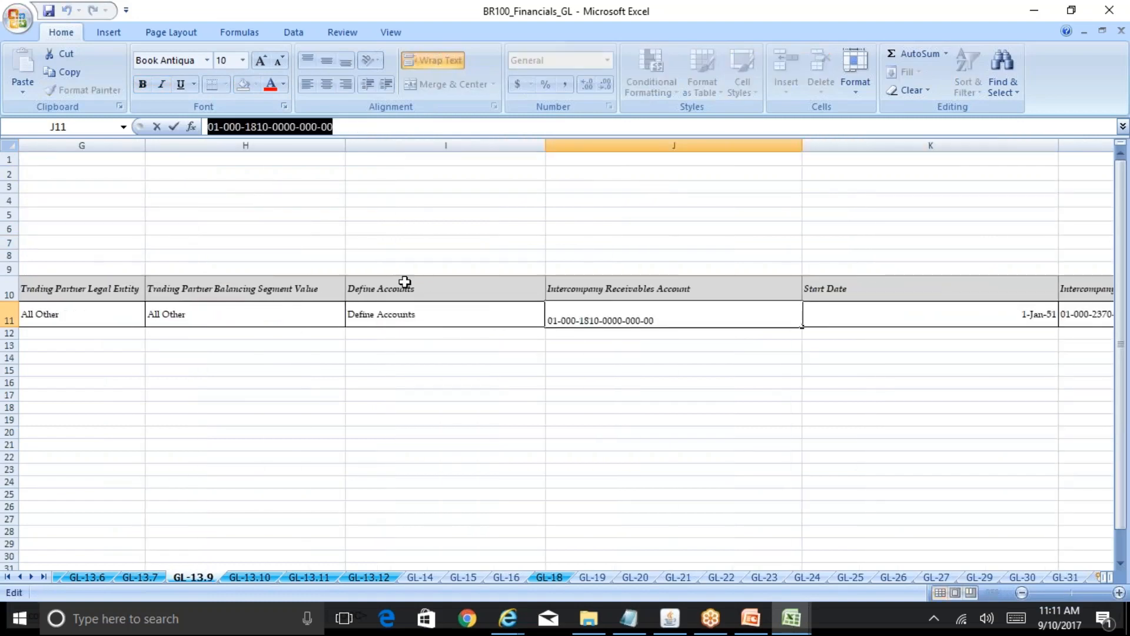
mouse_move(508, 618)
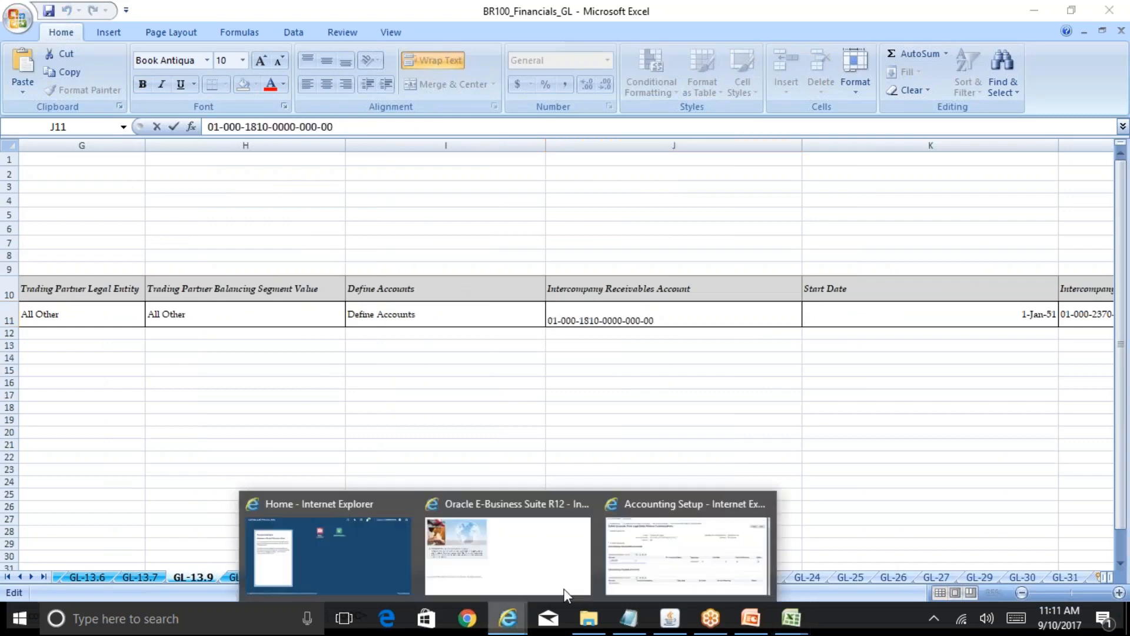
click(681, 550)
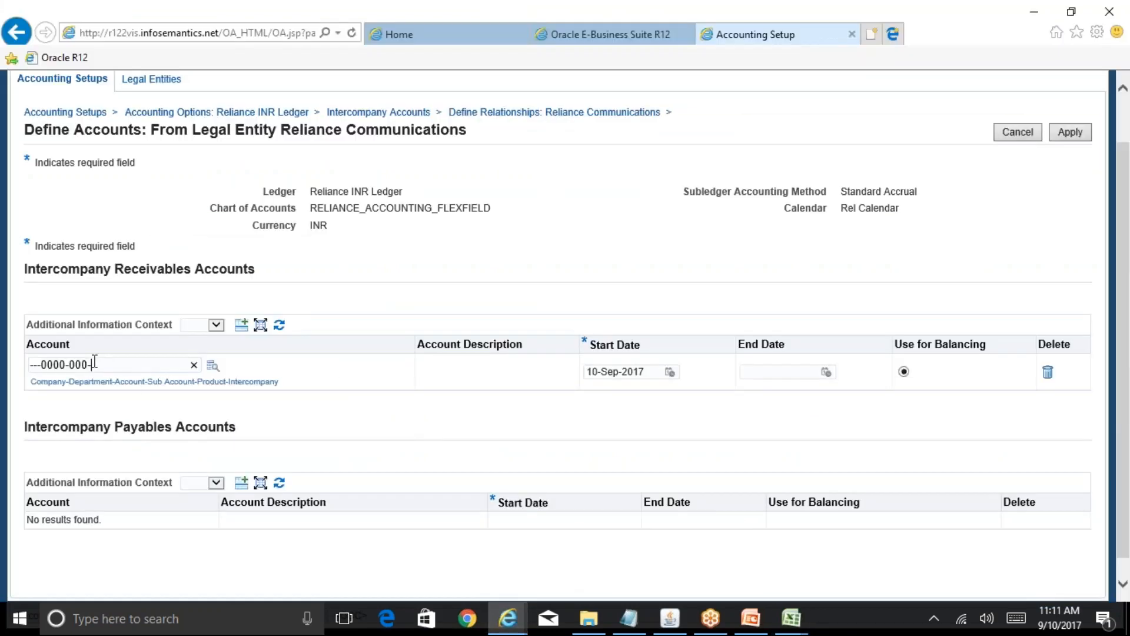
key(ctrl+a)
key(ctrl+v)
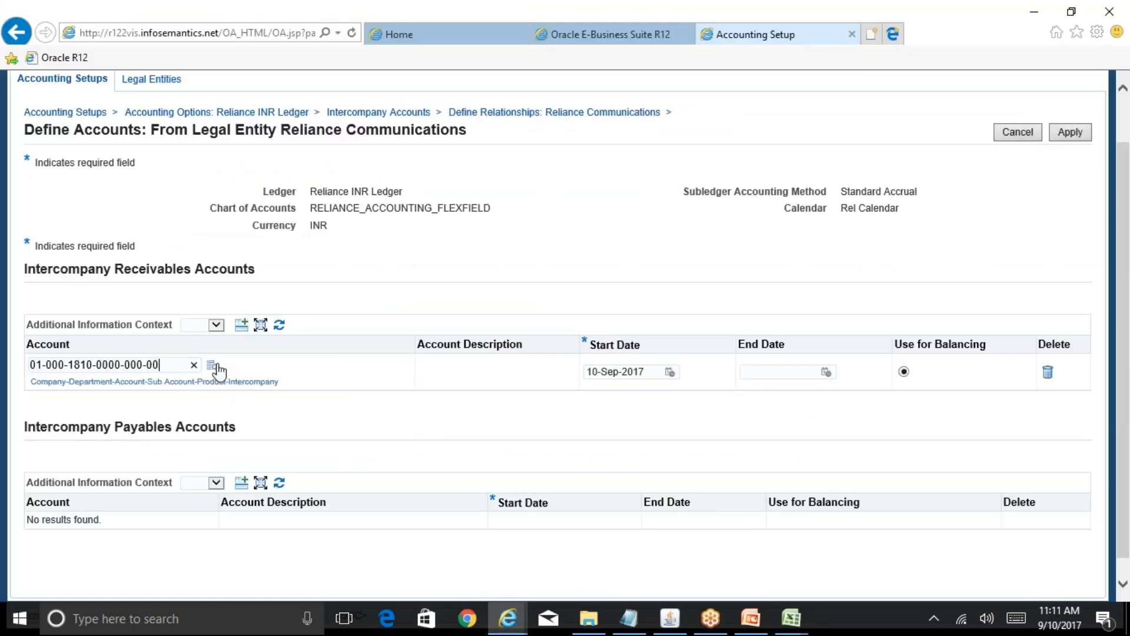
click(212, 366)
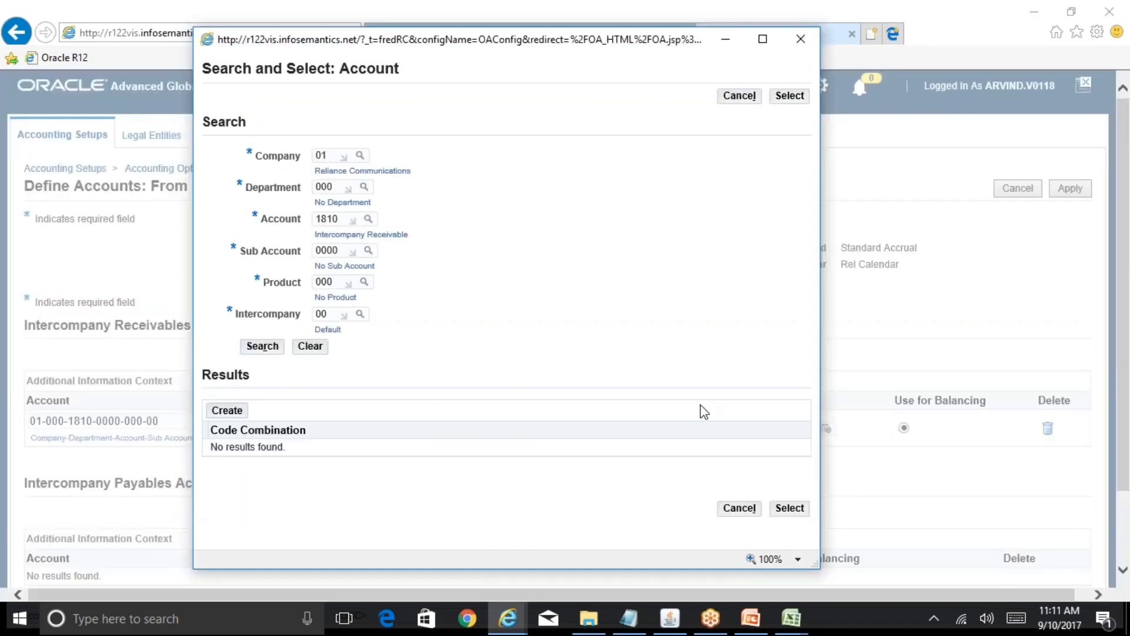
click(799, 510)
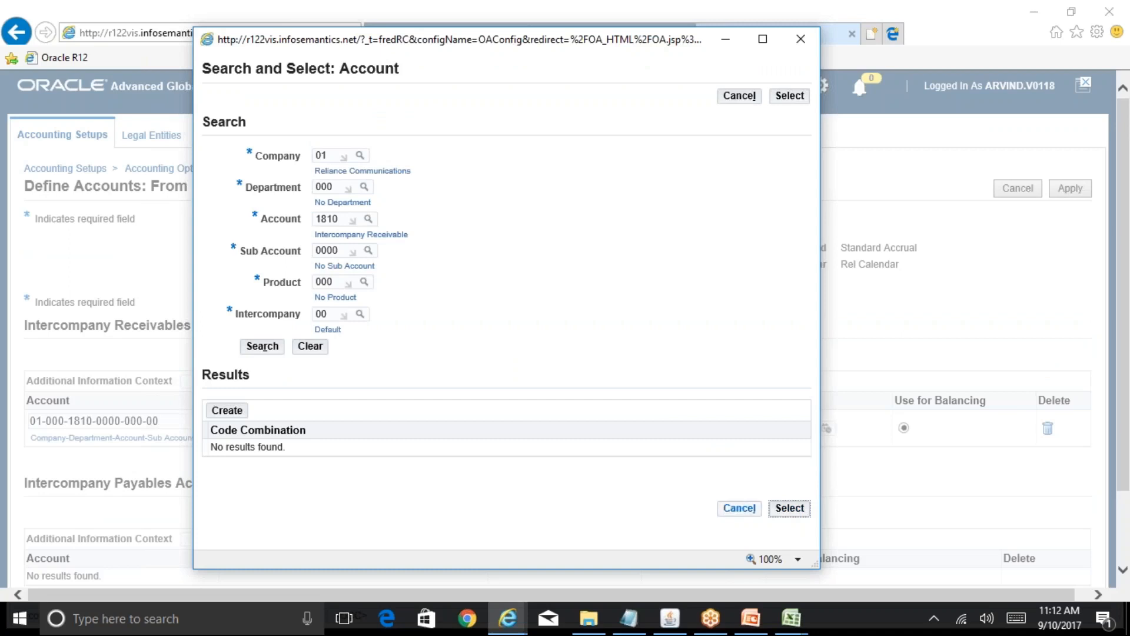
click(261, 347)
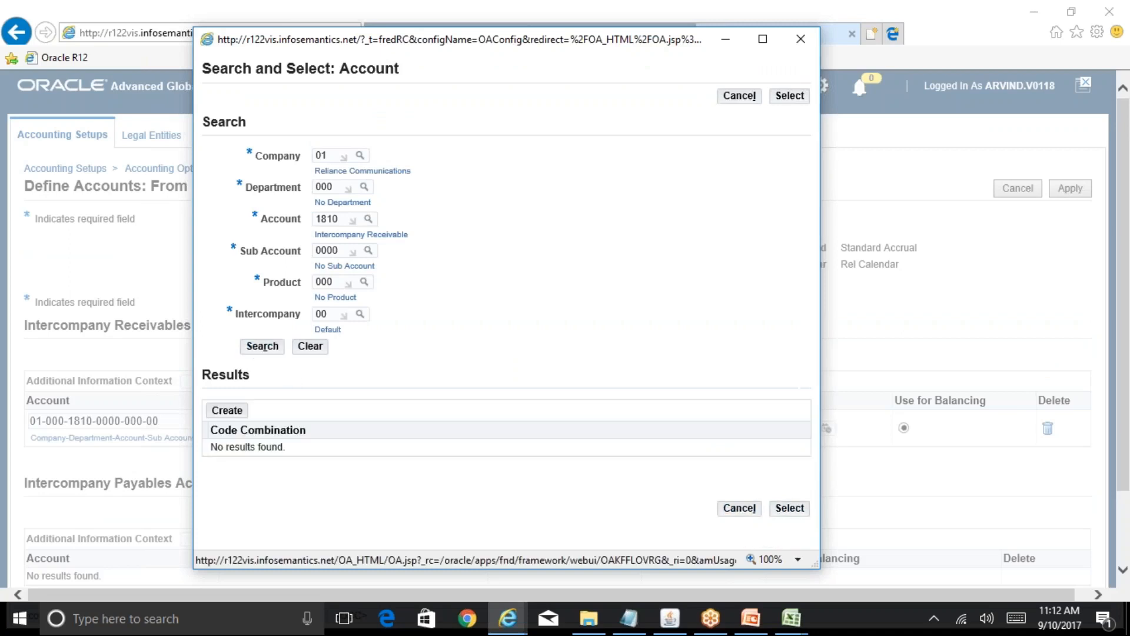
click(231, 411)
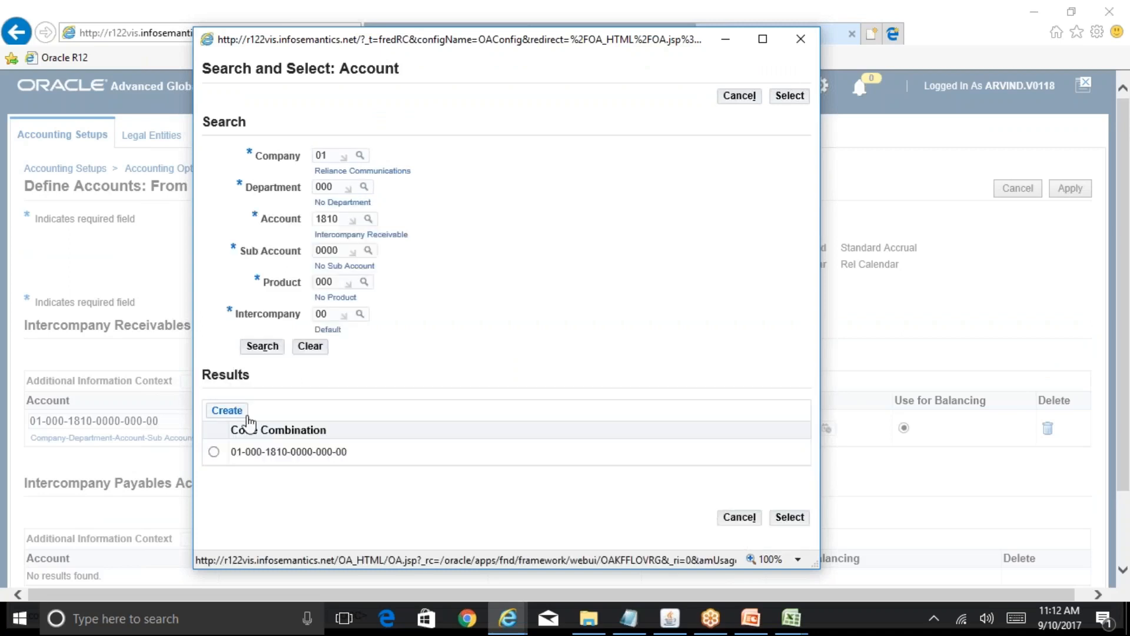
click(214, 452)
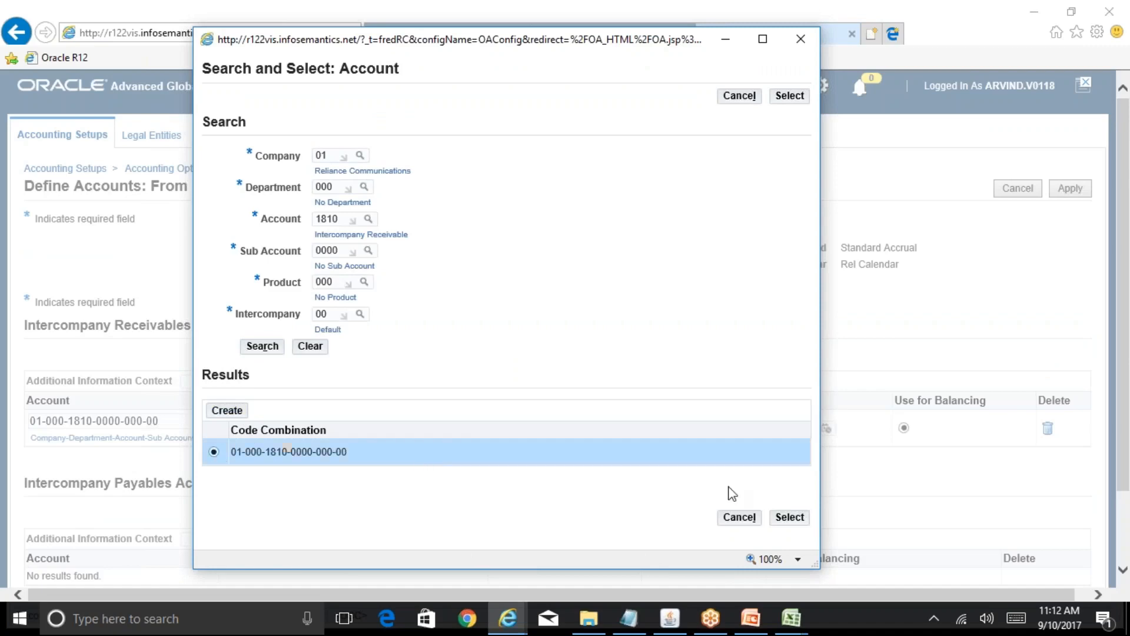
click(788, 517)
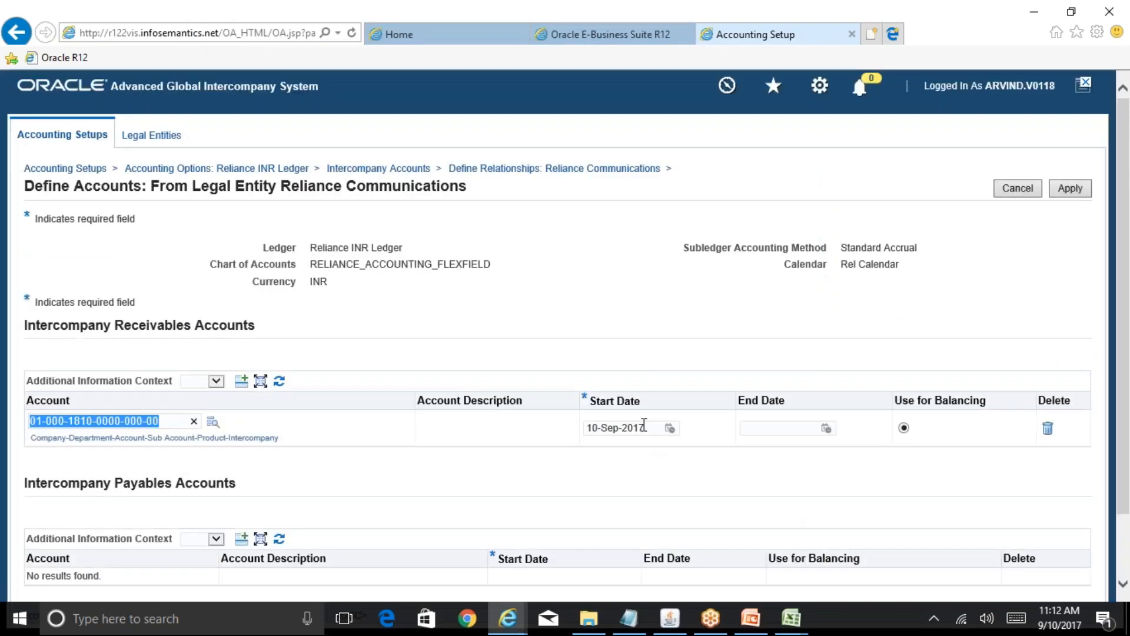
Set the start date of the intercompany receivables account row to 01-Jan-1951.
click(651, 425)
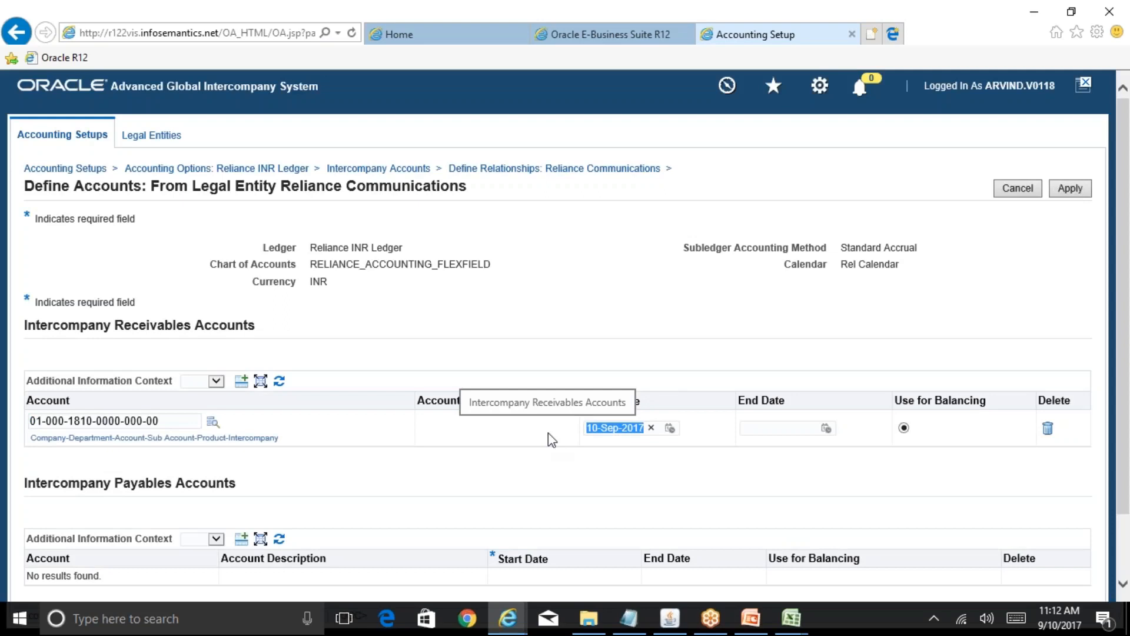
text(01-jan-)
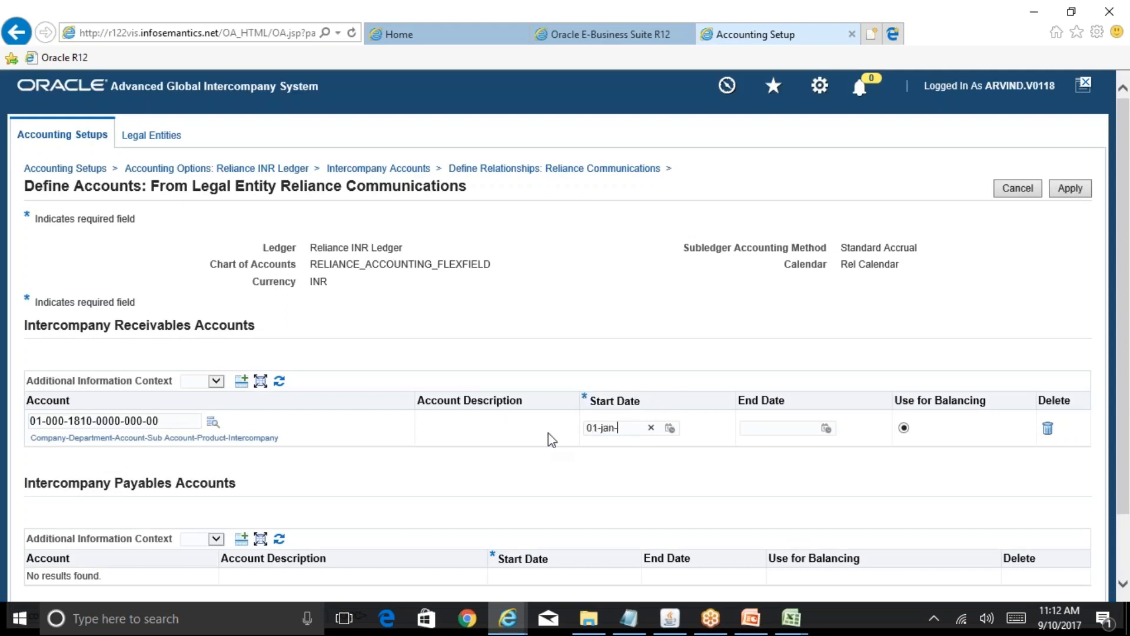
text(1951)
key(Tab)
scroll(565, 329, down, 2)
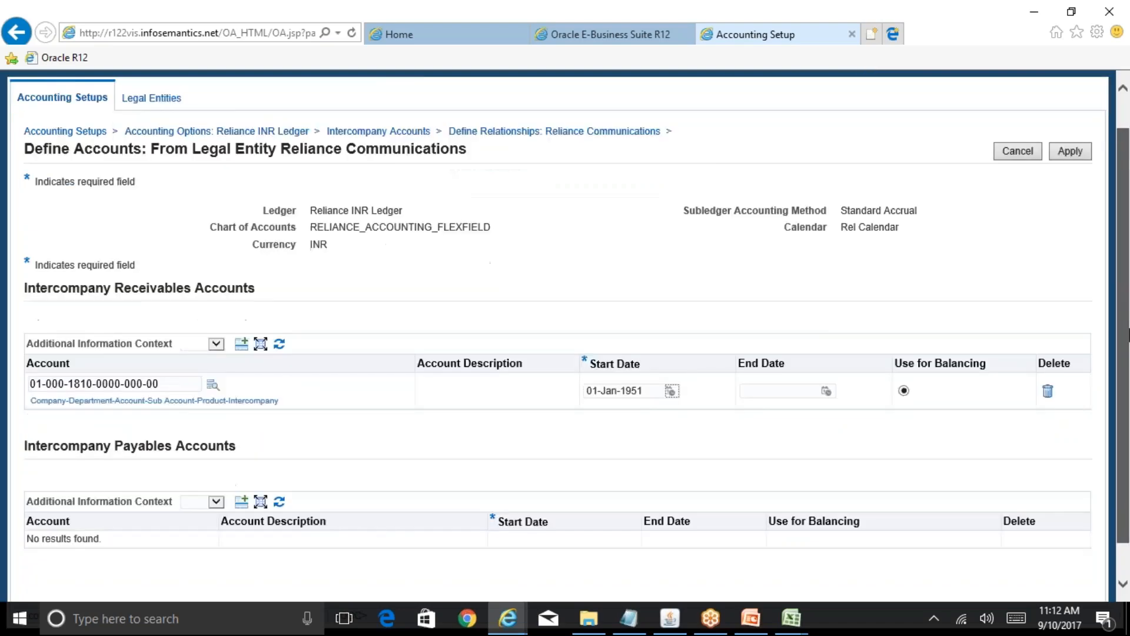
scroll(564, 330, down, 2)
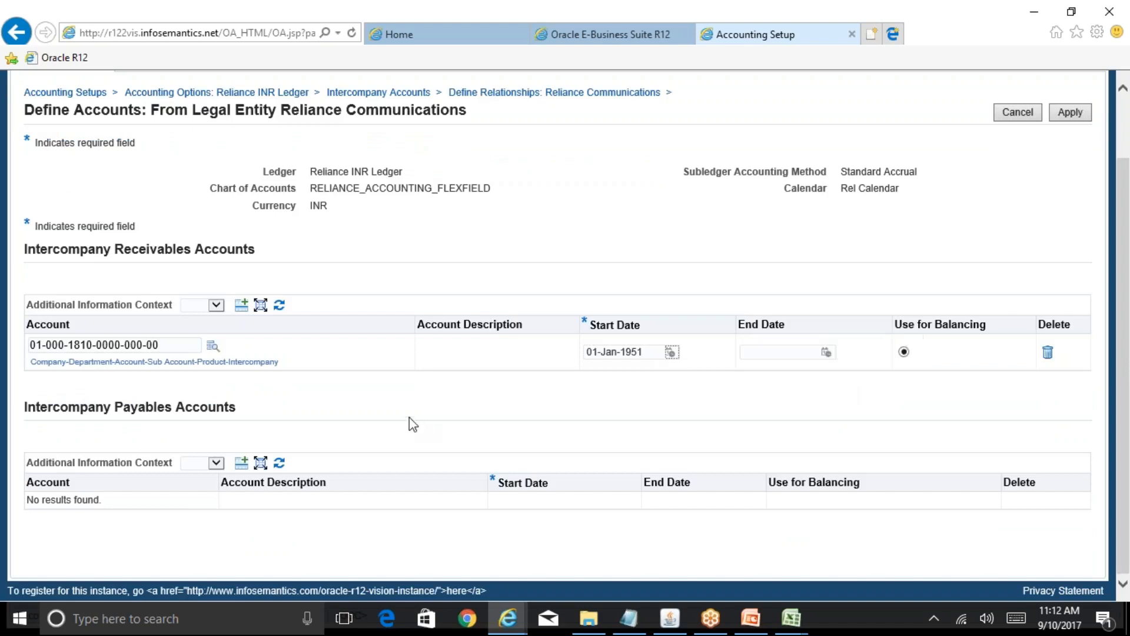
Change the receivables account row's start date to 10-Sep-2017.
drag(649, 352, 560, 359)
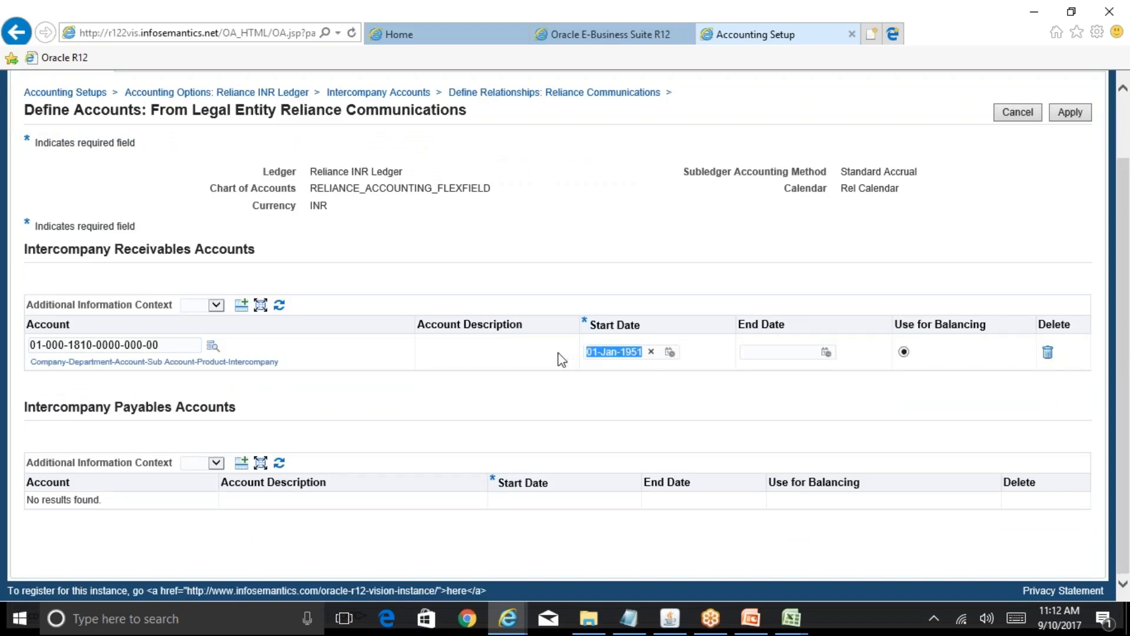
text(10-sep-2017)
key(Tab)
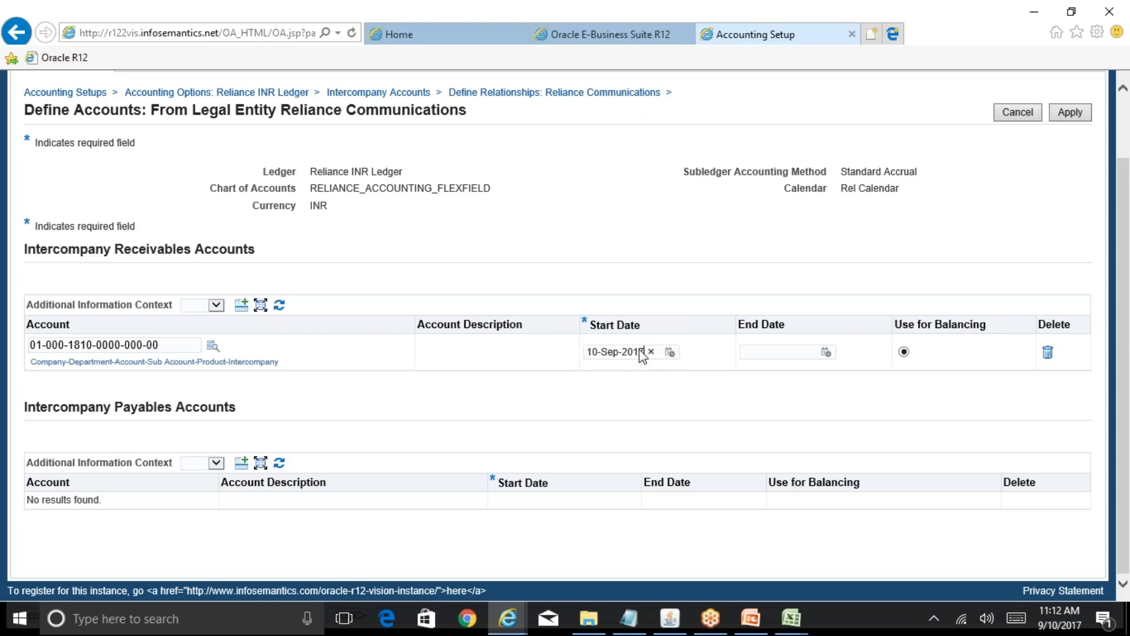
Set the start date of the intercompany receivables account to 01-Aug-2017.
drag(643, 352, 586, 353)
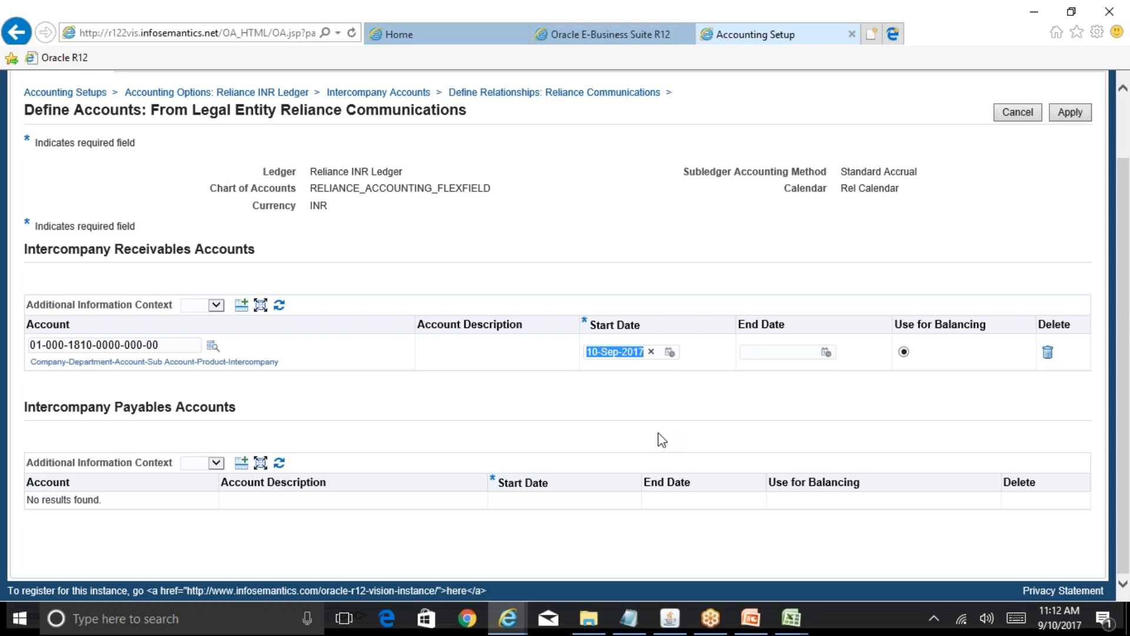
text(01-aug-2017)
key(Tab)
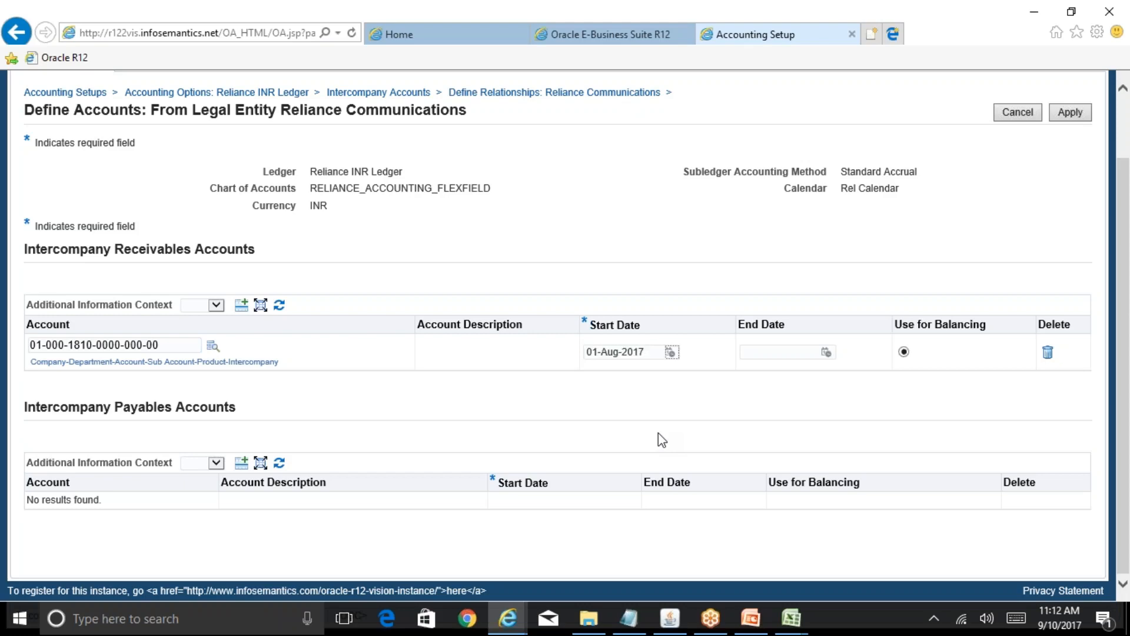
Add a row under Intercompany Payables Accounts and open the account combination search for it.
click(243, 463)
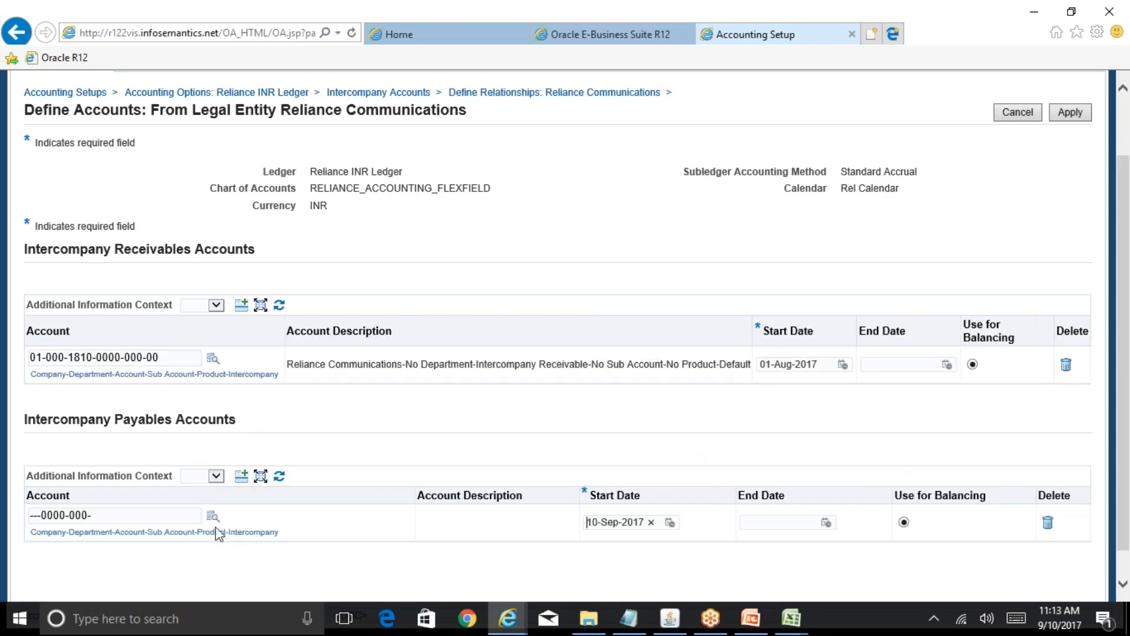
click(213, 520)
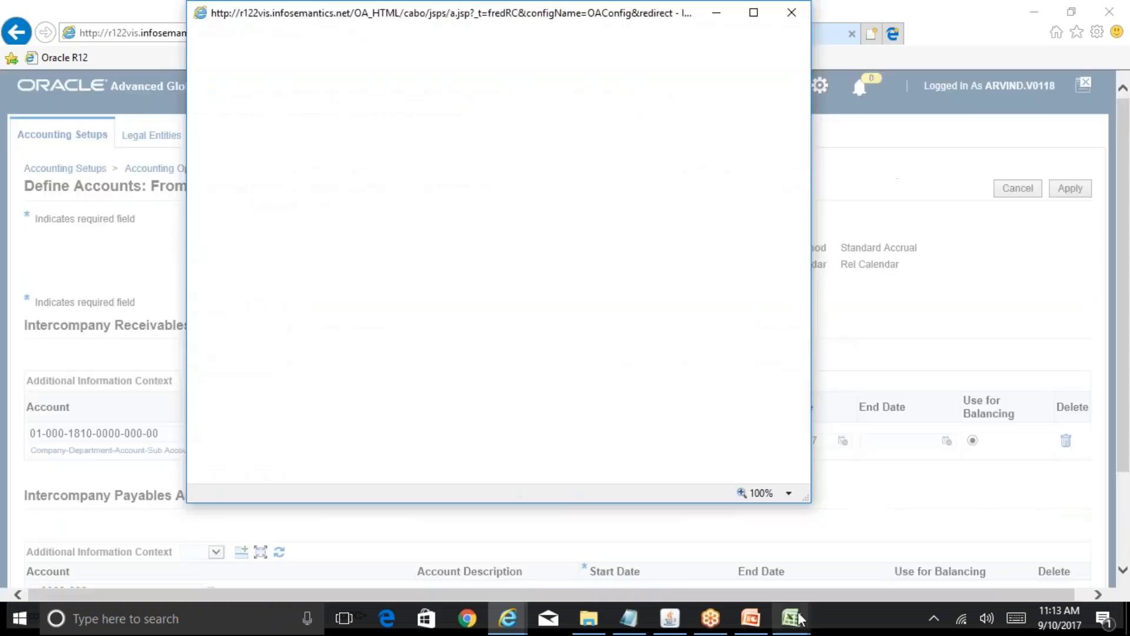
Switch to the BR100_Financials_GL workbook in Excel and look up the Intercompany Payables Account combination on sheet GL-13.9.
mouse_move(800, 618)
click(835, 542)
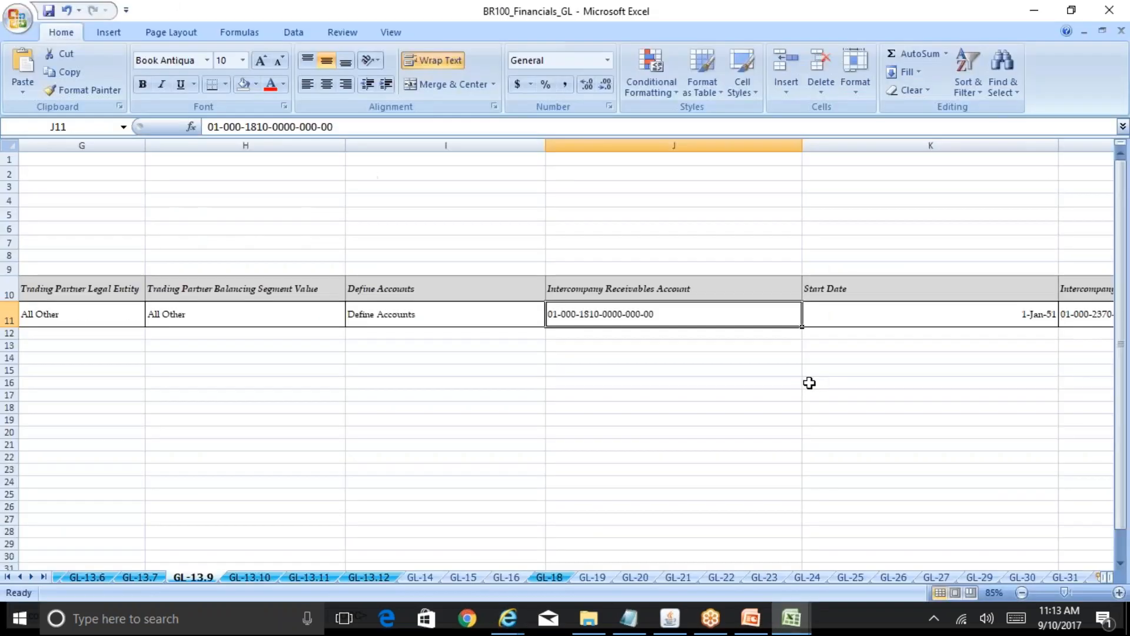
key(Right)
key(Right)
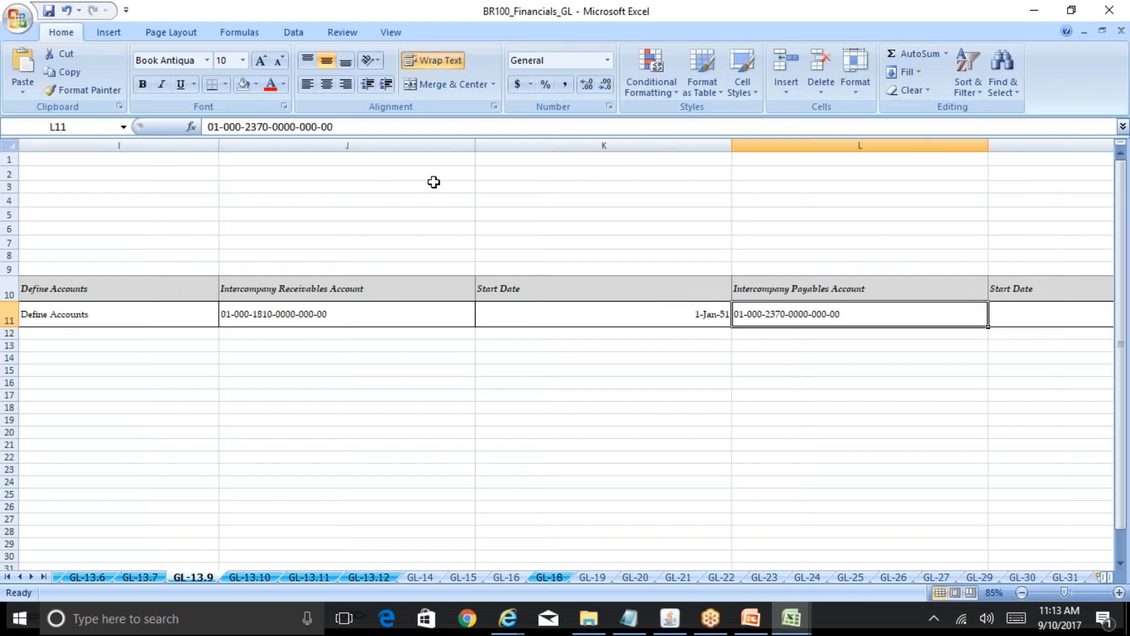
drag(352, 131, 148, 122)
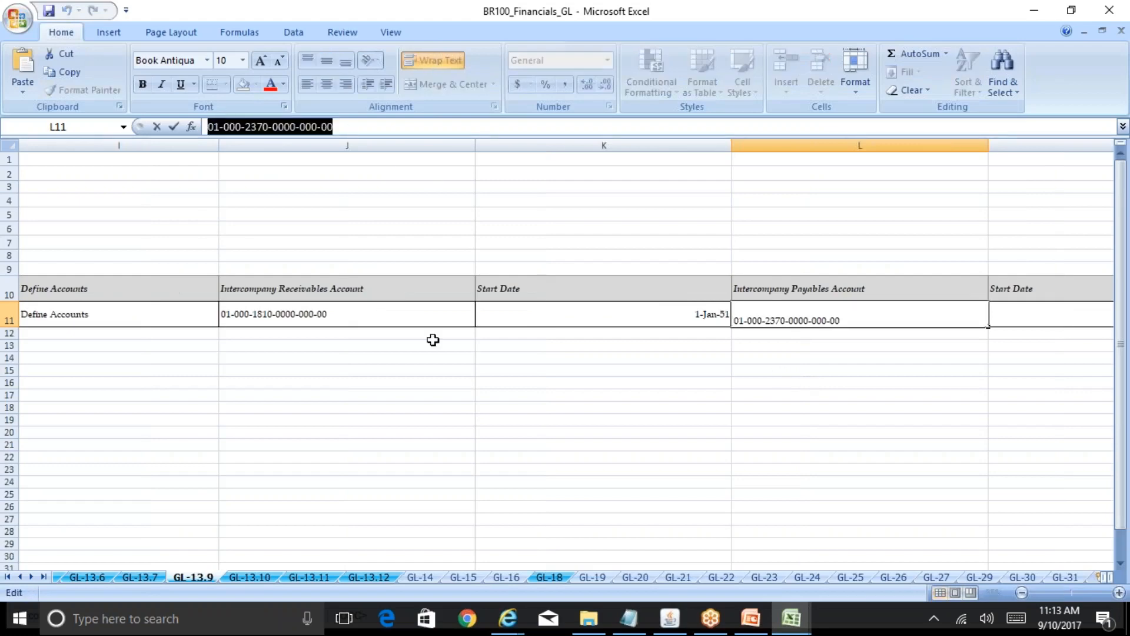
Return to the browser's account search window and set Company to 01 and Department to 000.
mouse_move(507, 618)
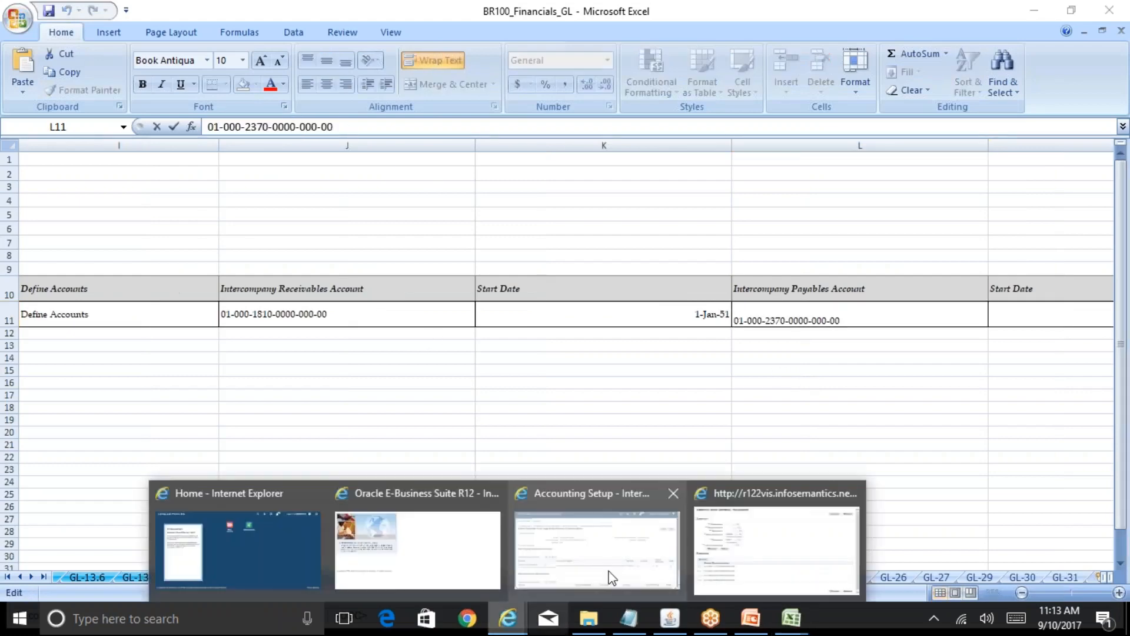
click(729, 560)
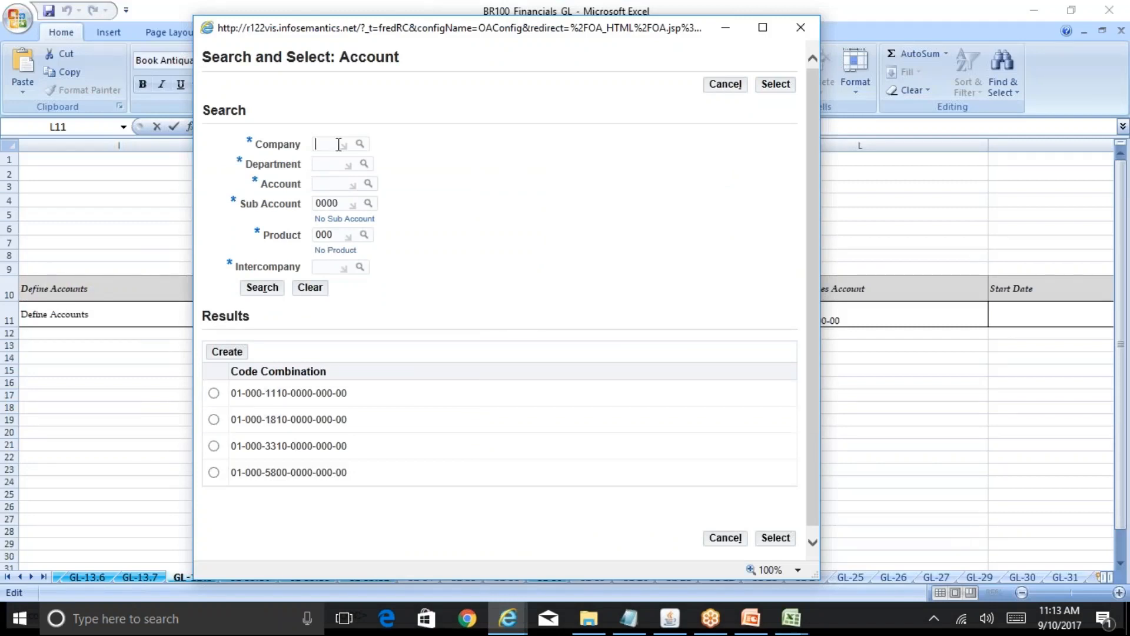
text(01)
key(Tab)
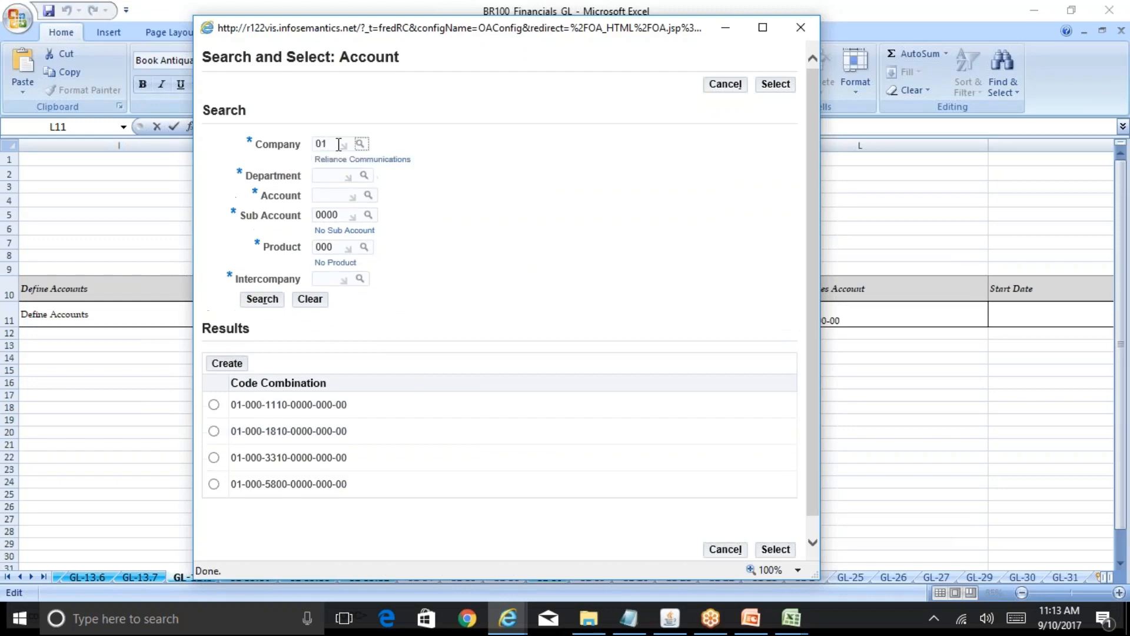
key(Tab)
text(000)
key(Tab)
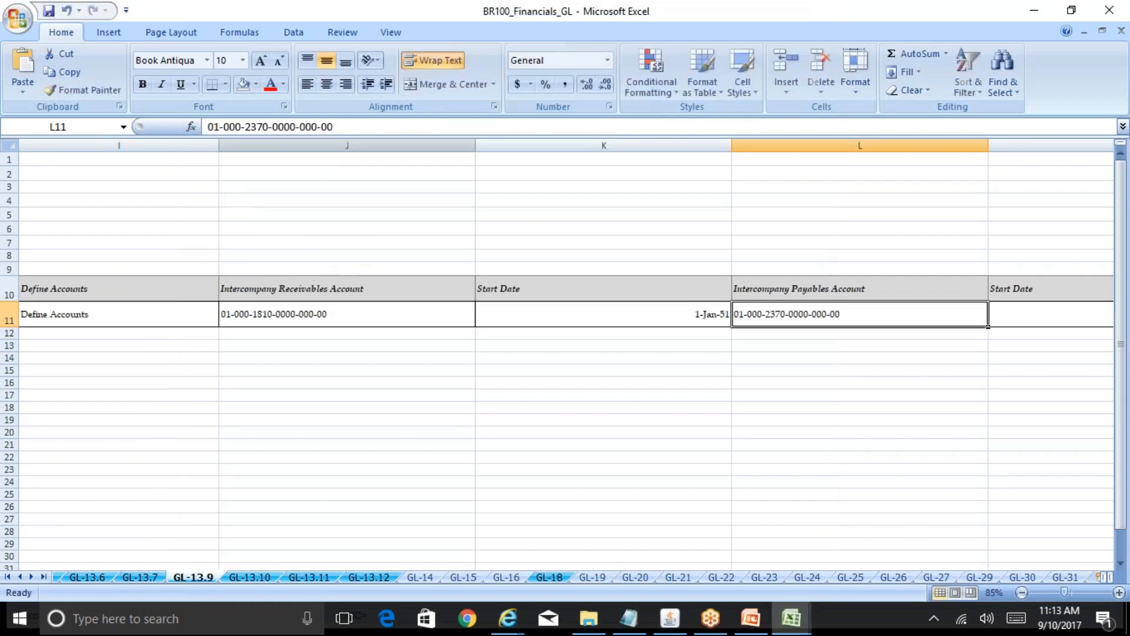
Check the payables start date in the Excel workbook, then set the Account segment to 2370 in the browser's account search.
key(Right)
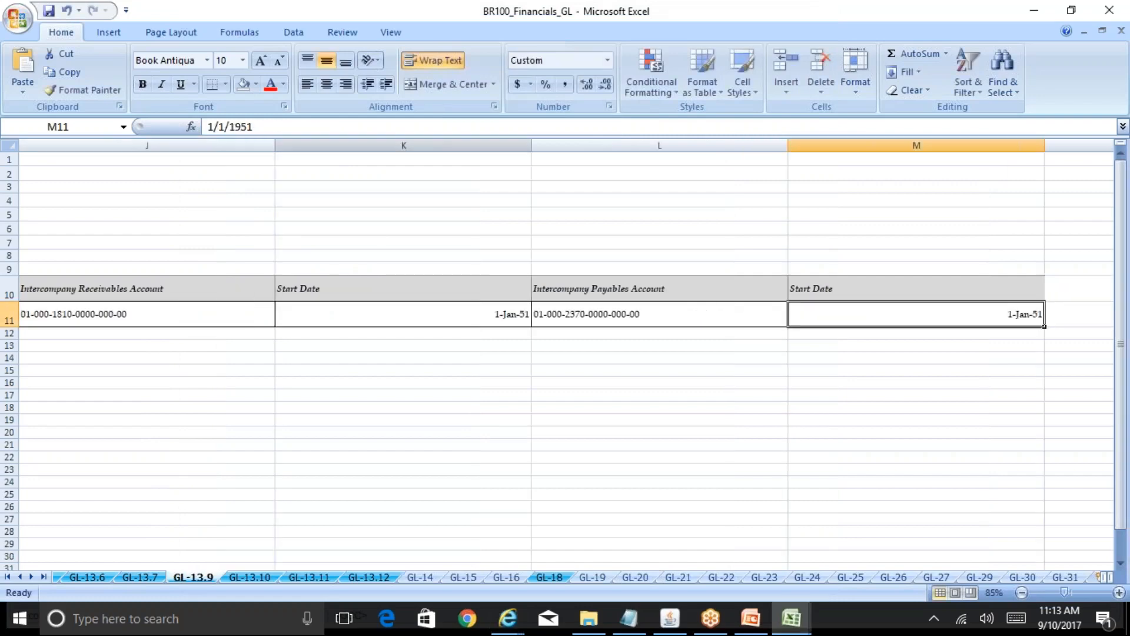
key(alt+Tab)
text(2370)
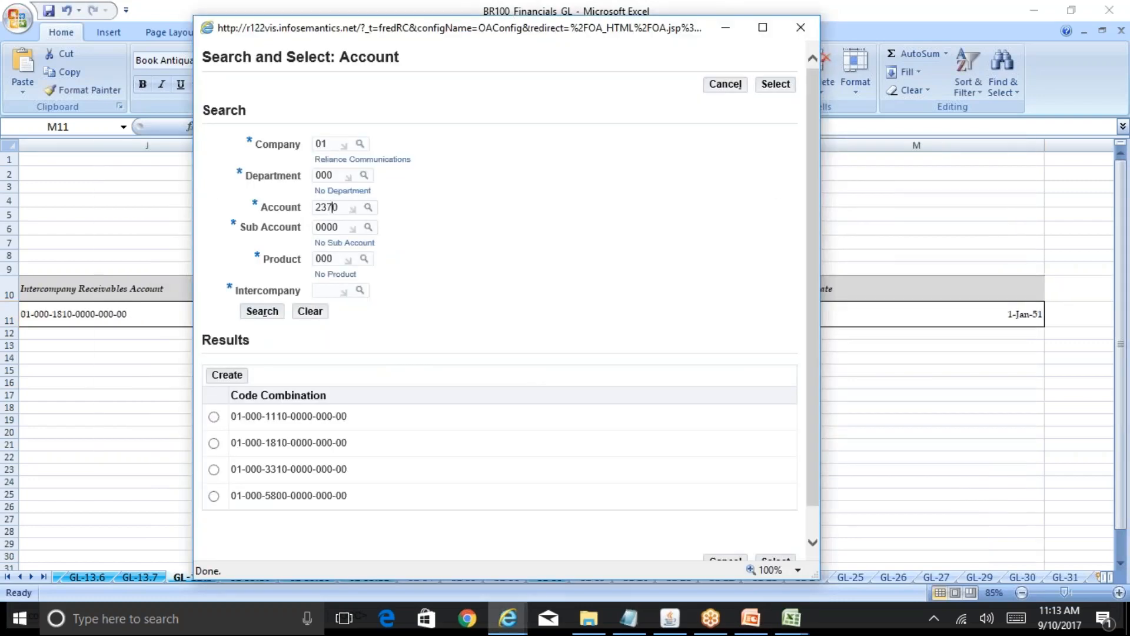
key(Tab)
key(Tab)
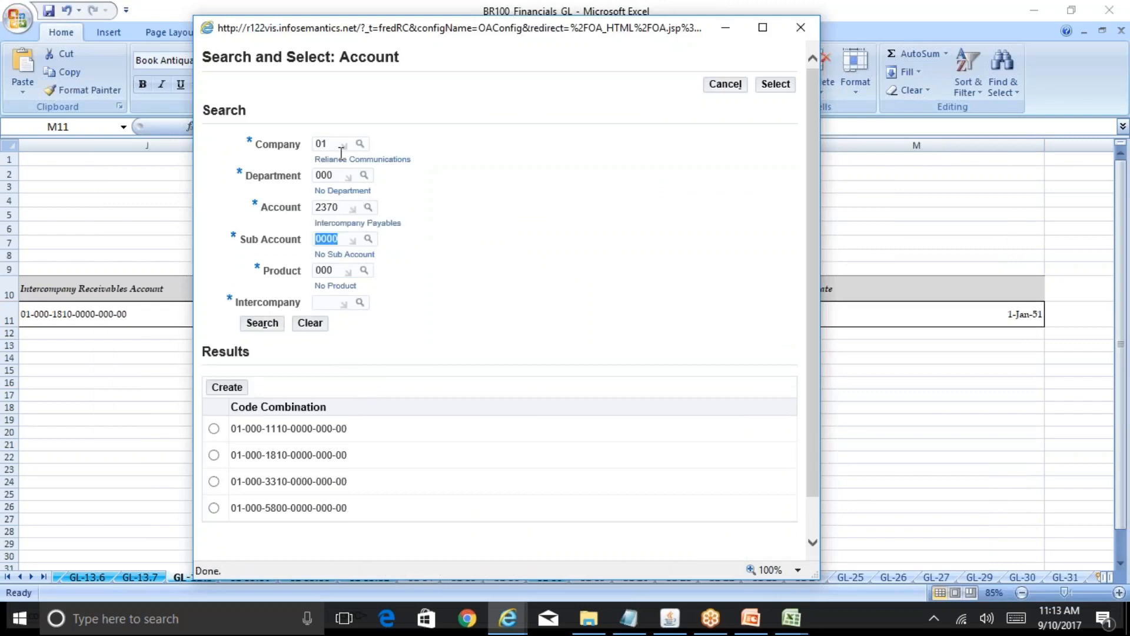
click(325, 303)
click(272, 324)
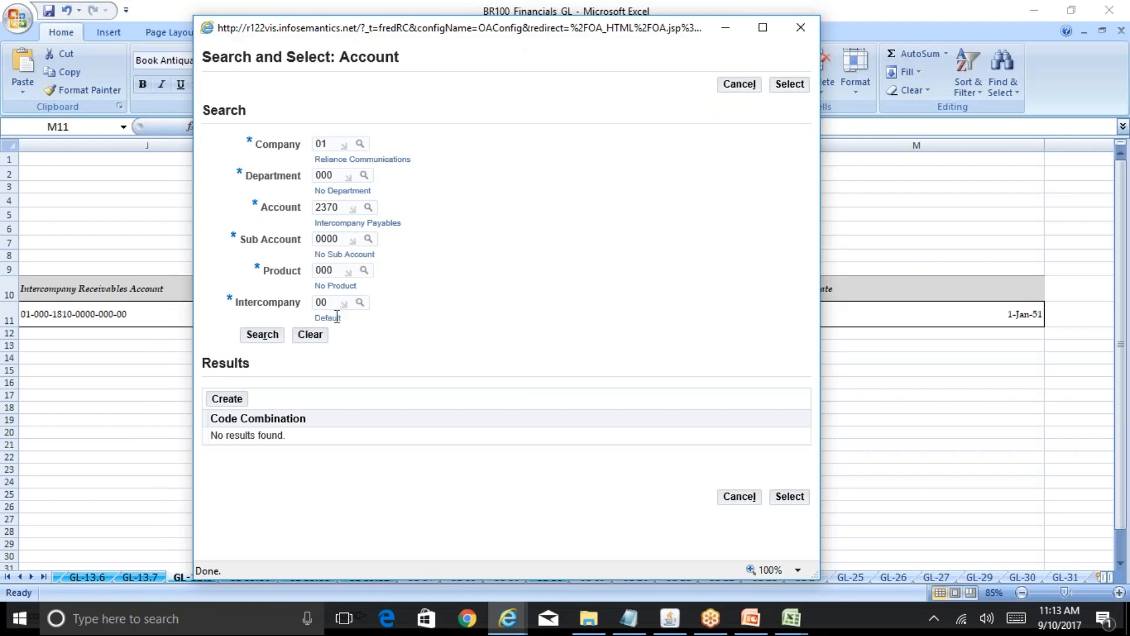
click(262, 336)
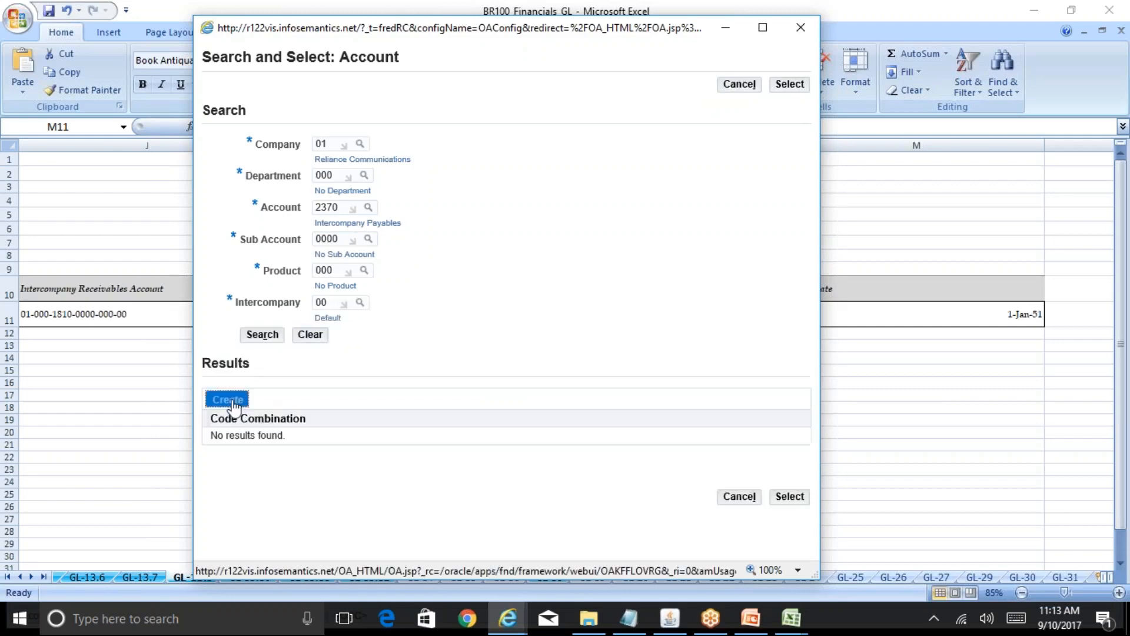
click(233, 403)
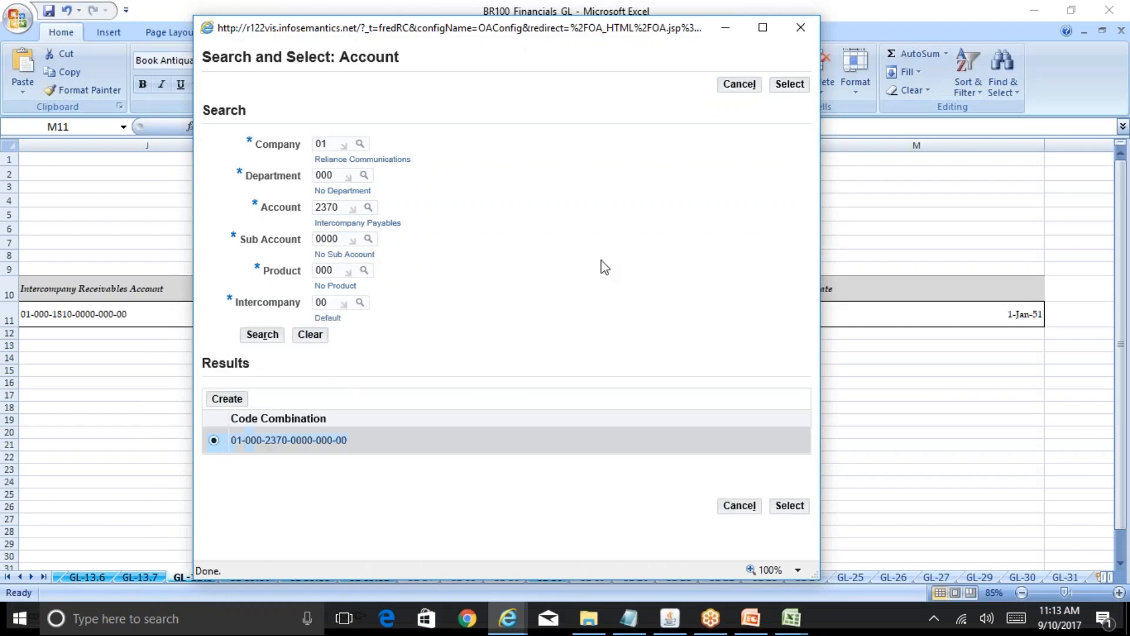
click(789, 84)
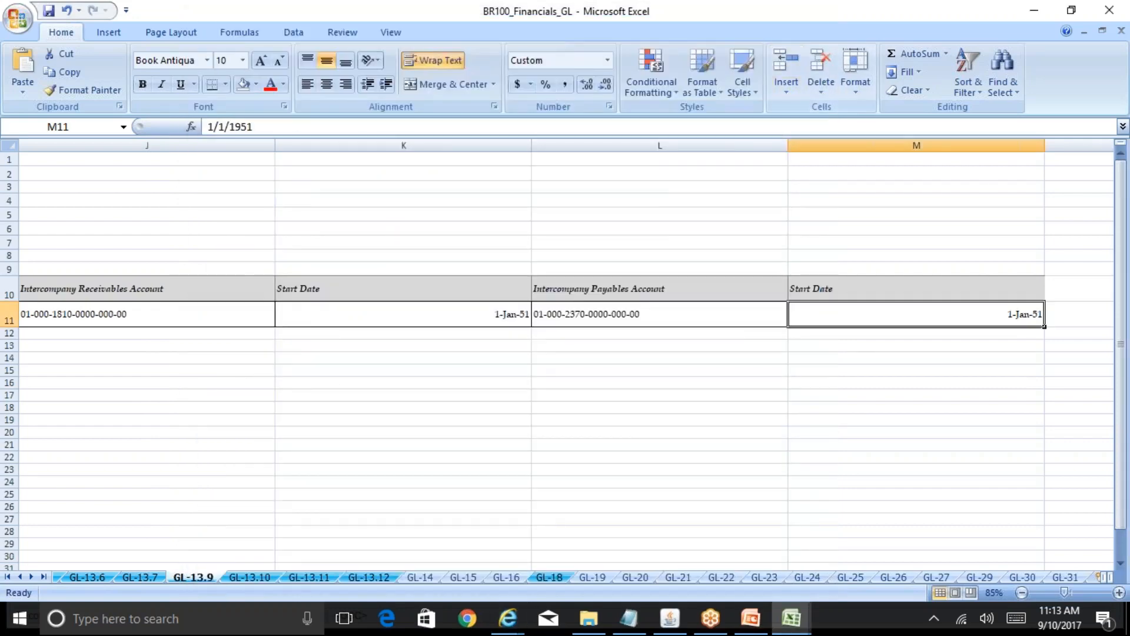
In the Accounting Setup browser window, set the intercompany payables account's start date to 01-Aug-2017 and apply the Reliance Communications accounts.
click(507, 618)
click(662, 548)
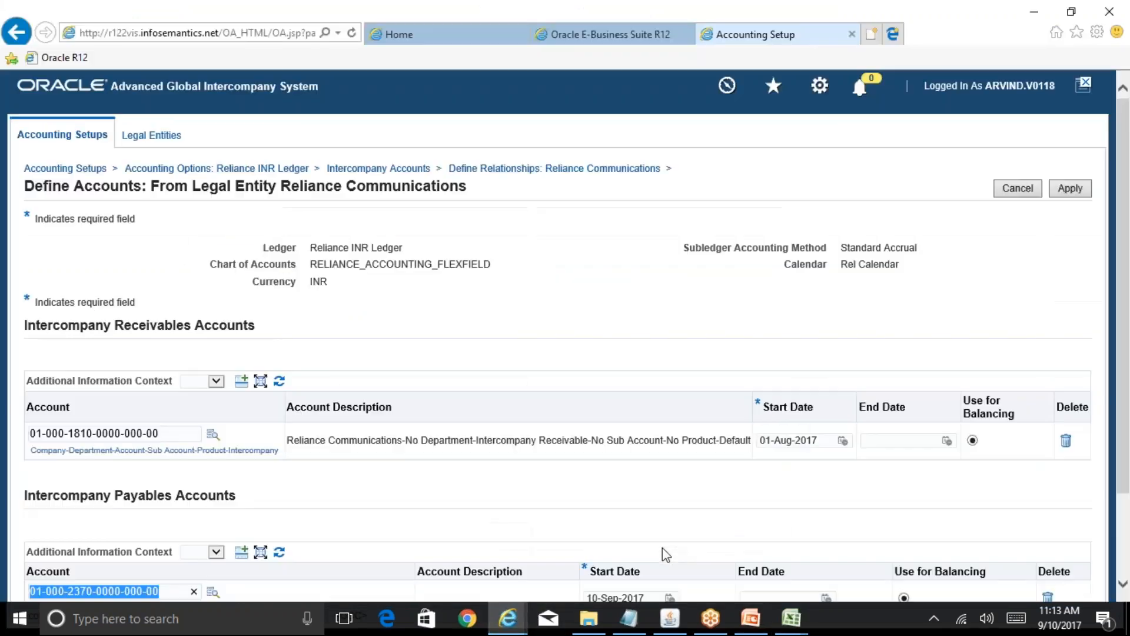
scroll(662, 547, down, 2)
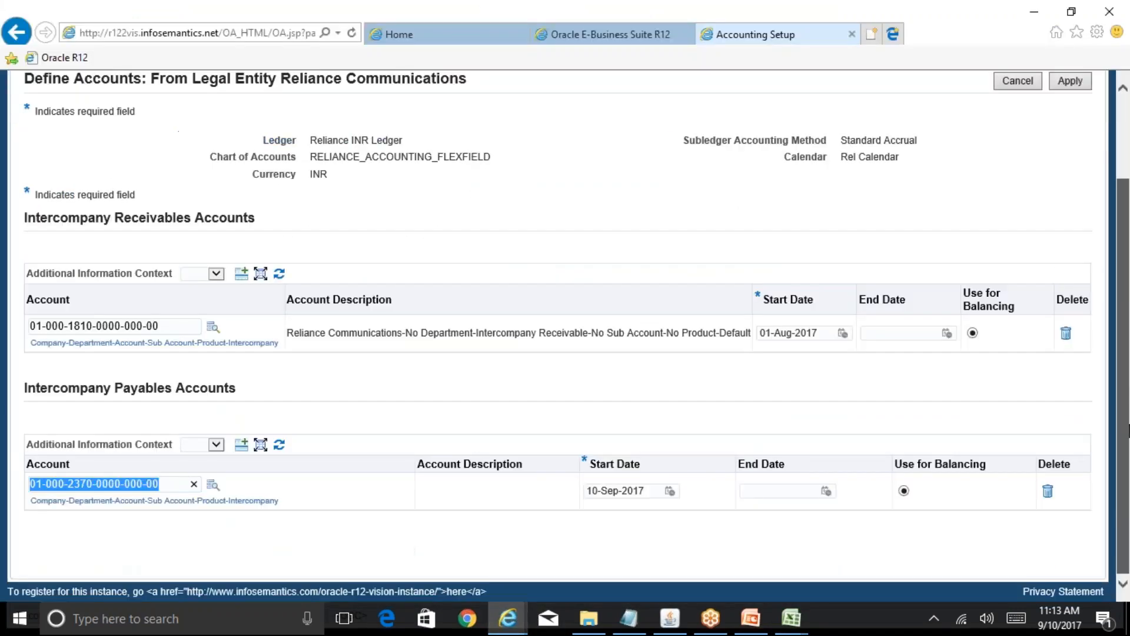
drag(647, 491, 554, 505)
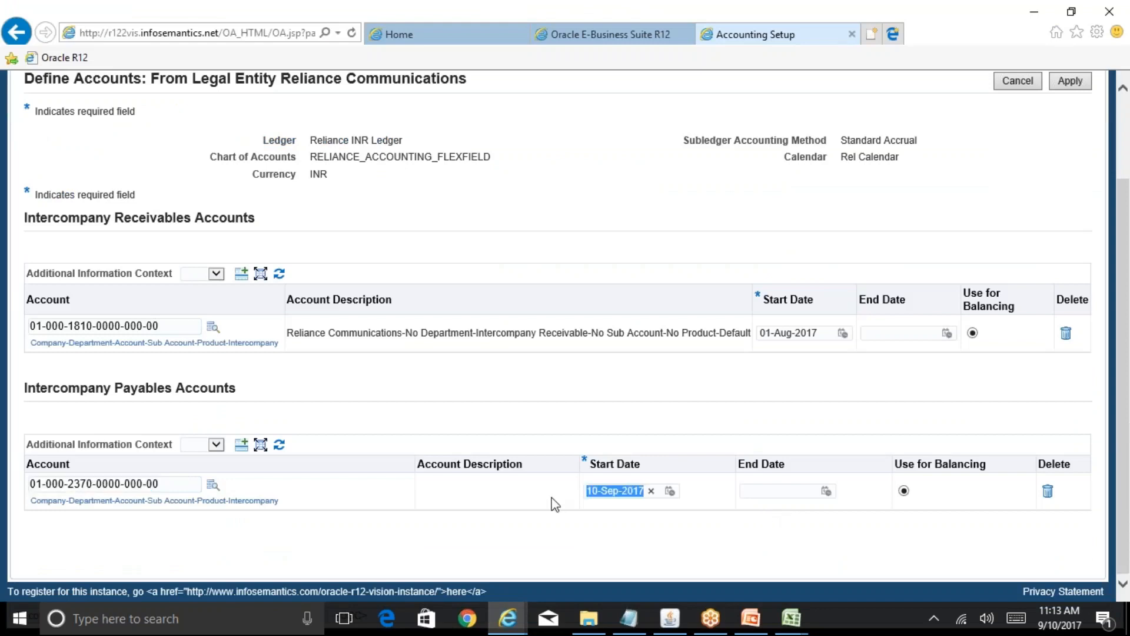
text(01-aug-2017)
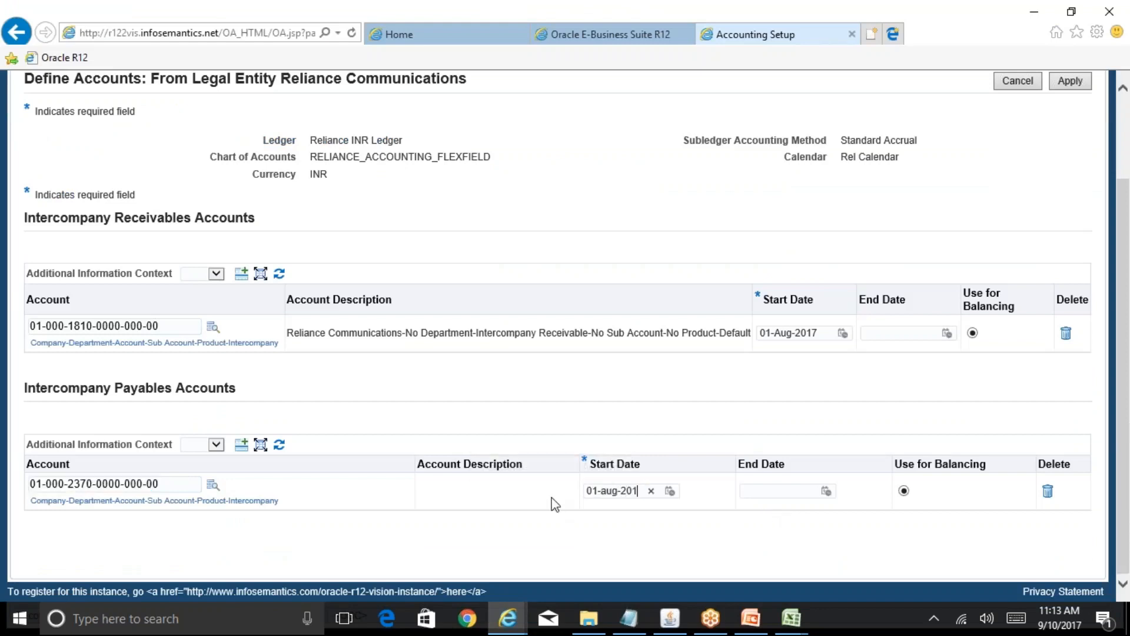
key(Tab)
click(1069, 80)
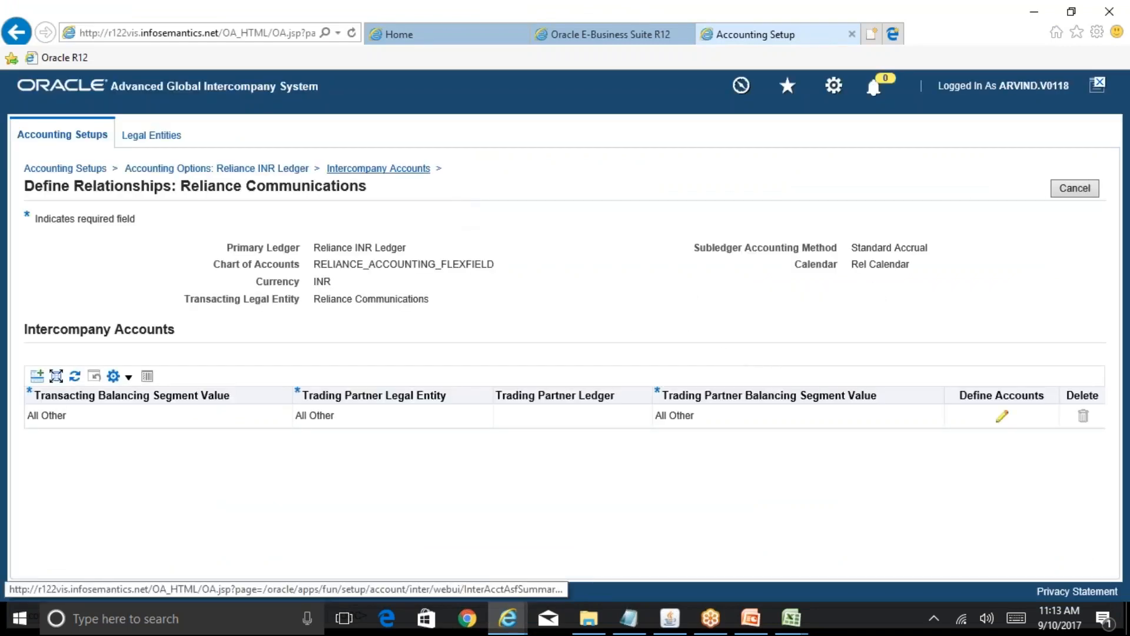
Return to Intercompany Accounts, open the relationship definition for Reliance Textiles Inc and add a new row.
click(406, 169)
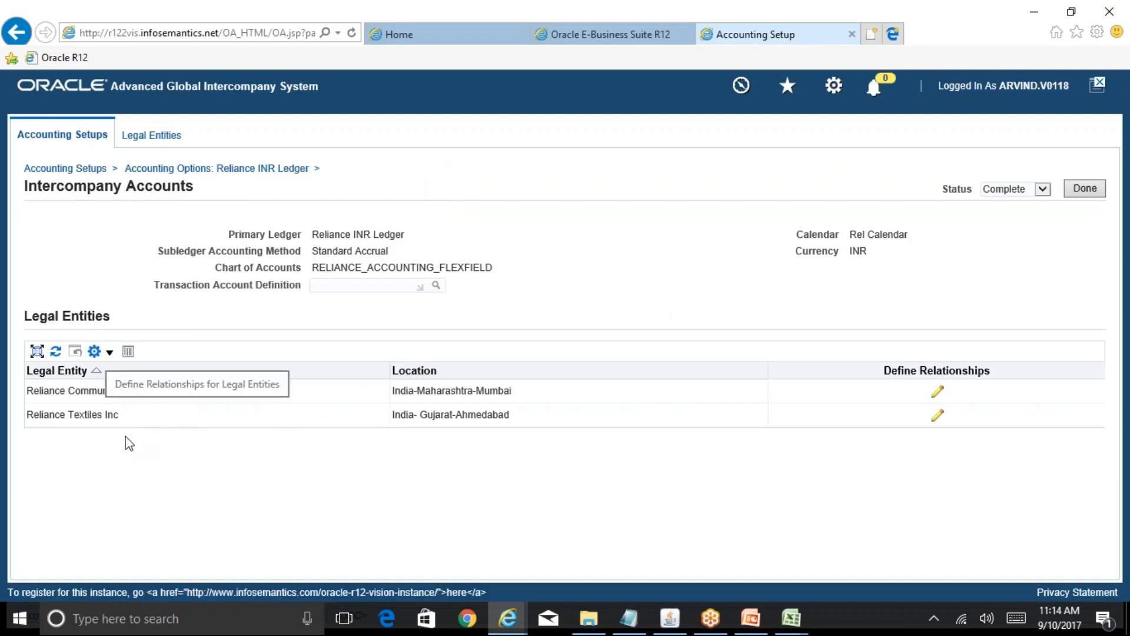
click(937, 415)
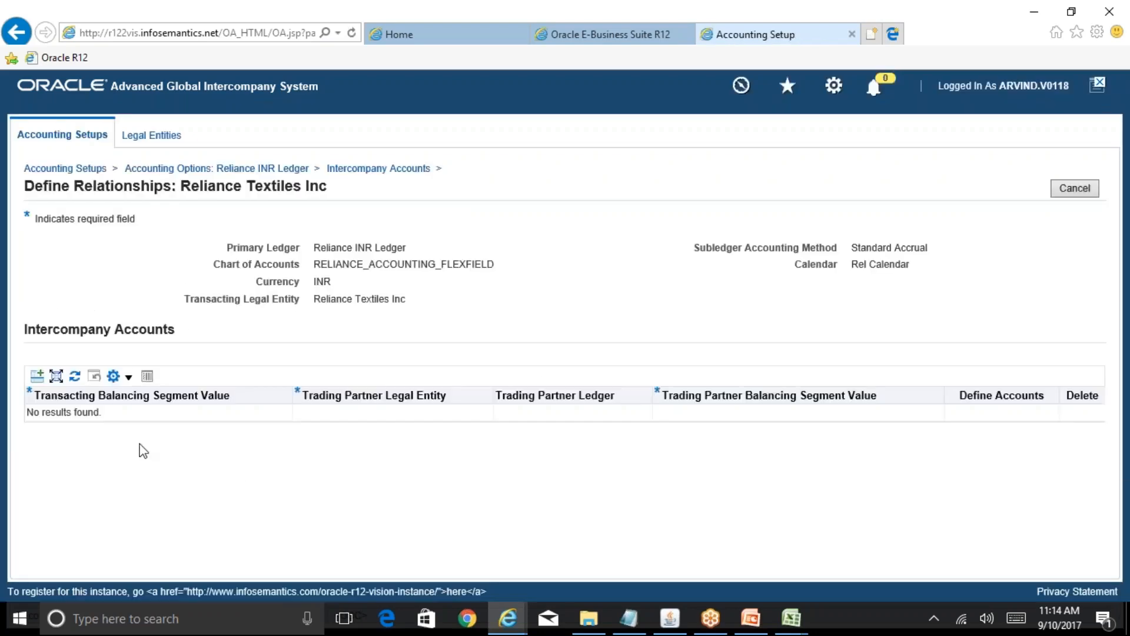
click(37, 376)
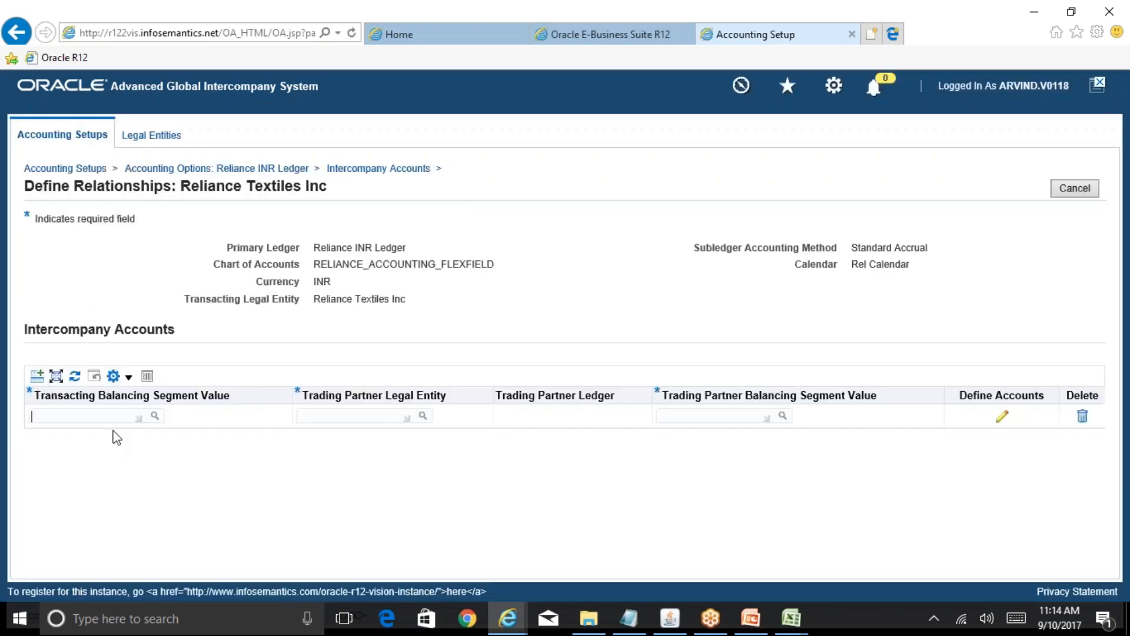
Set the row's transacting balancing segment value, trading partner legal entity and trading partner balancing segment value to All Other.
text(all other)
key(Tab)
key(Tab)
text(all ot)
key(Tab)
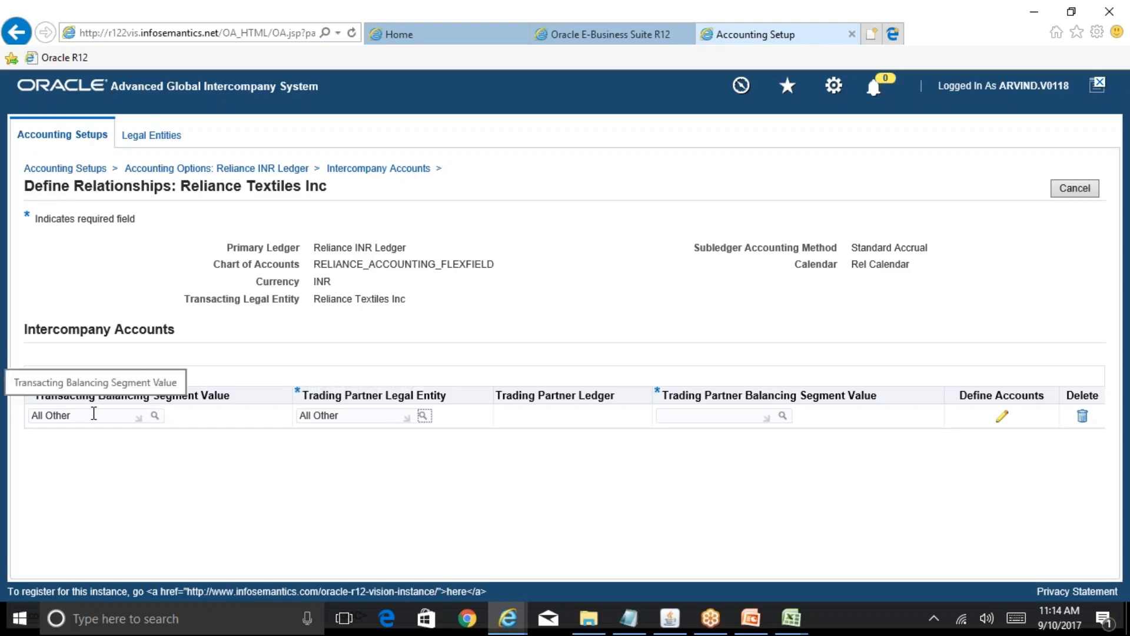
key(Tab)
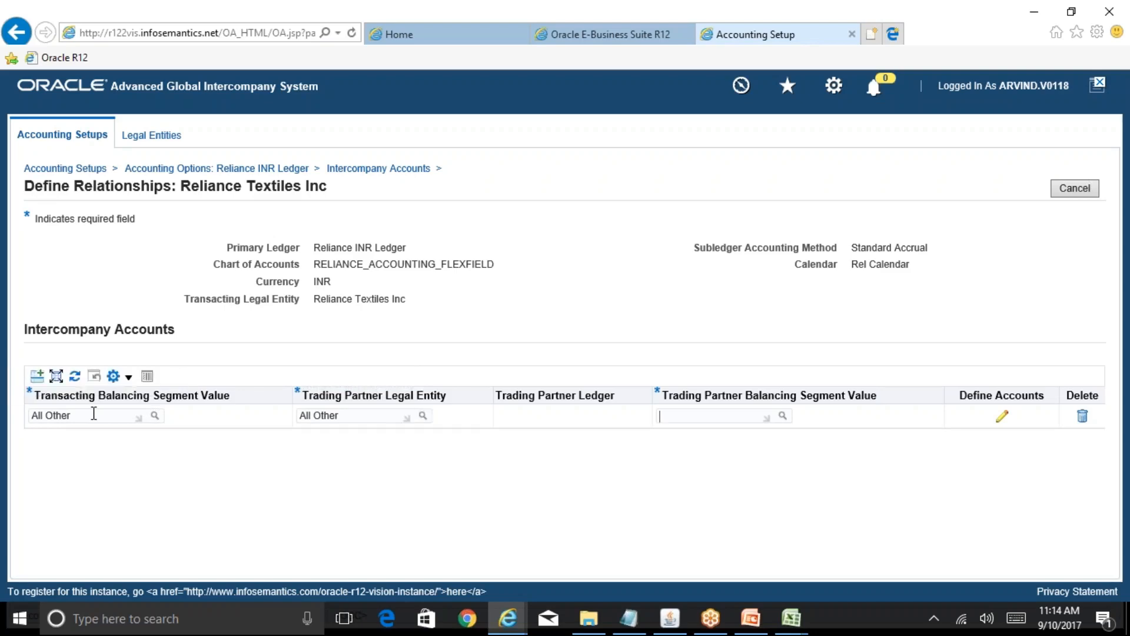
text(all other)
key(Tab)
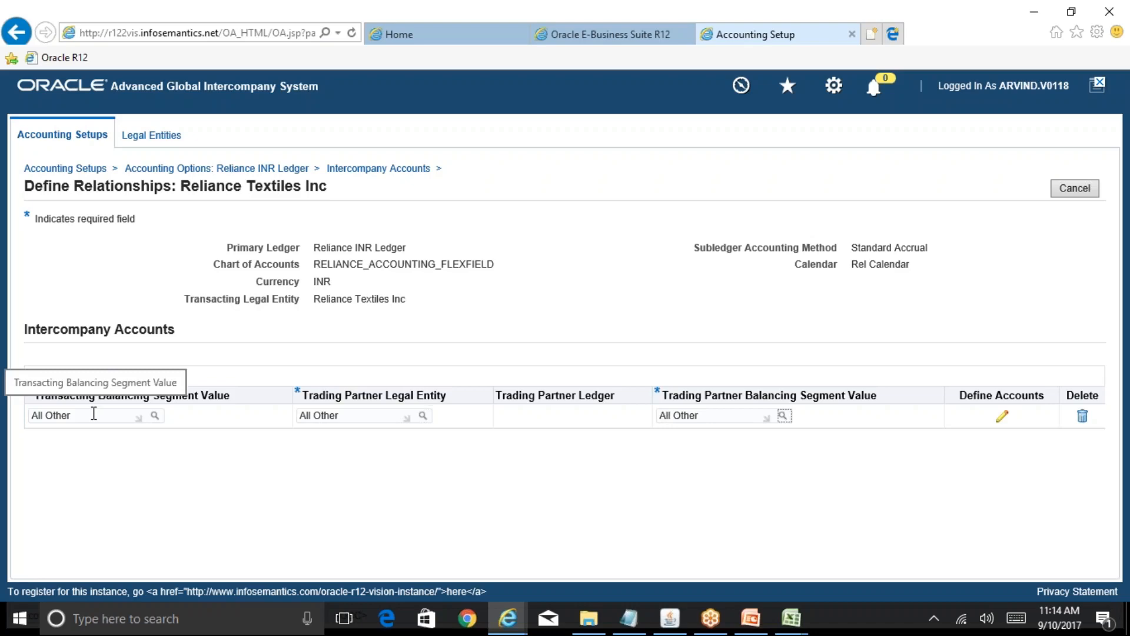
Open the account definition for the Reliance Textiles Inc relationship and add an intercompany receivables account row.
click(1000, 419)
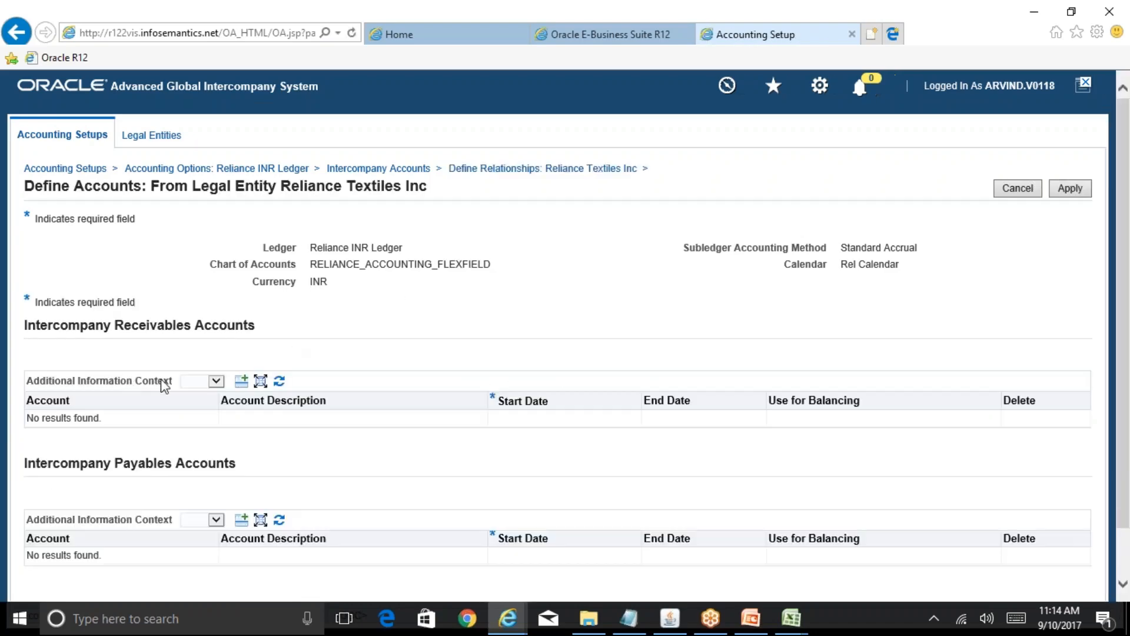
click(242, 381)
scroll(415, 381, down, 2)
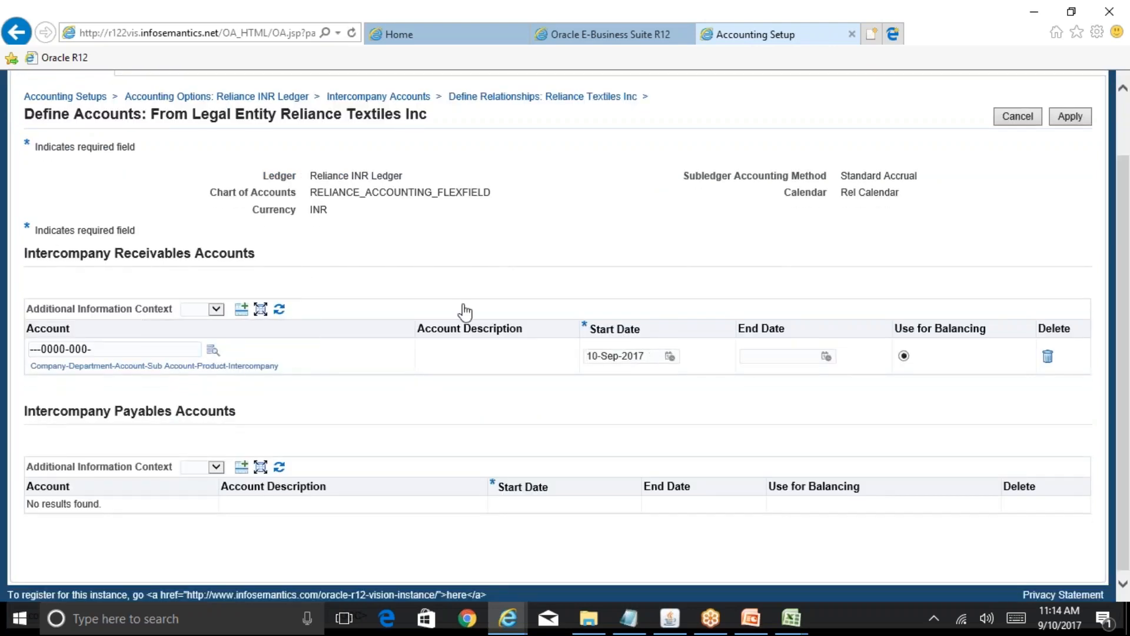
In the account search for the receivables row, set Company to 02 and Department to 000.
click(326, 147)
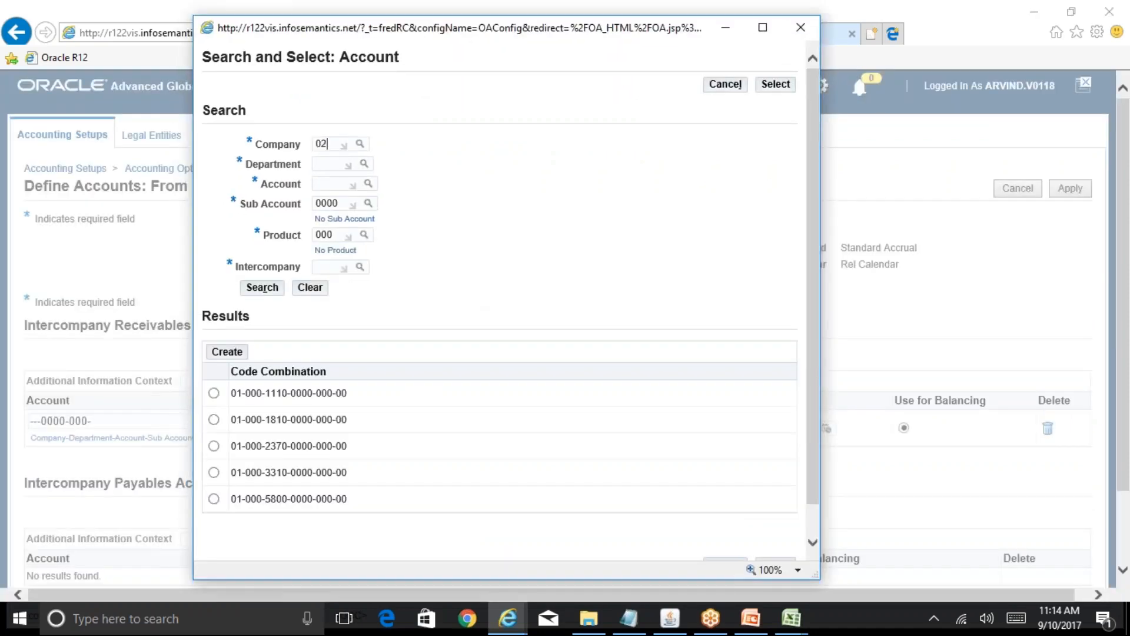
key(Tab)
click(331, 176)
text(000)
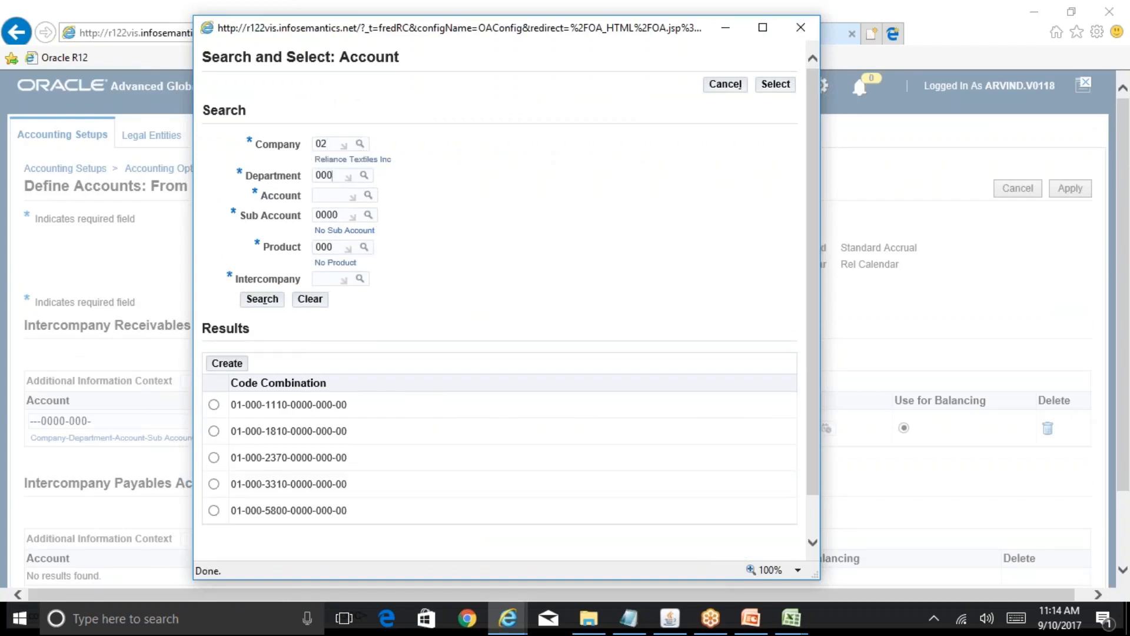
click(698, 473)
Switch to the BR100_Financials_GL workbook in Excel and look up the Intercompany Receivables Account combination on sheet GL-13.9.
mouse_move(791, 618)
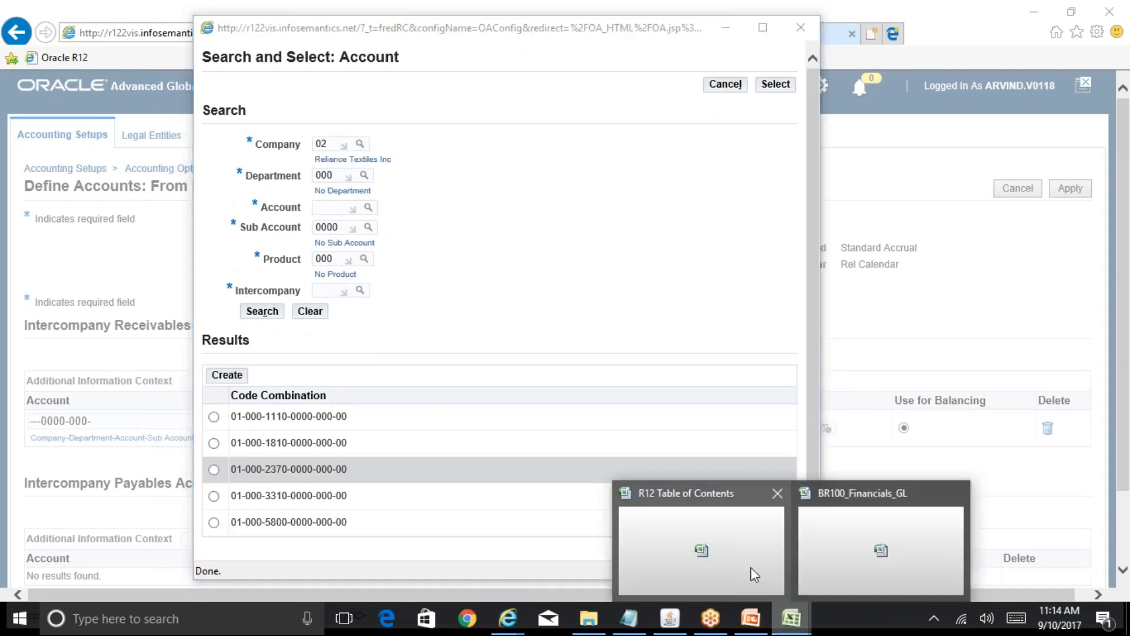
click(844, 550)
click(538, 360)
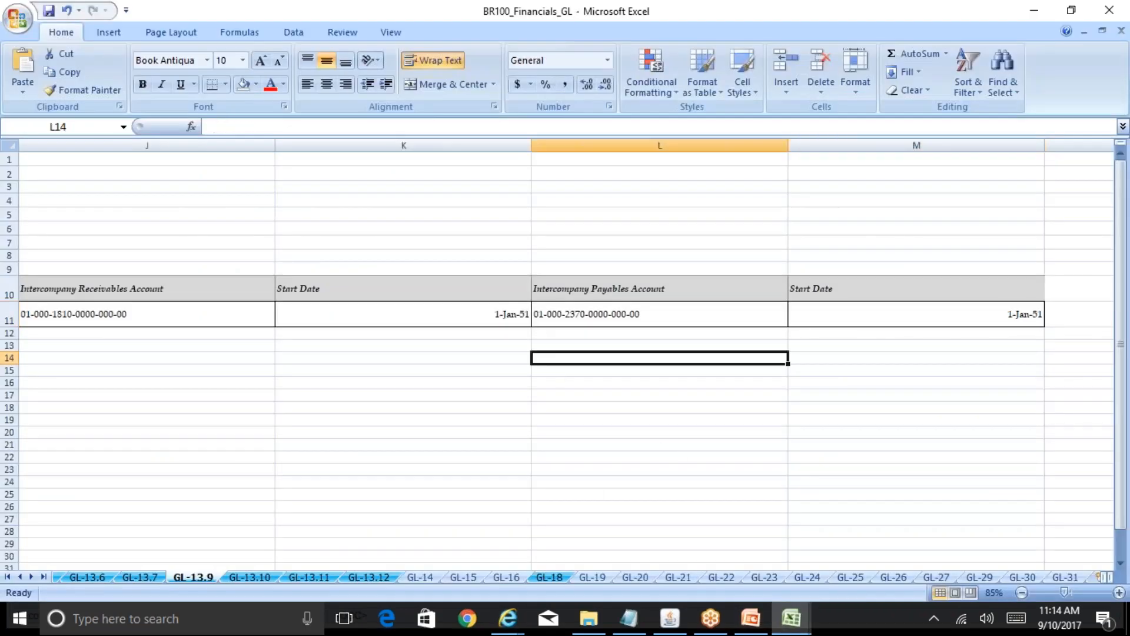
key(Left)
key(Left)
key(Left)
key(Up)
key(Up)
key(Right)
key(Up)
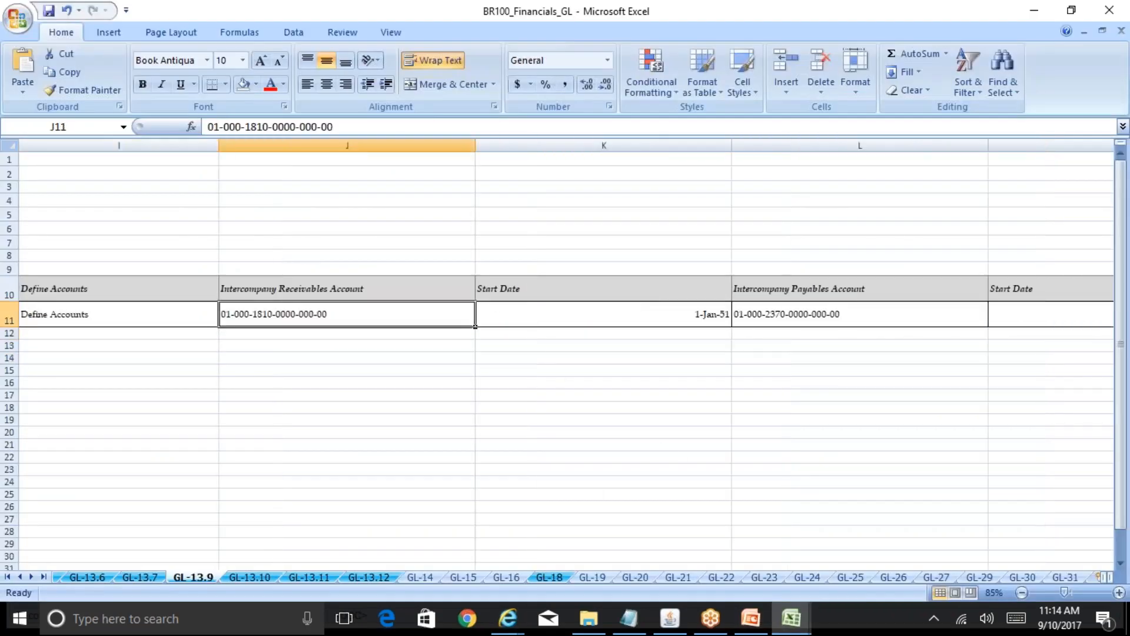
Return to the Oracle account search window, set Account to 1810 and Intercompany to 00, and search for the combination.
mouse_move(508, 618)
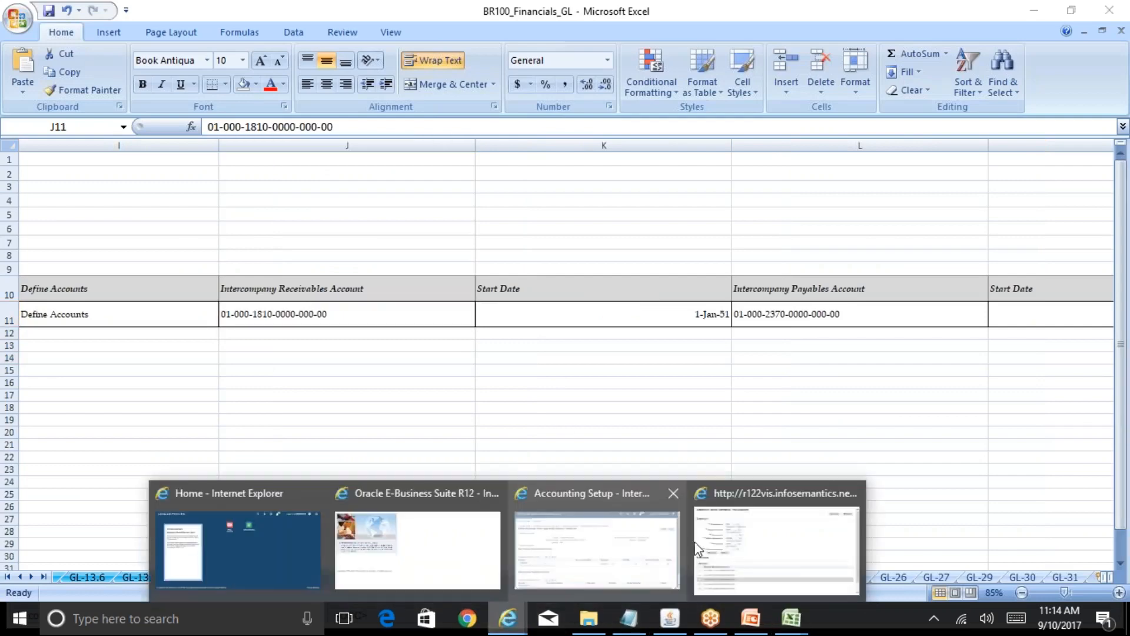
click(730, 544)
click(328, 208)
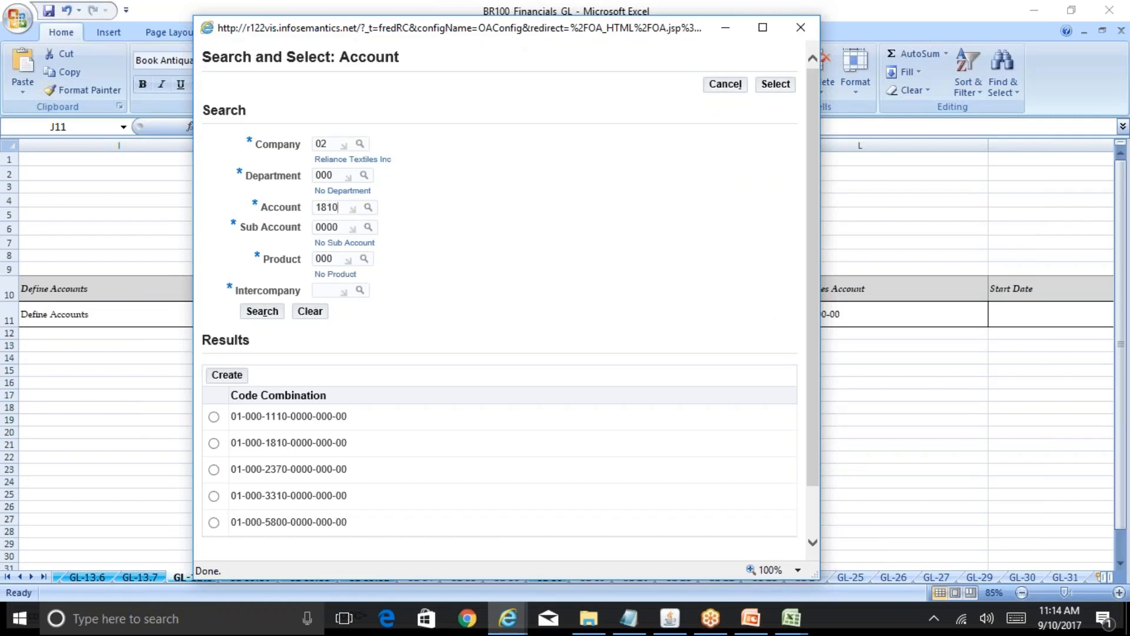
click(331, 289)
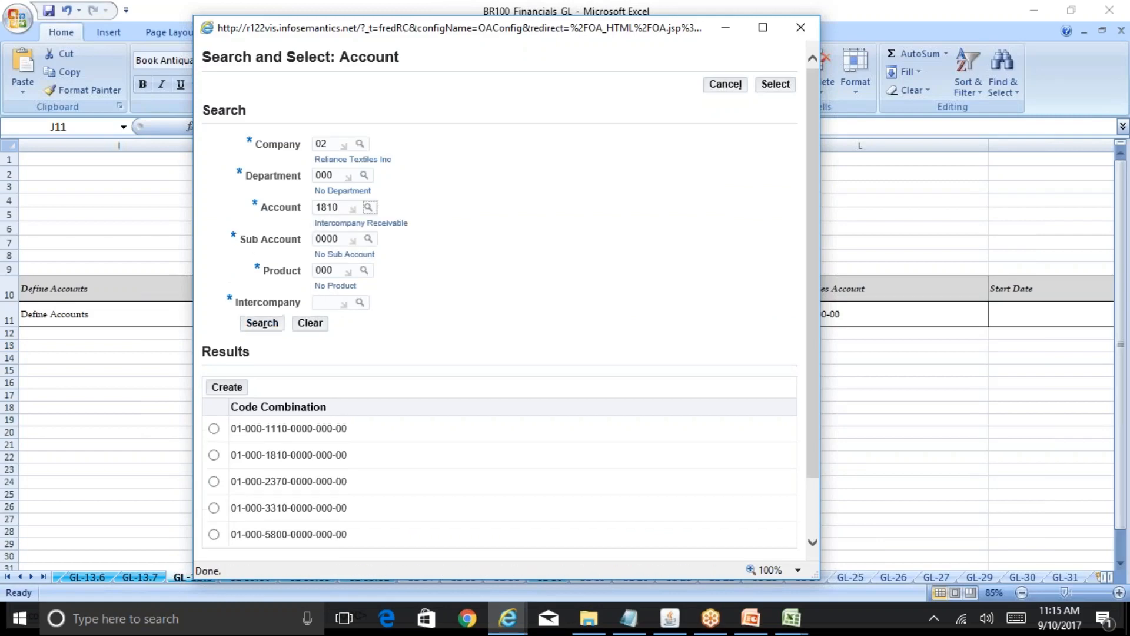
click(333, 300)
text(00)
click(262, 322)
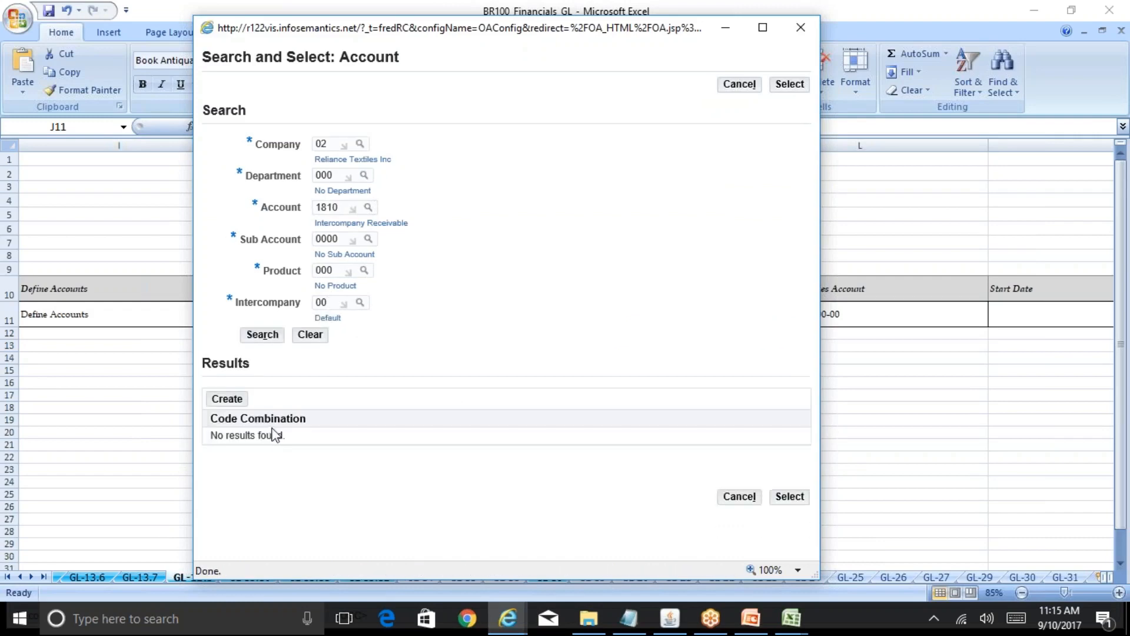
click(219, 399)
click(214, 440)
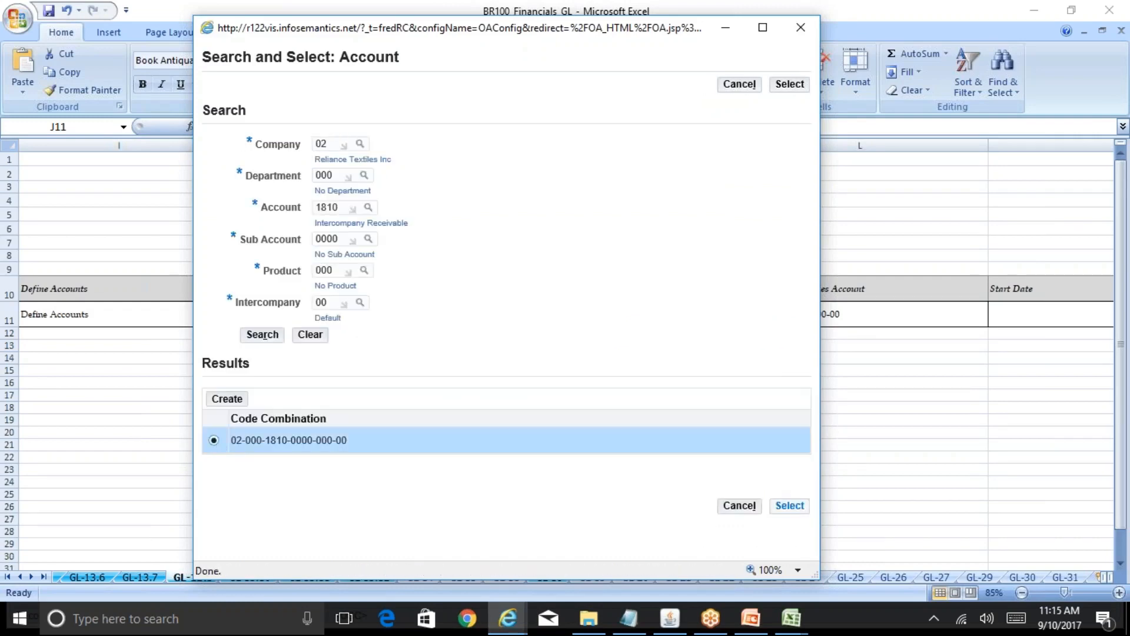
click(789, 506)
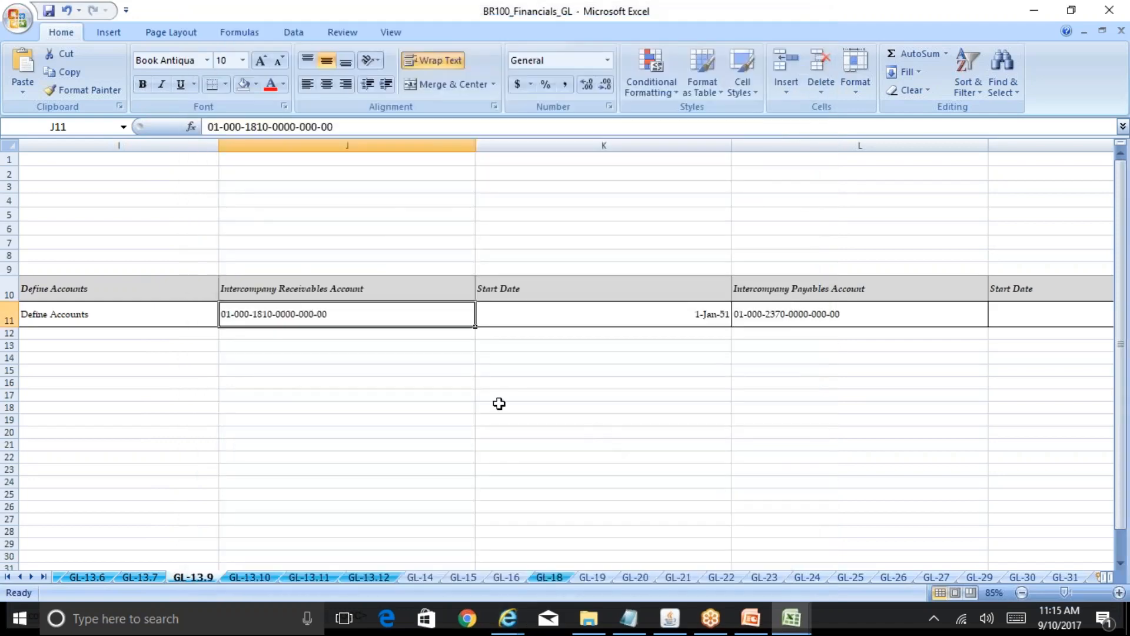
key(ctrl+c)
key(Down)
key(ctrl+v)
key(F2)
key(Left)
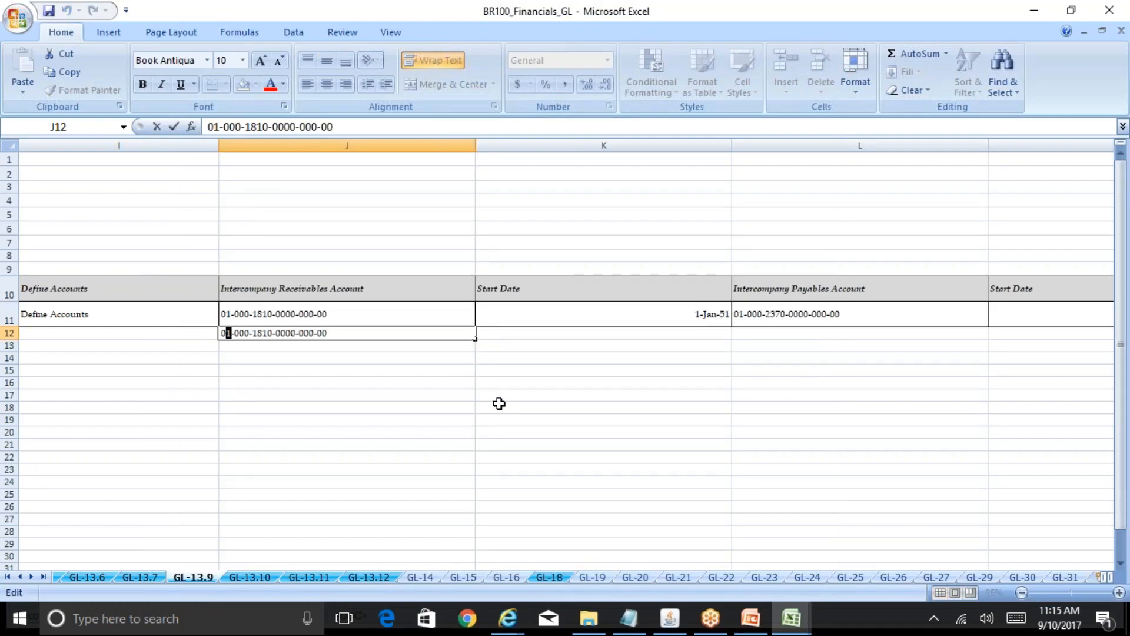
text(2)
key(Return)
key(Up)
key(Right)
key(Right)
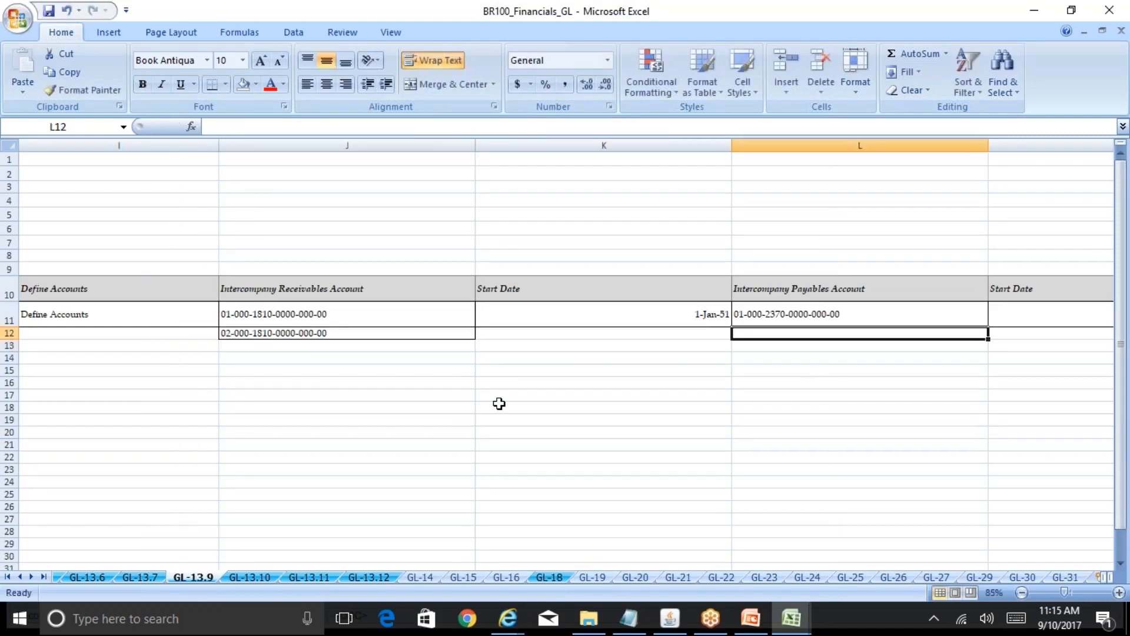
key(Up)
key(ctrl+c)
key(Down)
key(ctrl+v)
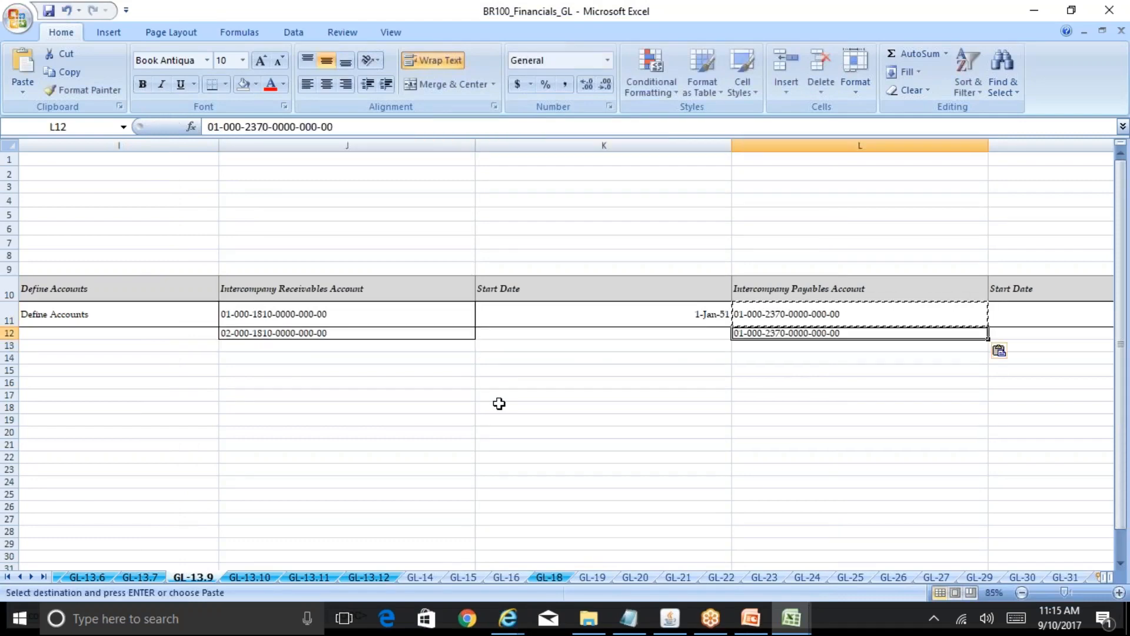
key(F2)
key(Left)
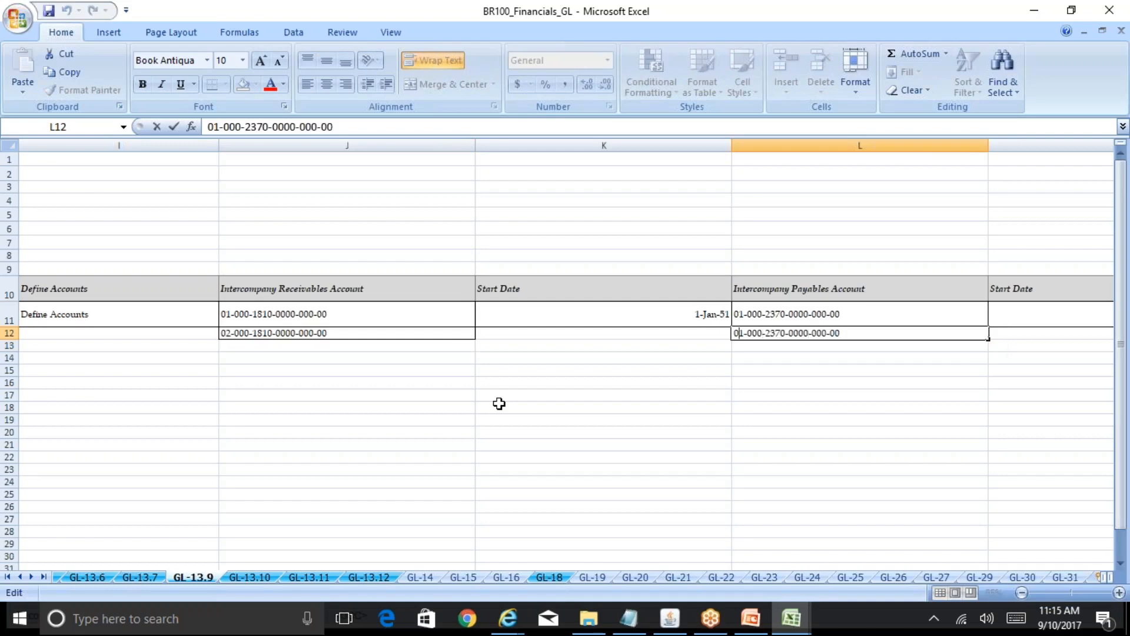
text(2)
key(Return)
key(Up)
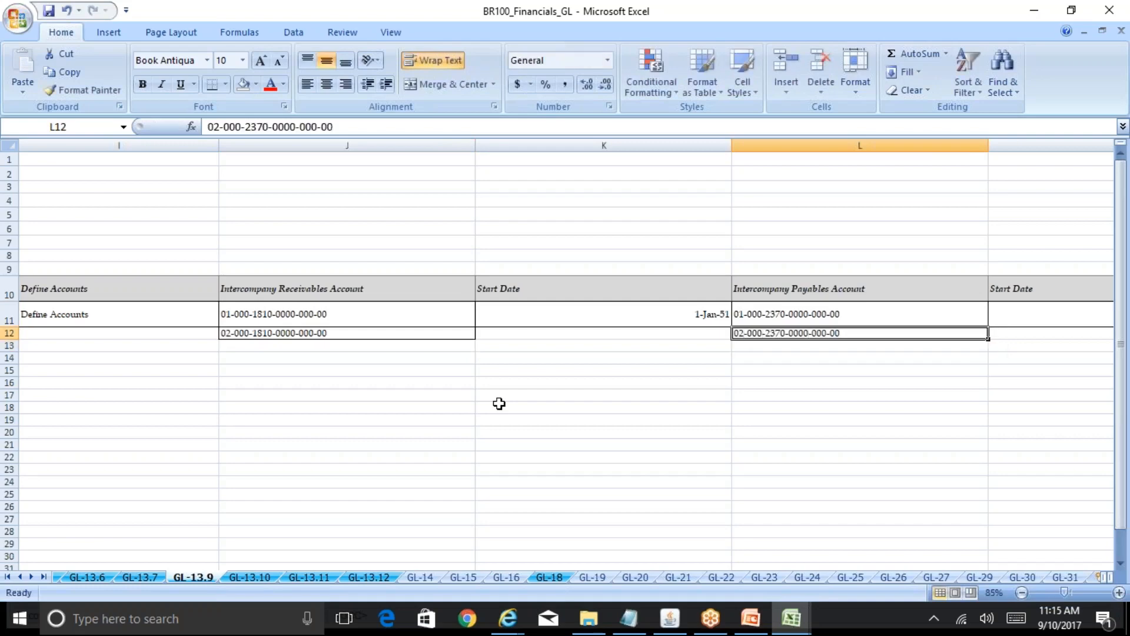
key(ctrl+c)
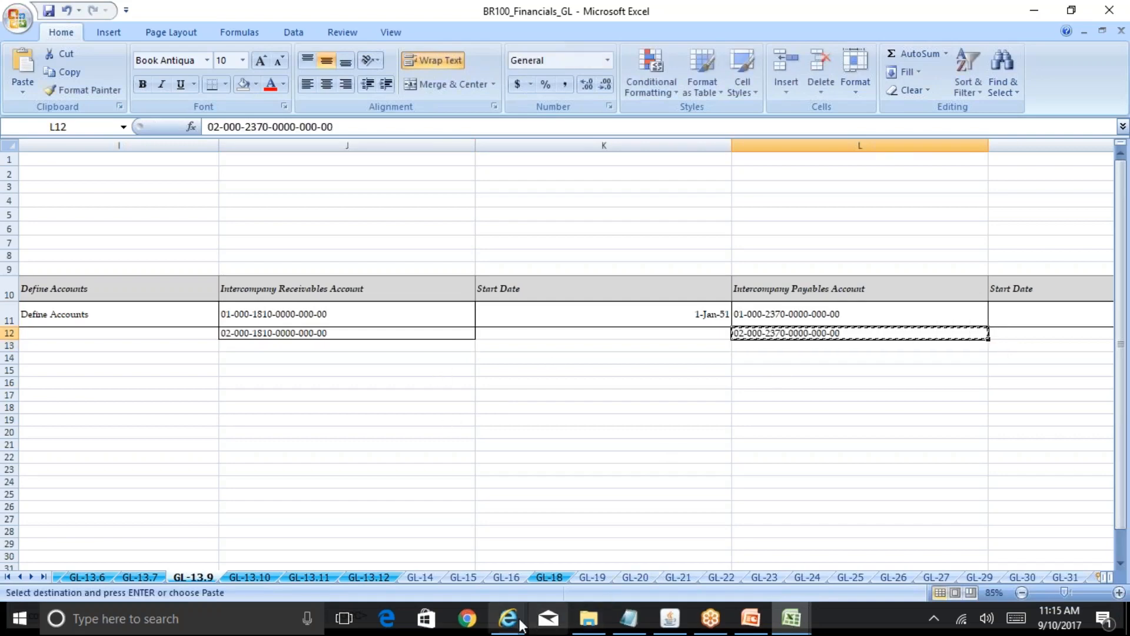
Switch back to Accounting Setup in Internet Explorer and set the receivables account's start date to 01-Aug-2017.
click(677, 548)
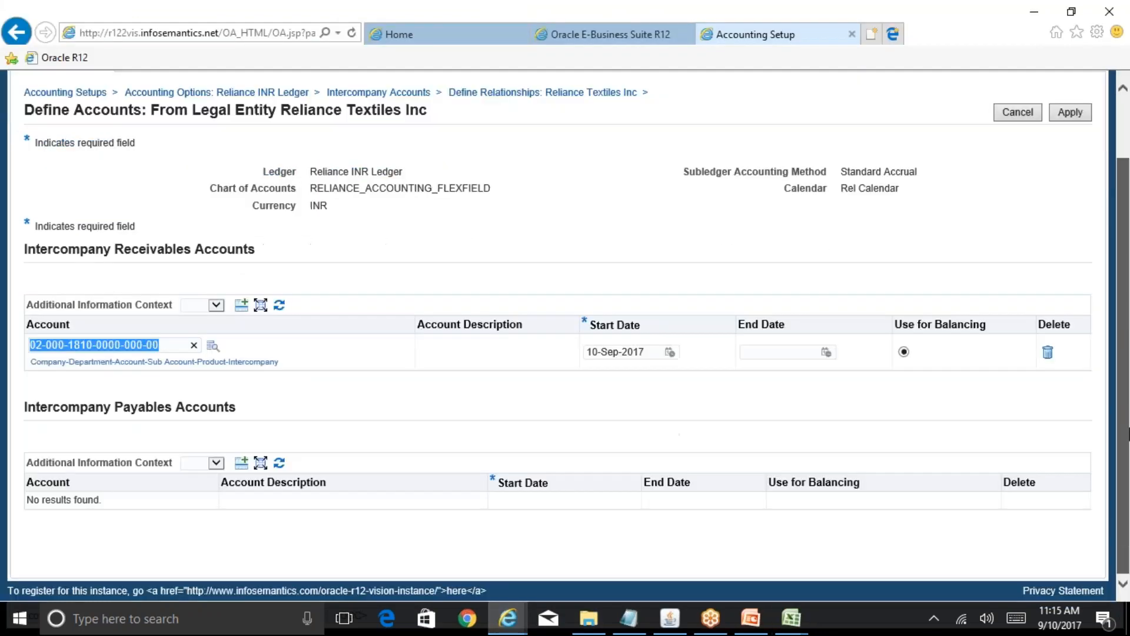
key(Tab)
key(Tab)
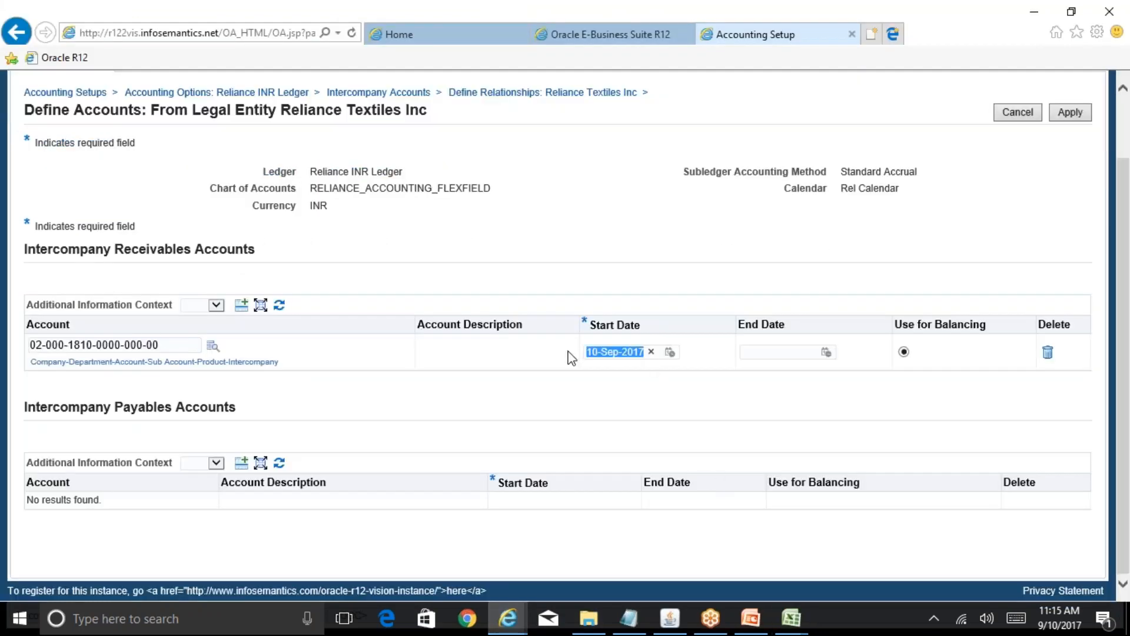
text(01-aug-2017)
key(Tab)
click(242, 463)
click(118, 502)
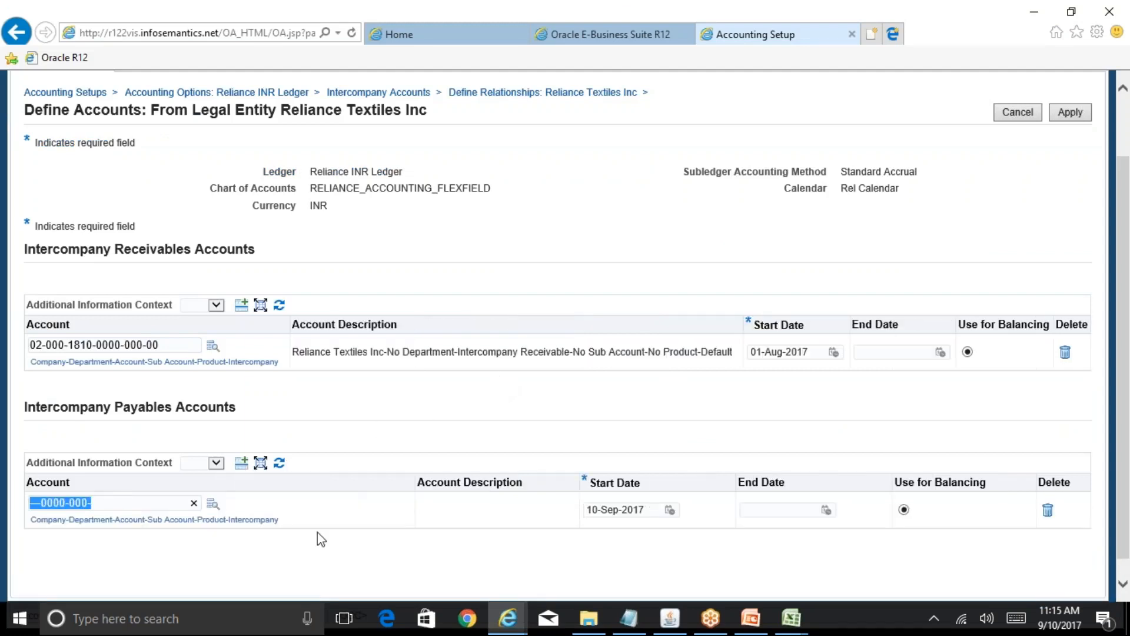
key(ctrl+v)
key(Tab)
key(Tab)
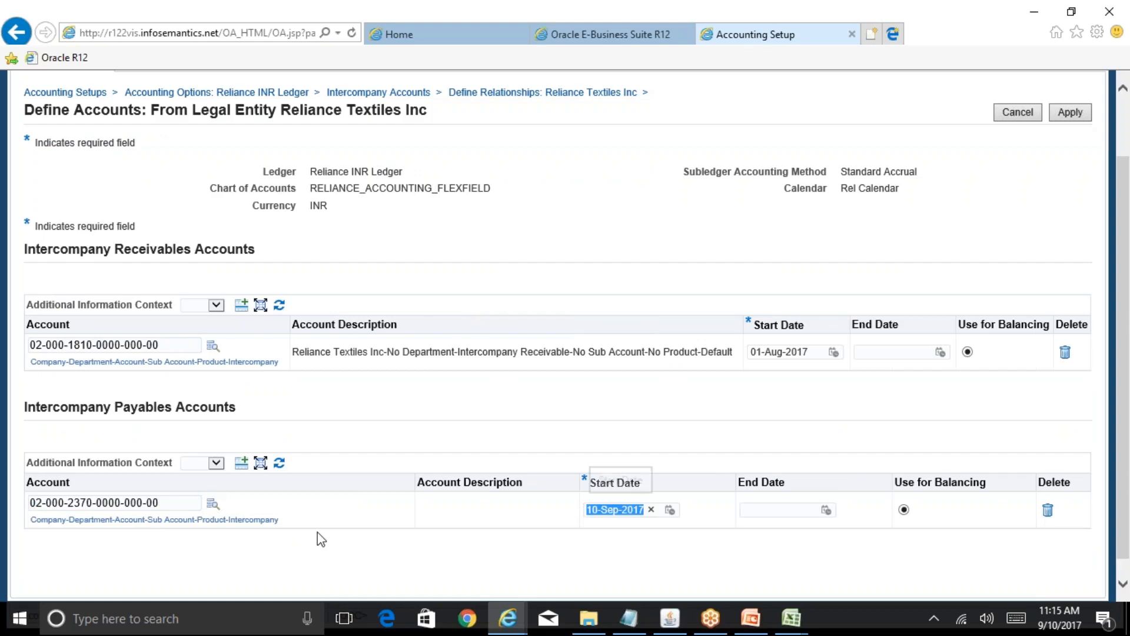
text(01-aug-2017)
key(Tab)
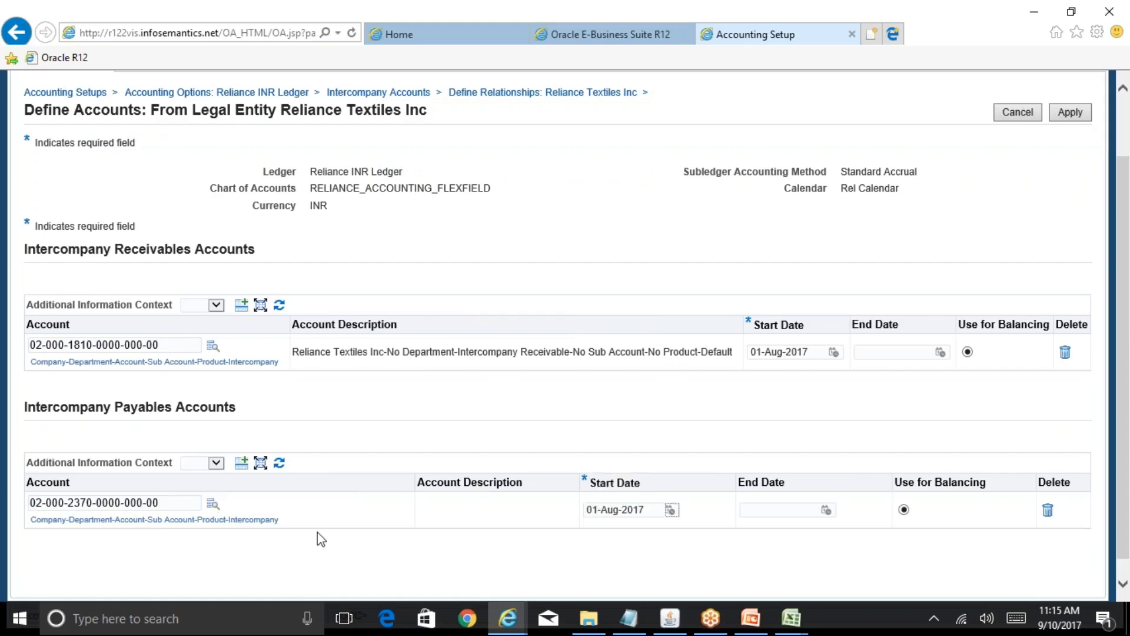
click(1069, 112)
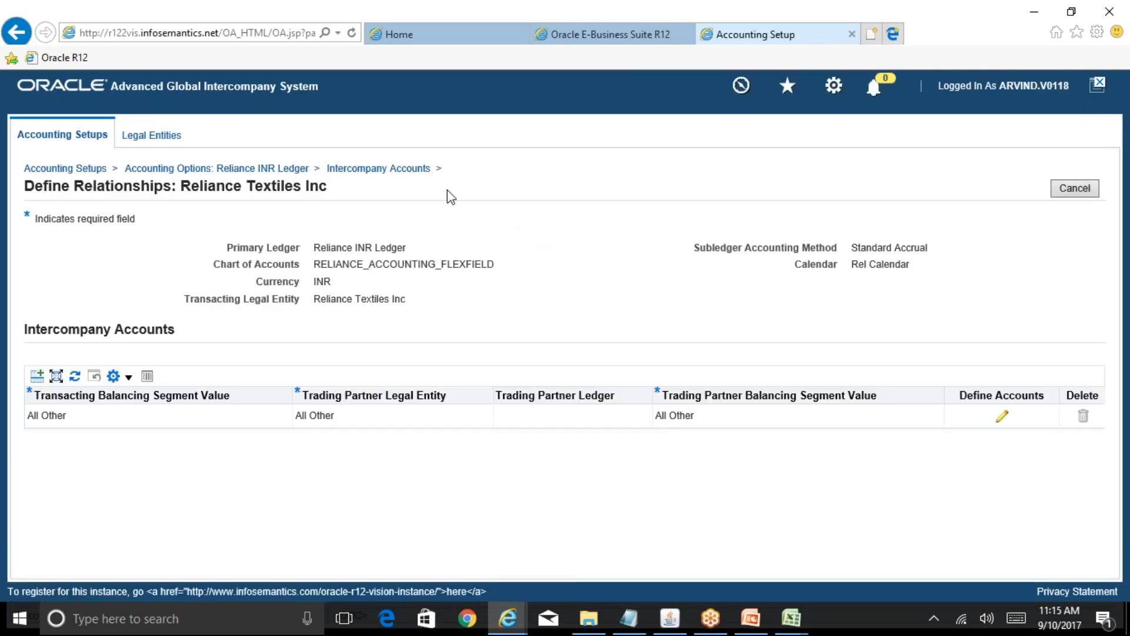
click(419, 169)
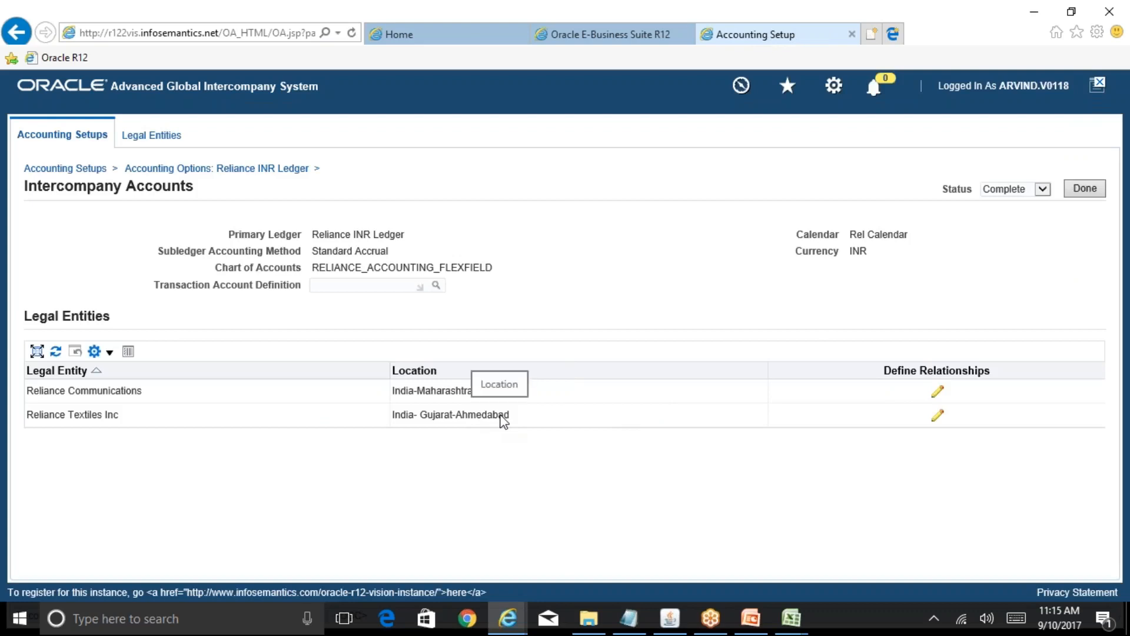
Switch to the Oracle Applications forms window and open a new journal from the Enter Journals function.
click(670, 618)
click(39, 318)
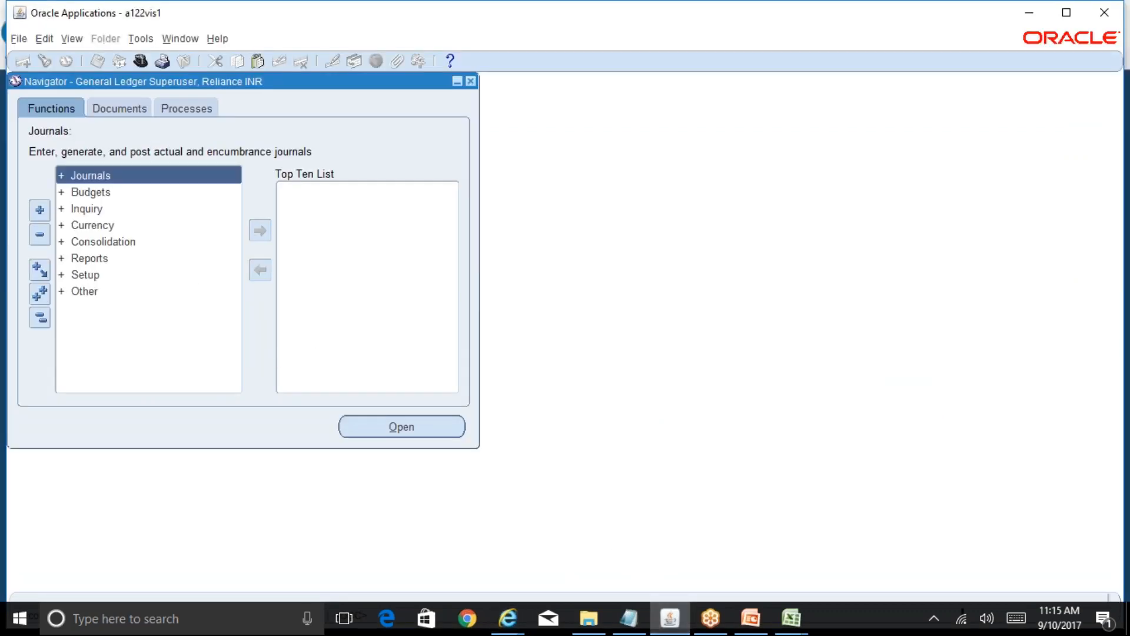
double_click(163, 177)
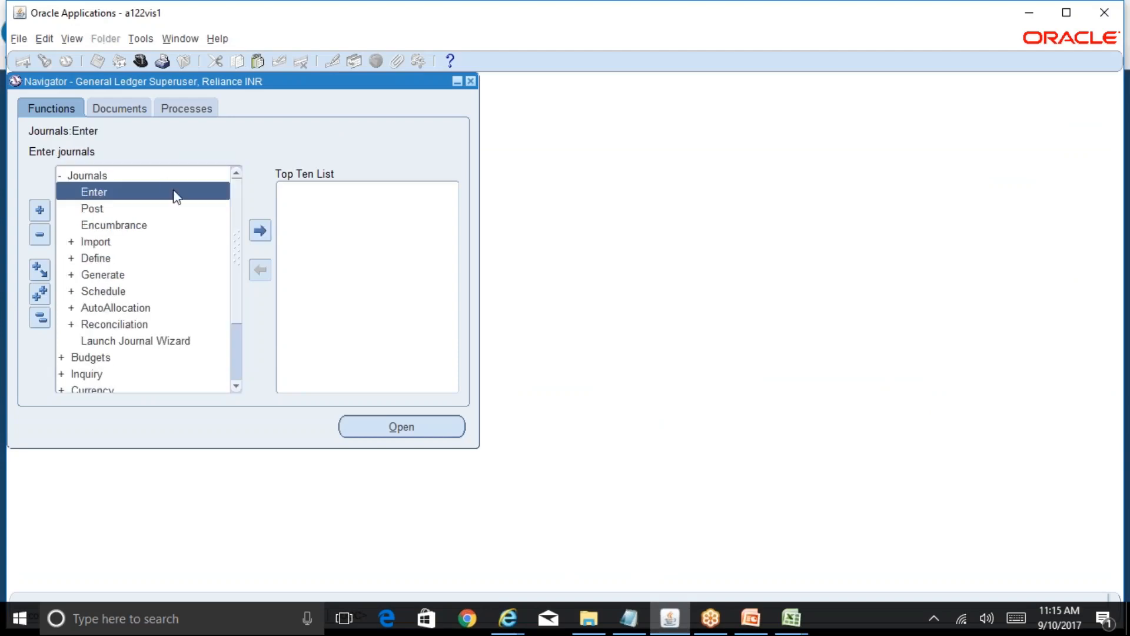
double_click(172, 190)
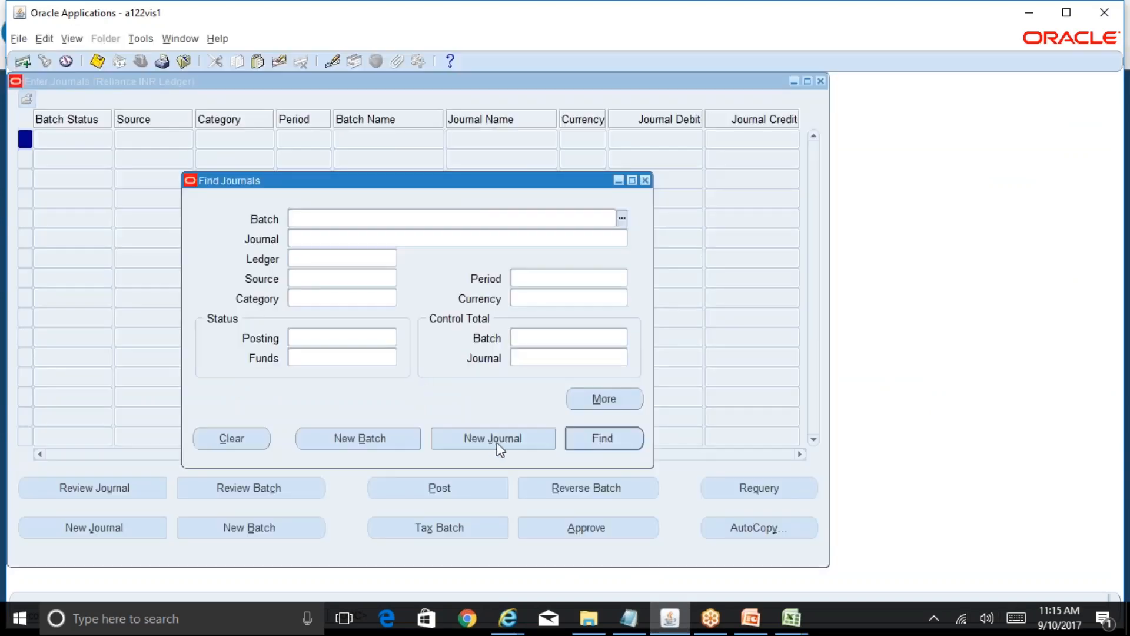
click(497, 443)
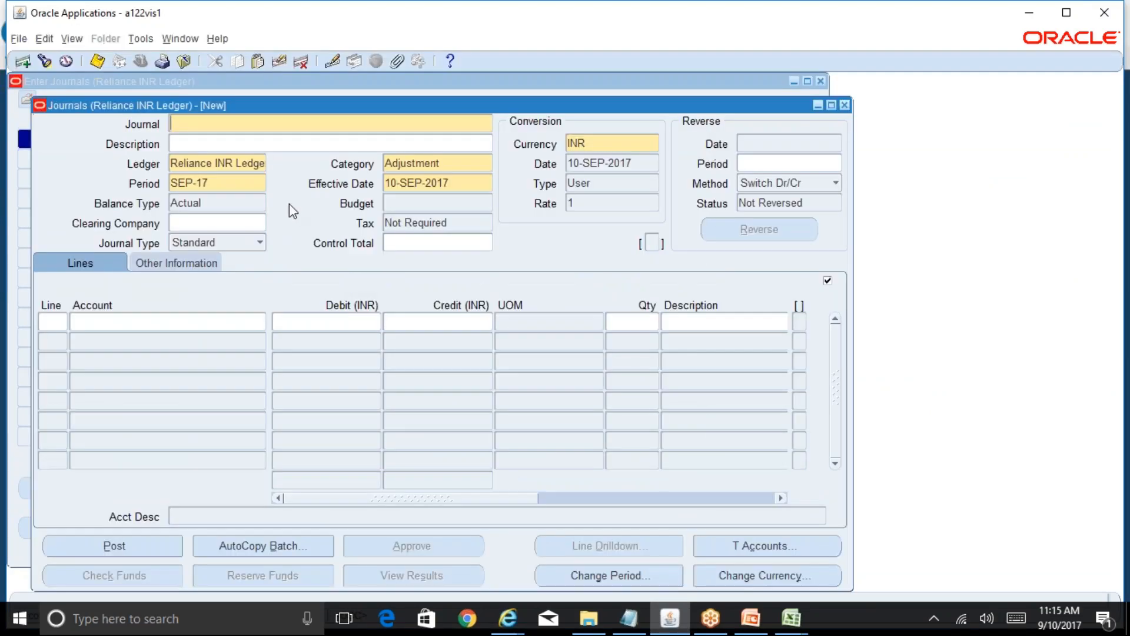
Name the journal "Reliance Rent adjustment jrnl between Comm and Textiles" and start journal line 1.
text(Reliance Rent adjustment )
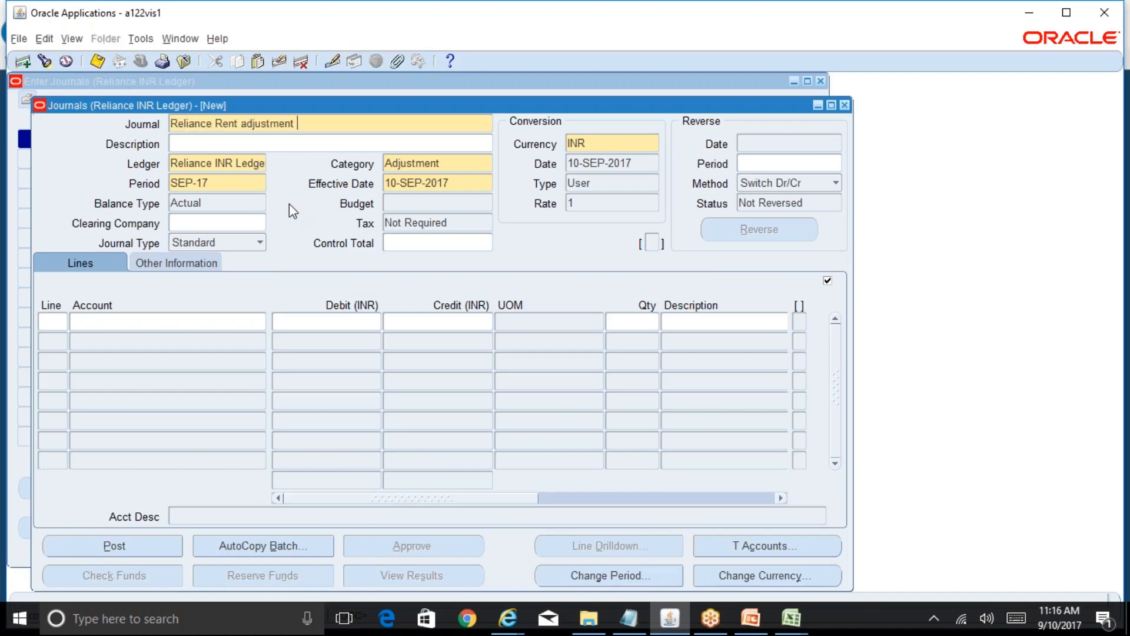
text(jrnl between Comm and Tex)
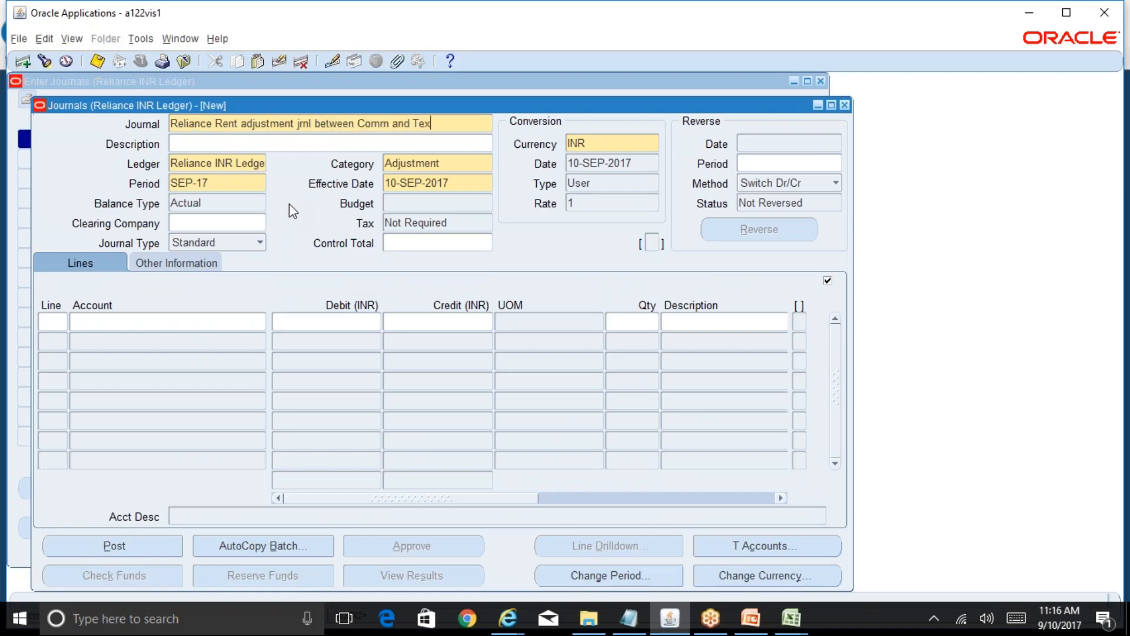
text(tiles)
click(138, 327)
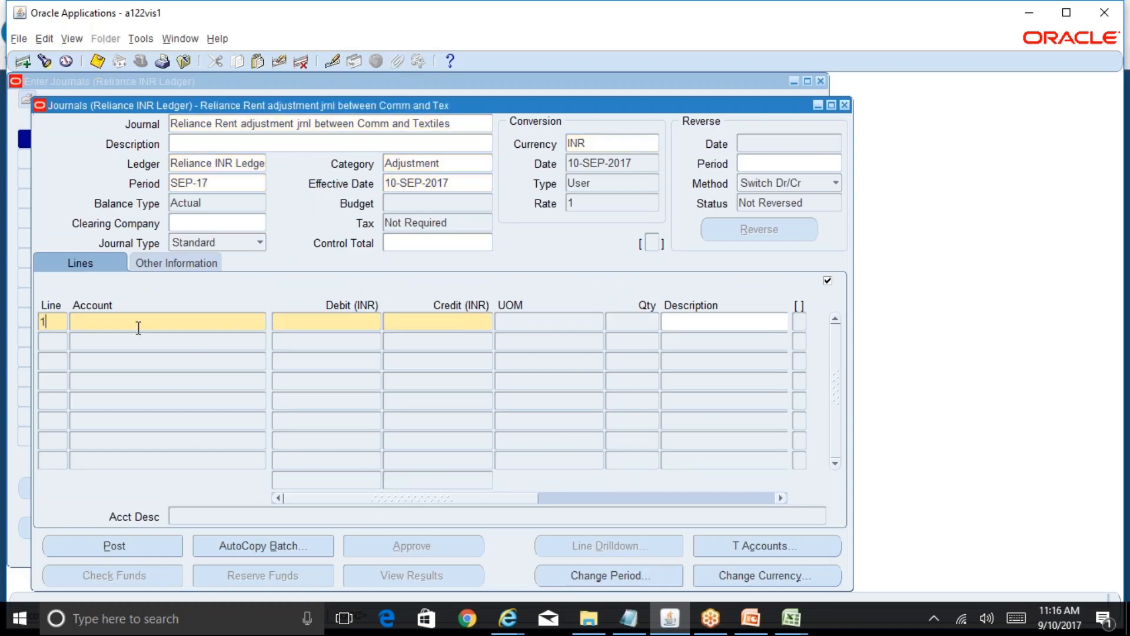
click(143, 324)
Switch to the R12 Table of Contents workbook in Excel and examine the rent adjustment entries on the Running Notes_GL sheet.
mouse_move(791, 618)
click(738, 538)
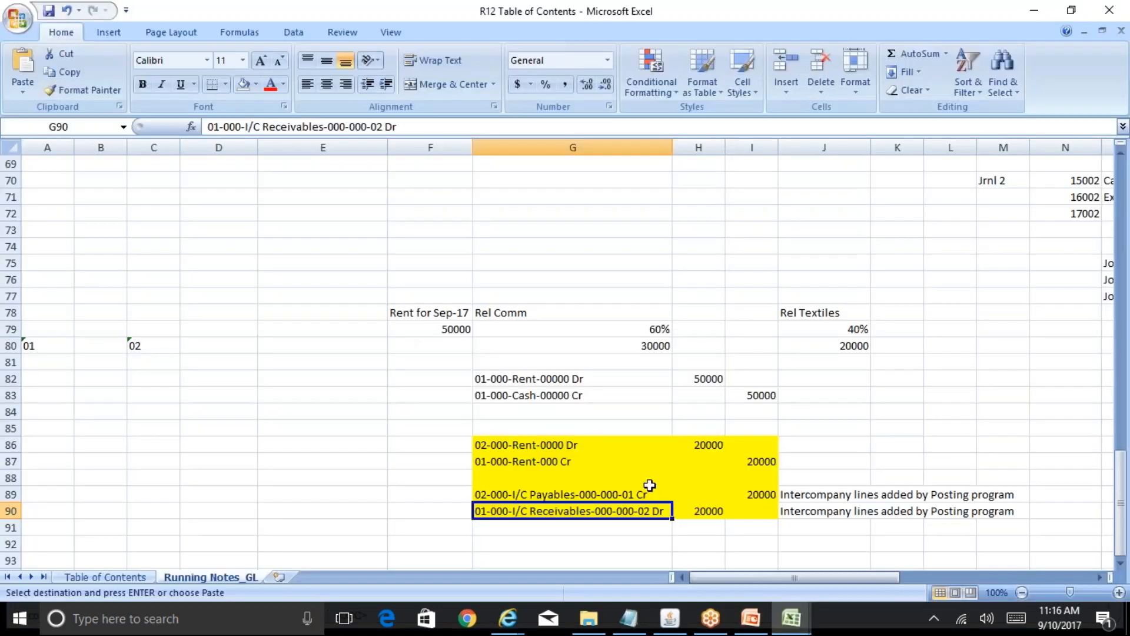
click(579, 454)
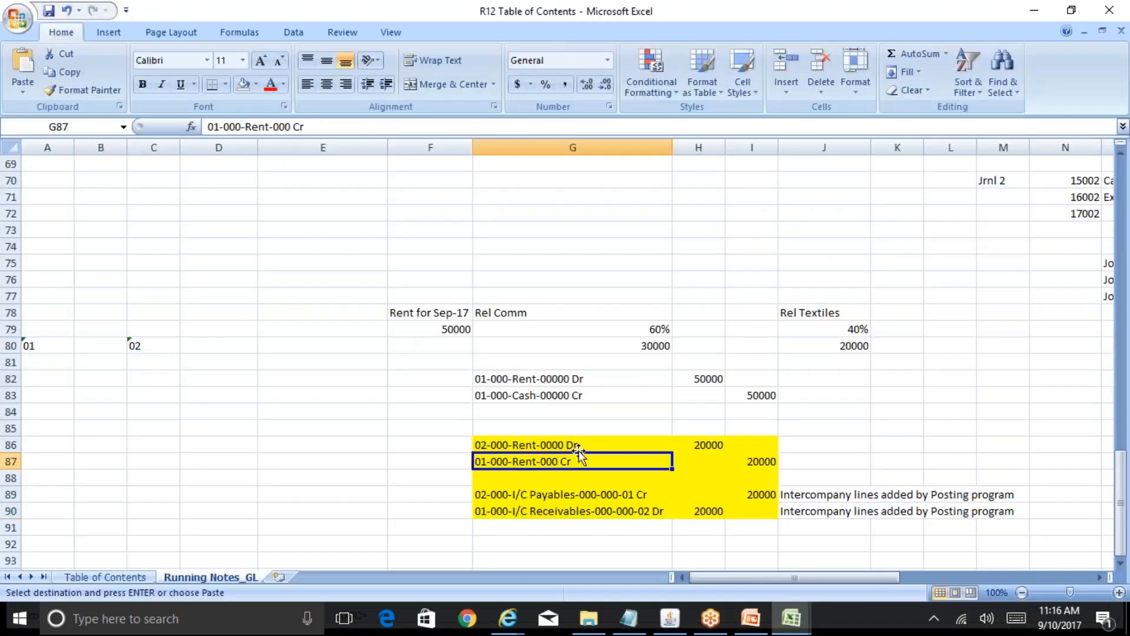
click(579, 444)
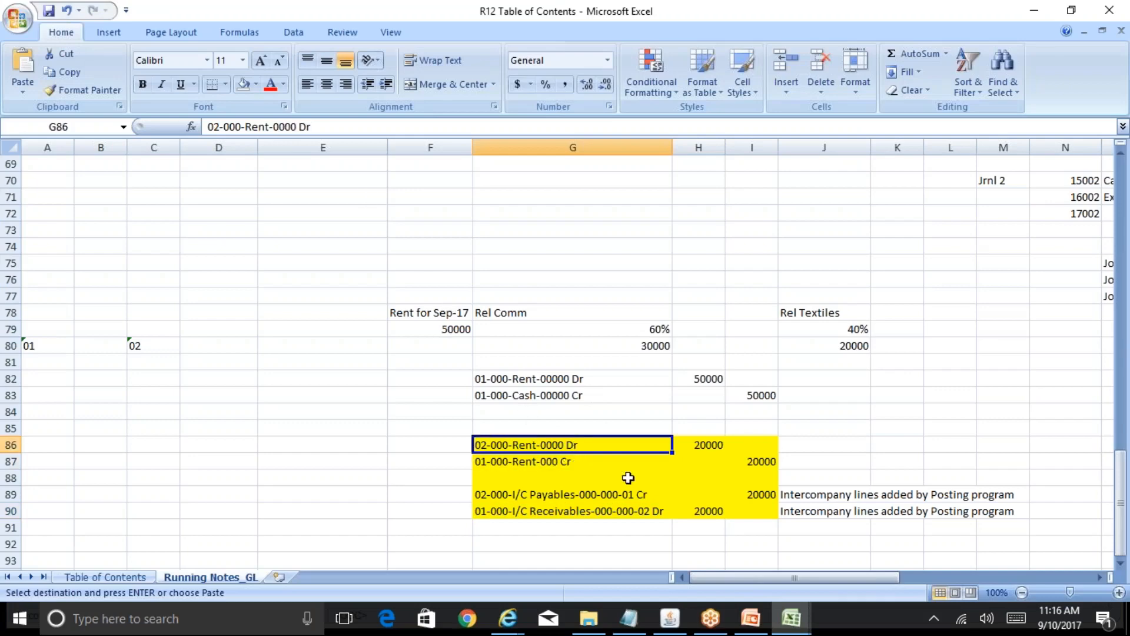
click(593, 464)
click(575, 439)
Switch back to the Oracle Applications journal and set line 1's account segments to Company 02 and Department 000.
click(674, 615)
key(ctrl+l)
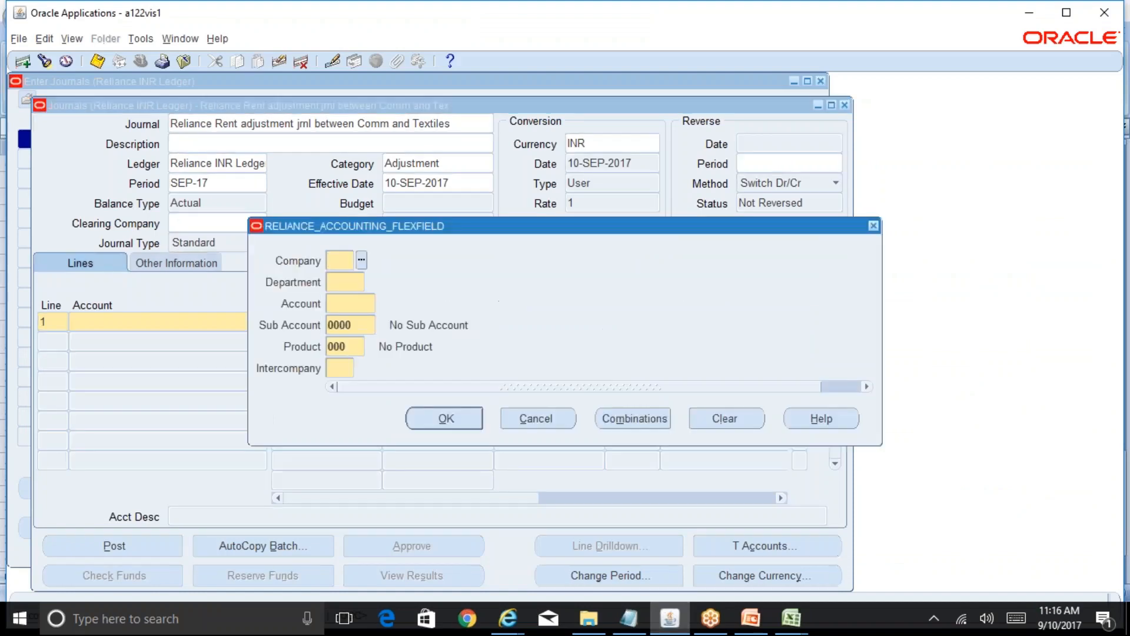
text(02)
key(Tab)
text(000)
key(Tab)
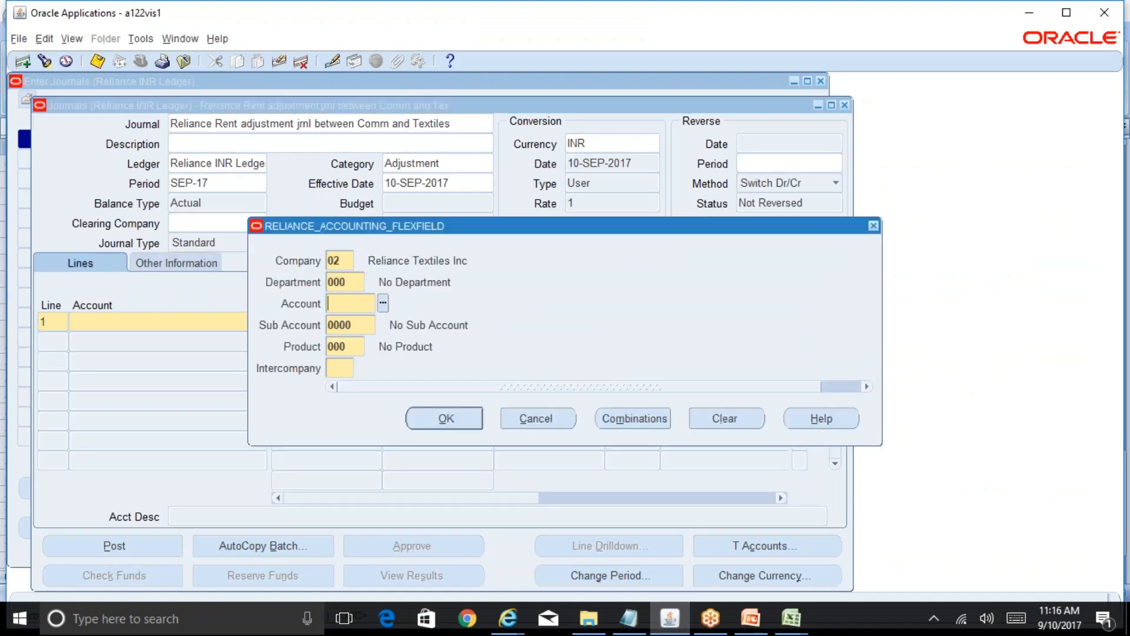
Search the Account segment values for %Rent%, review the matching accounts and close the list without choosing one.
key(ctrl+l)
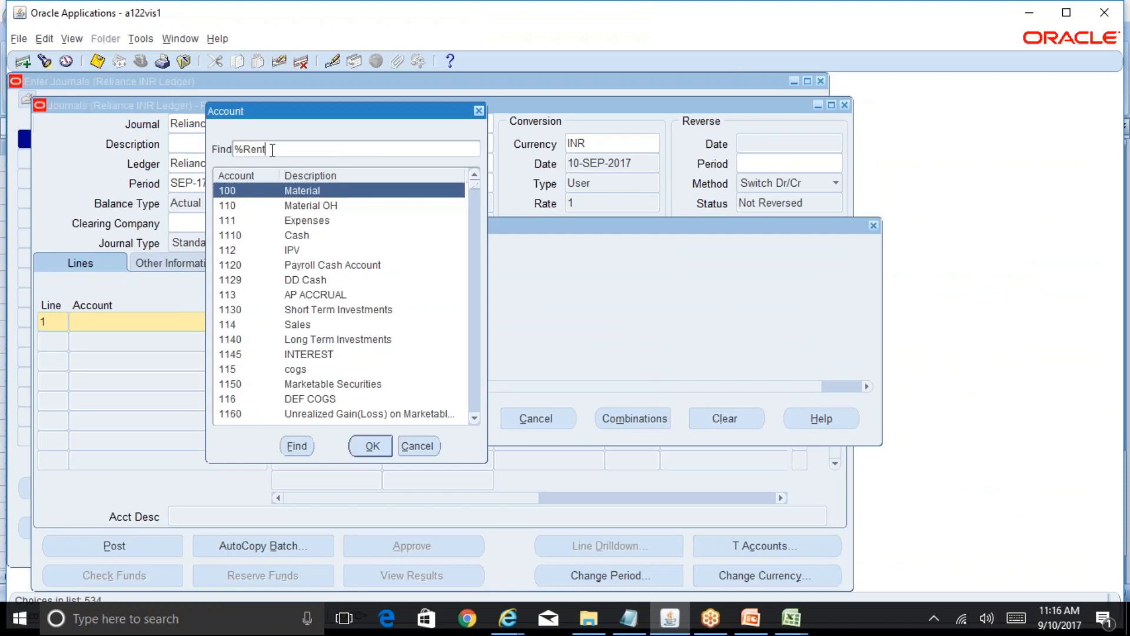
text(Rent%)
key(Return)
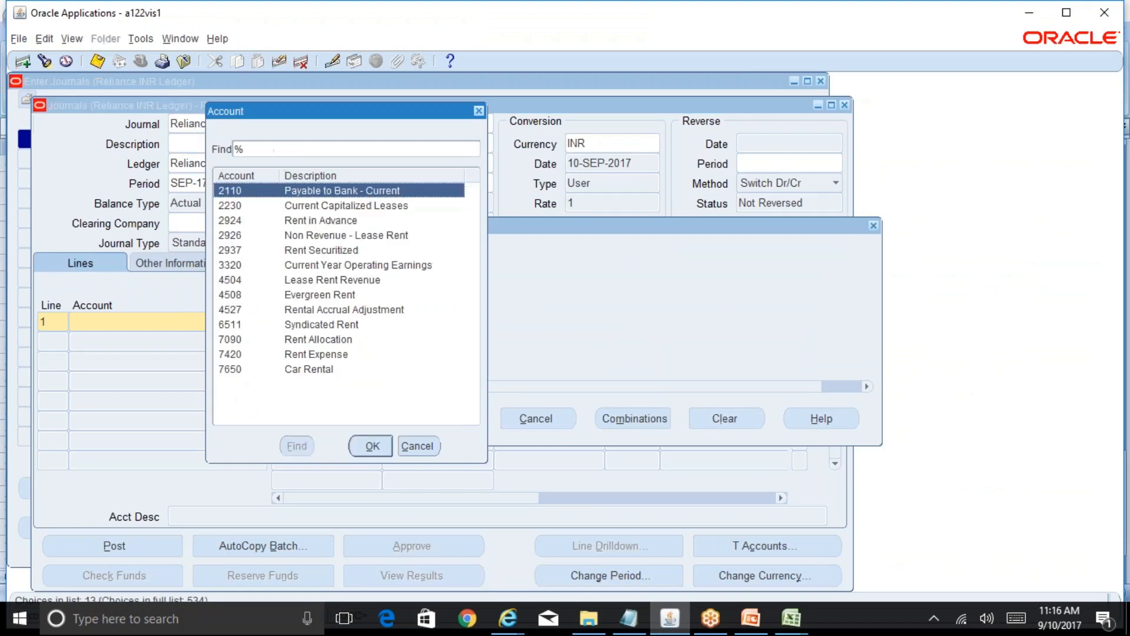
key(Down)
key(Down)
key(Down)
key(Down)
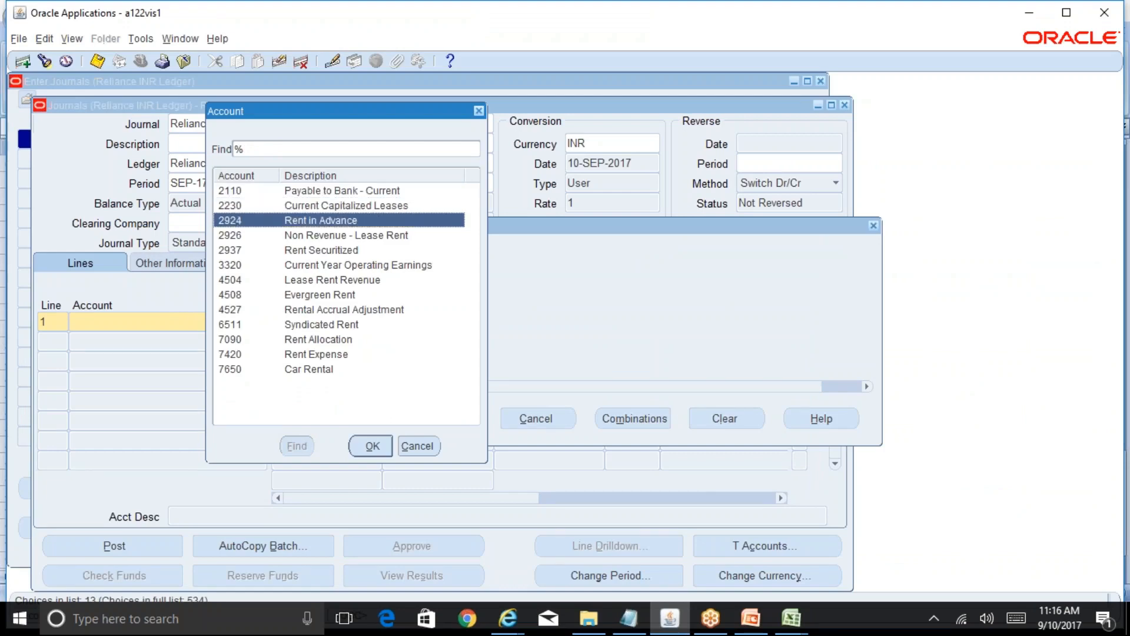
click(422, 446)
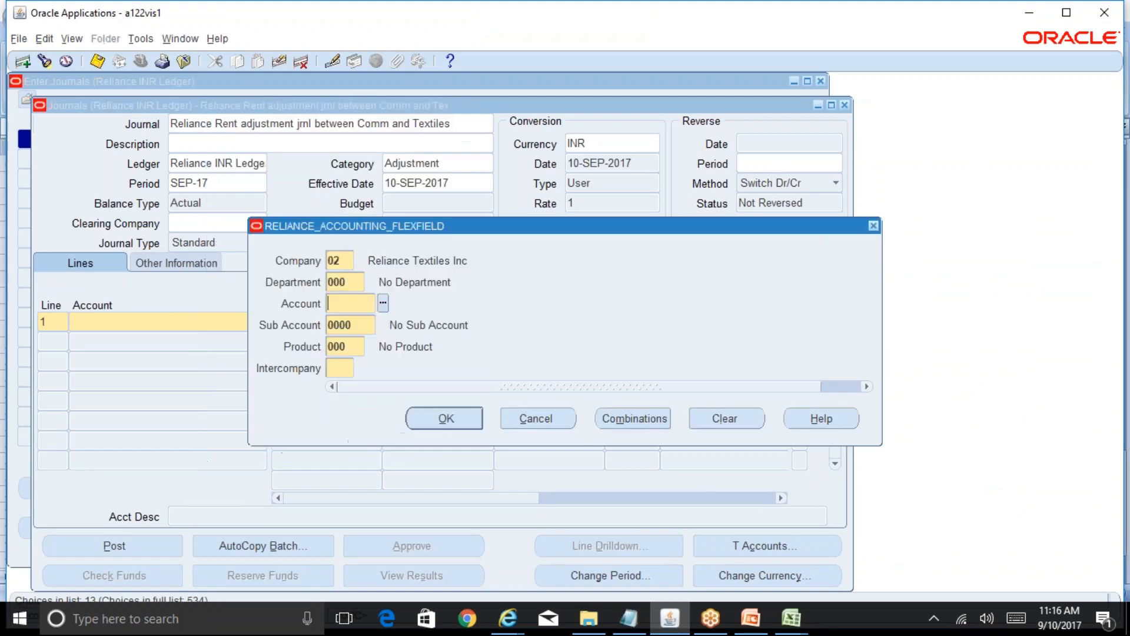
Cancel the line 1 account entry, switch to the R12 Table of Contents workbook in Excel and examine the company 01 rent payment entries.
click(536, 419)
click(791, 618)
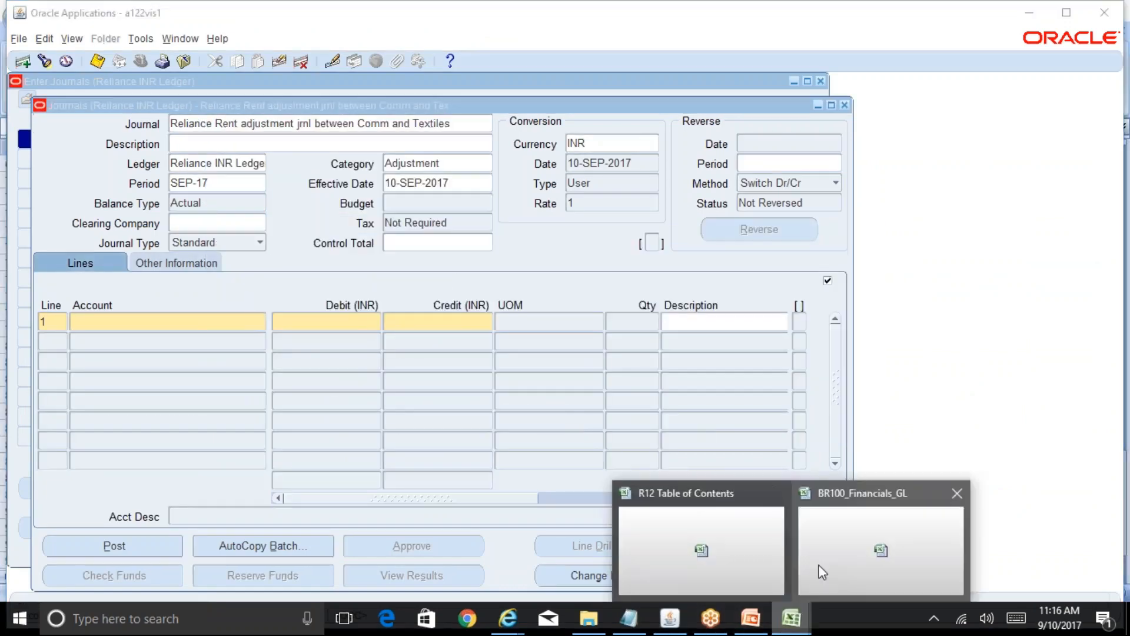
click(842, 549)
click(792, 618)
click(700, 542)
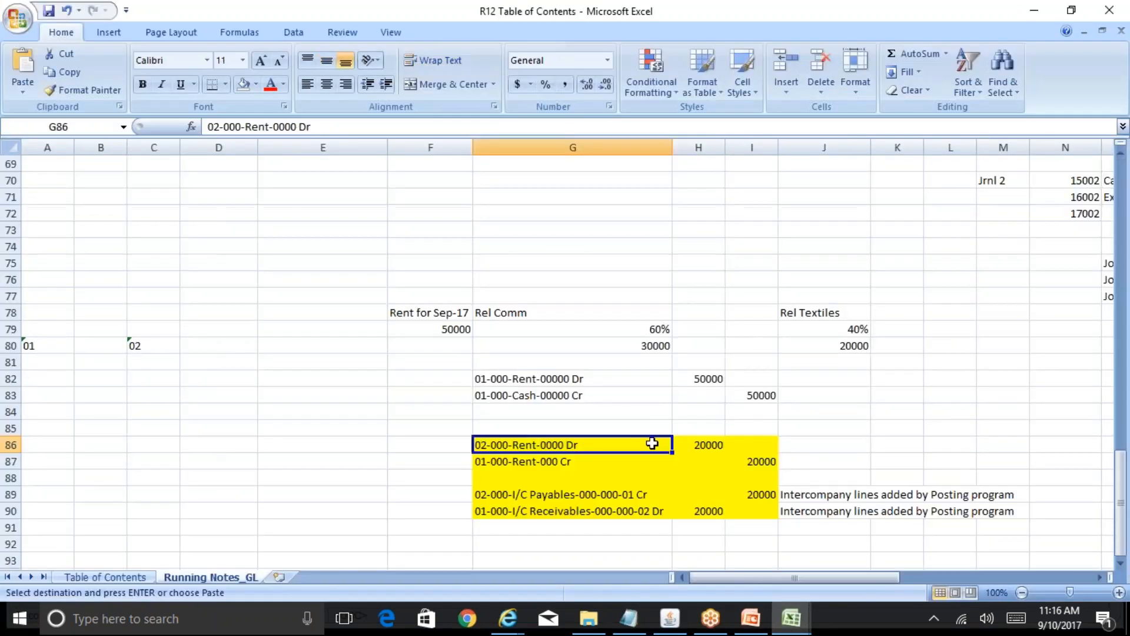
click(566, 378)
drag(566, 379, 729, 395)
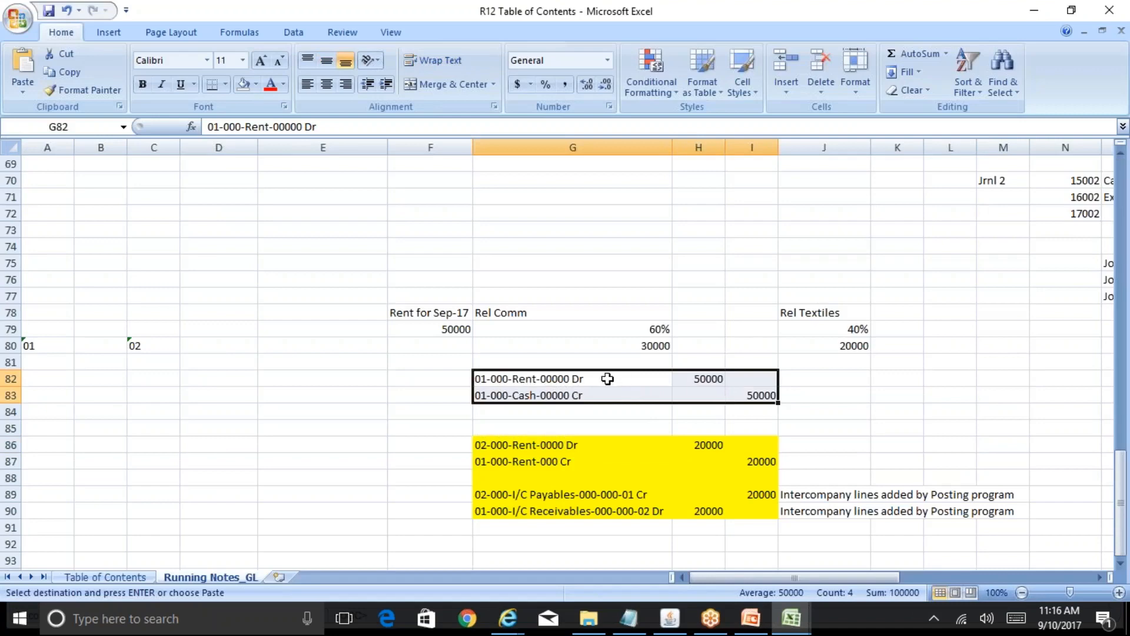
click(607, 379)
click(621, 396)
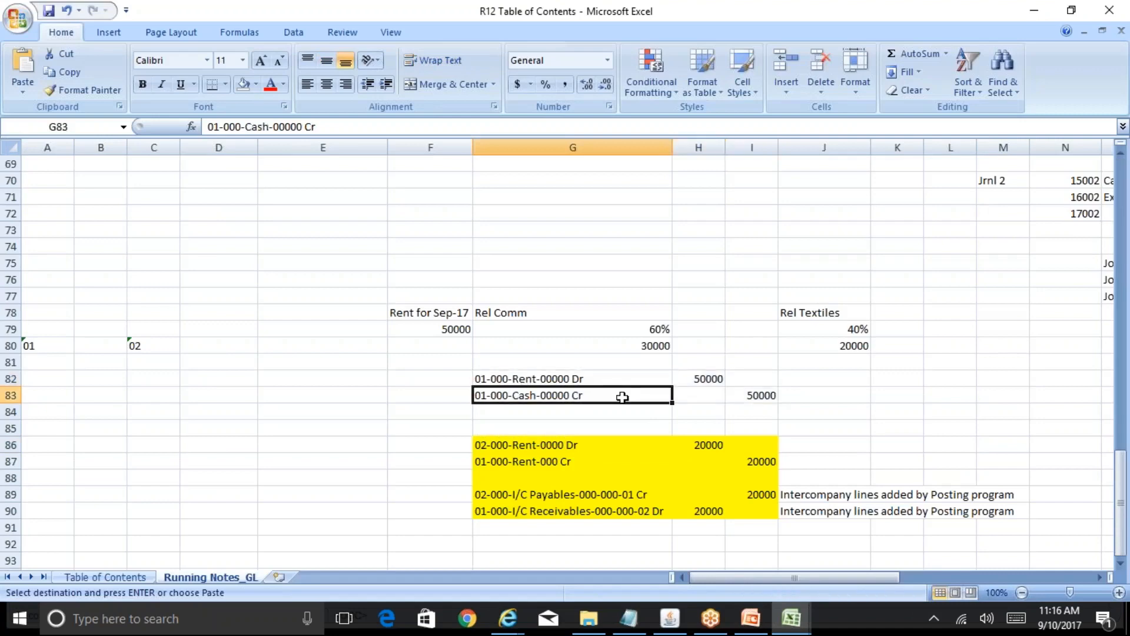
click(706, 377)
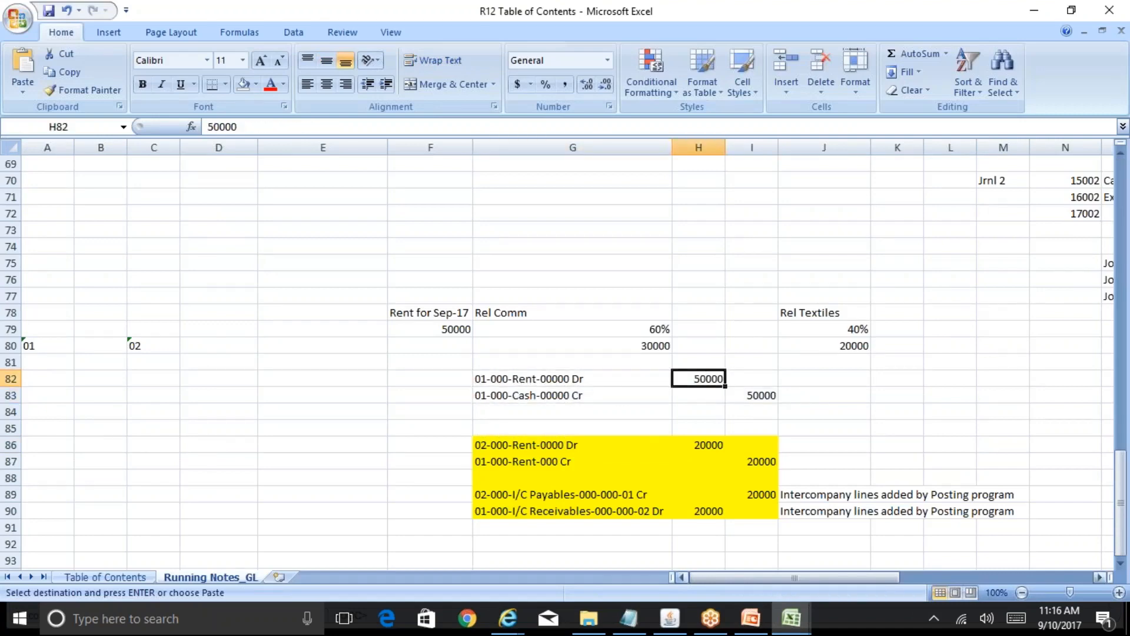
Switch back to the Oracle Applications journal and set line 1's account segments to Company 01 and Department 000.
click(670, 616)
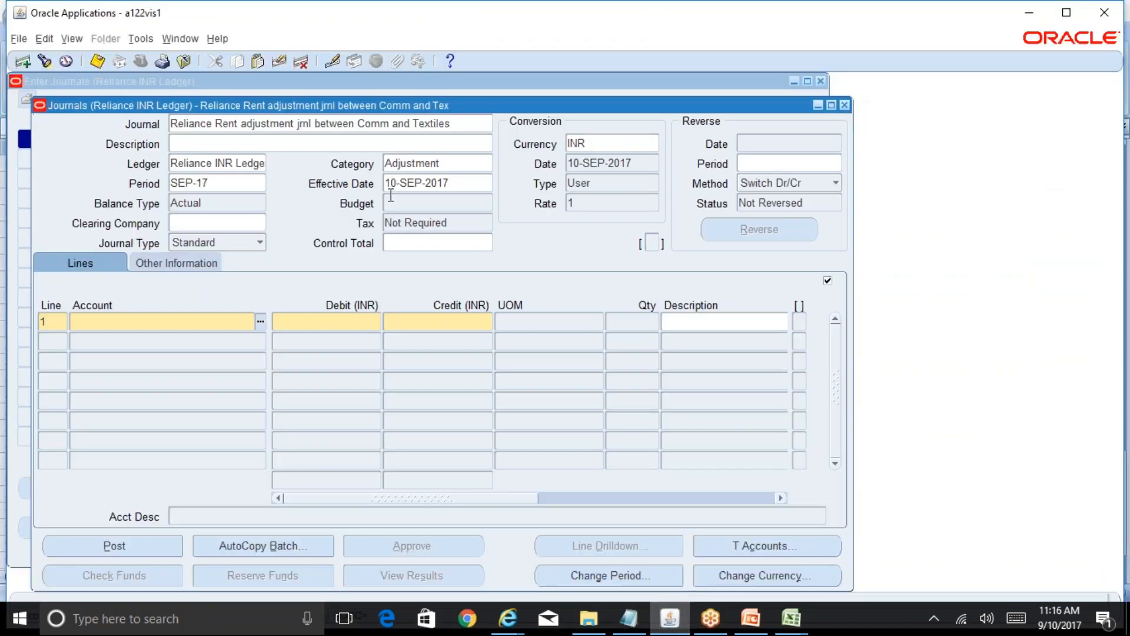
click(458, 126)
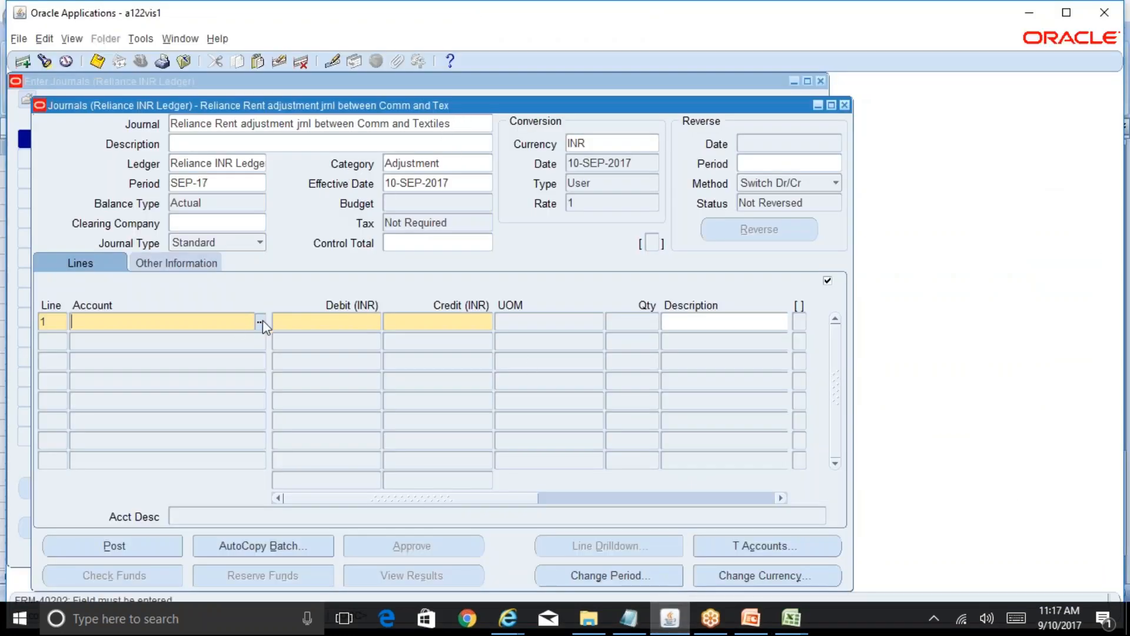
click(260, 321)
text(01)
key(Tab)
text(000)
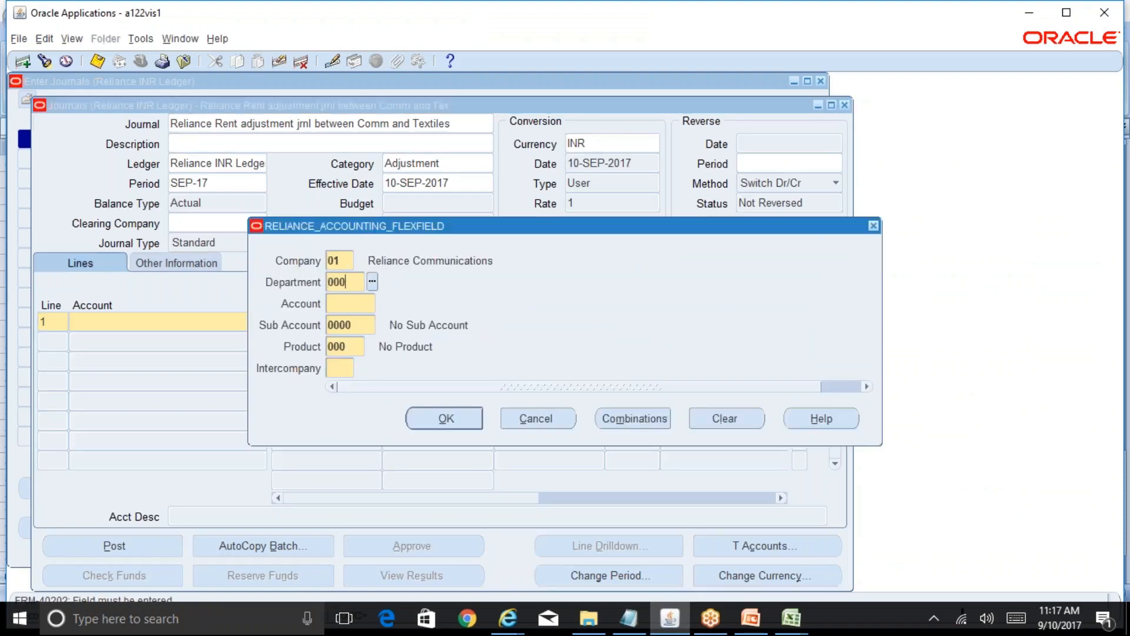
Search the Account segment values for %rent% and choose account 7420 Rent Expense for line 1.
key(Tab)
key(ctrl+l)
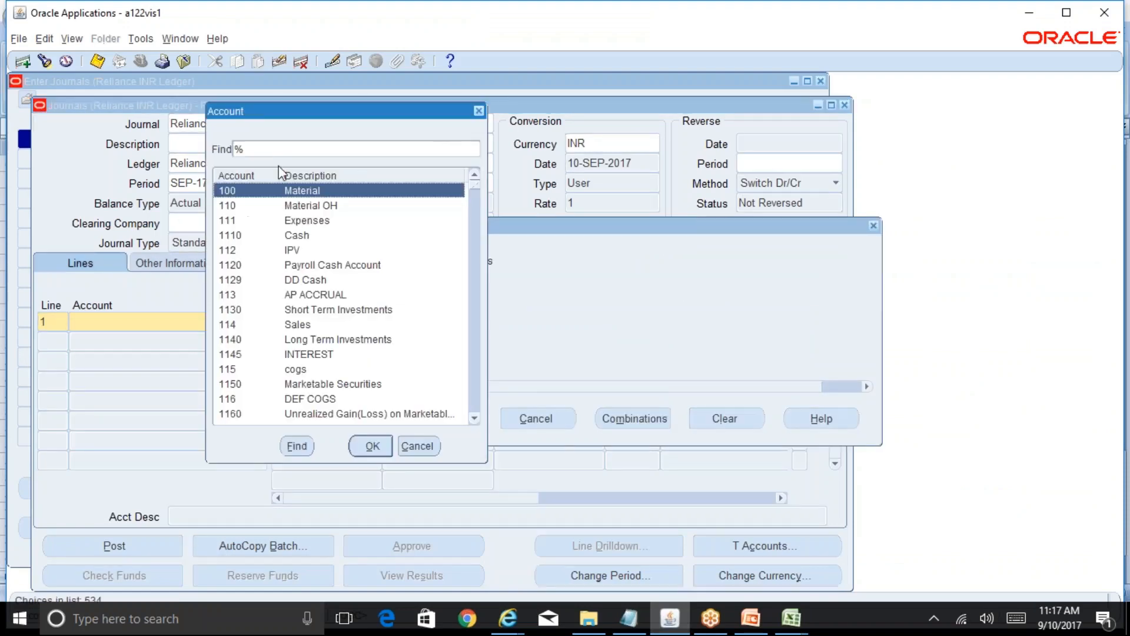
click(269, 150)
text(rent%)
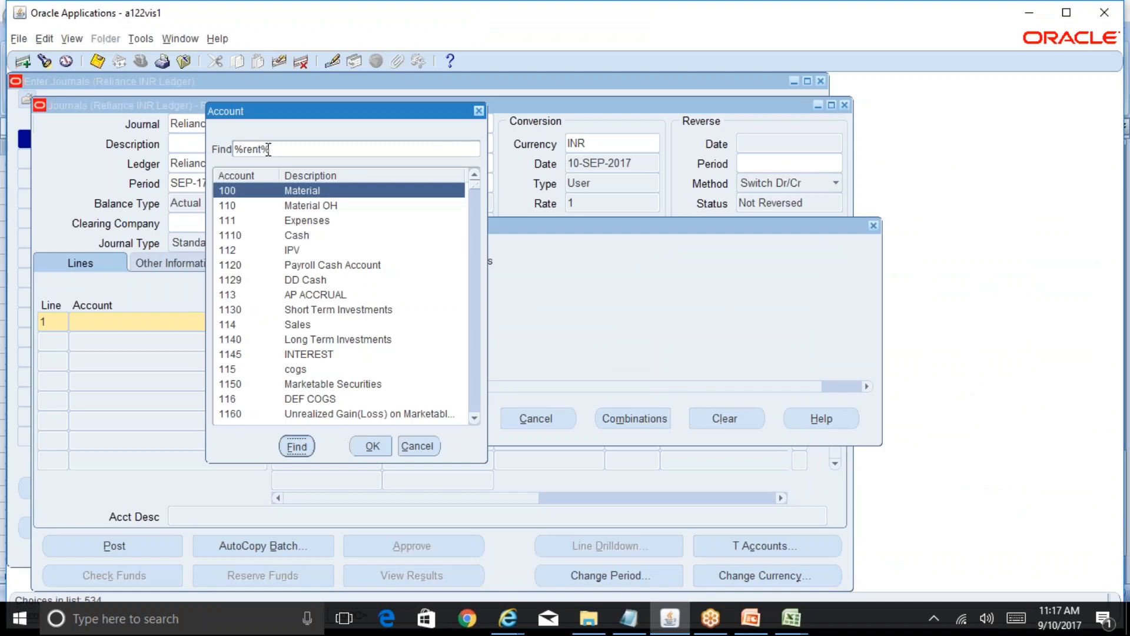
key(Return)
key(Down)
key(Down)
key(Down)
key(Down)
key(Down)
key(Down)
key(Down)
key(Down)
key(Down)
key(Down)
key(Down)
key(Down)
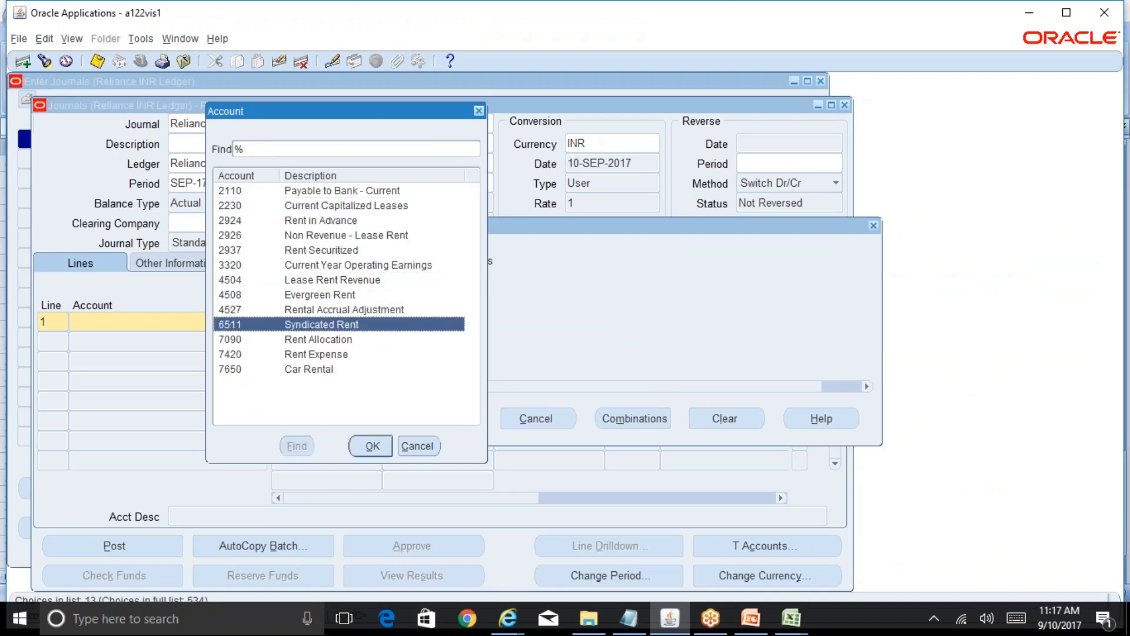
key(Return)
Set line 1's Intercompany segment to 00, accept the account combination and enter a debit of 50000.
key(Tab)
key(Tab)
text(00)
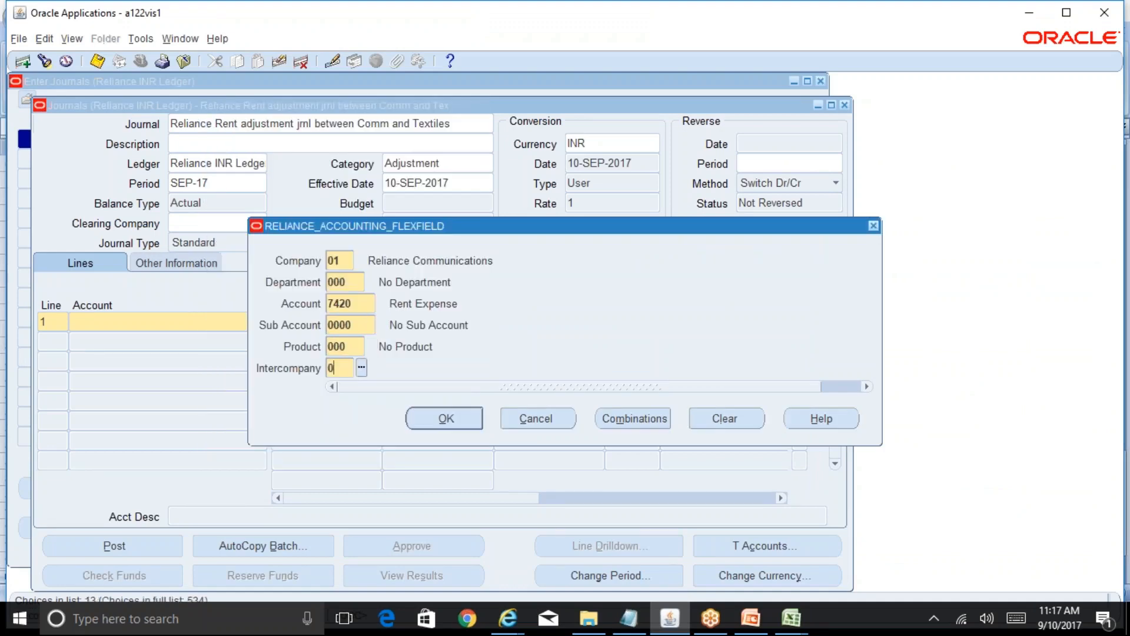
key(Tab)
key(Return)
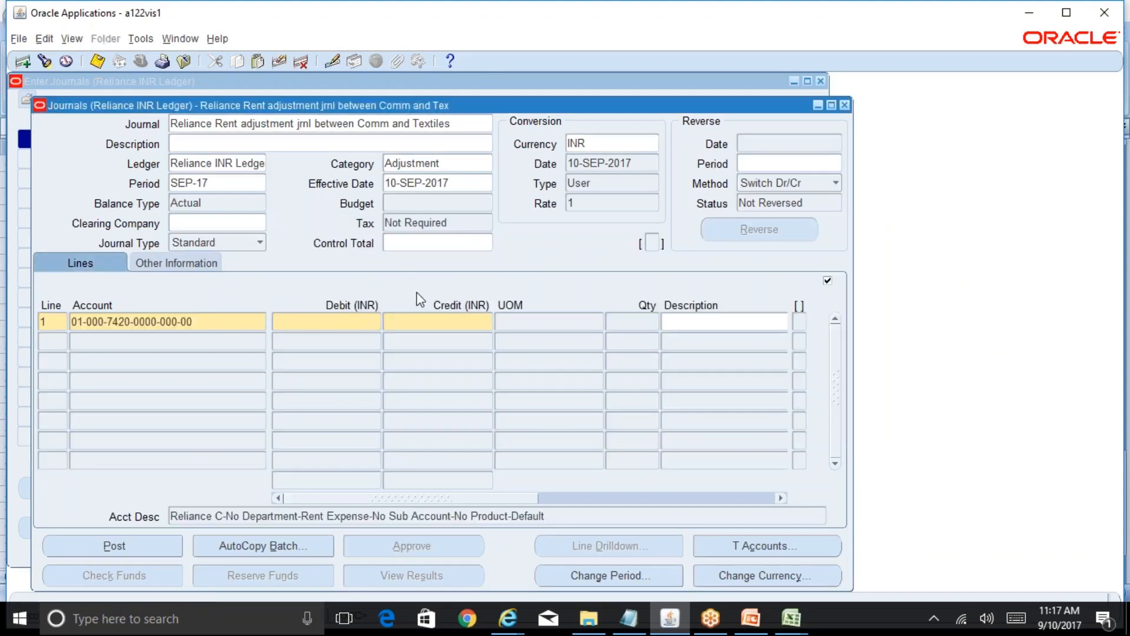
text(50000)
Start journal line 2 with Company 01 and Department 000, and choose account 1110 Cash by searching for %cash%.
click(206, 345)
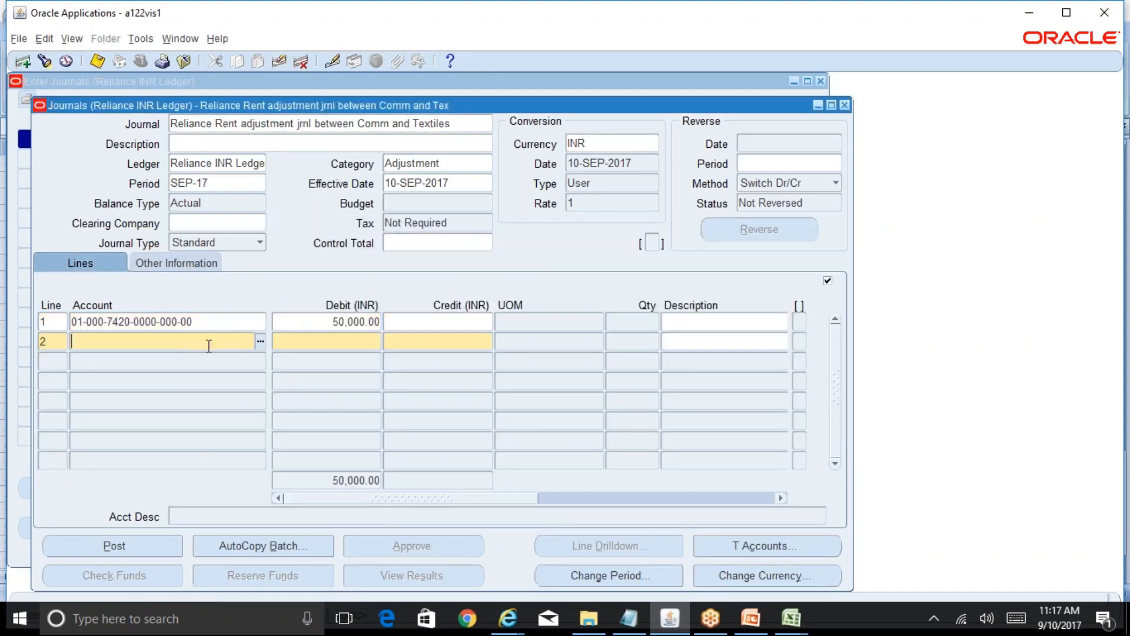
click(259, 345)
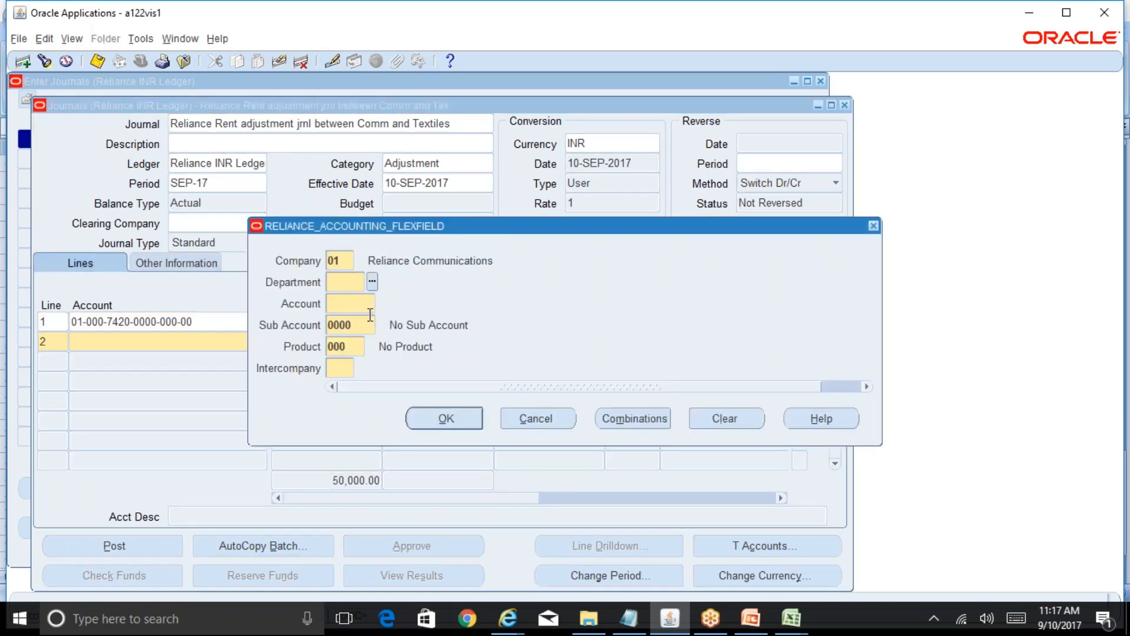
text(000)
key(Tab)
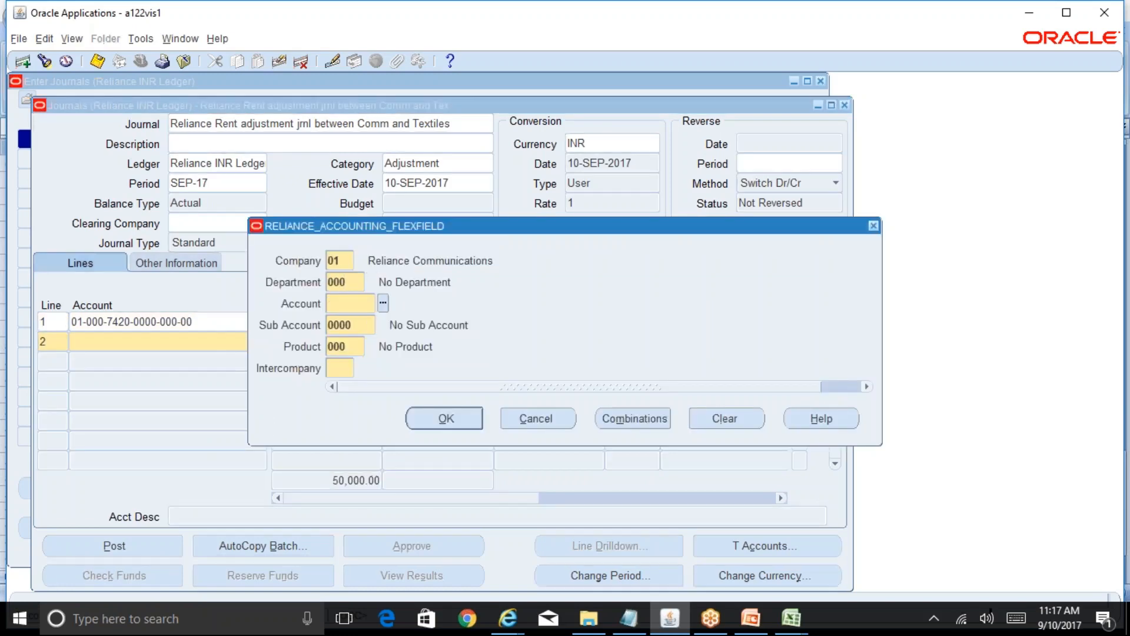
click(382, 303)
click(258, 147)
text(cash%)
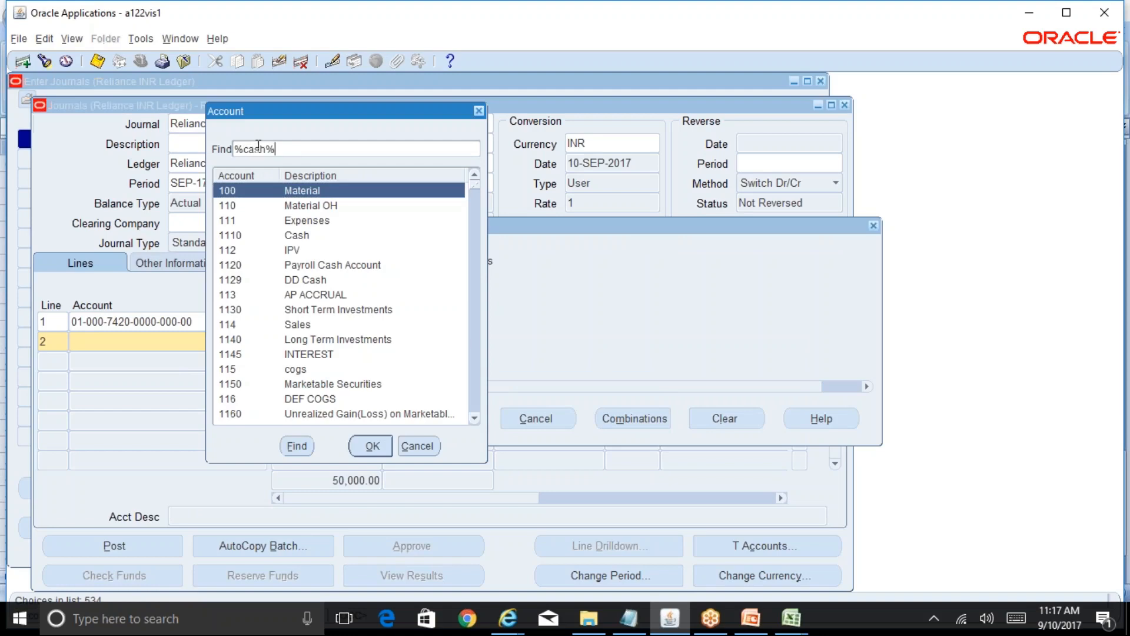
key(Return)
key(Return)
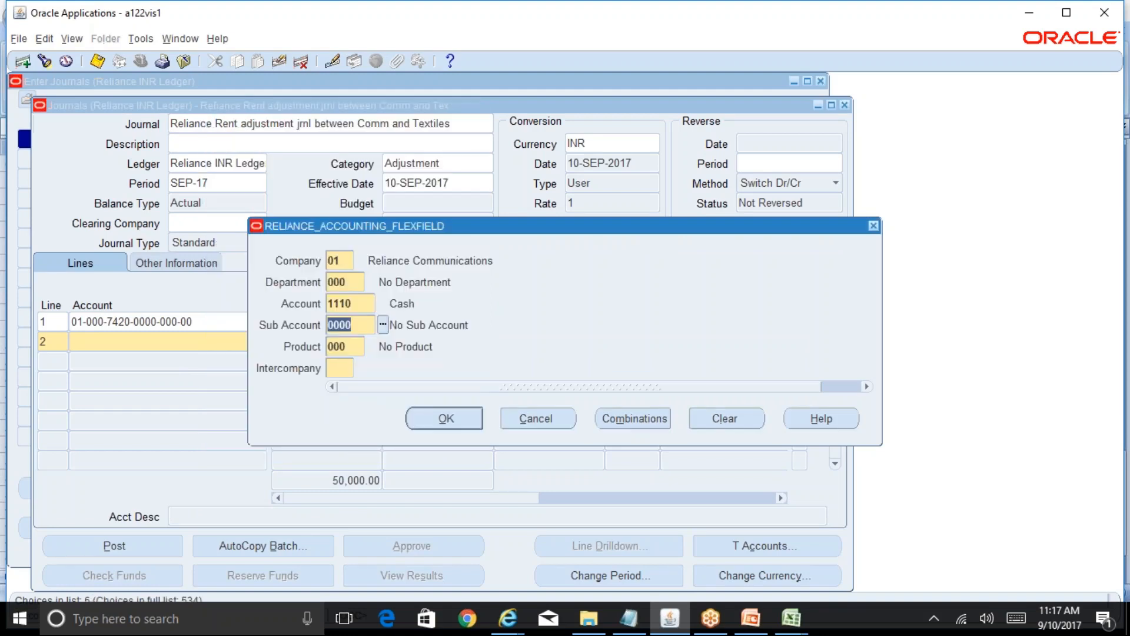
Complete line 2 with Intercompany 00 and a credit of 50000, and save the journal.
key(Tab)
key(Tab)
text(00)
key(Tab)
key(Return)
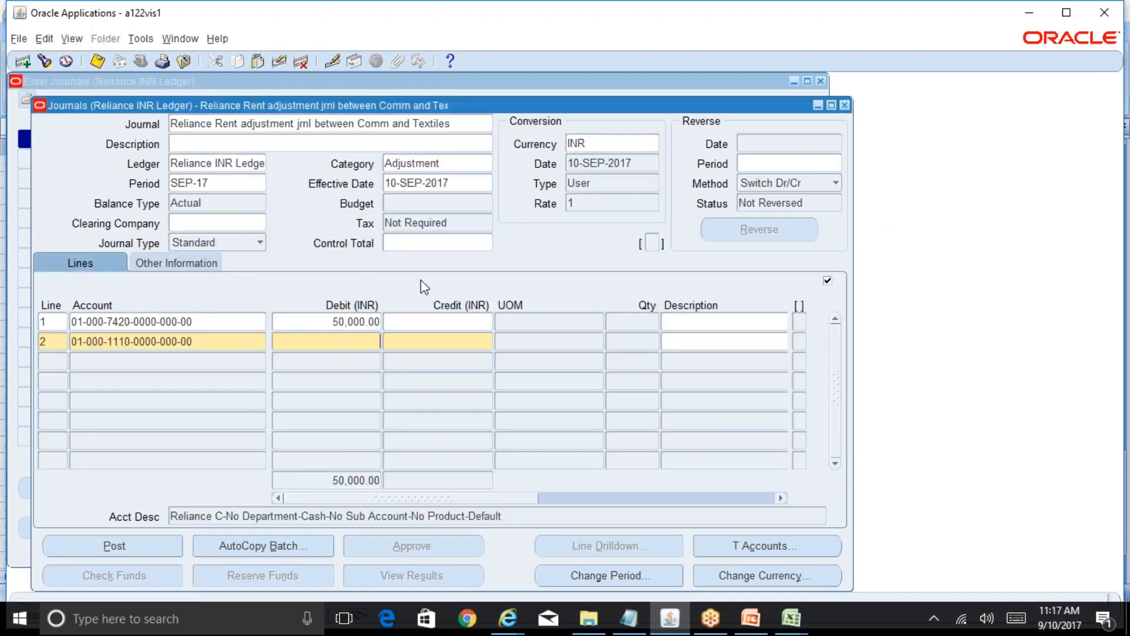
text(50000)
click(692, 322)
key(ctrl+s)
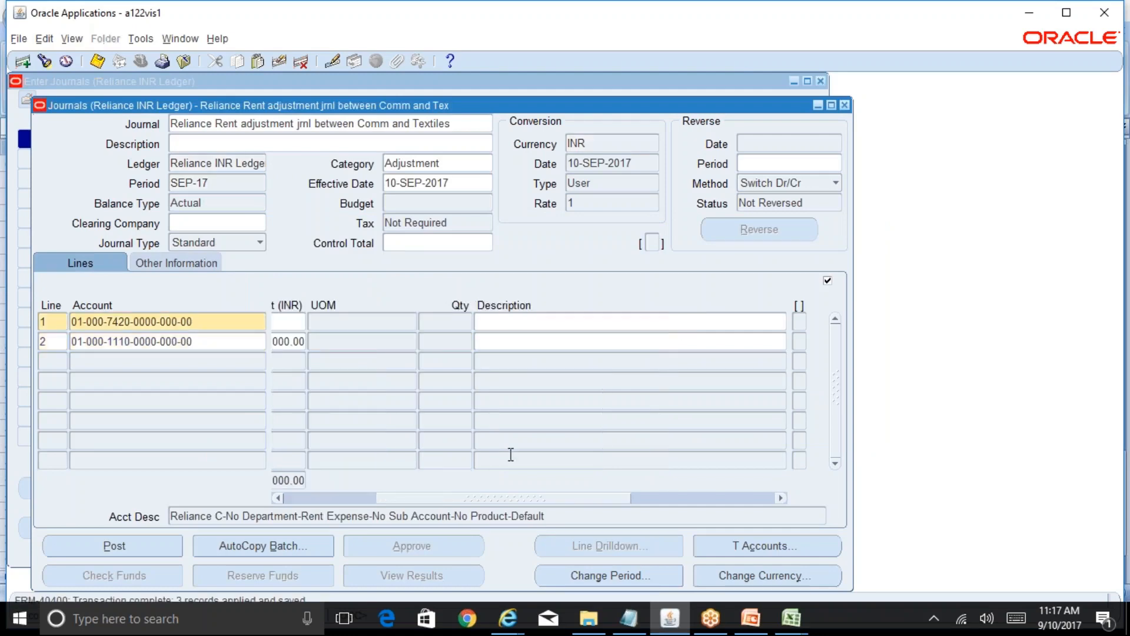
click(323, 500)
Save the journal under the new name "Reliance Comm rent payment" and submit it for posting.
click(453, 123)
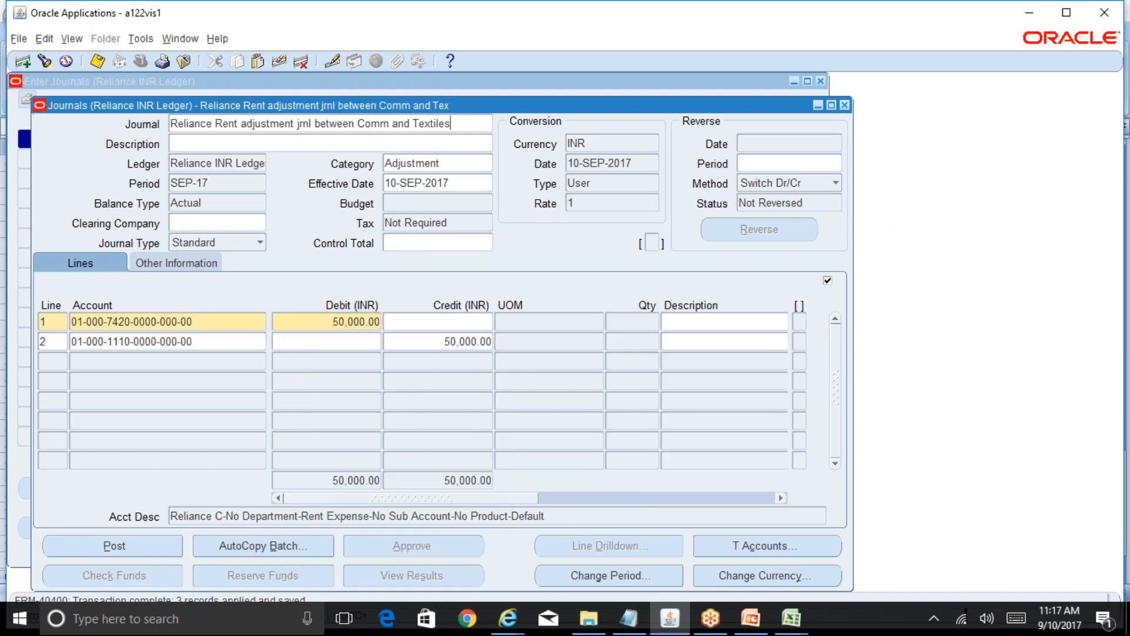
text(Reliance )
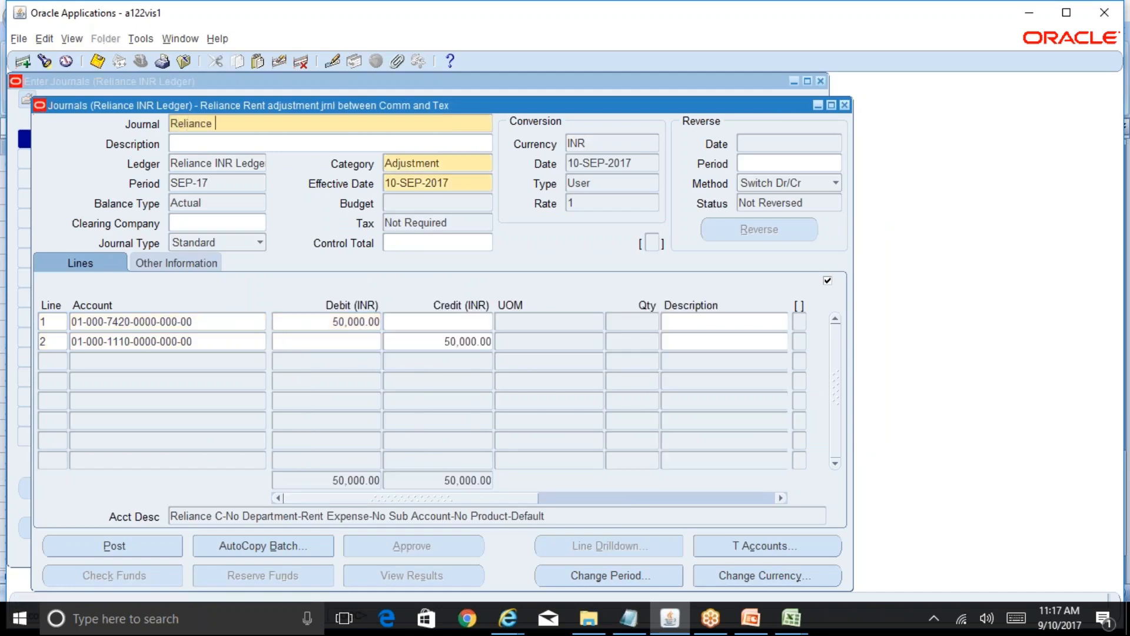
text(Comm rent payment)
key(ctrl+s)
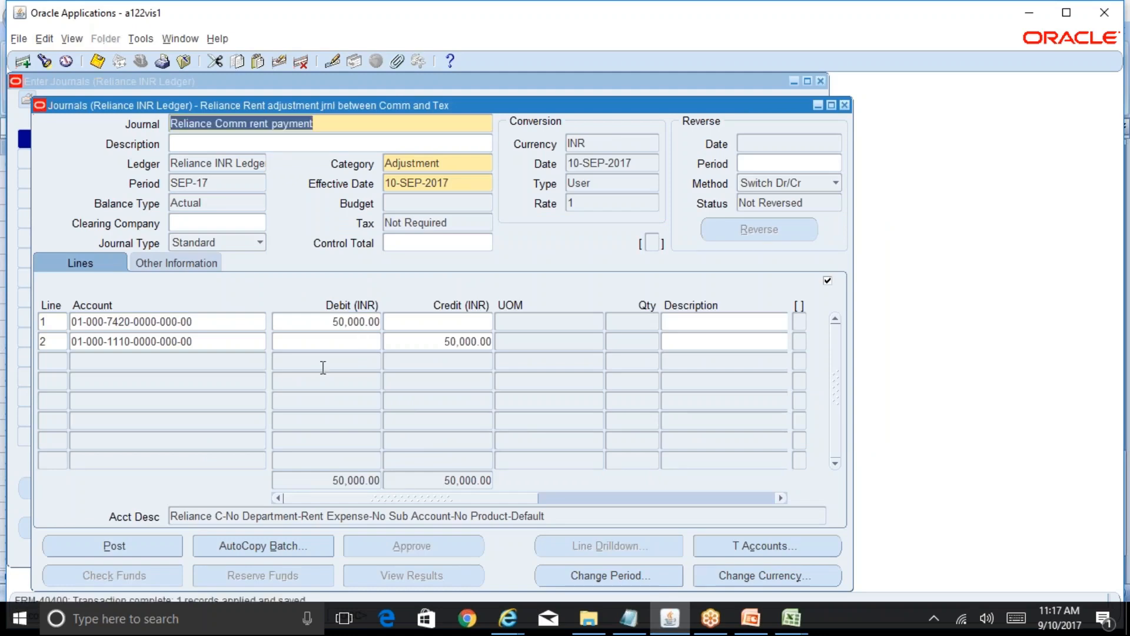
click(135, 536)
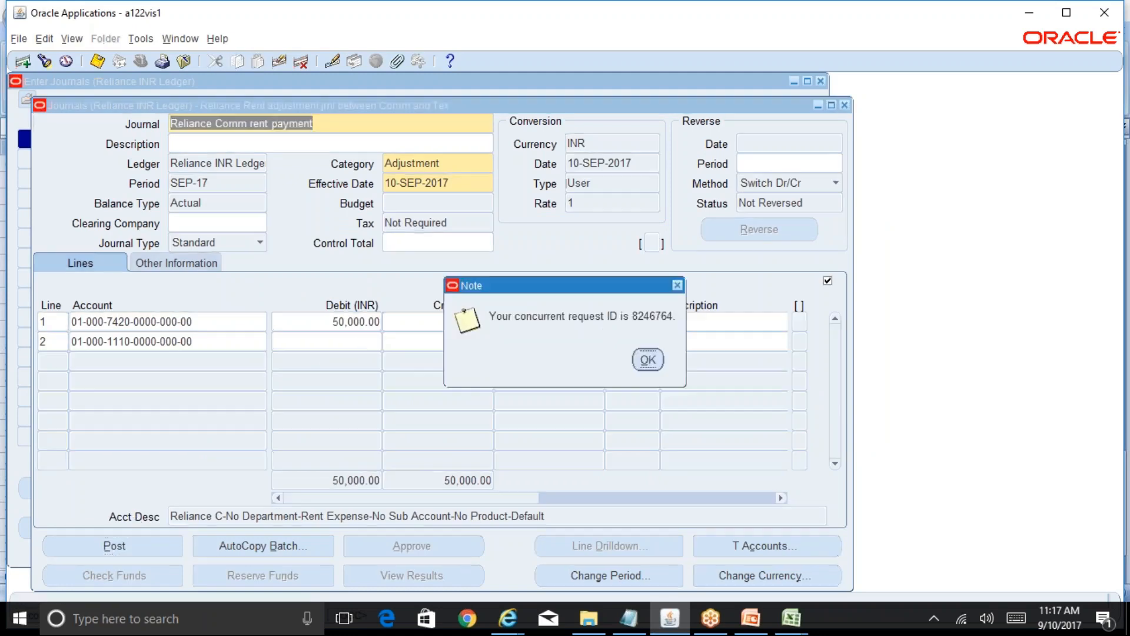
click(647, 359)
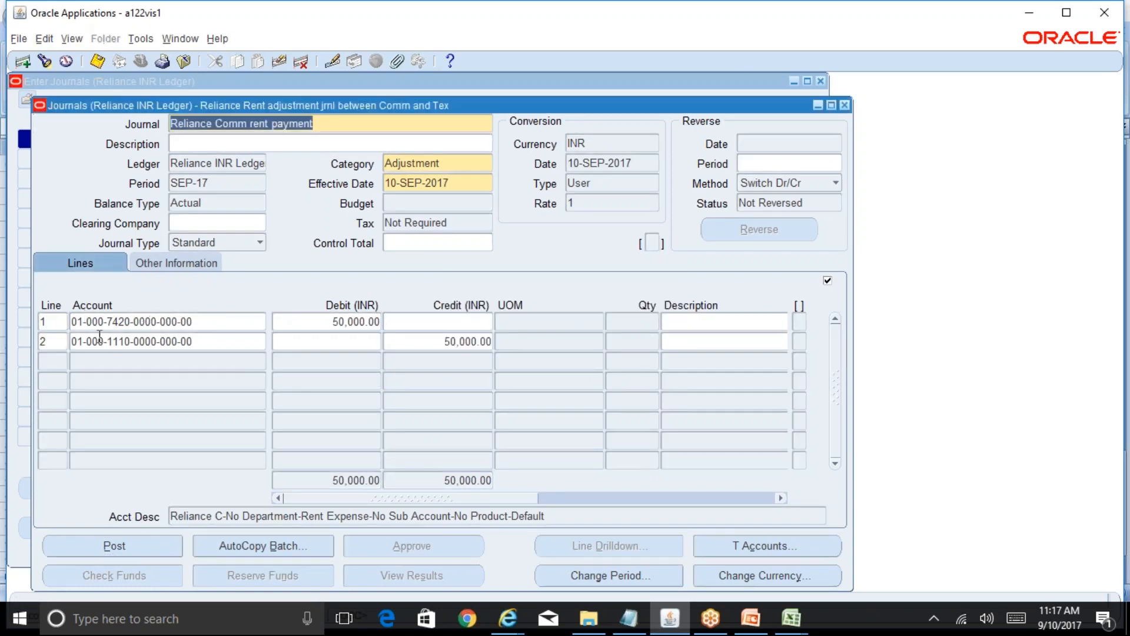
Switch to the R12 Table of Contents workbook in Excel and compare the rent payment entries with the rent adjustment entries between companies 02 and 01.
click(799, 623)
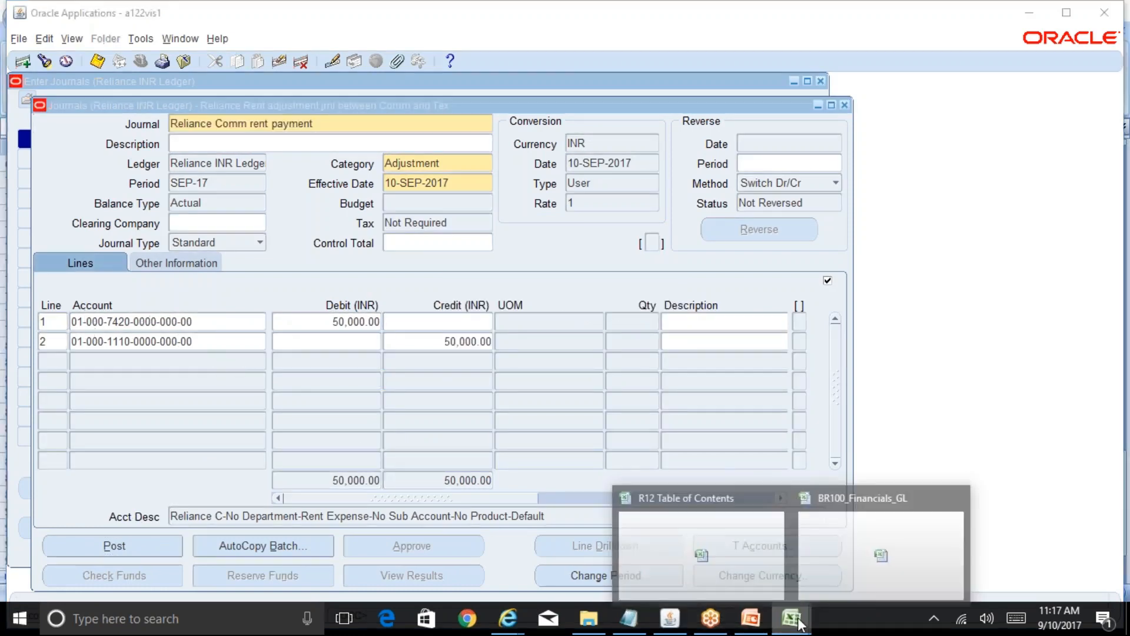
click(700, 553)
drag(599, 366, 745, 395)
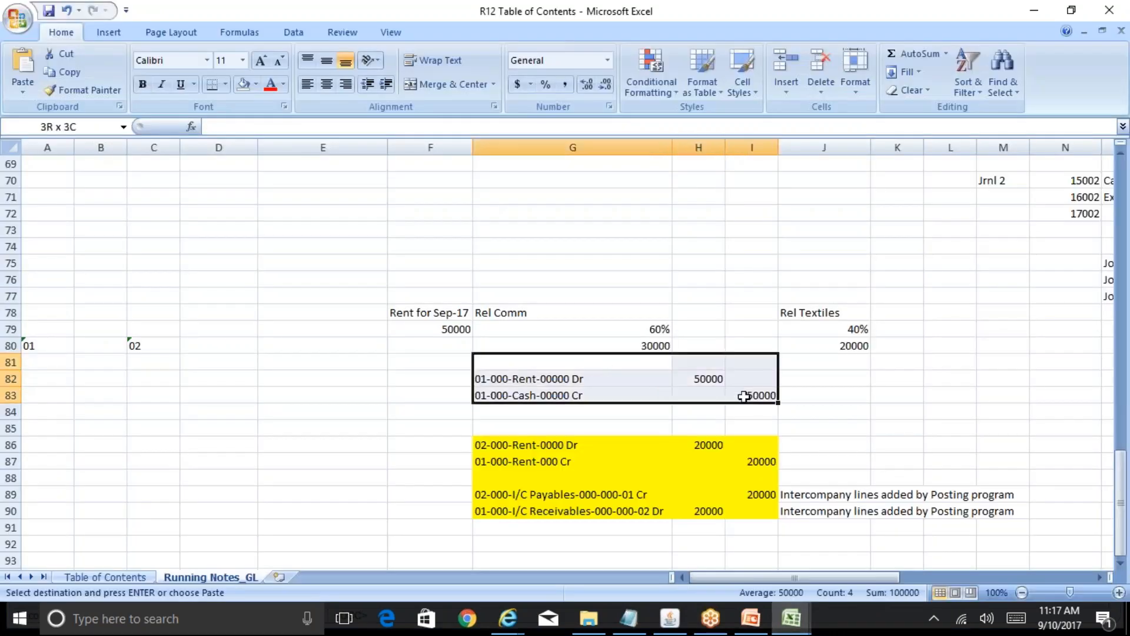
drag(498, 448, 563, 457)
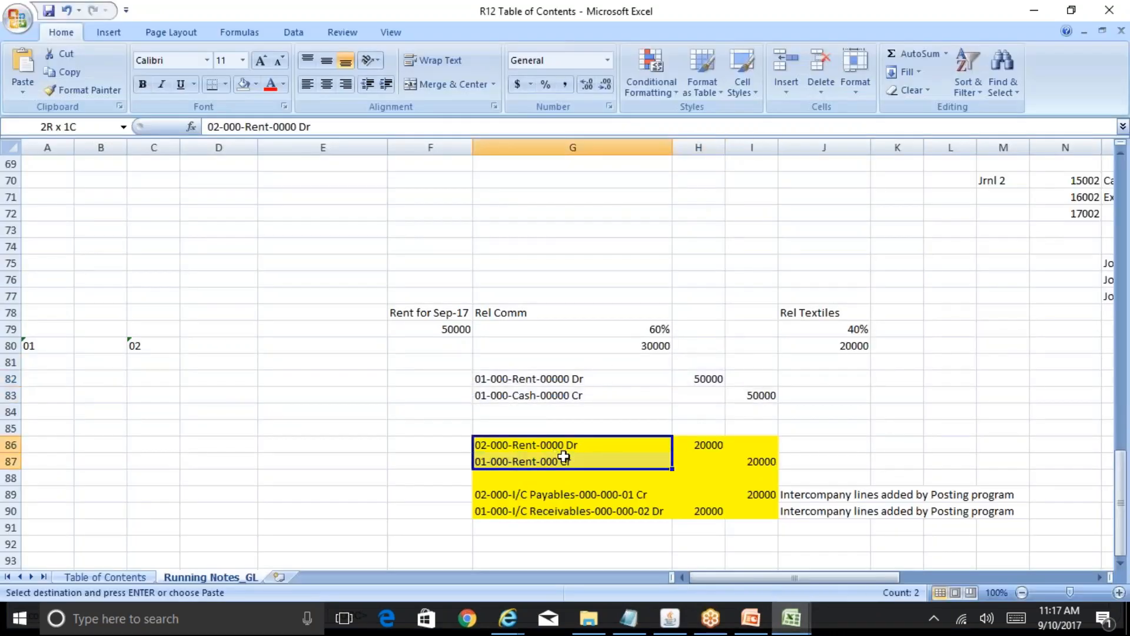
click(719, 377)
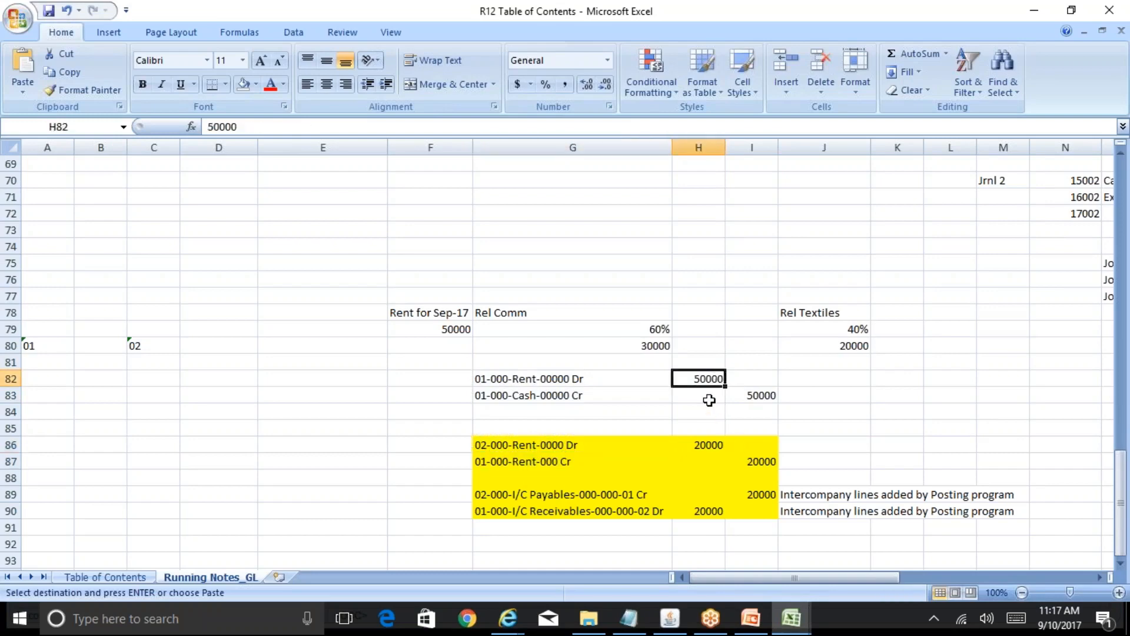
click(707, 445)
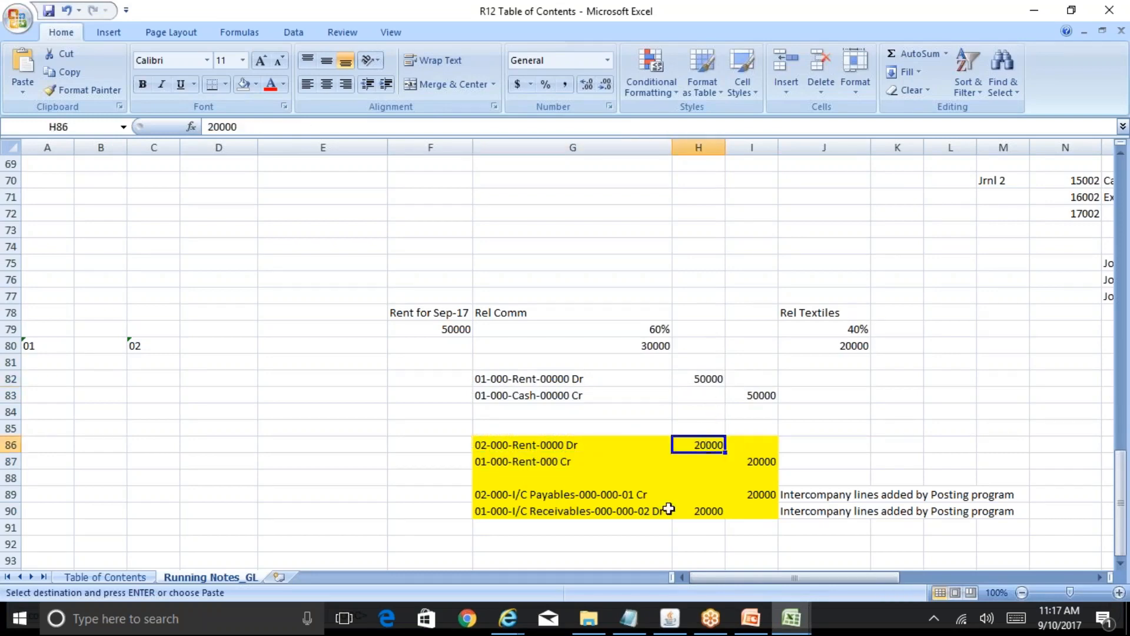
Switch back to Oracle Applications, close the rent payment journal, and create a new batch named "Reliance Rent adjustment between comm and textiles".
click(671, 617)
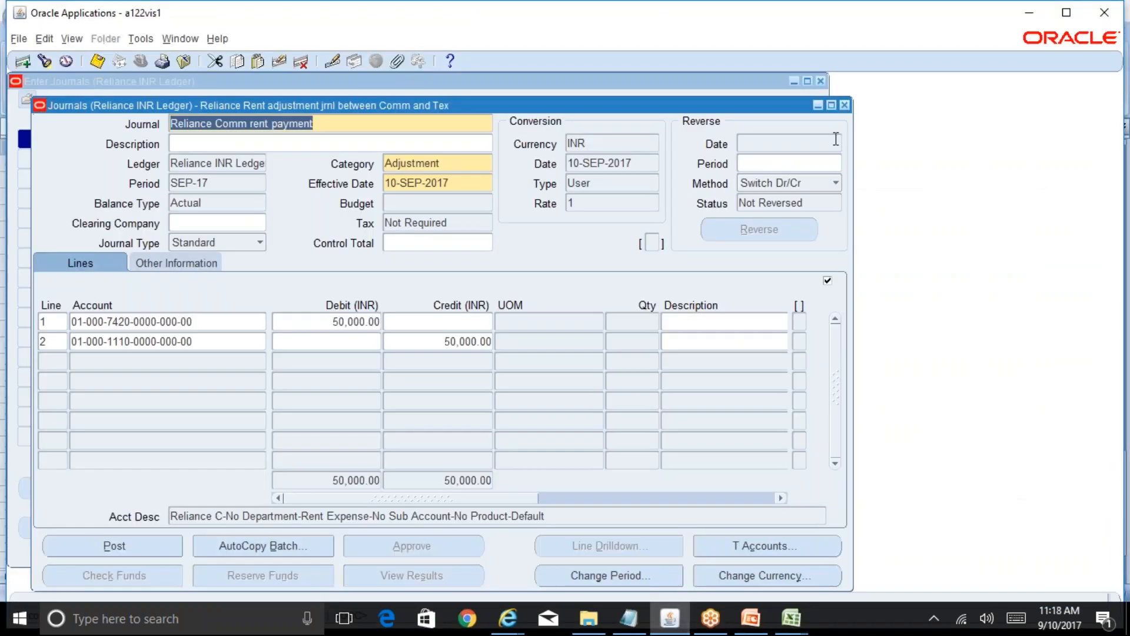
click(851, 107)
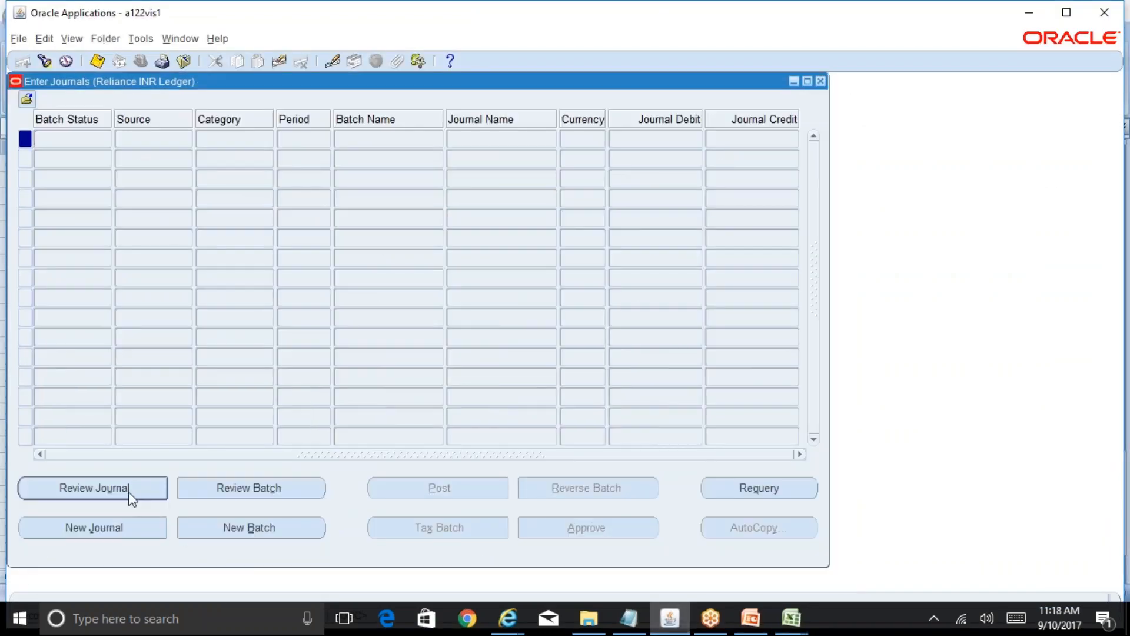
click(212, 527)
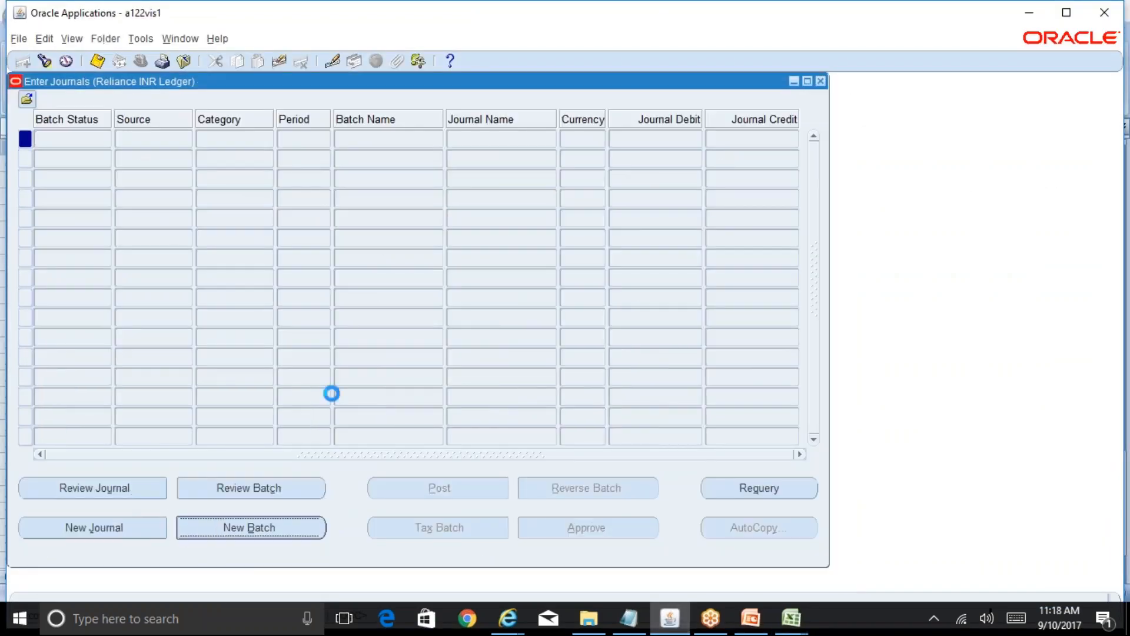
text(Relianc)
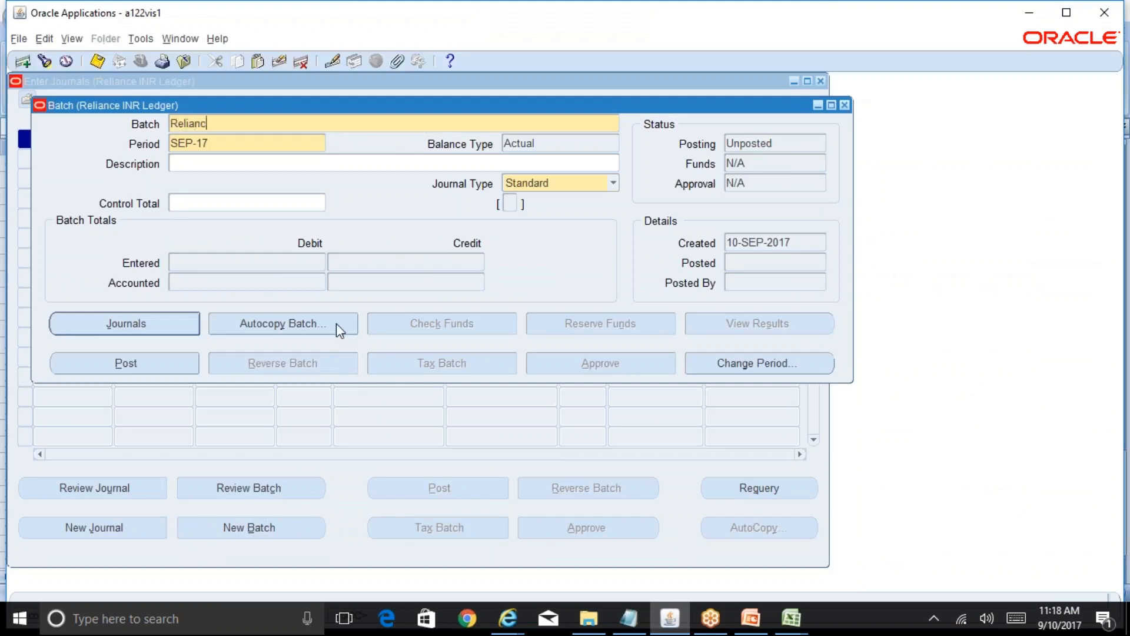
text(e Rent adjustment betwee)
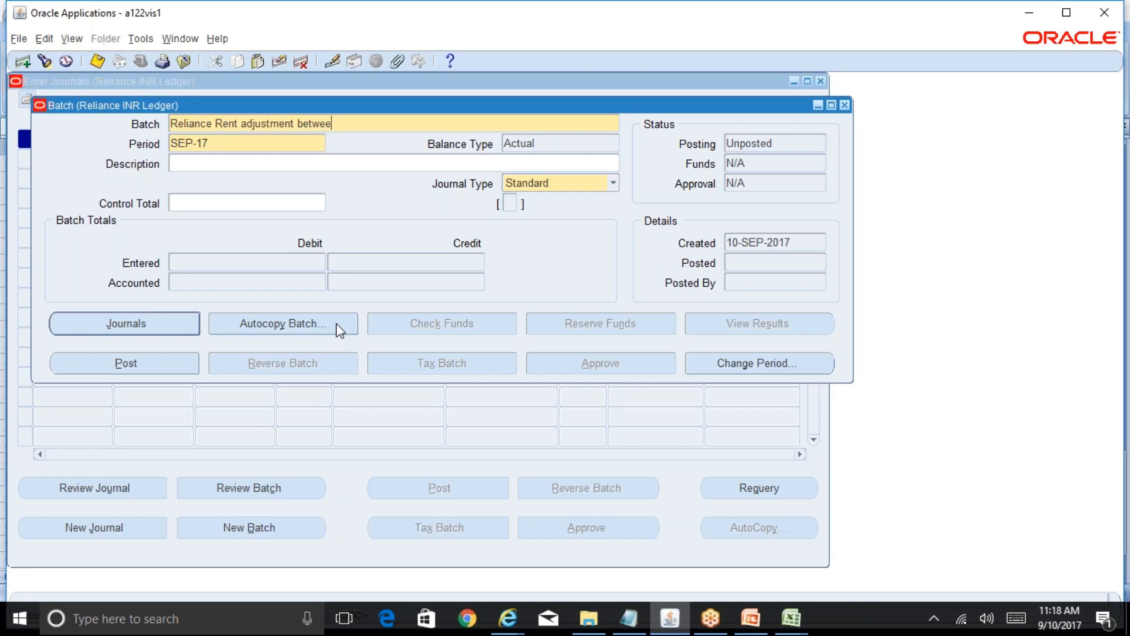
text(n comm and textiles)
key(shift+Home)
key(ctrl+c)
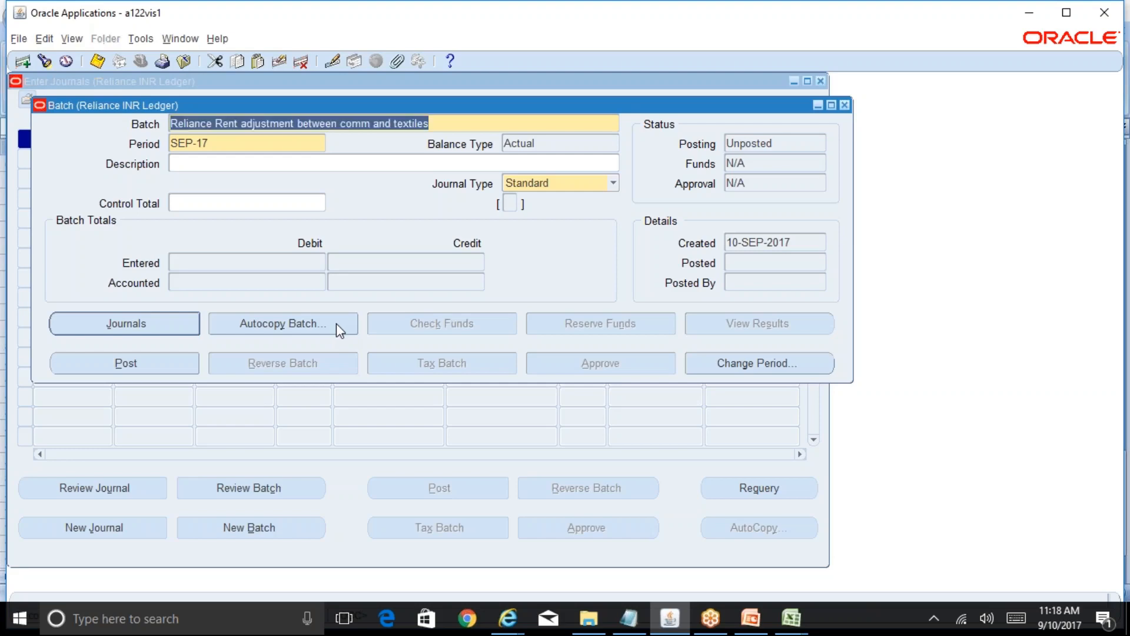
Open a journal in the batch, name it "Reliance Rent adjustment between comm and textiles", and start line 1.
click(166, 324)
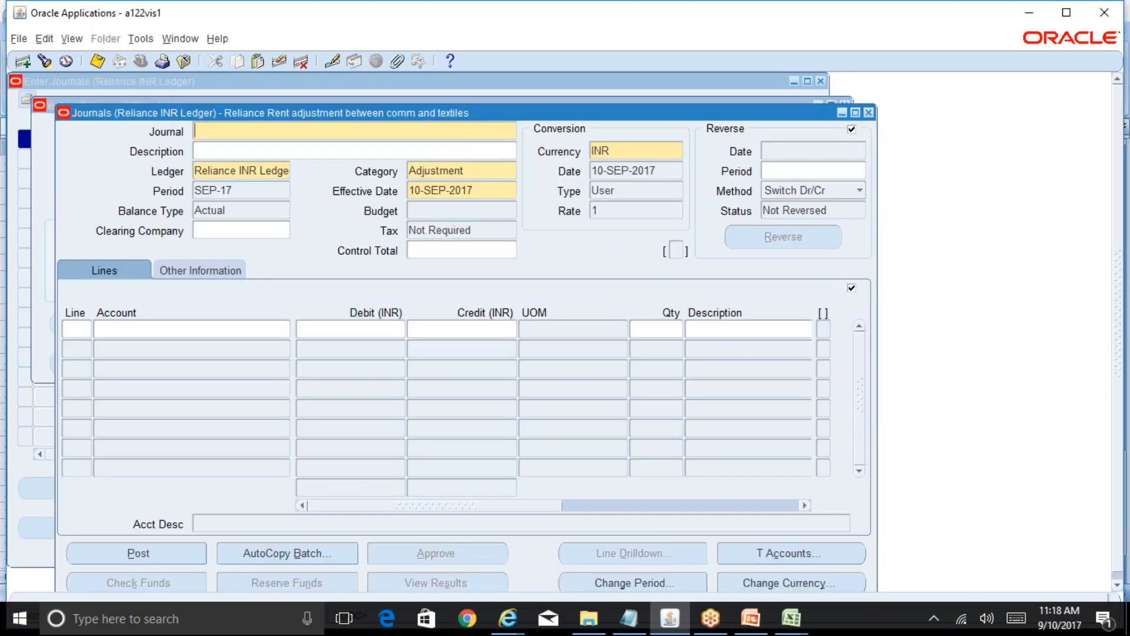
key(ctrl+v)
drag(514, 107, 644, 166)
click(200, 386)
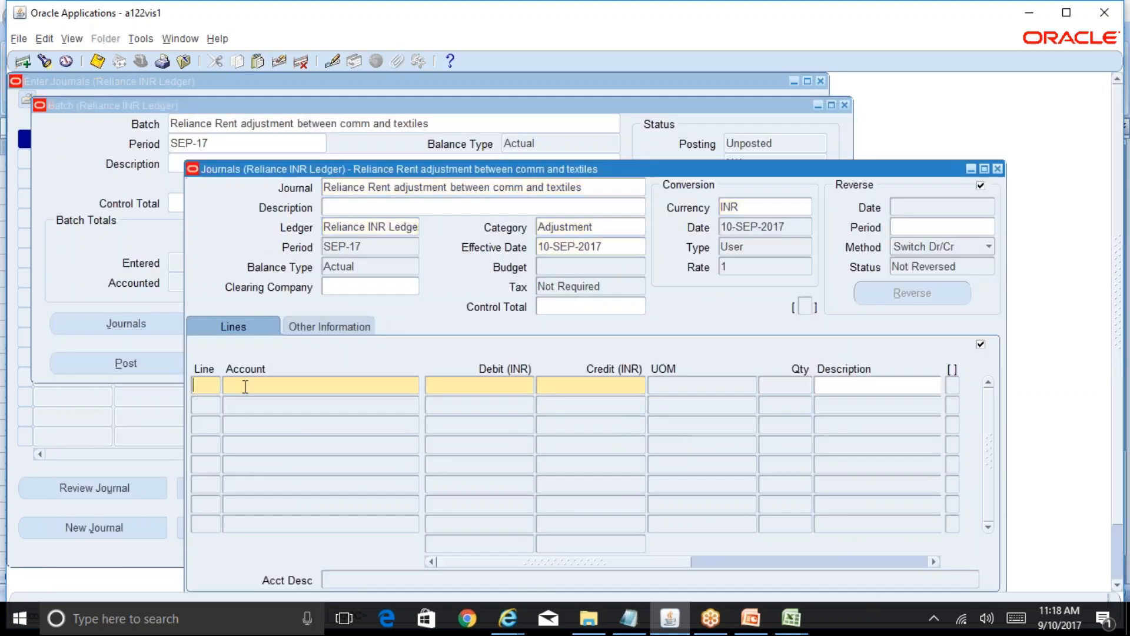
text(1)
click(258, 388)
Switch to the R12 Table of Contents workbook in Excel and check the rent debit and credit entries for companies 02 and 01.
mouse_move(806, 618)
click(759, 580)
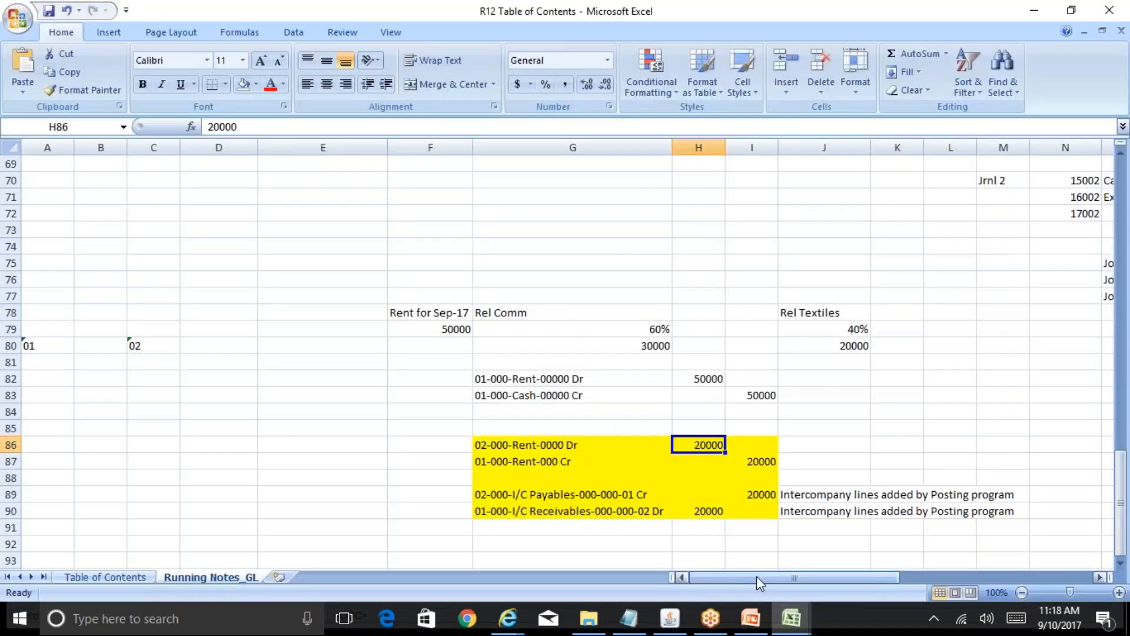
click(574, 445)
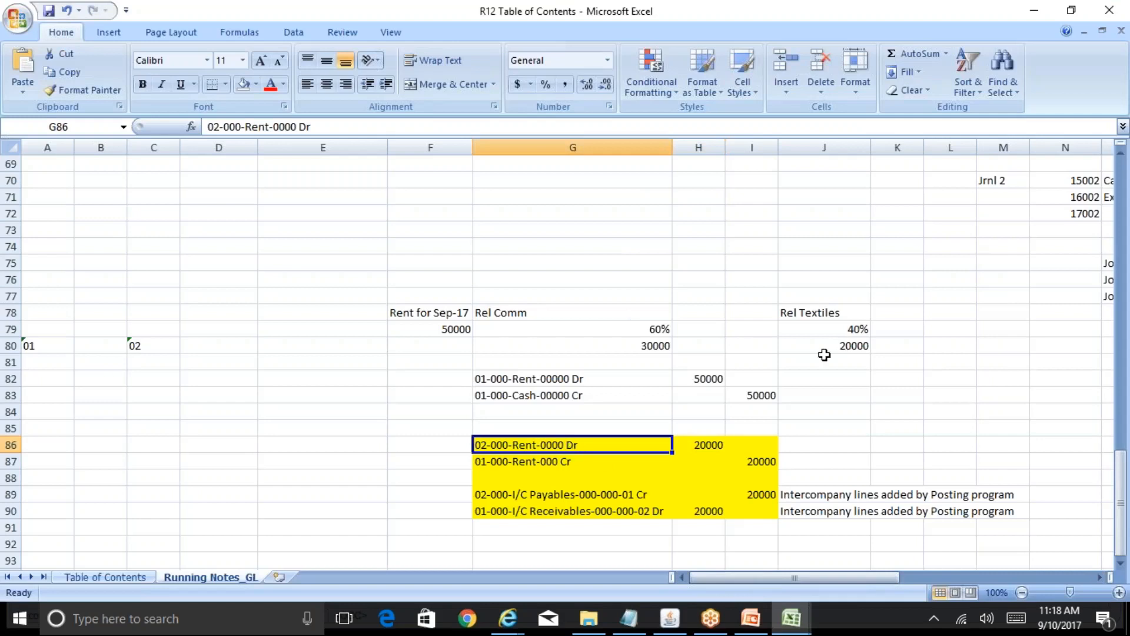
click(564, 464)
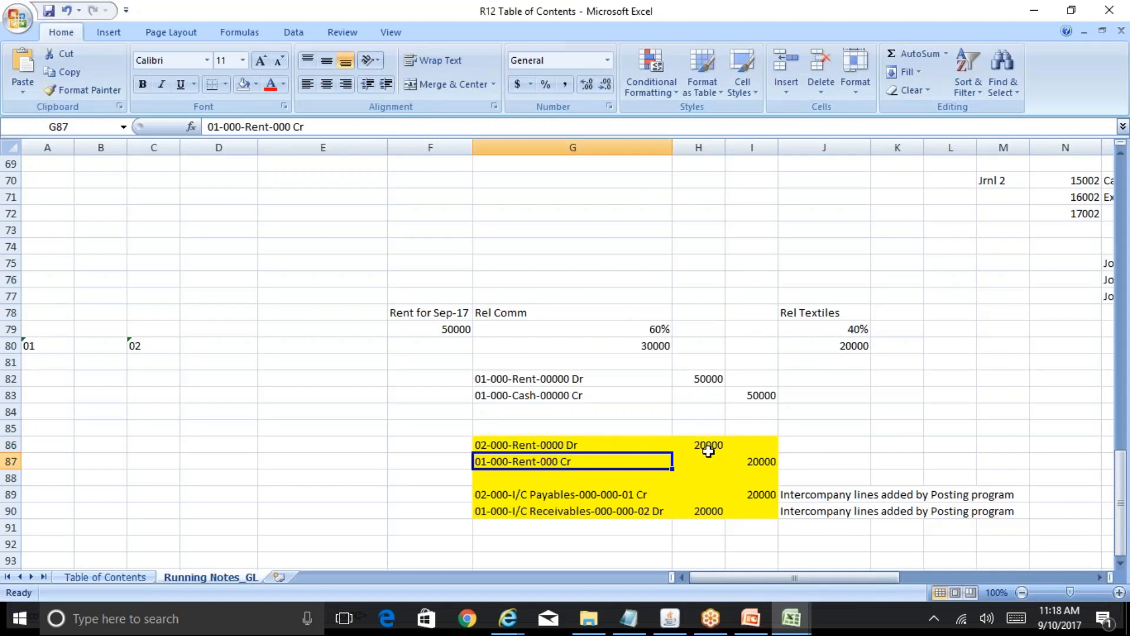
Back in Oracle Applications, give line 1 Company 02 and Department 000, and choose account 7420 Rent Expense by searching for %Rent%.
click(669, 628)
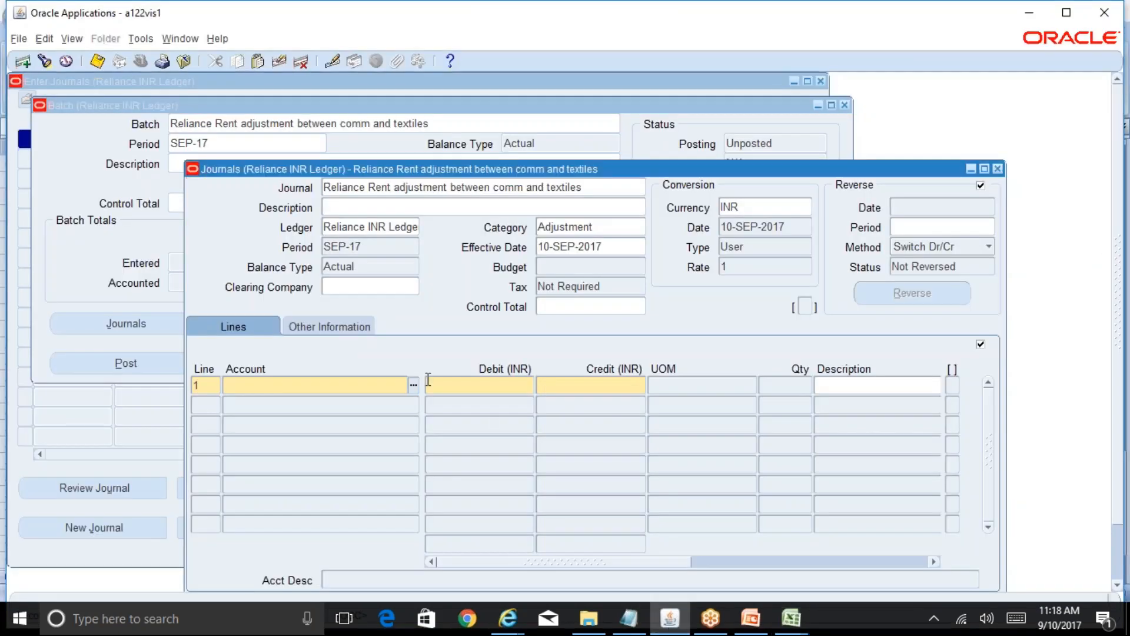
key(ctrl+l)
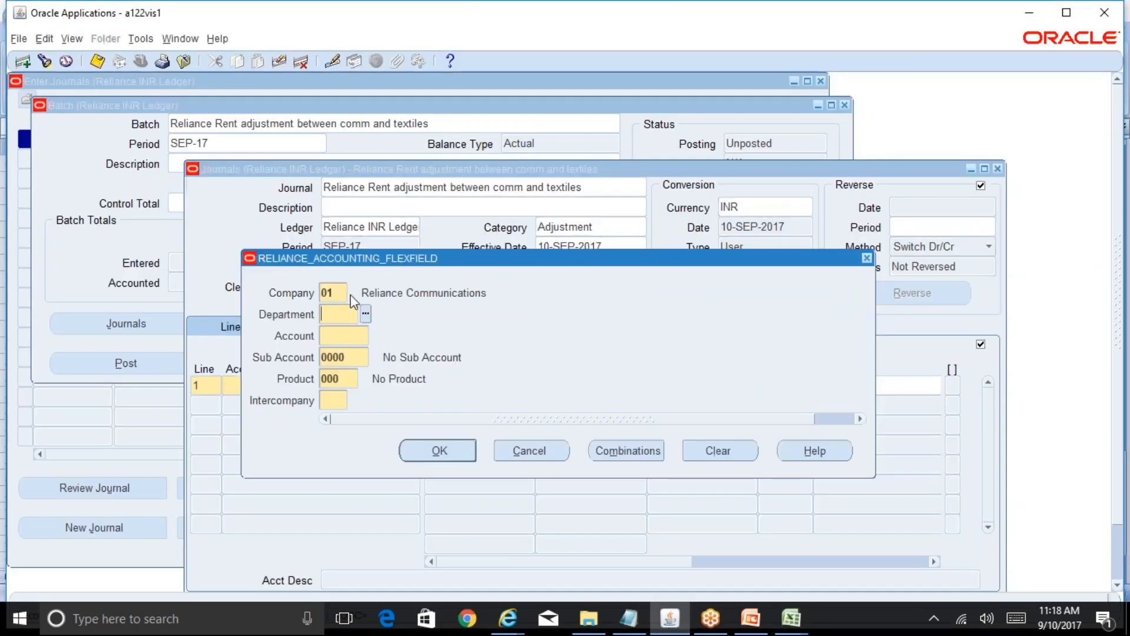
text(02)
key(Tab)
text(000)
key(Tab)
key(ctrl+l)
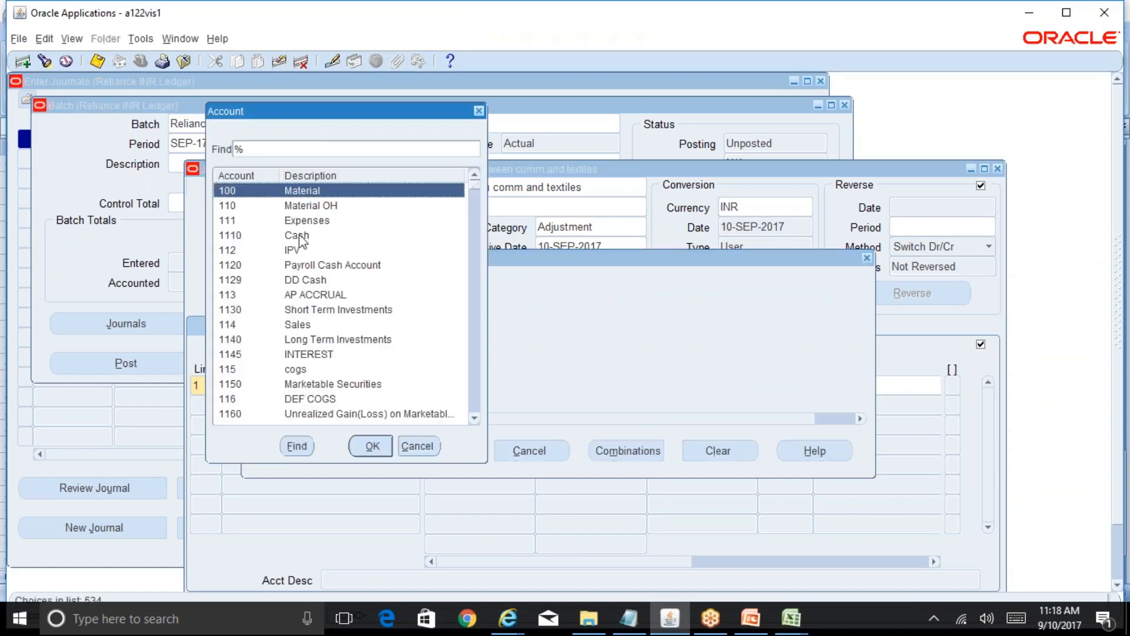
text(Rent%)
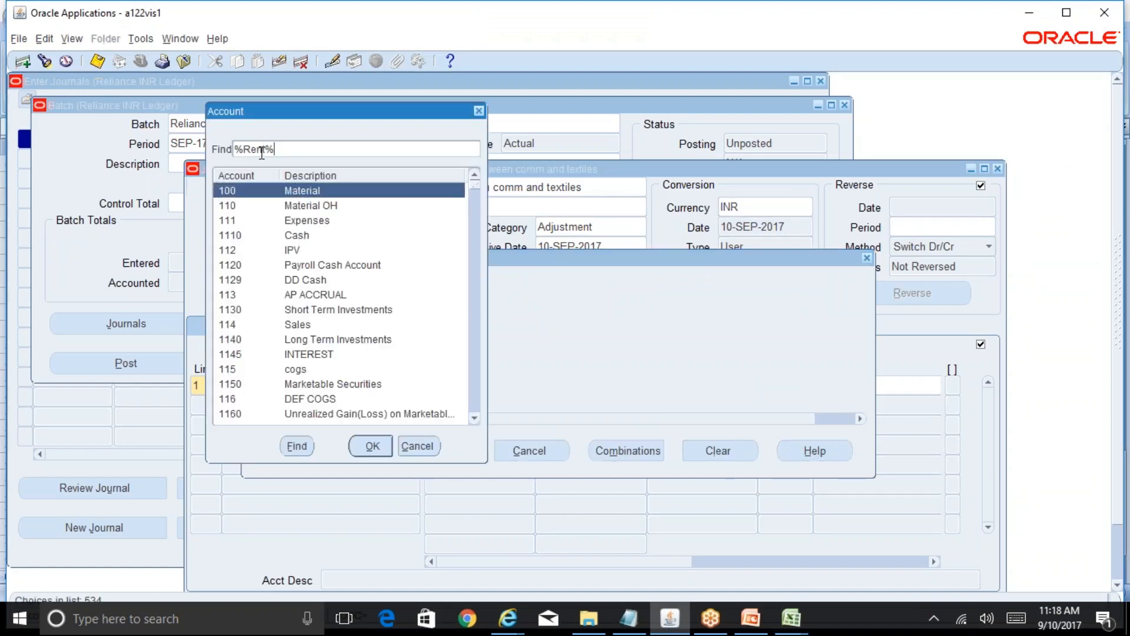
click(297, 445)
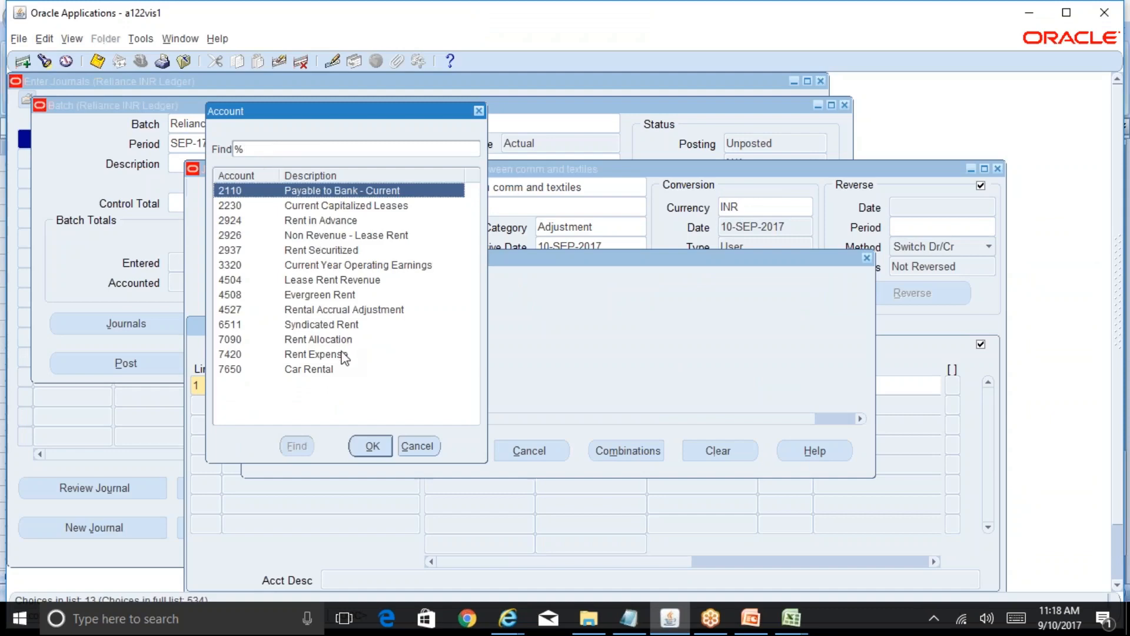
click(344, 354)
click(373, 447)
Complete line 1 with Intercompany 00 and a debit of 20000.
click(342, 400)
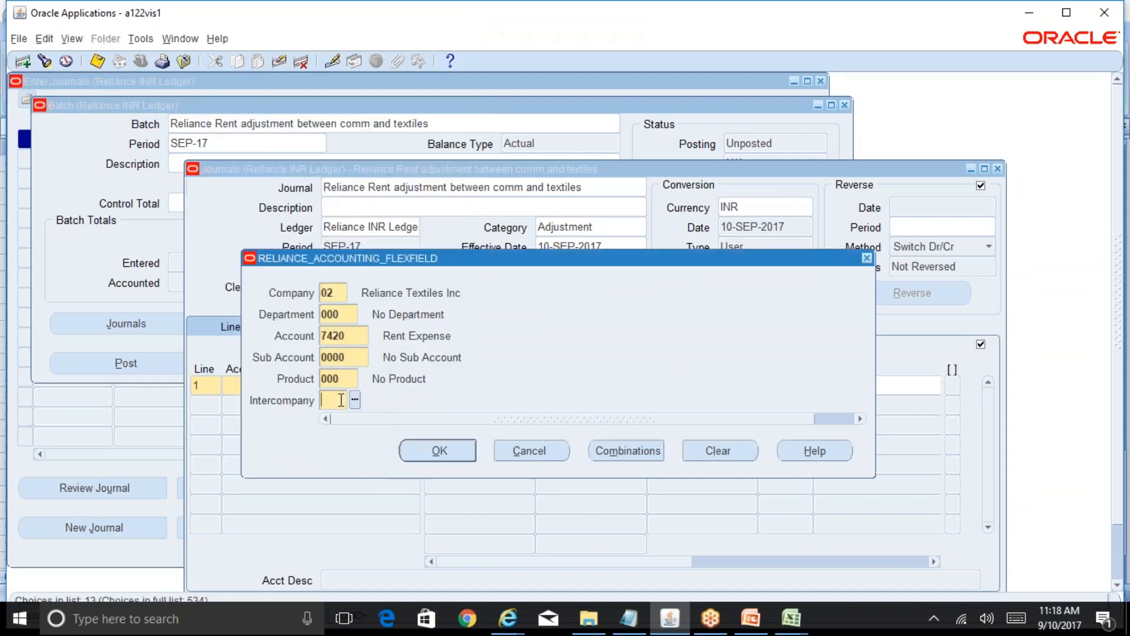
text(00)
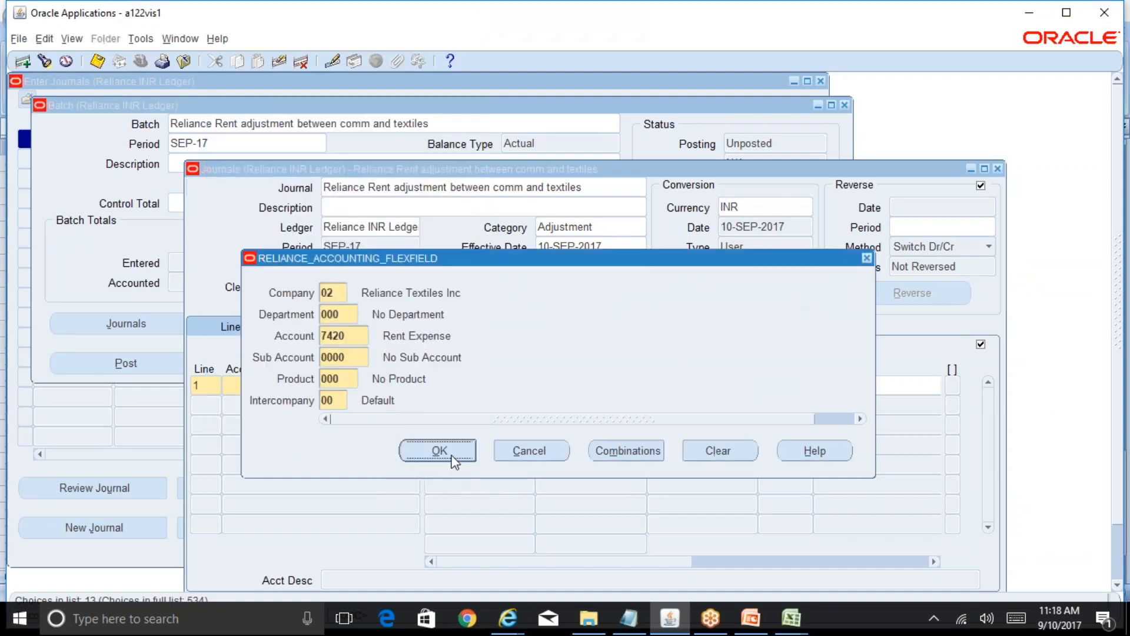
click(454, 450)
text(20000)
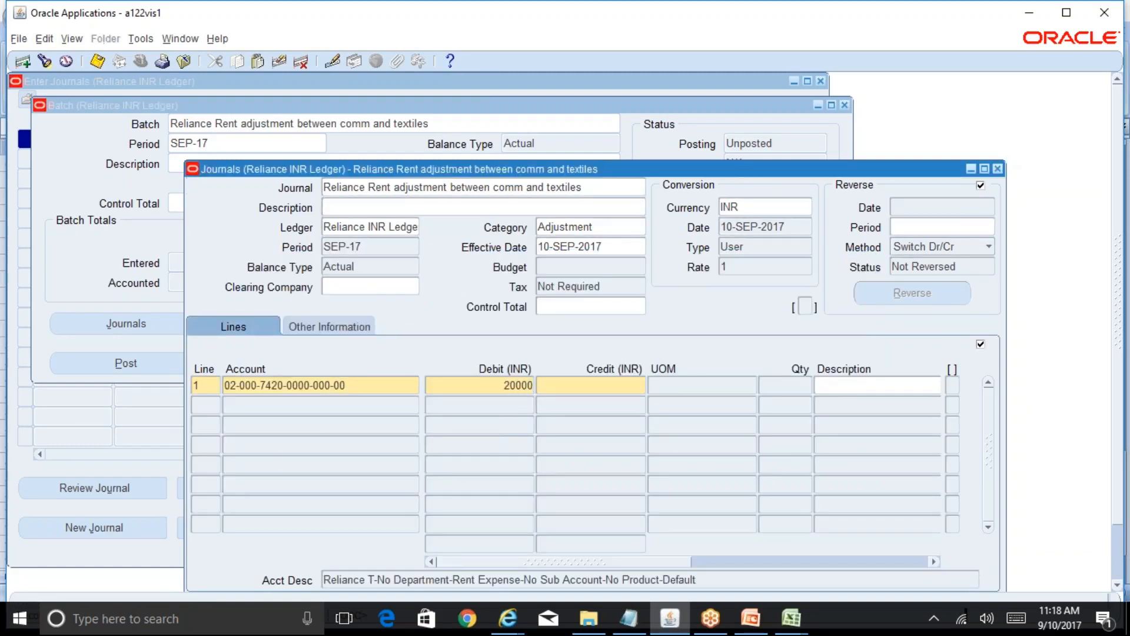
Start journal line 2 with Company 01 and Department 000.
click(410, 405)
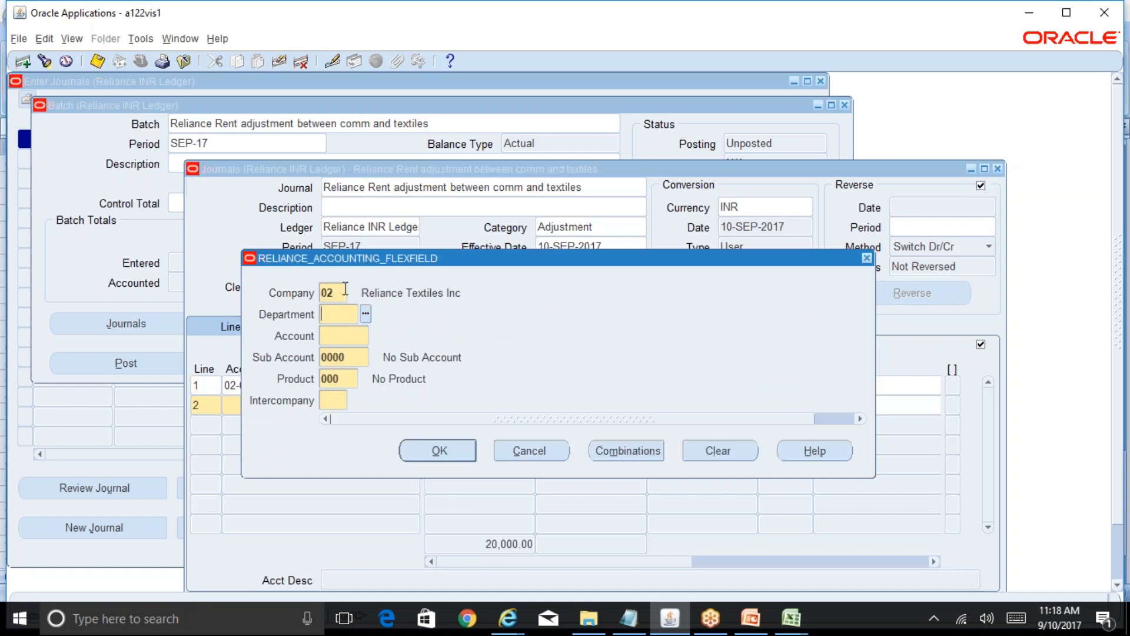
text(01)
key(Tab)
text(0)
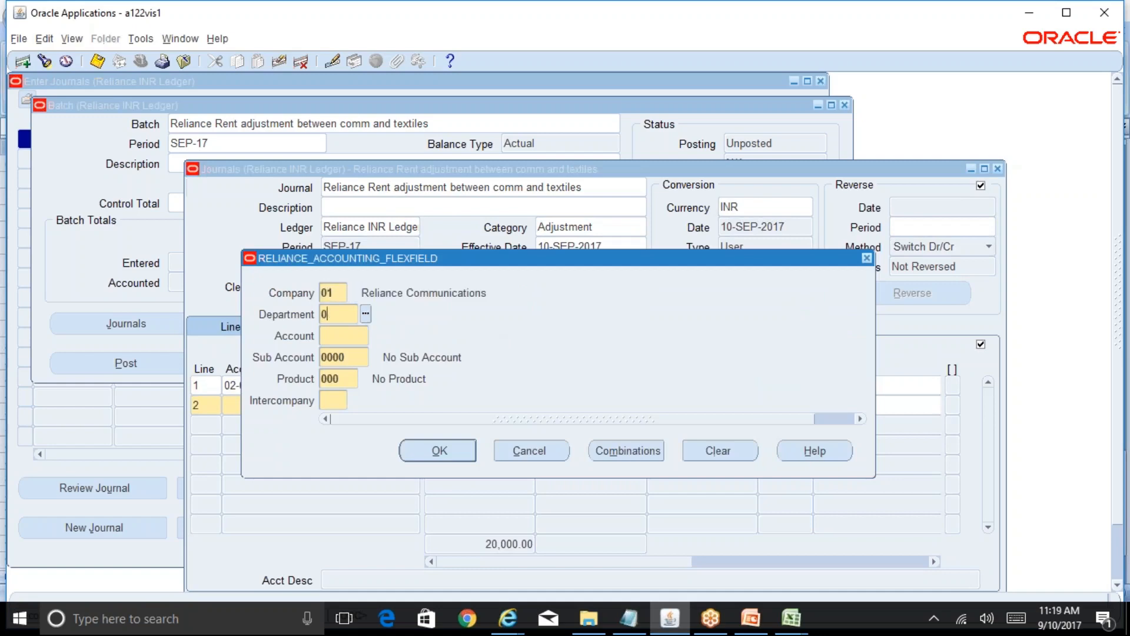
text(00)
key(Tab)
Search for %Rent% and choose 7420 Rent Expense as the account for line 2.
key(ctrl+l)
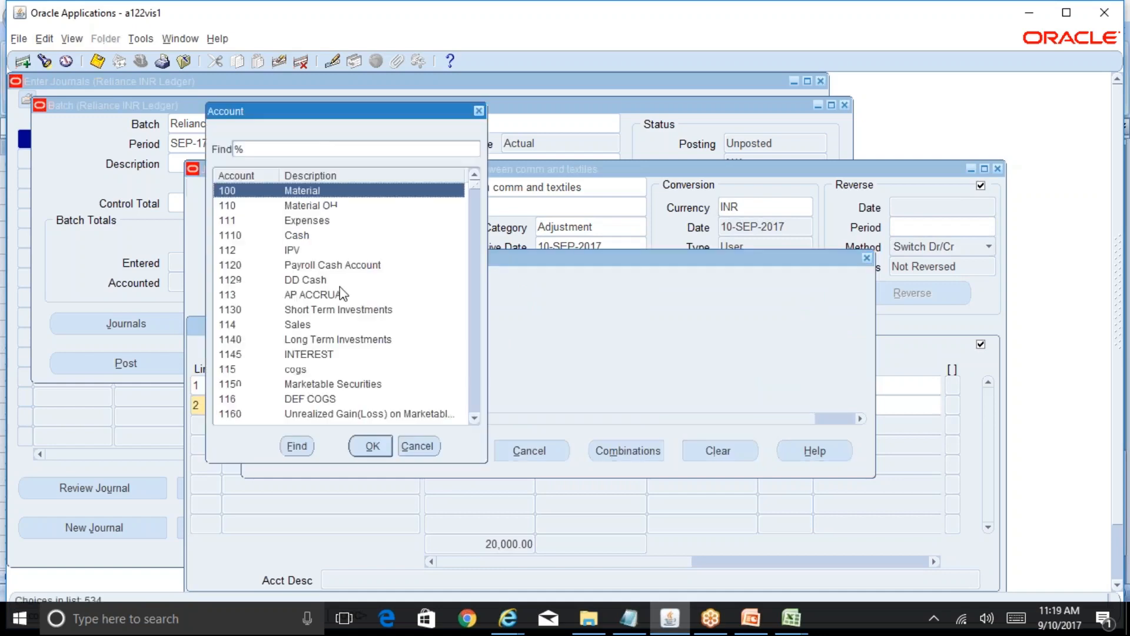
click(259, 151)
text(rent%)
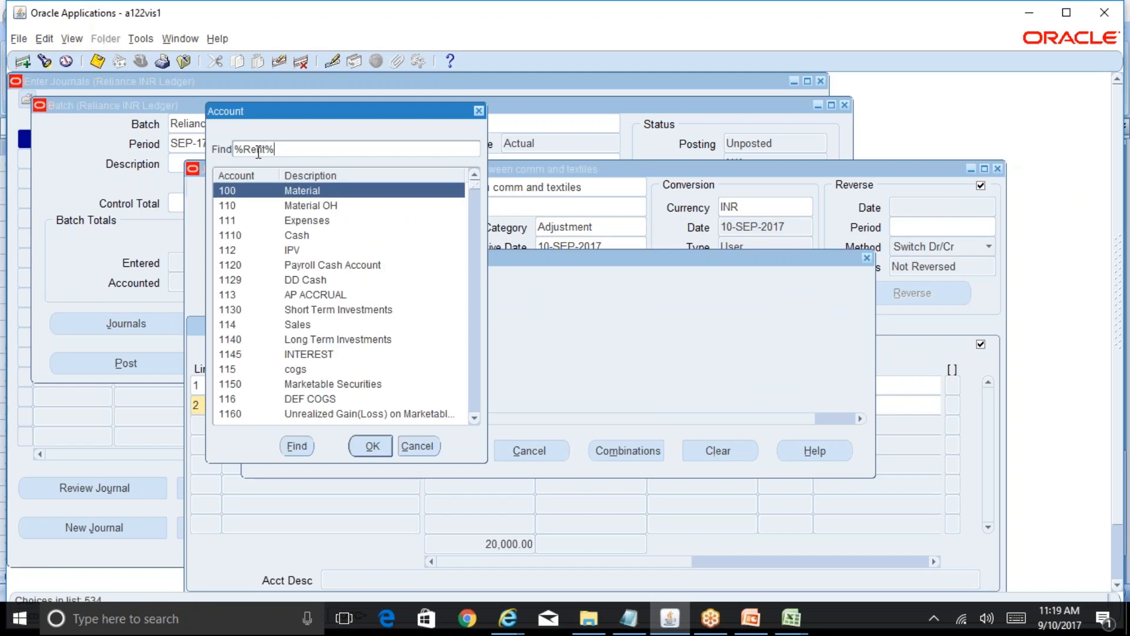
key(Return)
key(Down)
key(Down)
key(Down)
key(Down)
key(Down)
key(Down)
key(Down)
key(Down)
key(Down)
key(Down)
key(Down)
key(Down)
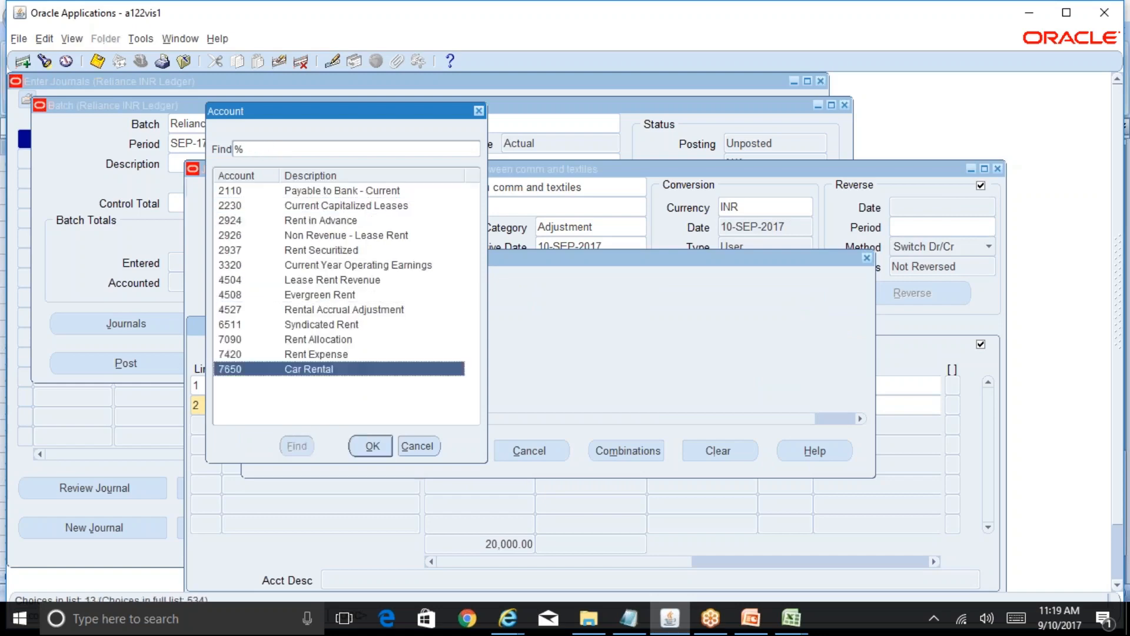
key(Up)
key(Return)
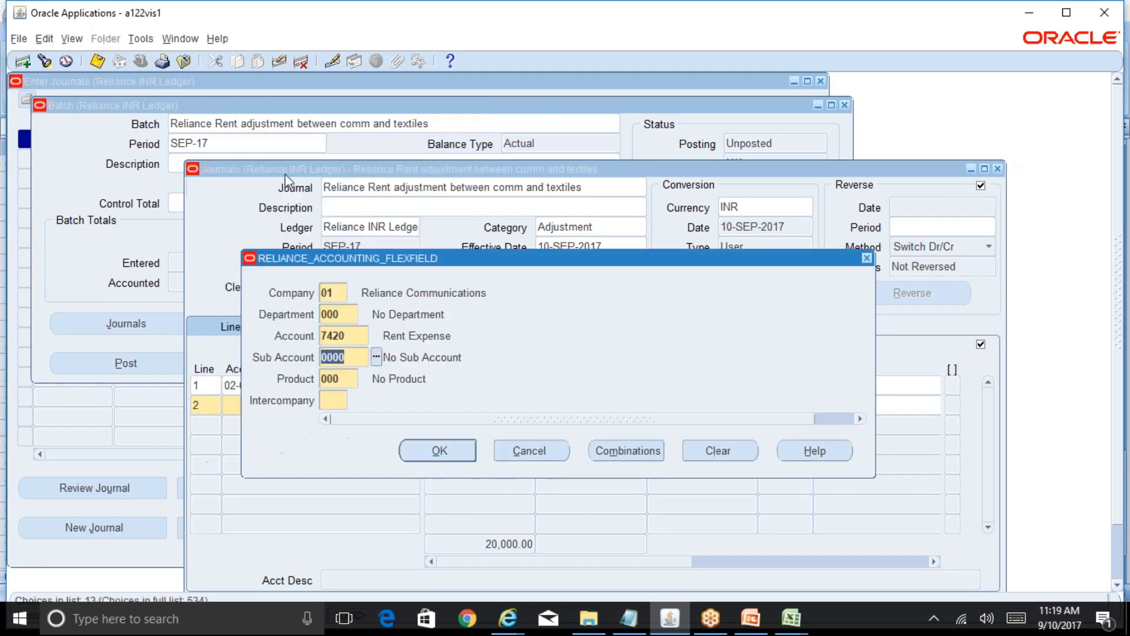
Complete line 2 with Intercompany 00 and a credit of 20000, and save the rent adjustment journal.
click(330, 400)
text(00)
key(Tab)
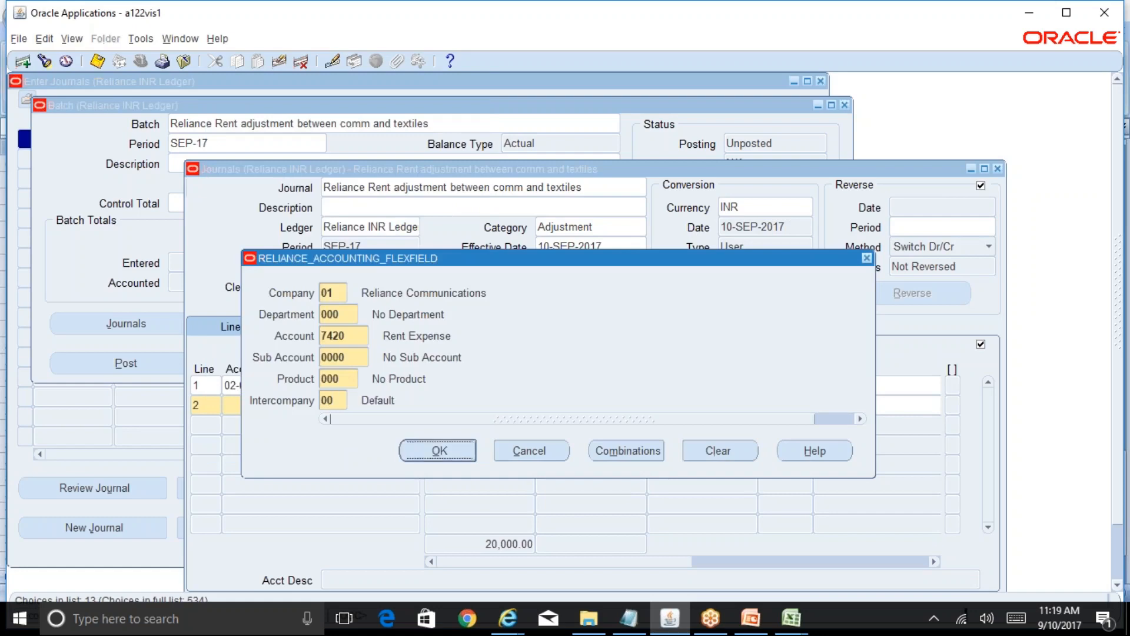
key(Return)
key(Tab)
text(2000)
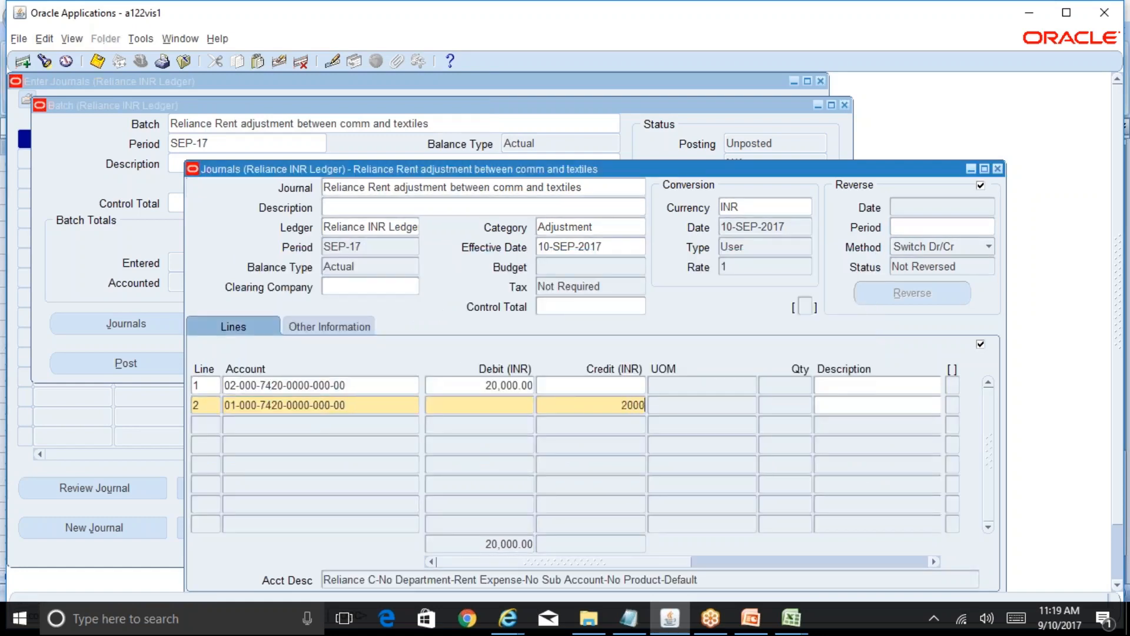
click(879, 386)
click(479, 563)
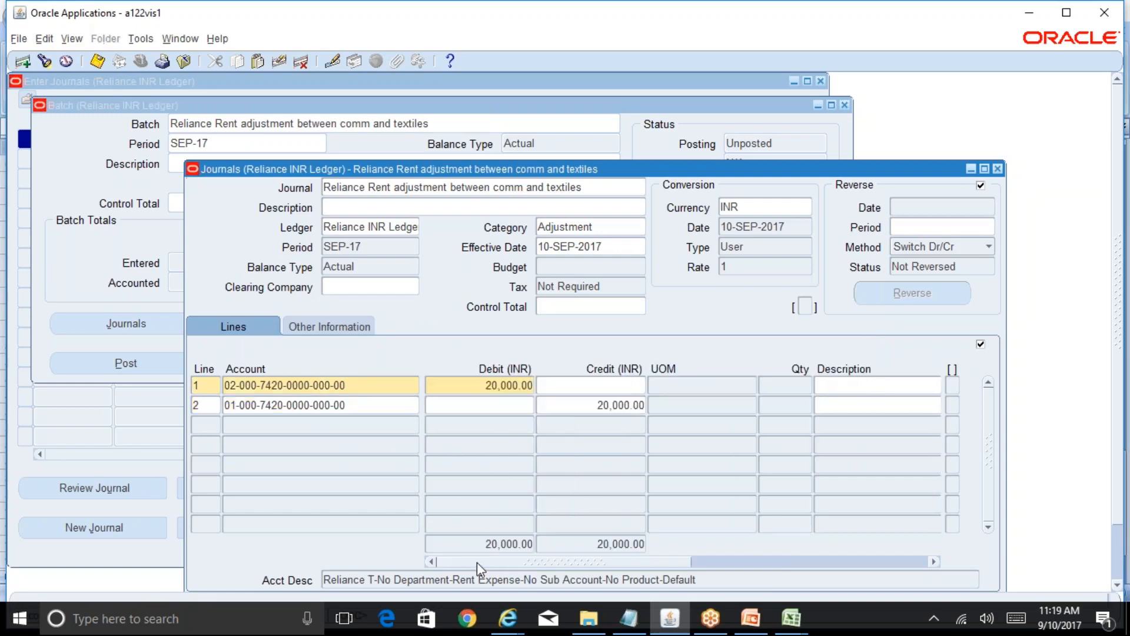
key(ctrl+s)
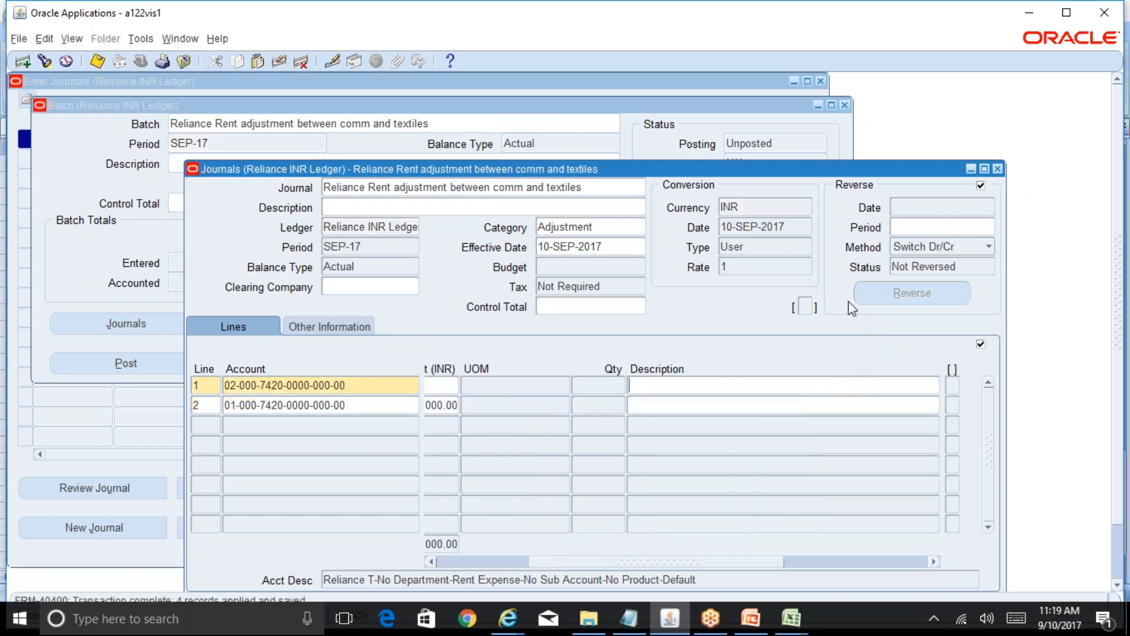
Maximize the application window, reposition the journal form, and review the account combinations and amounts of both journal lines.
click(1066, 12)
drag(751, 167, 732, 146)
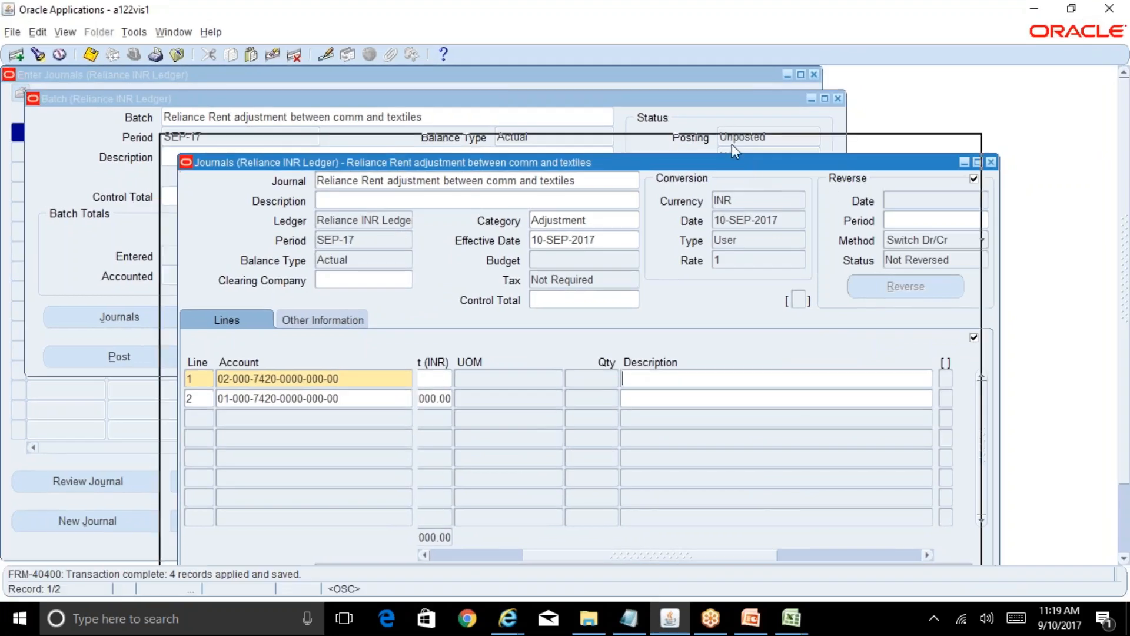
click(447, 535)
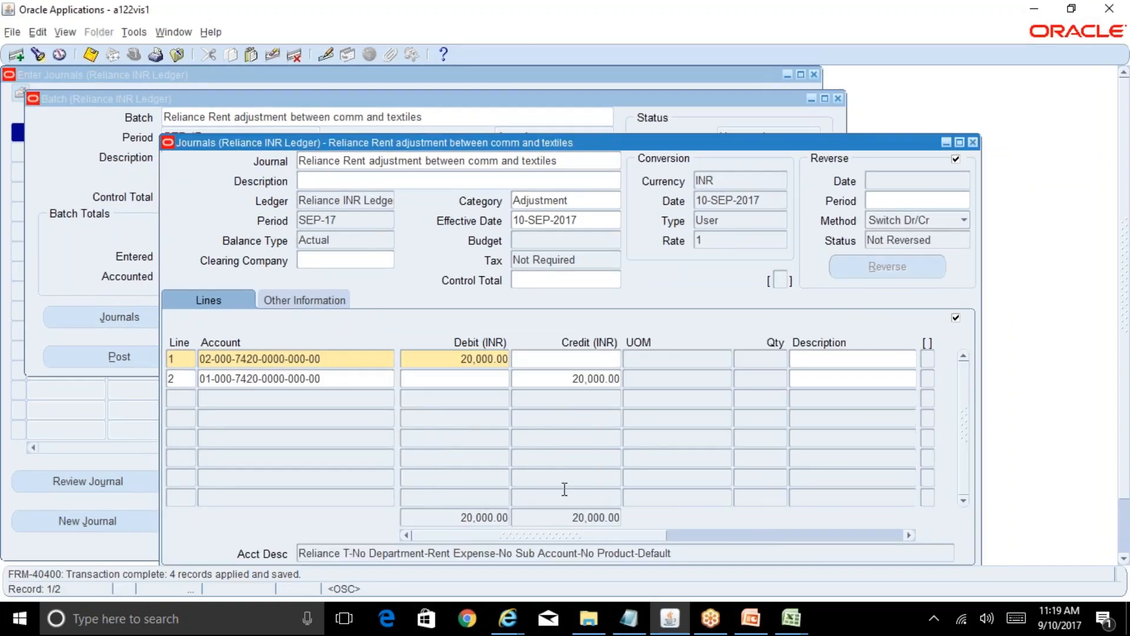
click(294, 366)
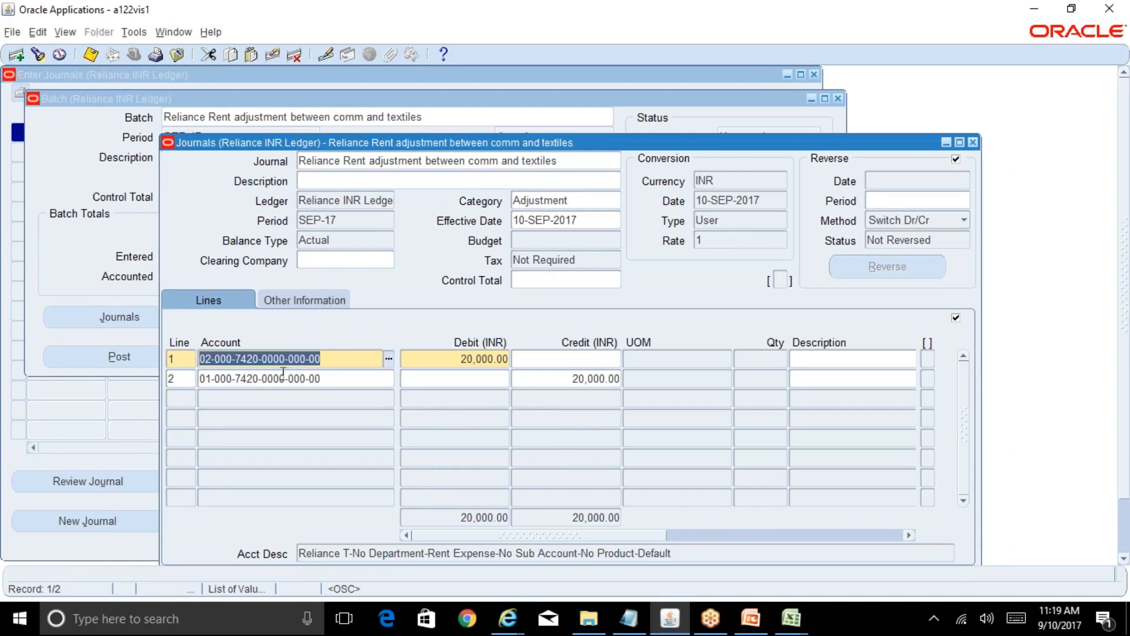
click(298, 372)
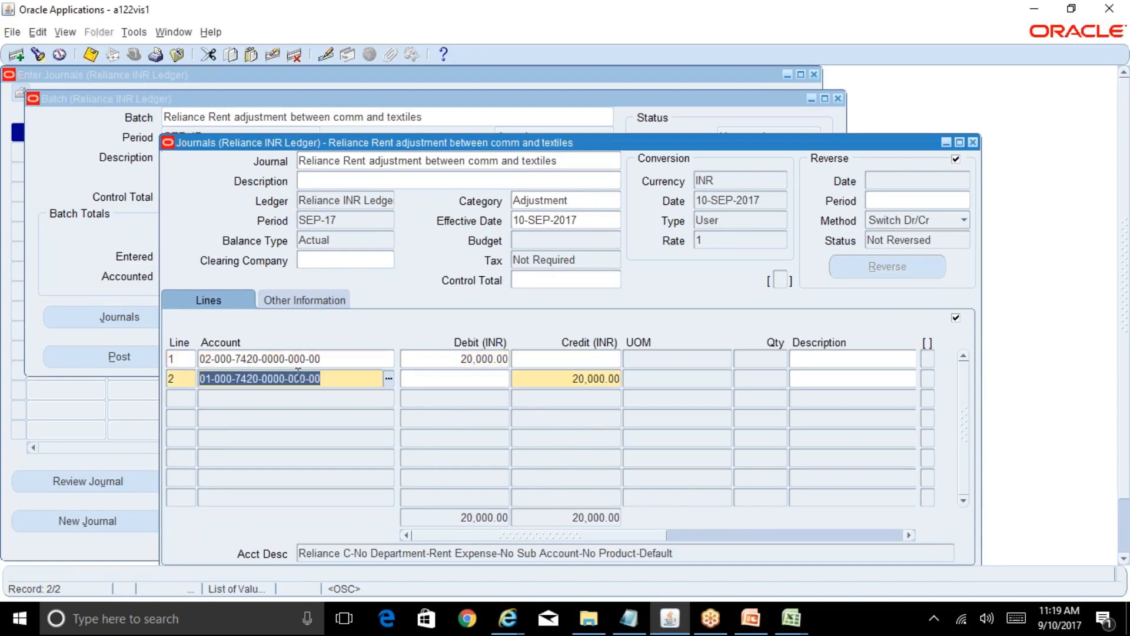
click(348, 358)
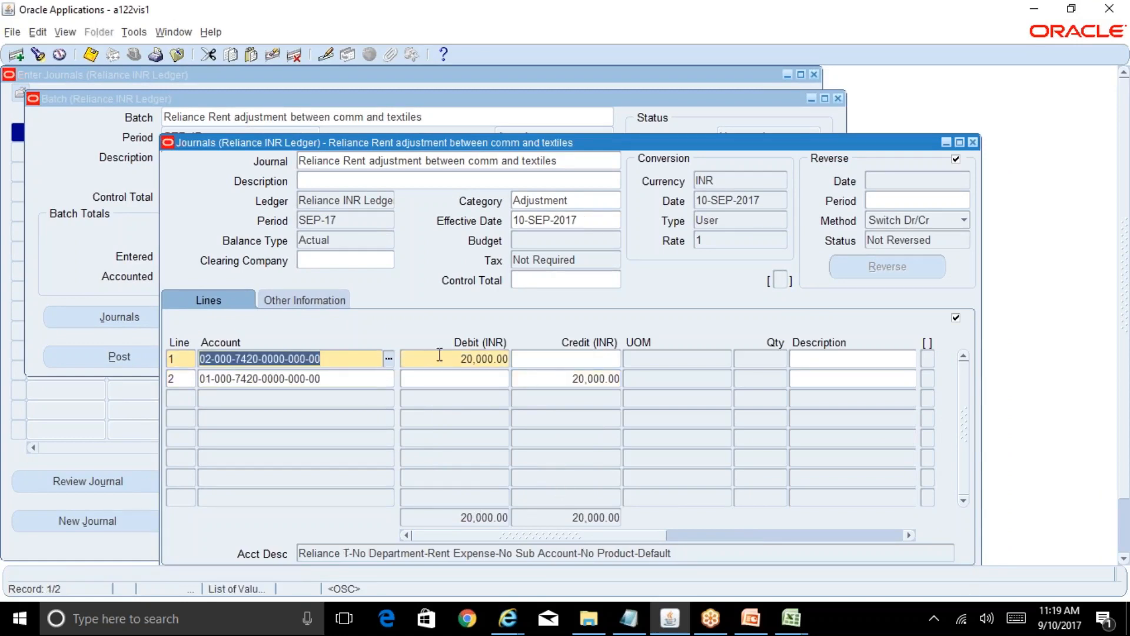
click(339, 378)
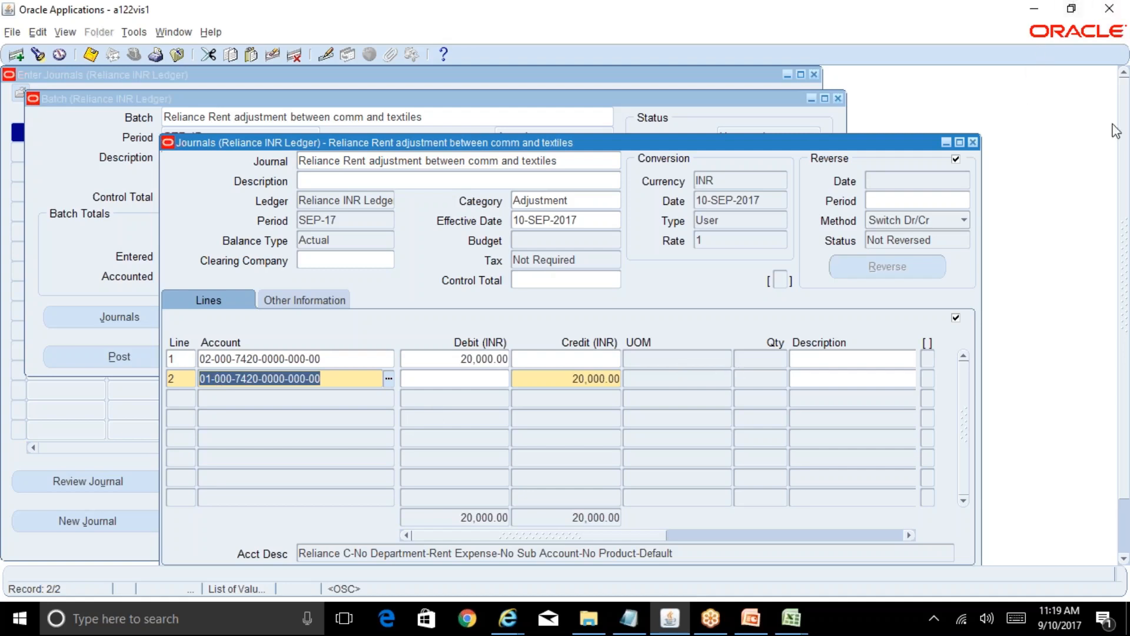
Post the rent adjustment journal between comm and textiles, and acknowledge the concurrent request note.
drag(870, 147, 813, 88)
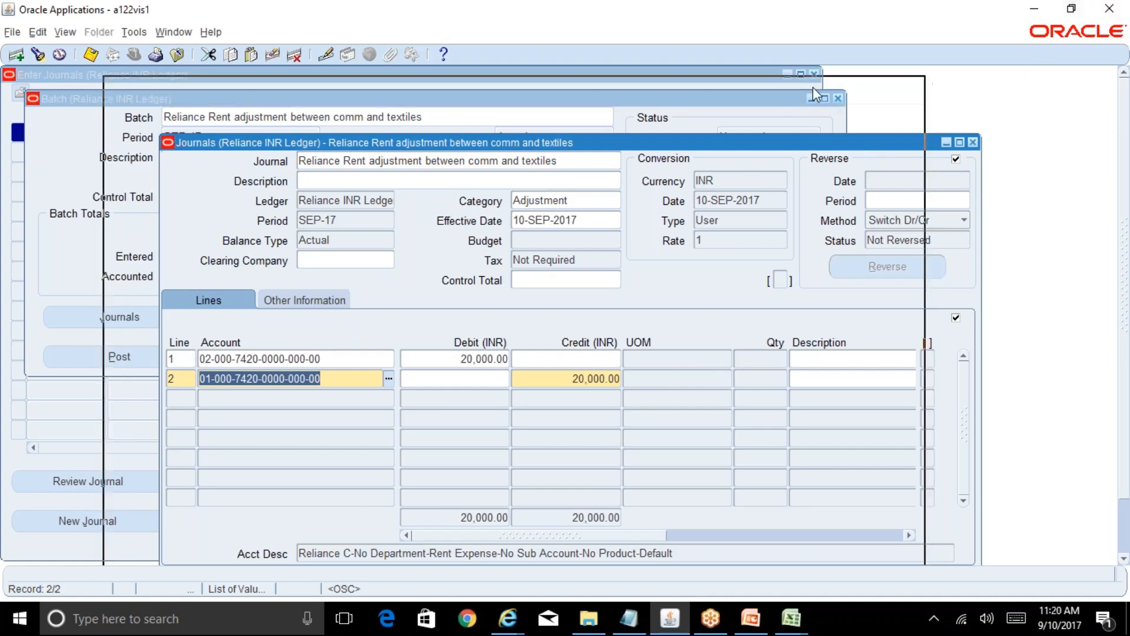
click(186, 524)
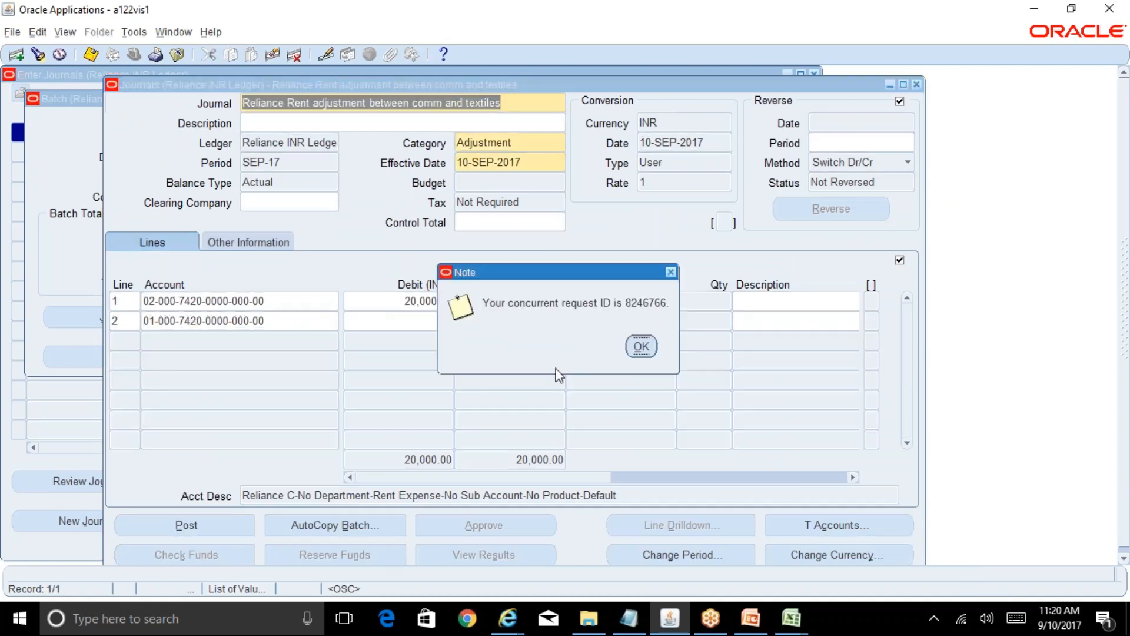
click(640, 346)
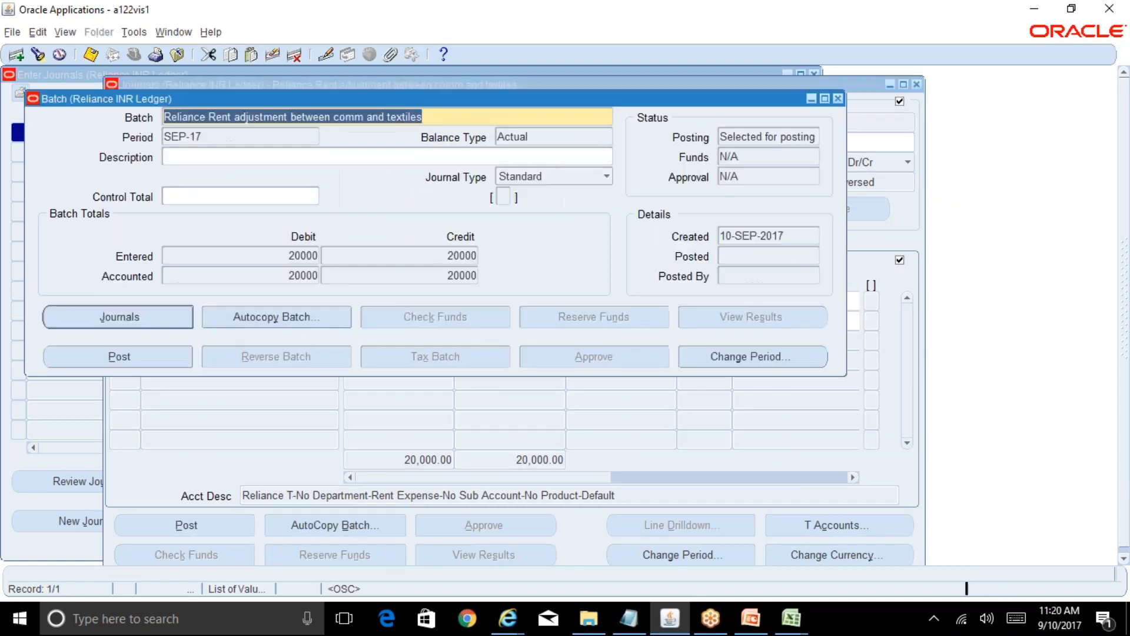
Find all concurrent requests and refresh the list to check the status of the newest Posting: Single Ledger request.
click(65, 32)
click(100, 248)
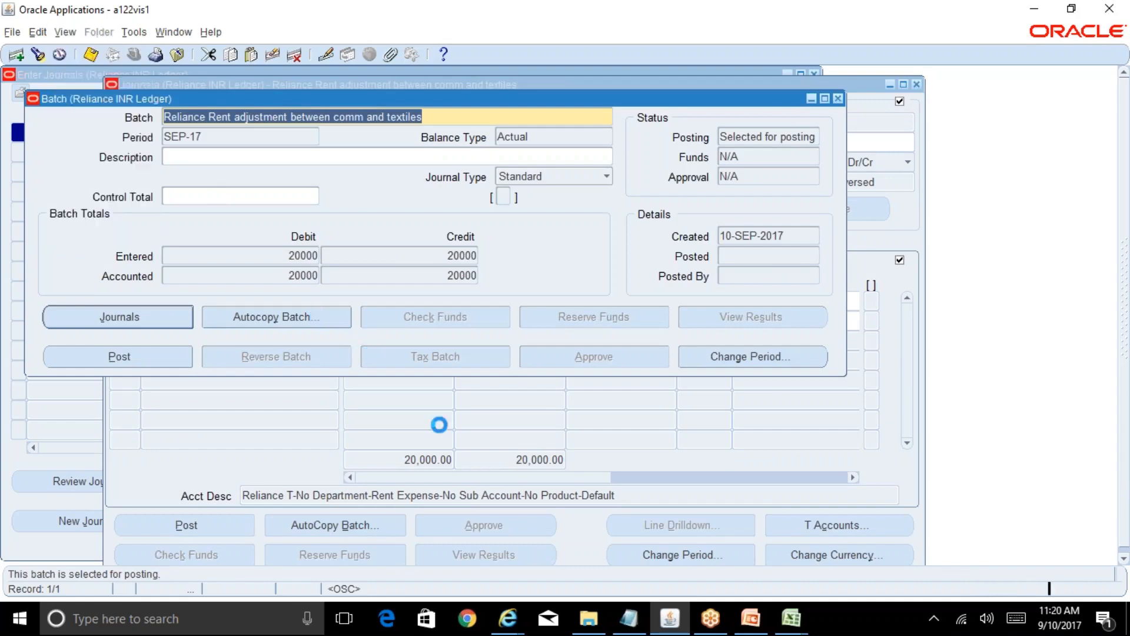
click(514, 457)
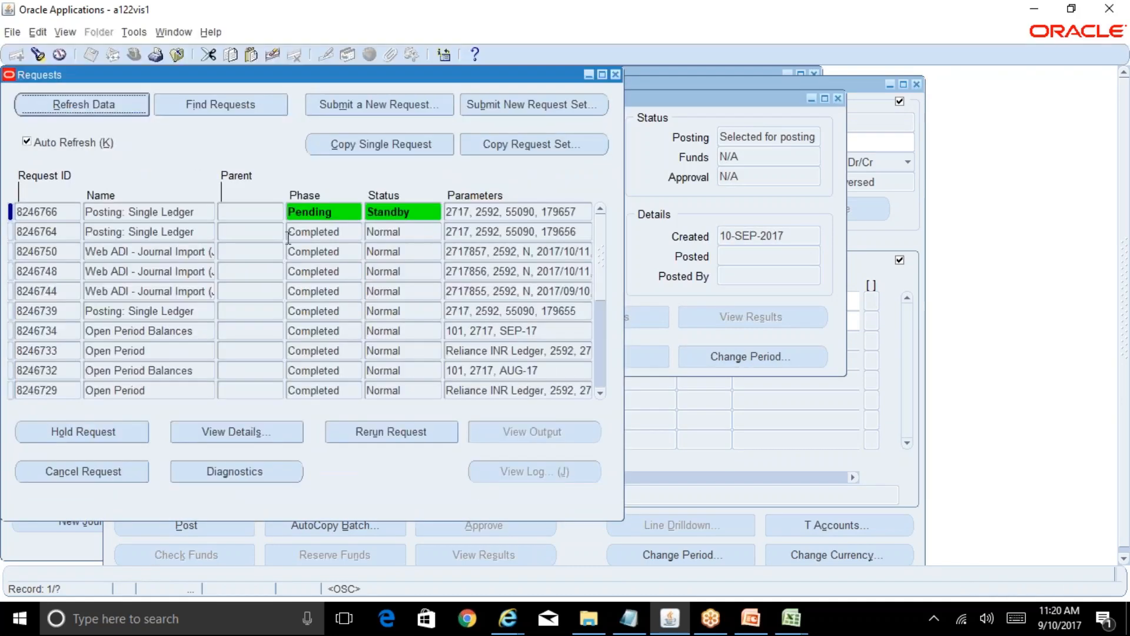
click(84, 112)
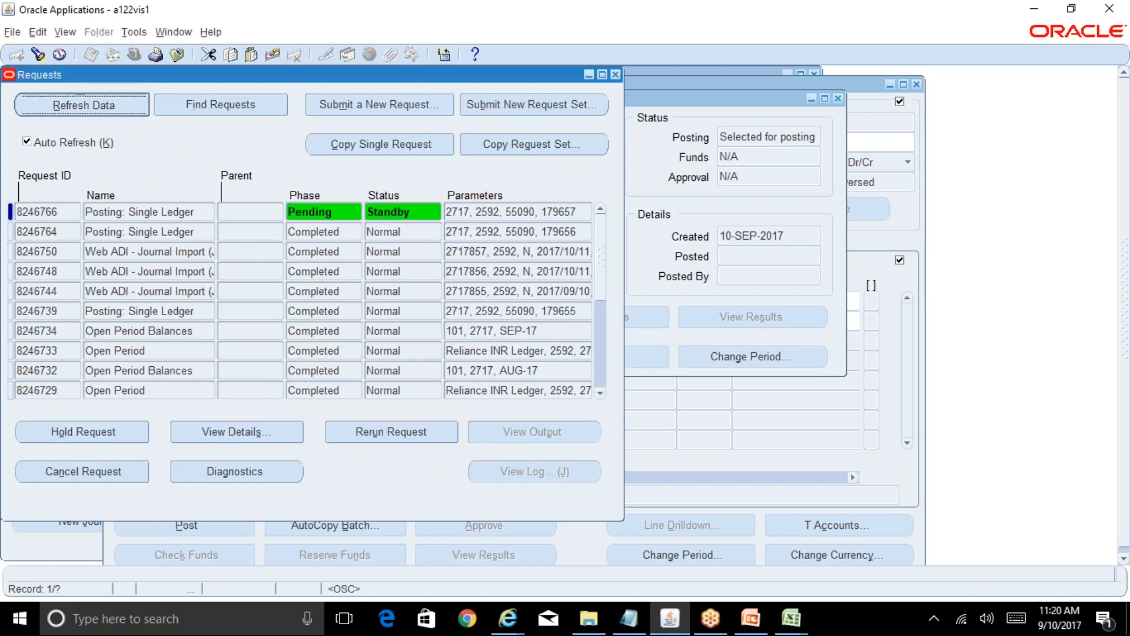
key(alt+r)
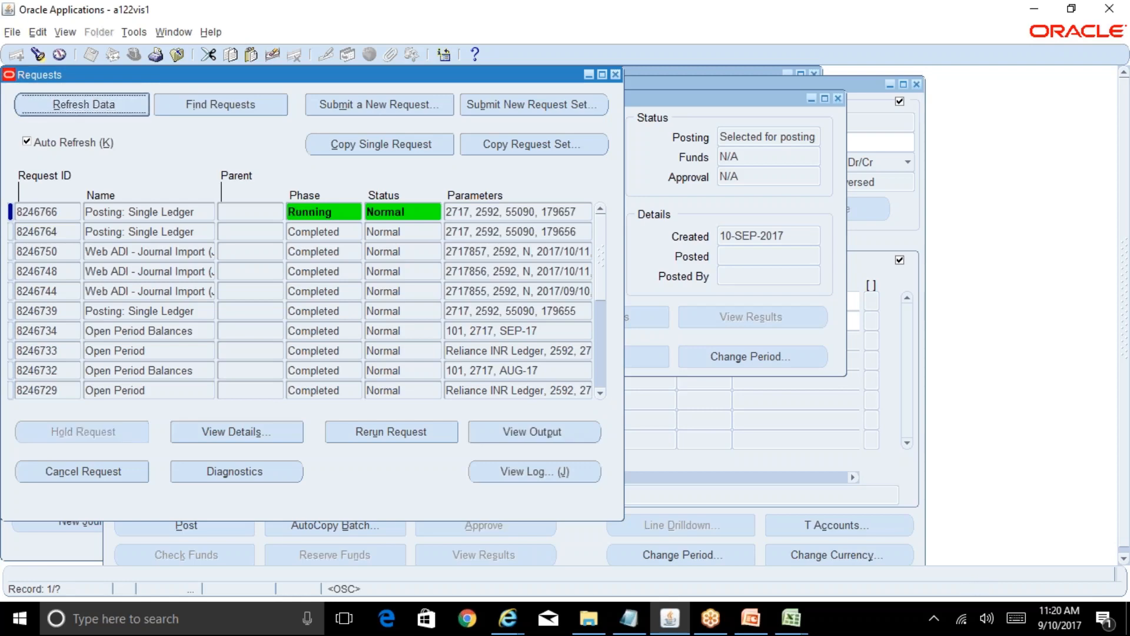
Copy the batch name Reliance Rent adjustment between comm and textiles from the Batch form, and return to the Journals form.
click(870, 262)
key(ctrl+c)
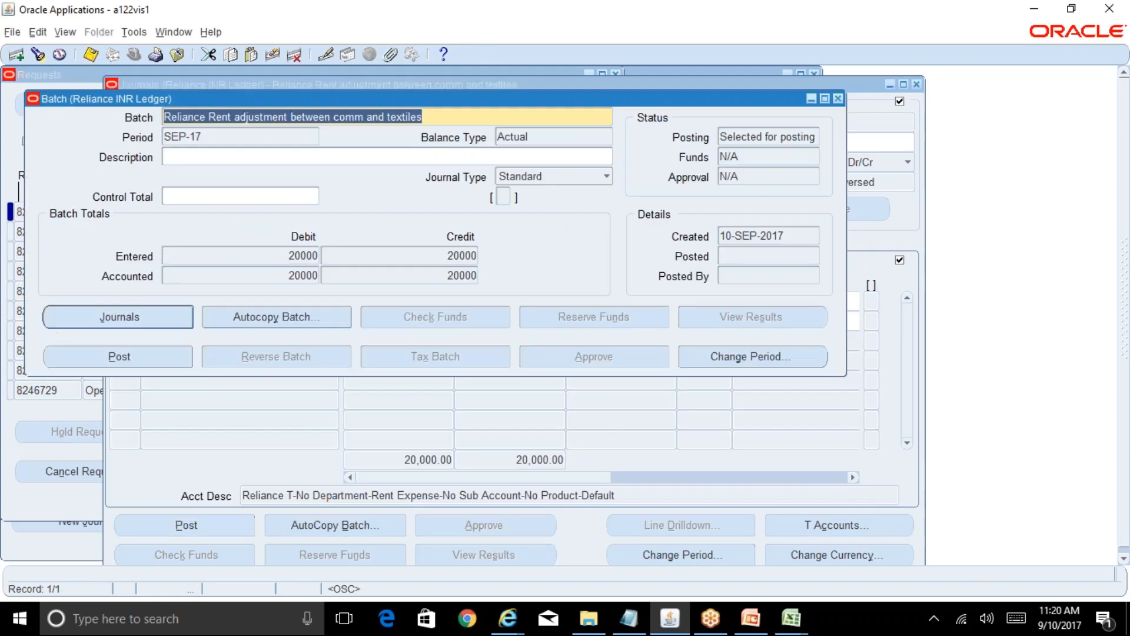
click(882, 259)
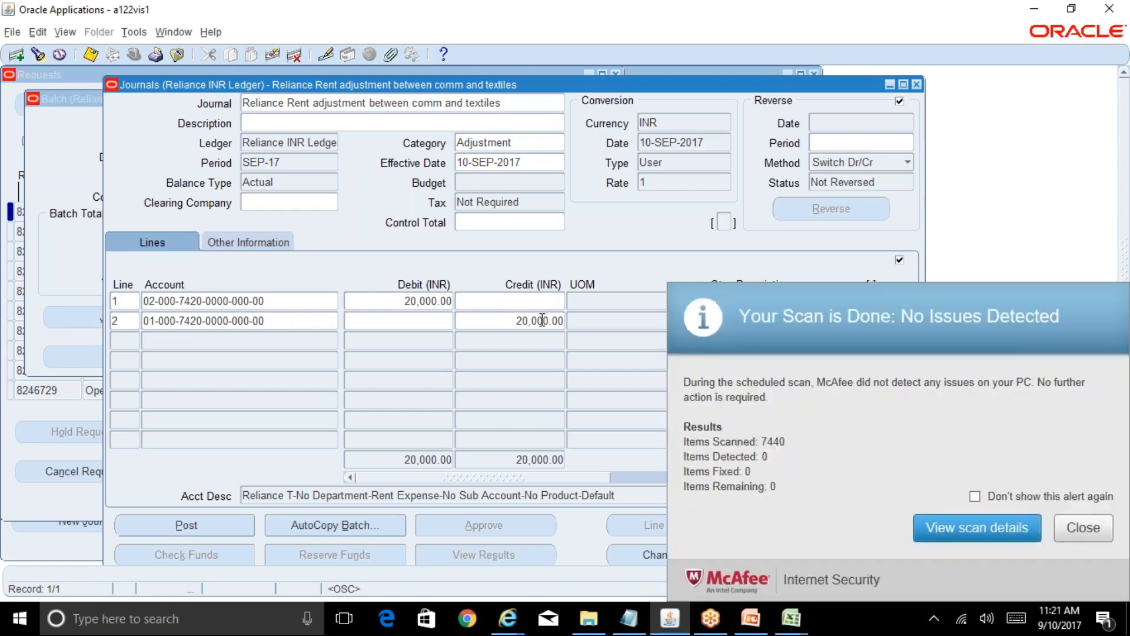
Dismiss the McAfee scan alert and examine the account descriptions of journal lines 1 and 2.
click(1082, 527)
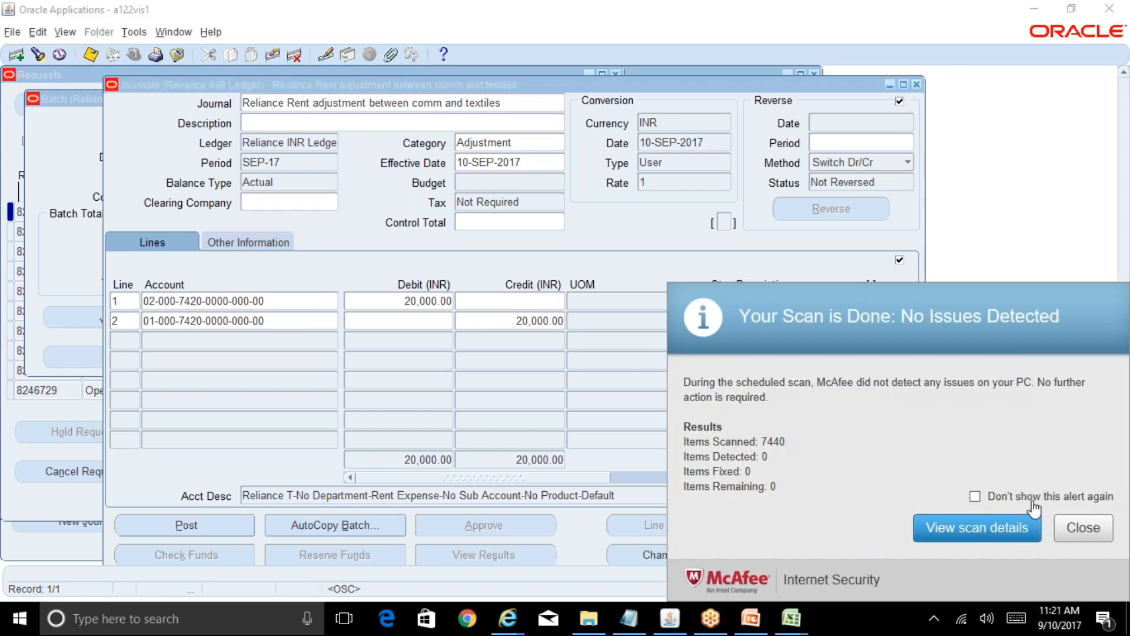
click(270, 305)
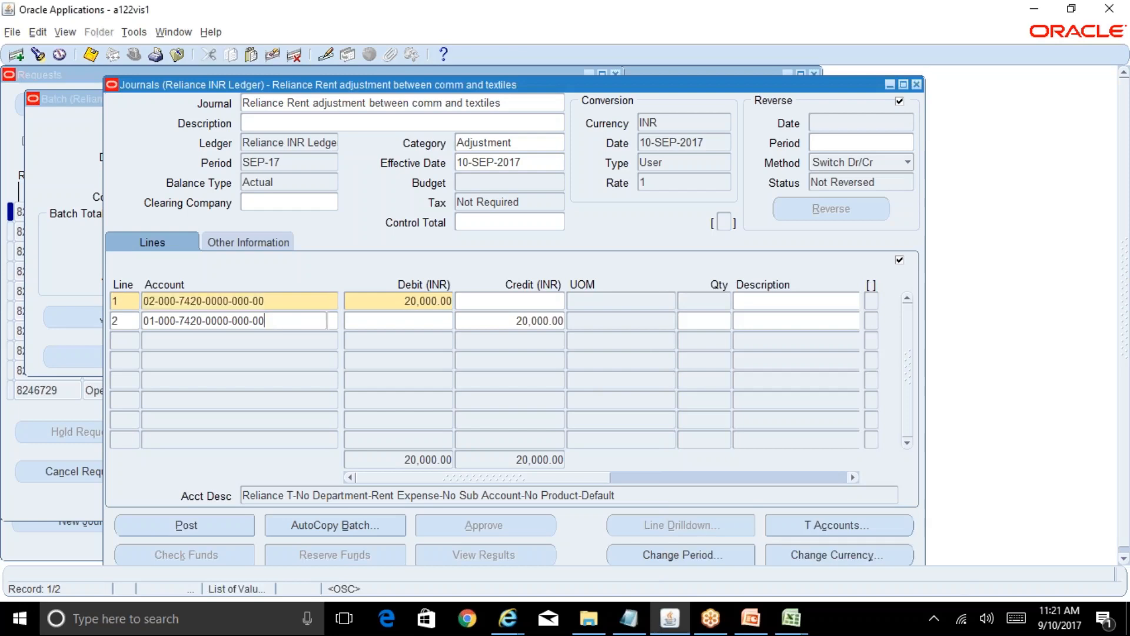
click(273, 321)
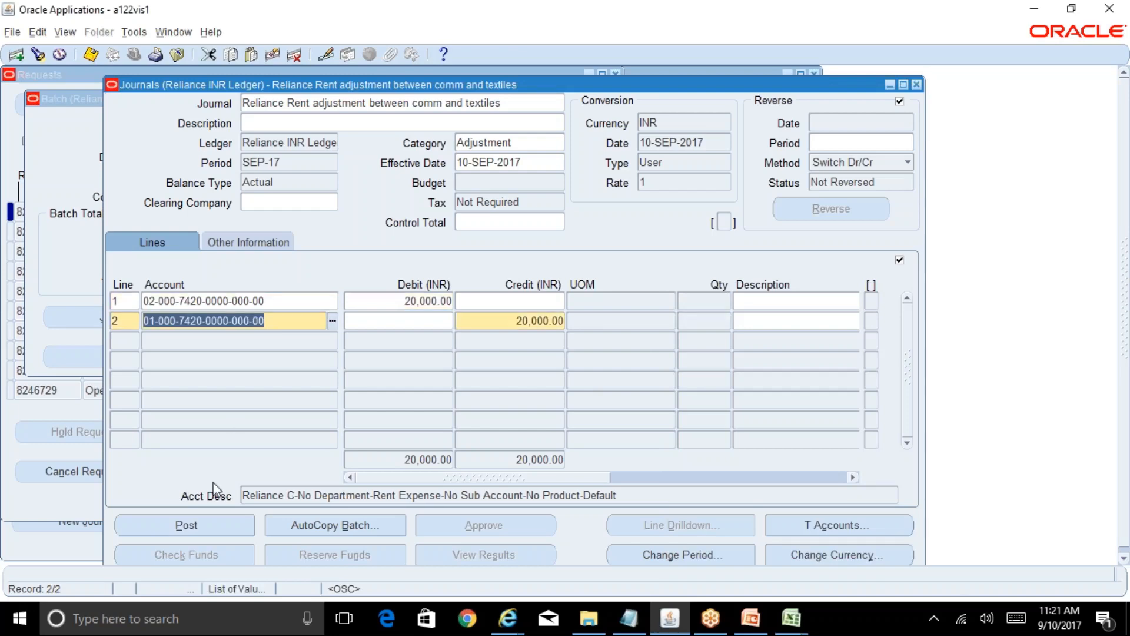
Refresh the request list to check the posting status, and close the rent adjustment's journal and batch forms.
click(7, 412)
click(112, 106)
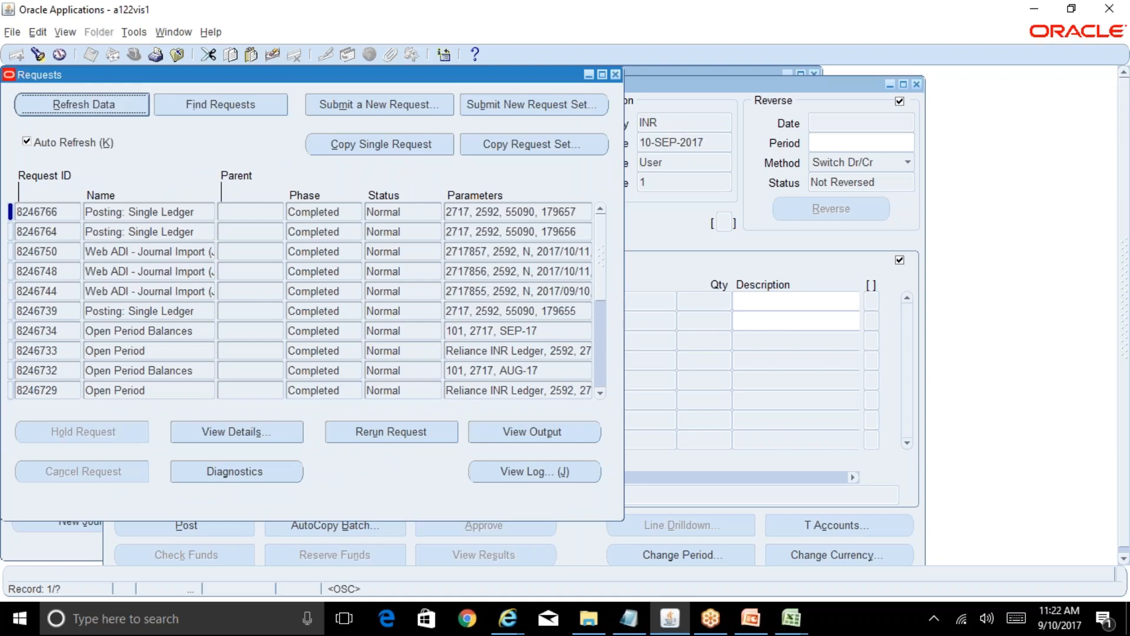
click(699, 252)
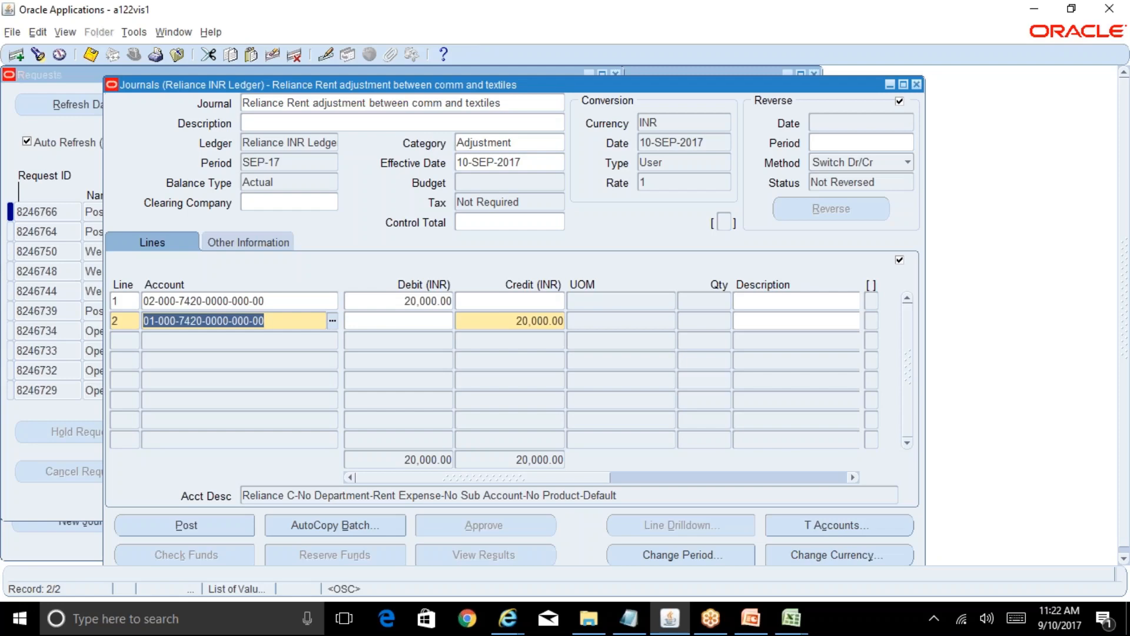
click(281, 301)
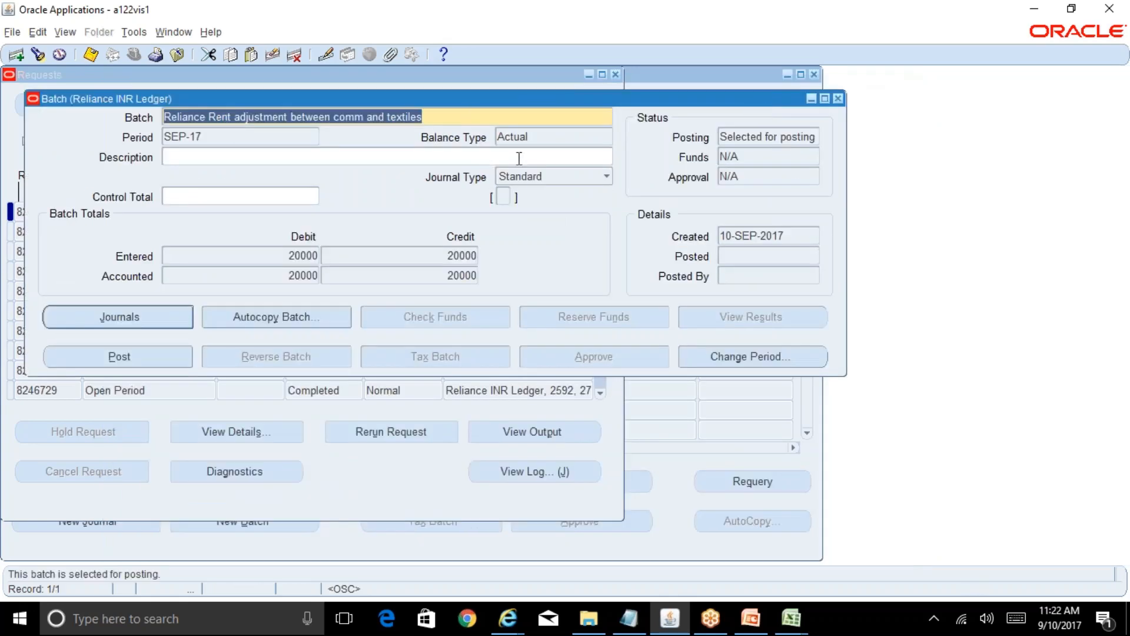
click(838, 98)
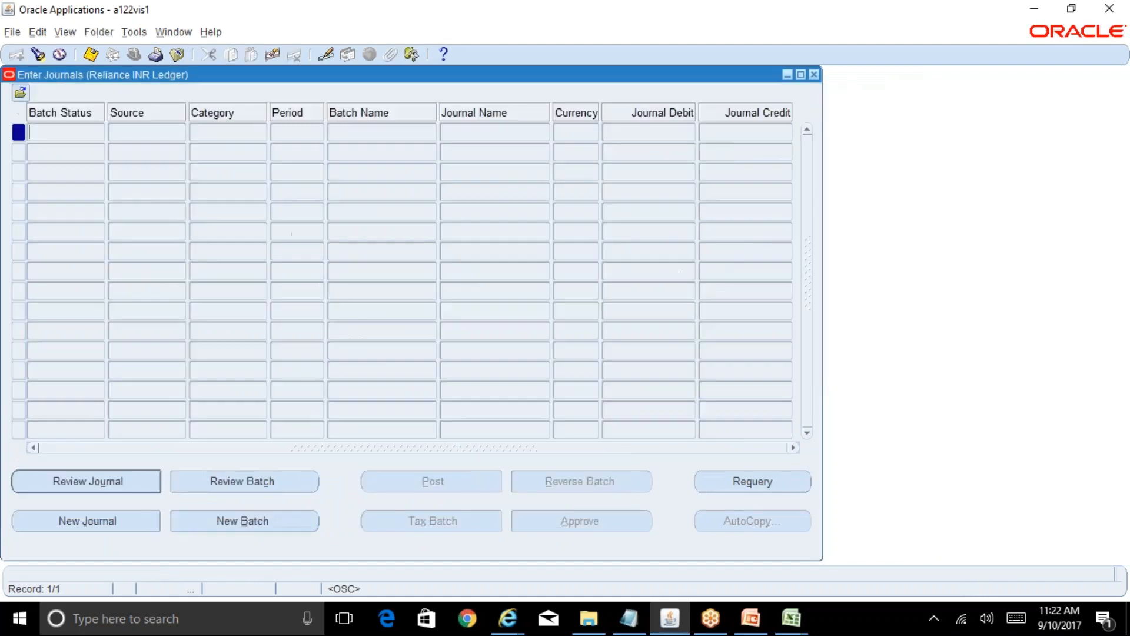
Find journals by the copied name Reliance Rent adjustment between comm and textiles, and open the matching journal for review.
click(40, 54)
key(ctrl+v)
key(Return)
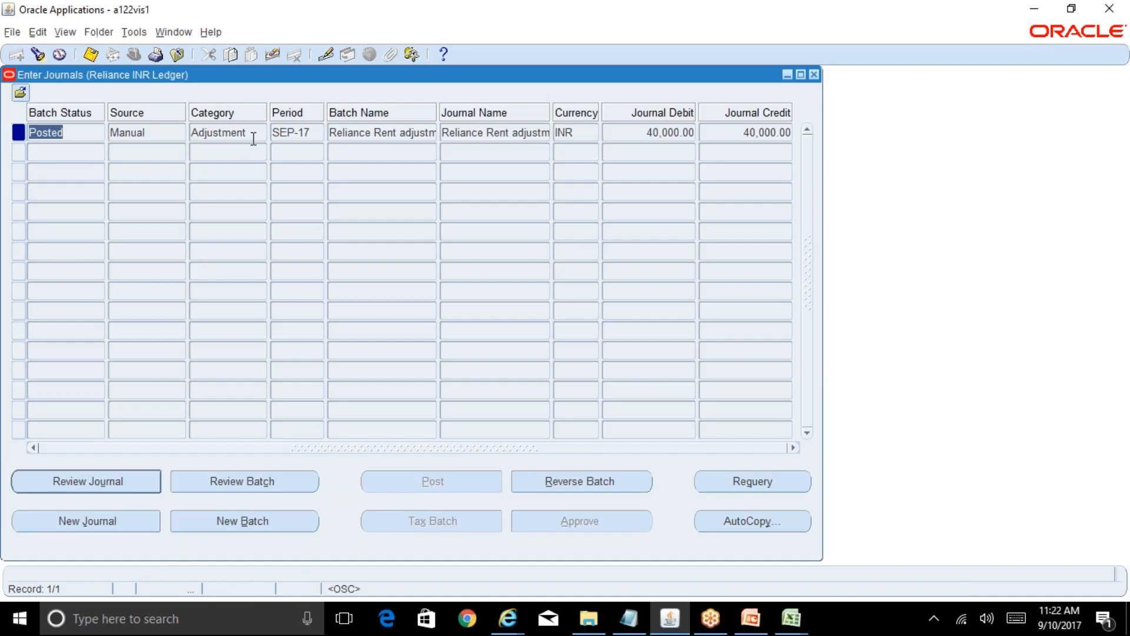
click(256, 133)
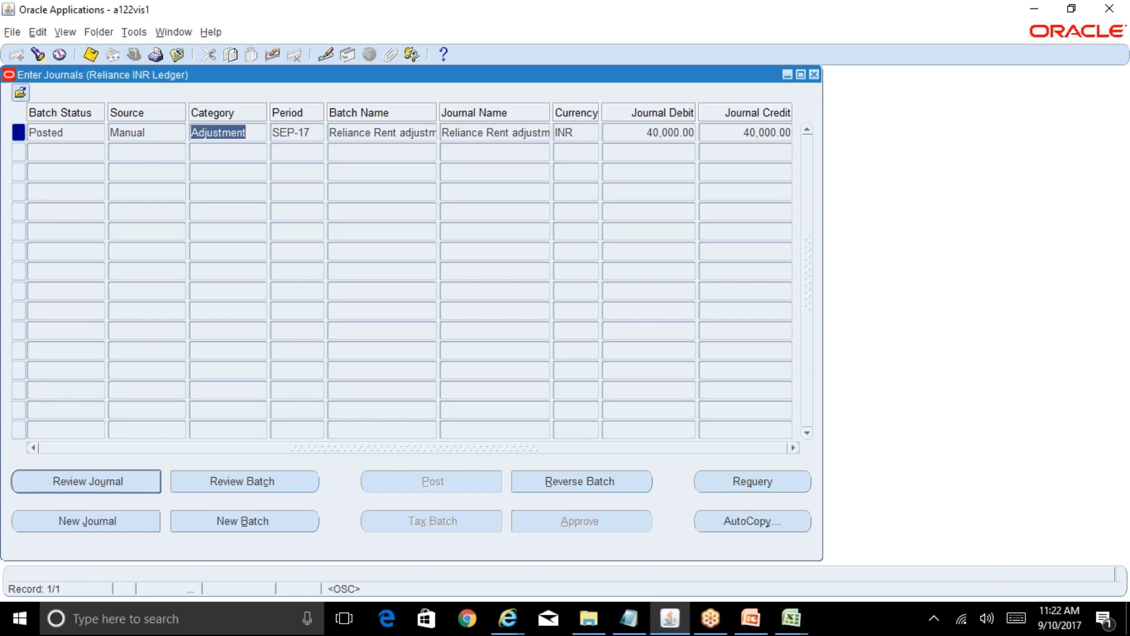
click(129, 479)
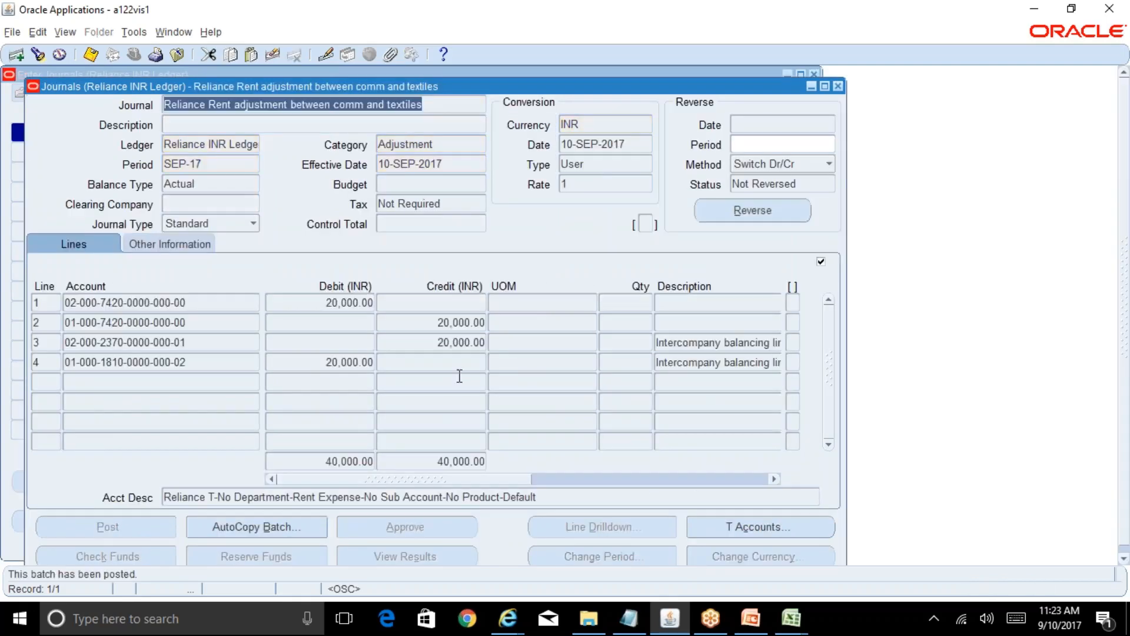
Examine the debit and credit amounts of all four journal lines and the account description of line 3.
click(362, 302)
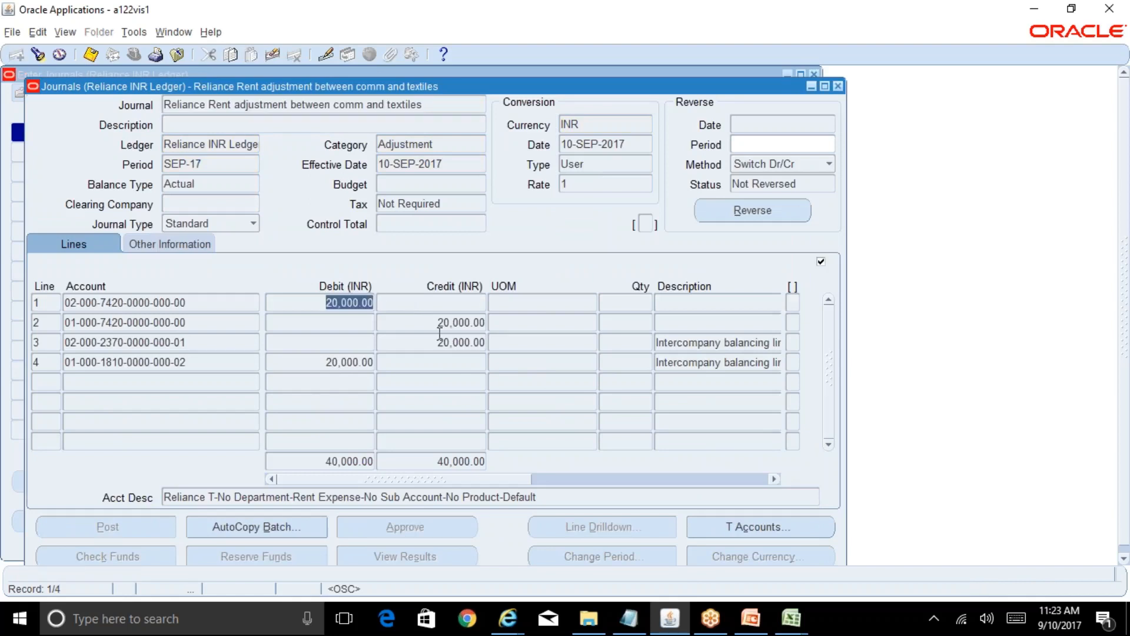
click(465, 322)
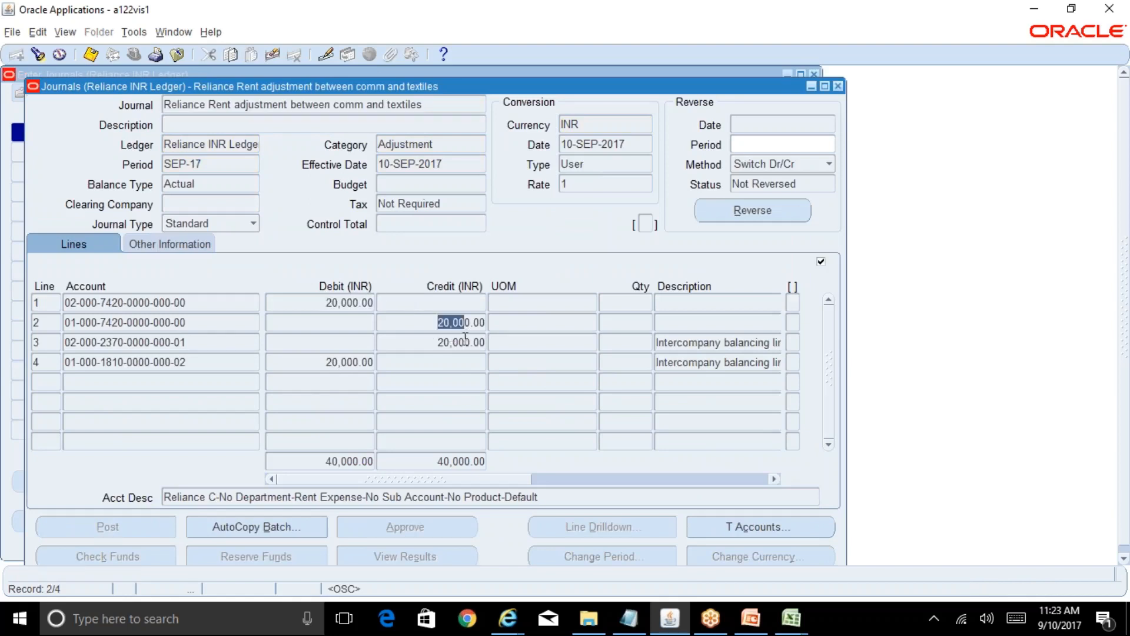
click(465, 342)
click(356, 361)
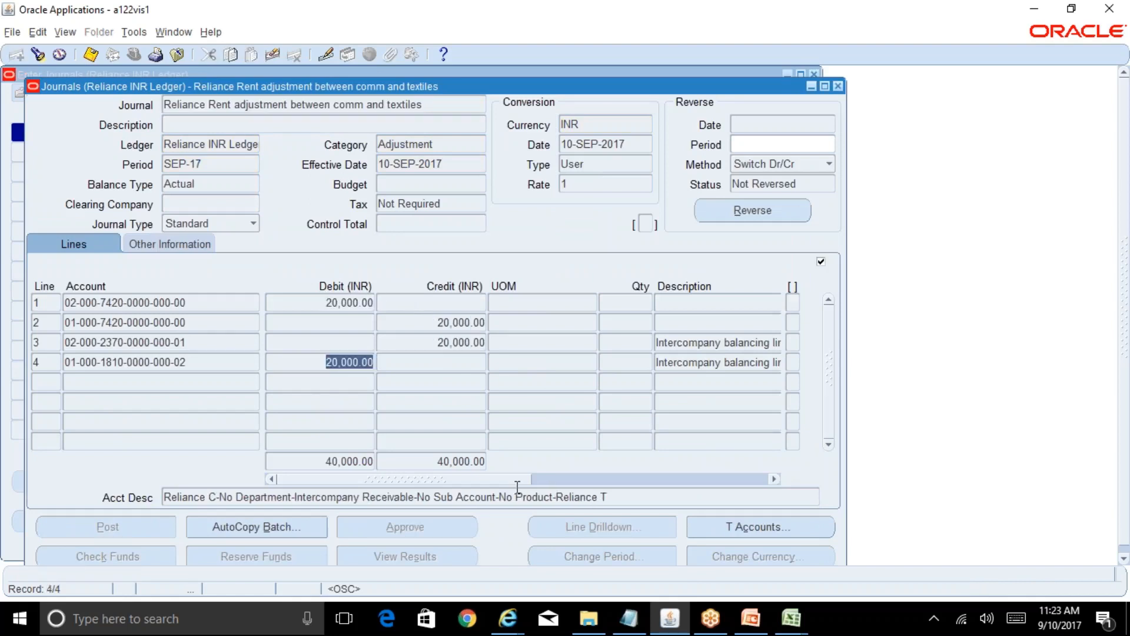
drag(505, 479, 452, 466)
click(214, 348)
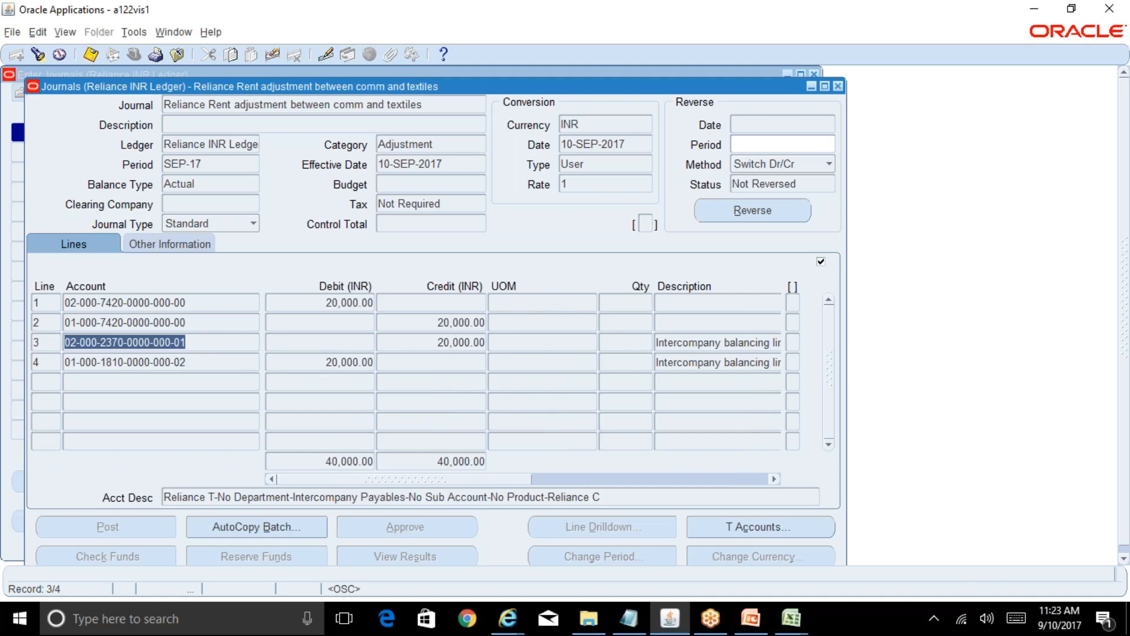
Switch to the R12 Table of Contents workbook in Excel, check the planned I/C Payables entry in G89, and return to Oracle Applications.
click(790, 618)
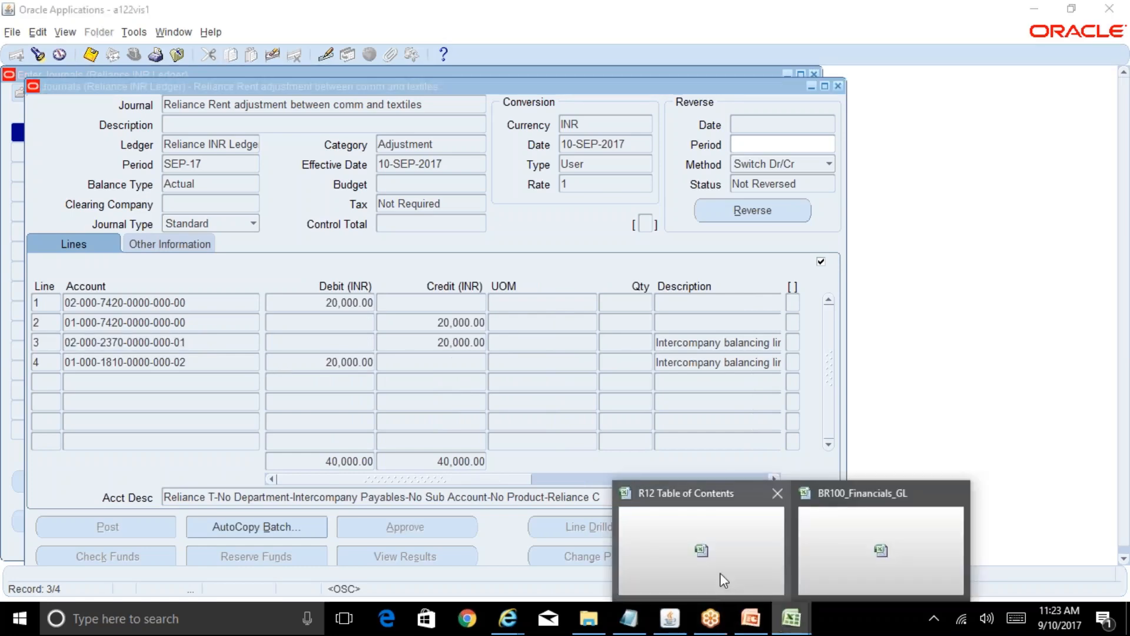
click(750, 549)
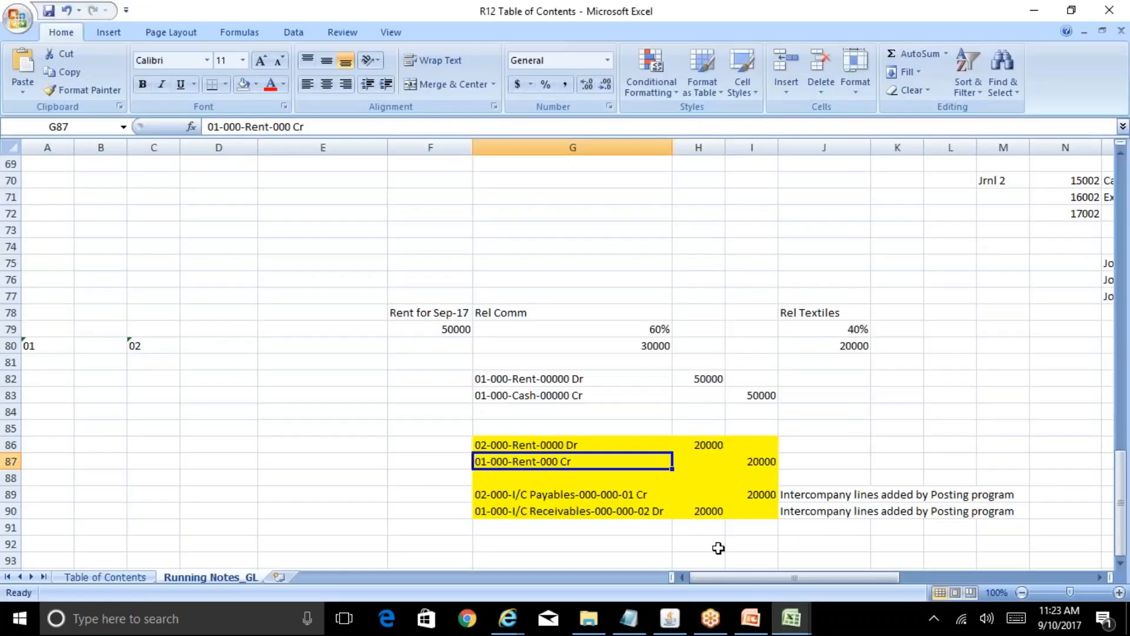
click(542, 495)
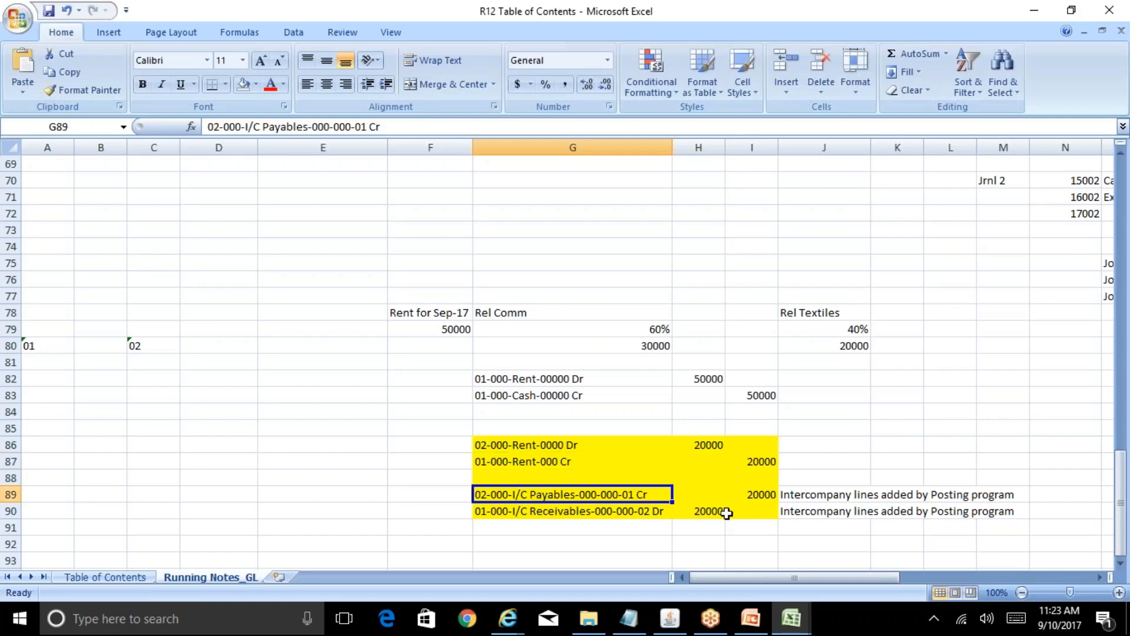
click(670, 625)
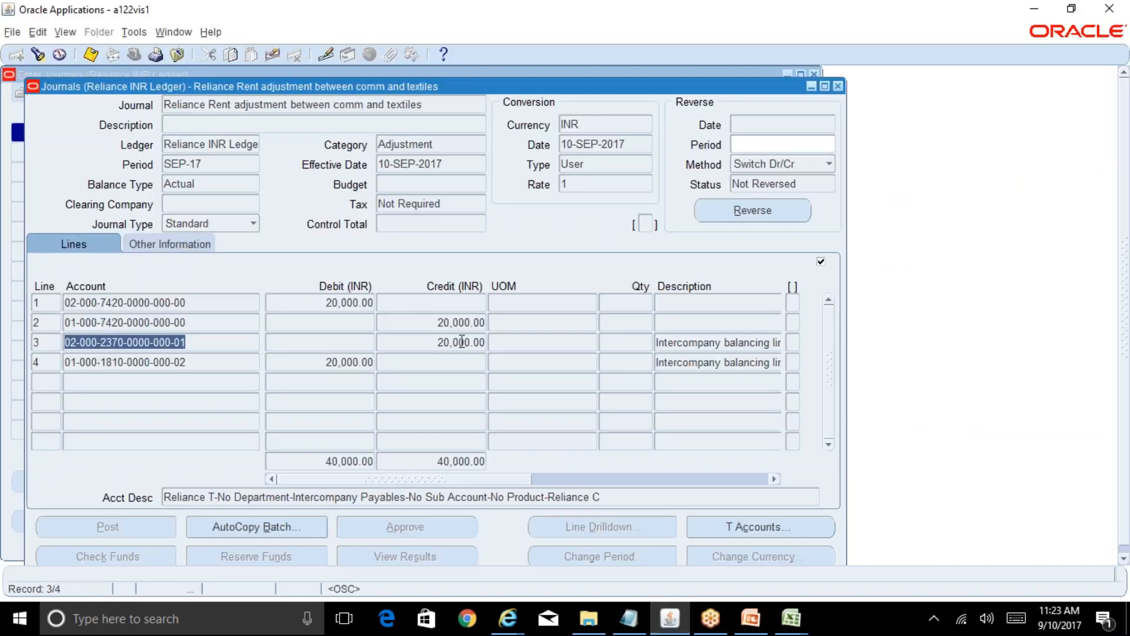
Examine the natural account segments 2370 and 1810 and the amounts on intercompany balancing lines 3 and 4.
drag(192, 342, 100, 342)
click(120, 342)
mouse_move(710, 625)
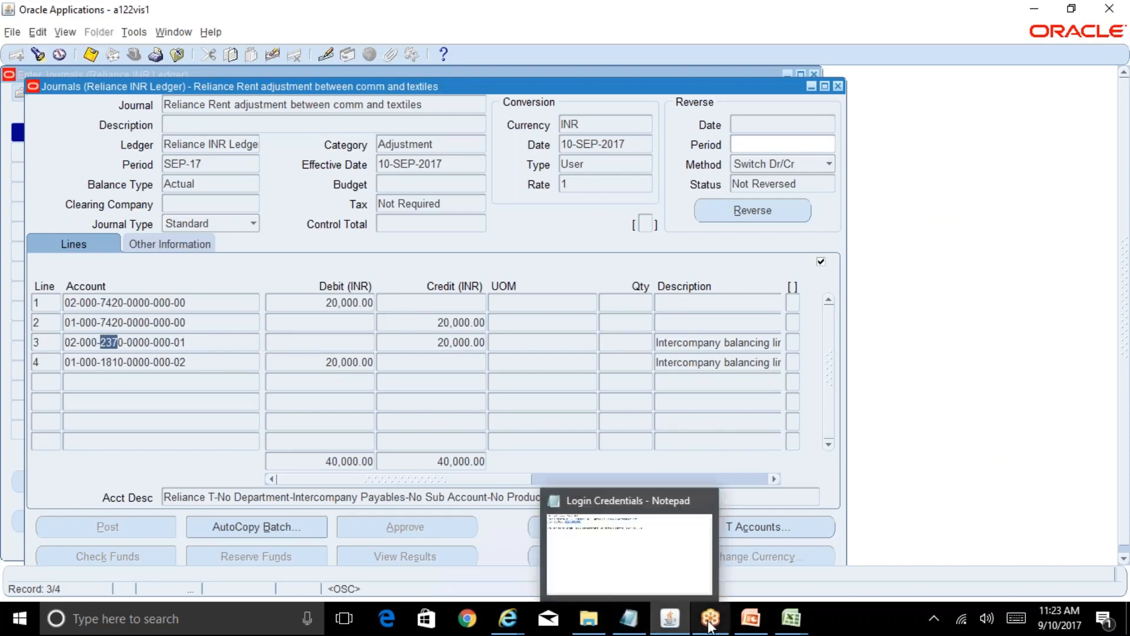
click(73, 363)
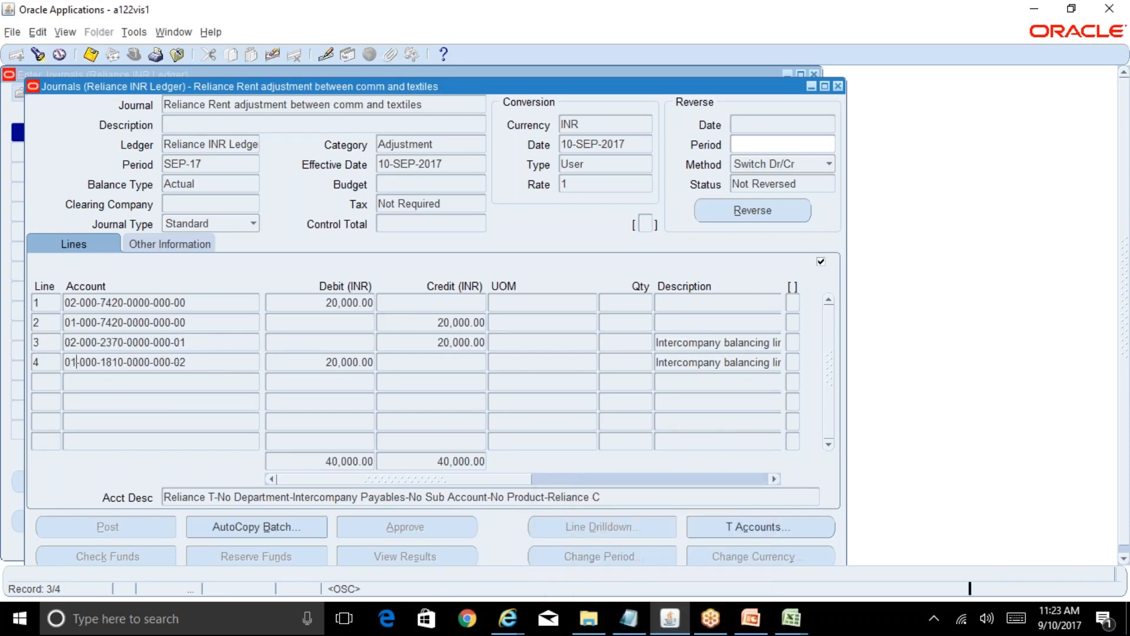
click(341, 361)
click(186, 363)
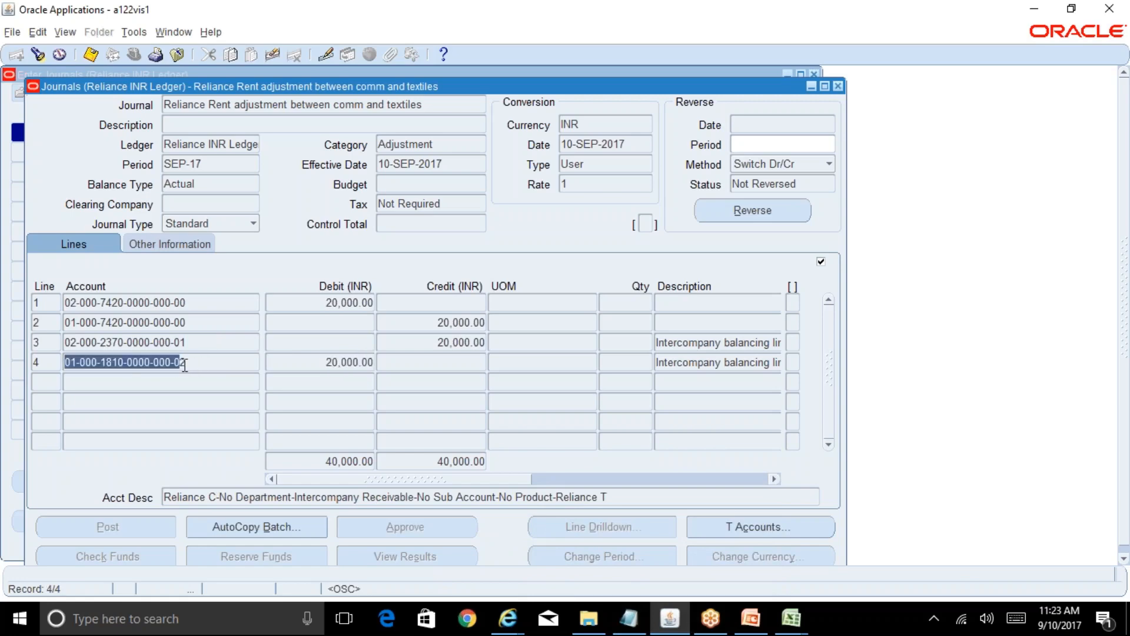
double_click(120, 362)
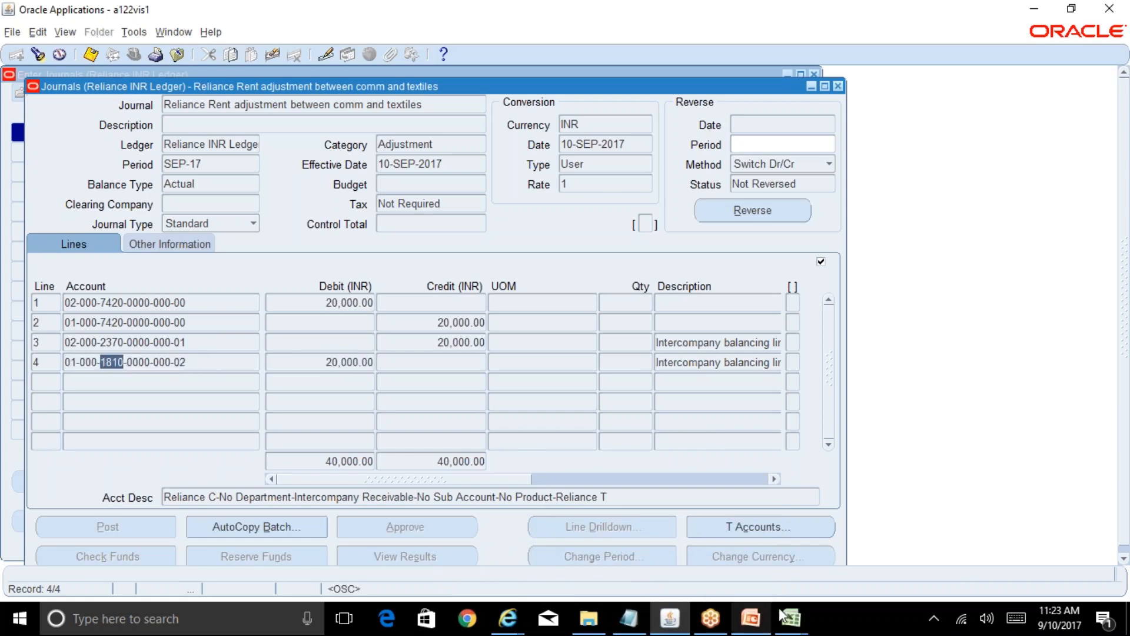
Check the planned entries in the R12 Table of Contents workbook again, and compare them with line 1's account and debit in Oracle Applications.
mouse_move(791, 618)
click(720, 552)
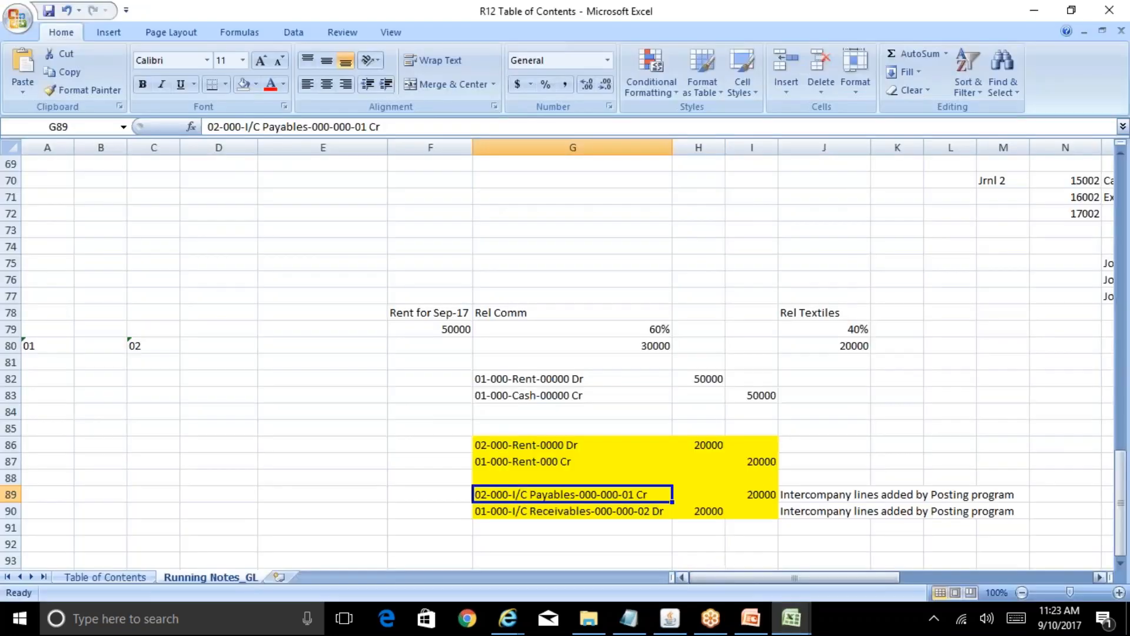
click(670, 618)
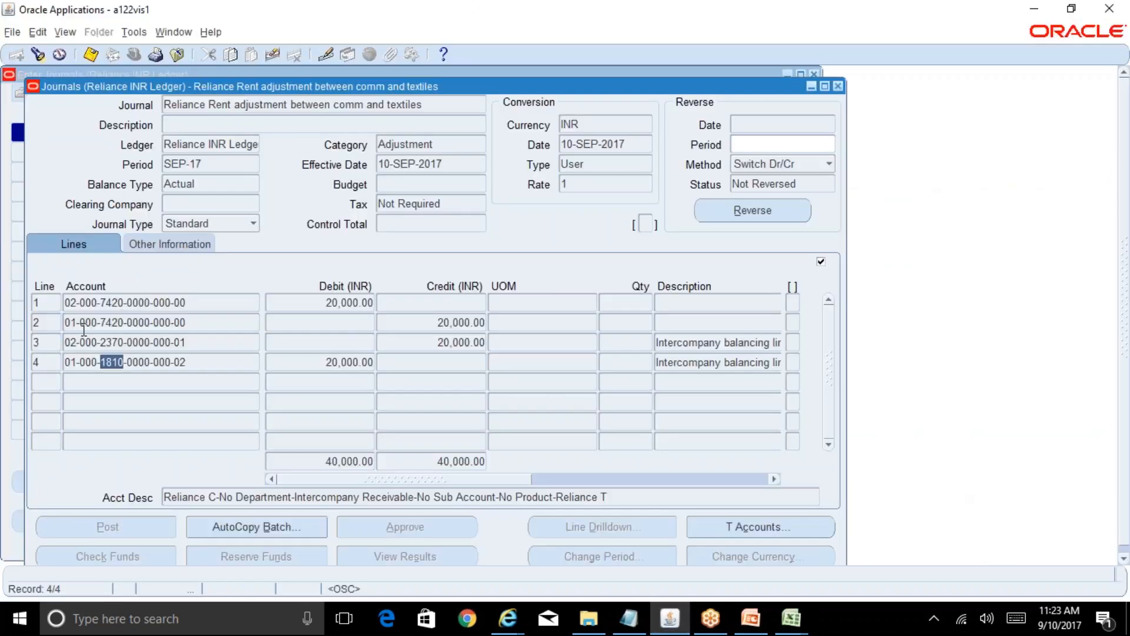
click(77, 304)
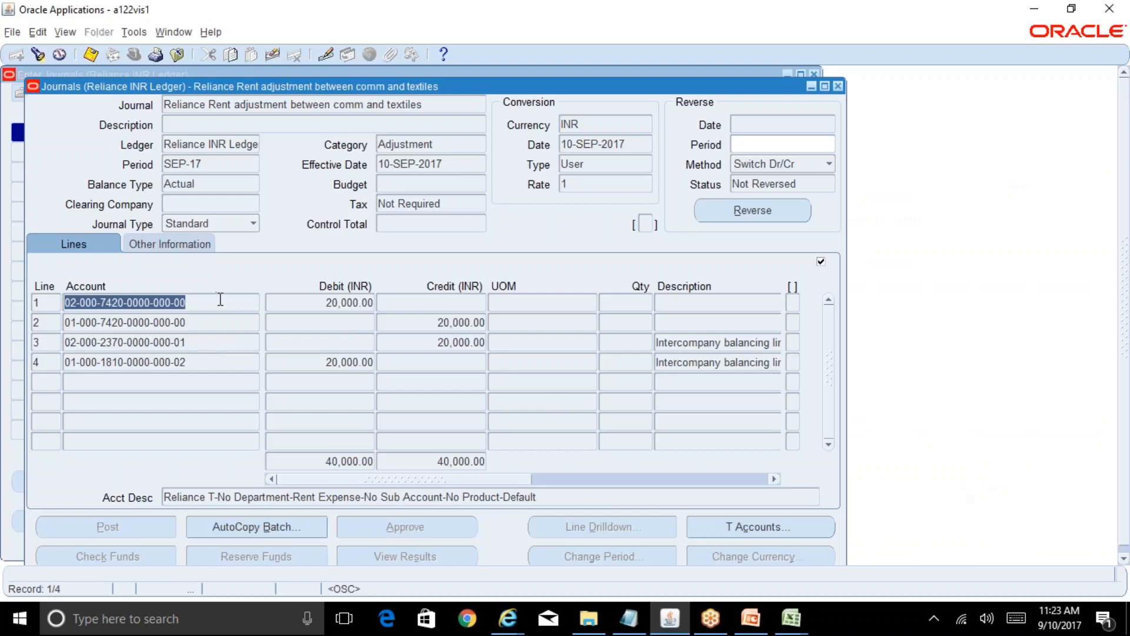
click(341, 305)
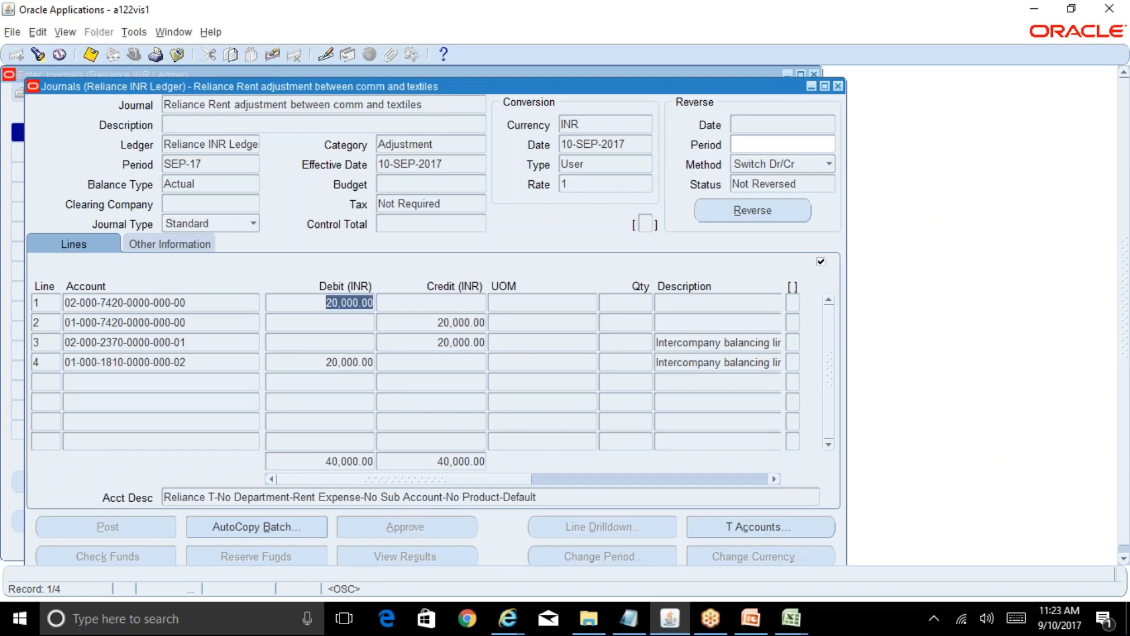
Examine the account segments and credit of balancing line 3, comparing its intercompany segment with the company segments of lines 2 and 4.
click(200, 345)
click(470, 342)
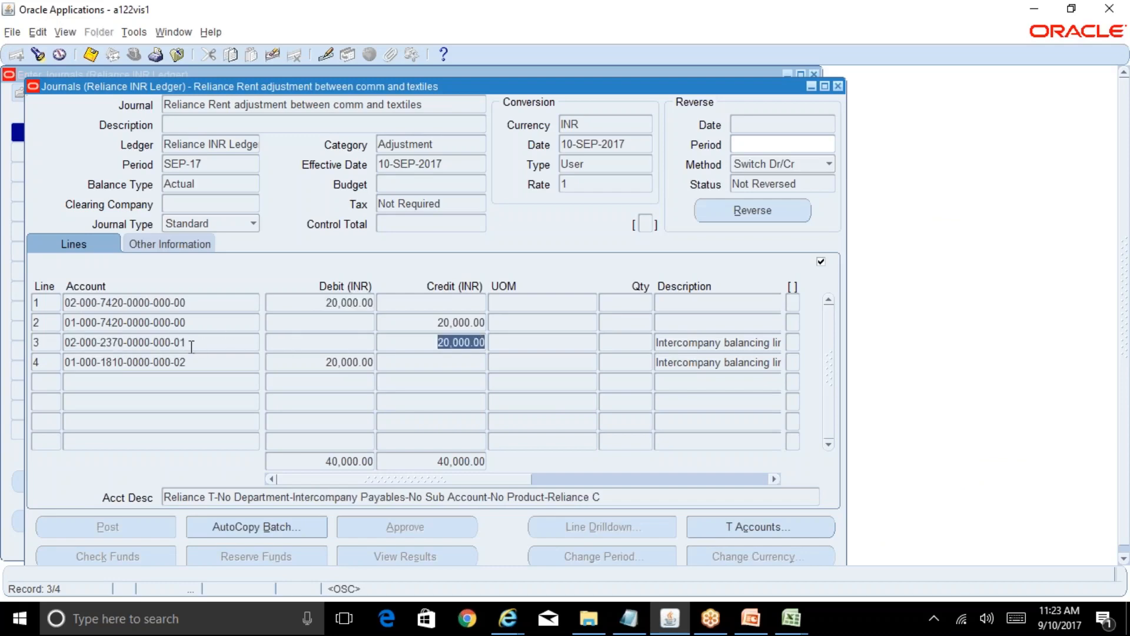
click(74, 345)
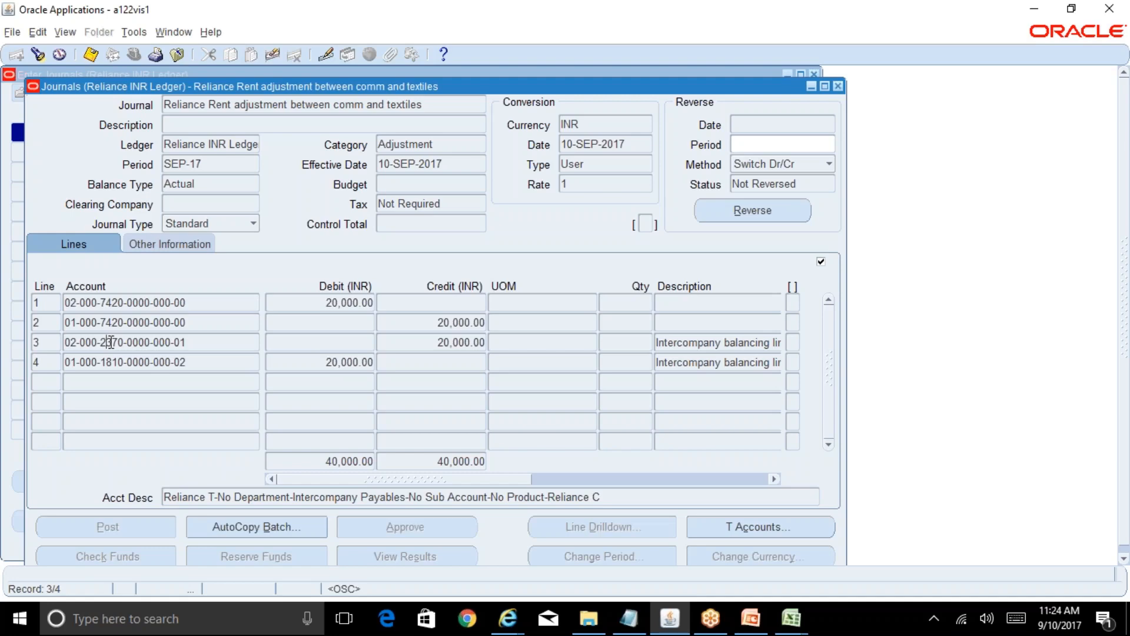
double_click(178, 342)
click(78, 322)
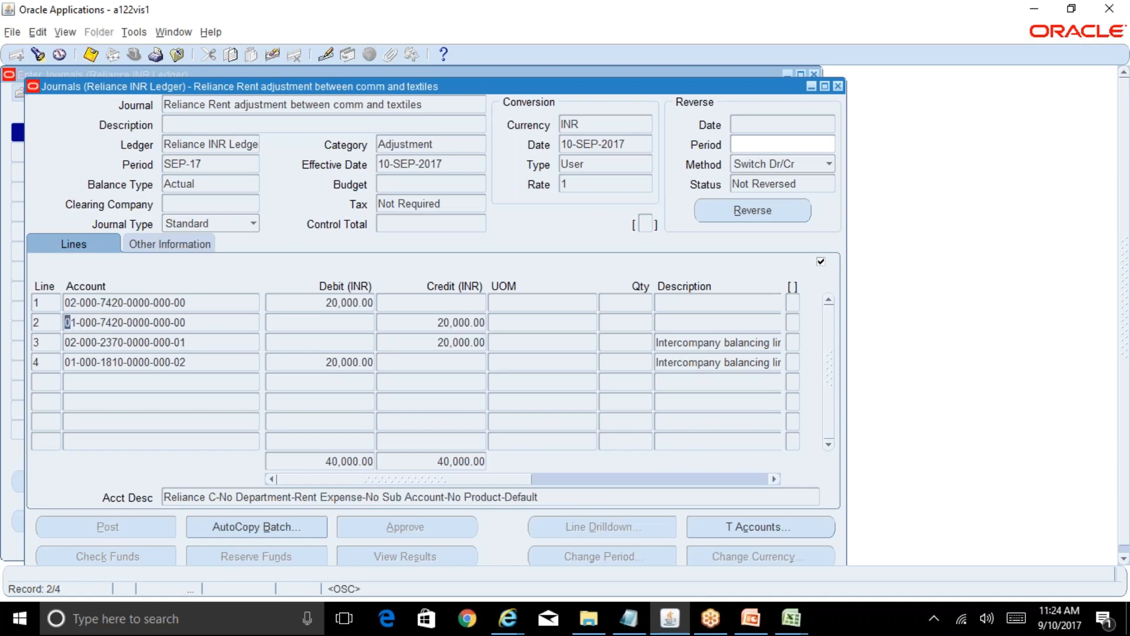
double_click(183, 342)
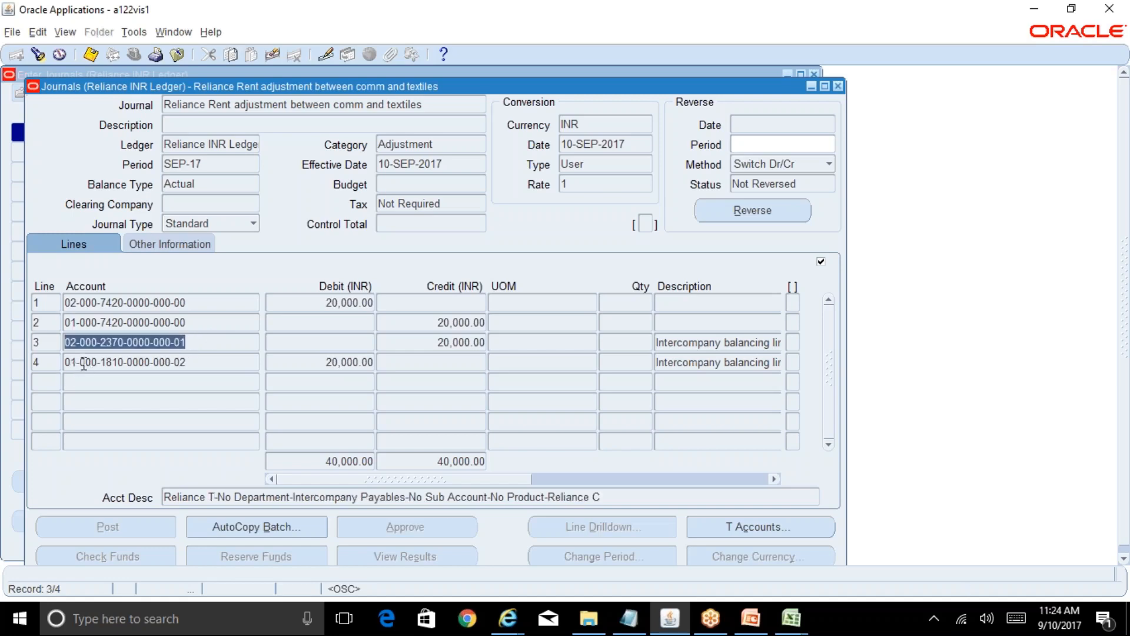
key(Down)
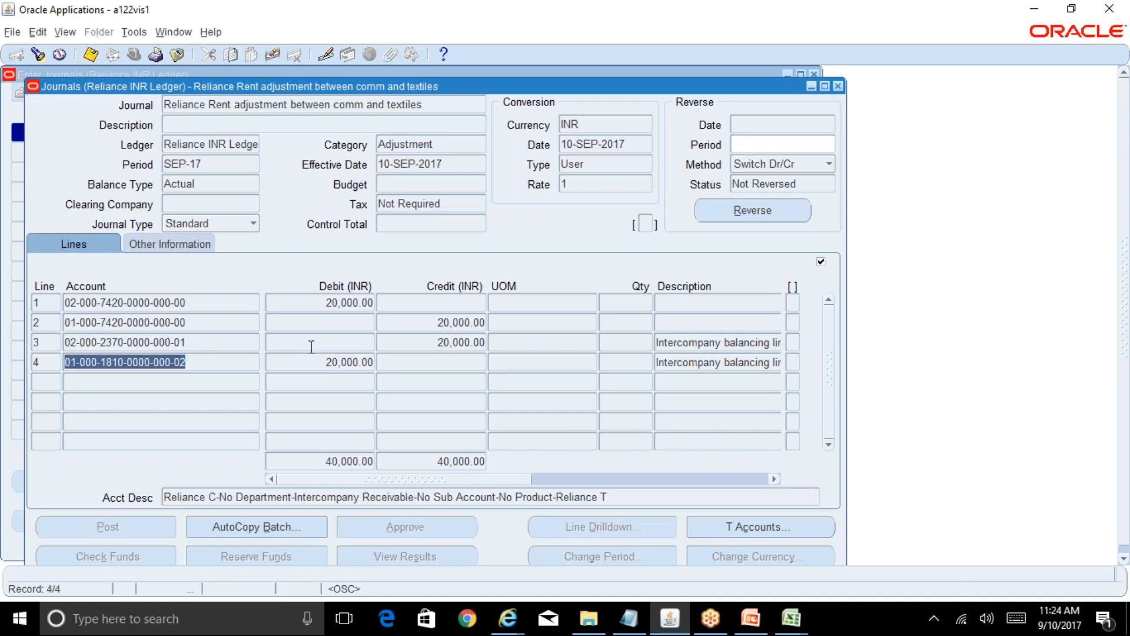
Compare line 2's rent account with the intercompany receivable account and debit amount on line 4.
double_click(203, 321)
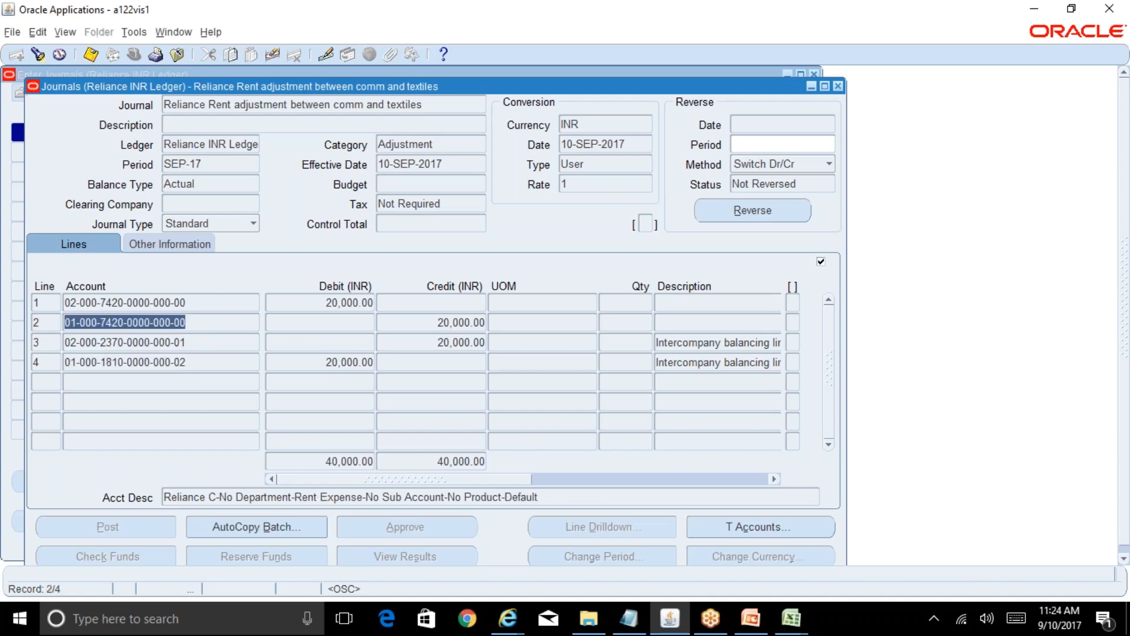
double_click(356, 361)
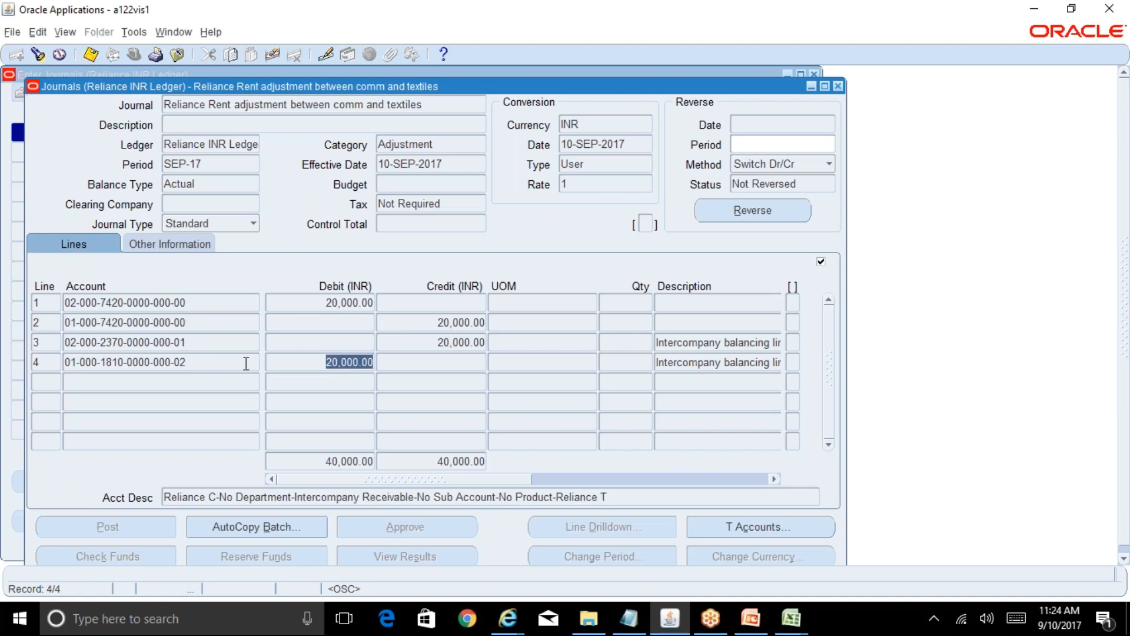
double_click(233, 366)
double_click(363, 363)
double_click(187, 365)
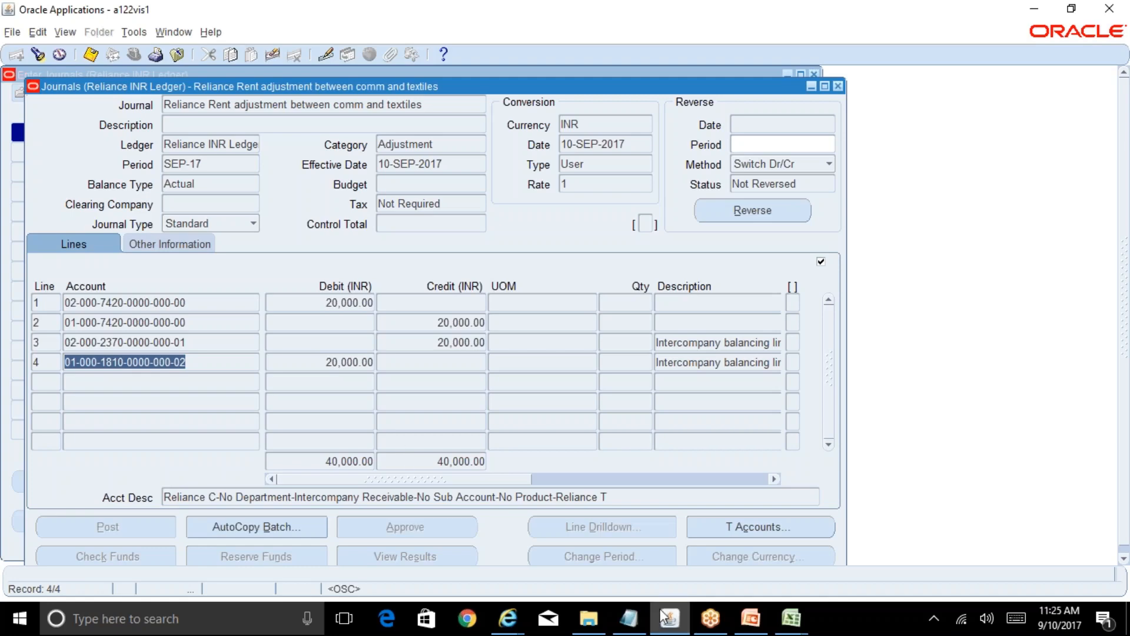
Switch to the R12 Table of Contents workbook in Excel and compare the rent payment amounts in H82 and I83 with the credit in I87.
click(792, 616)
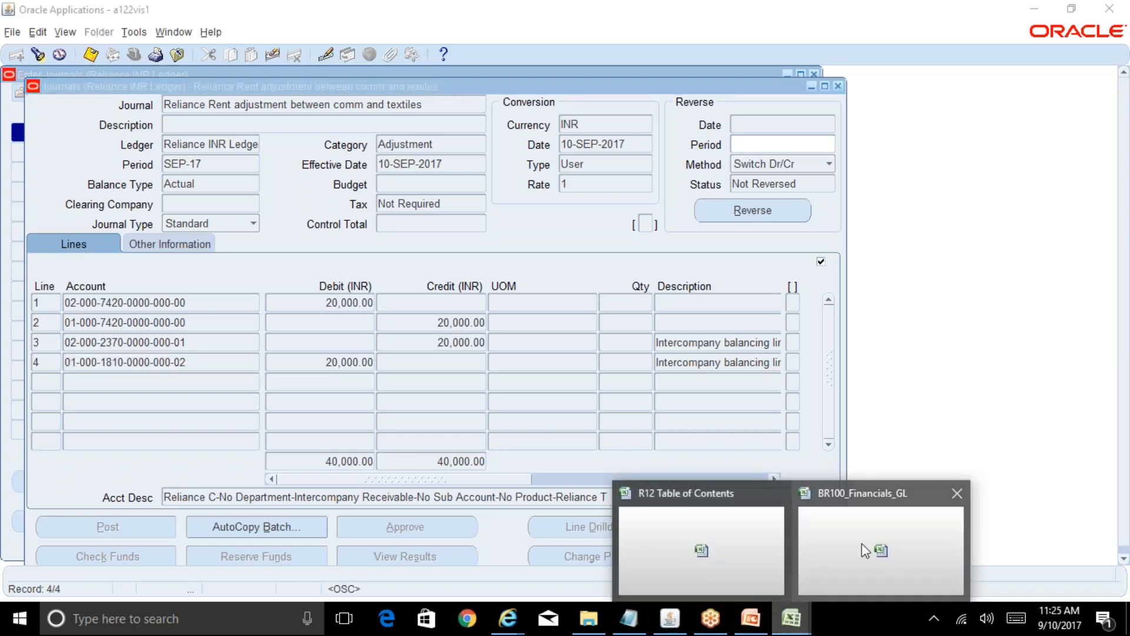
click(762, 543)
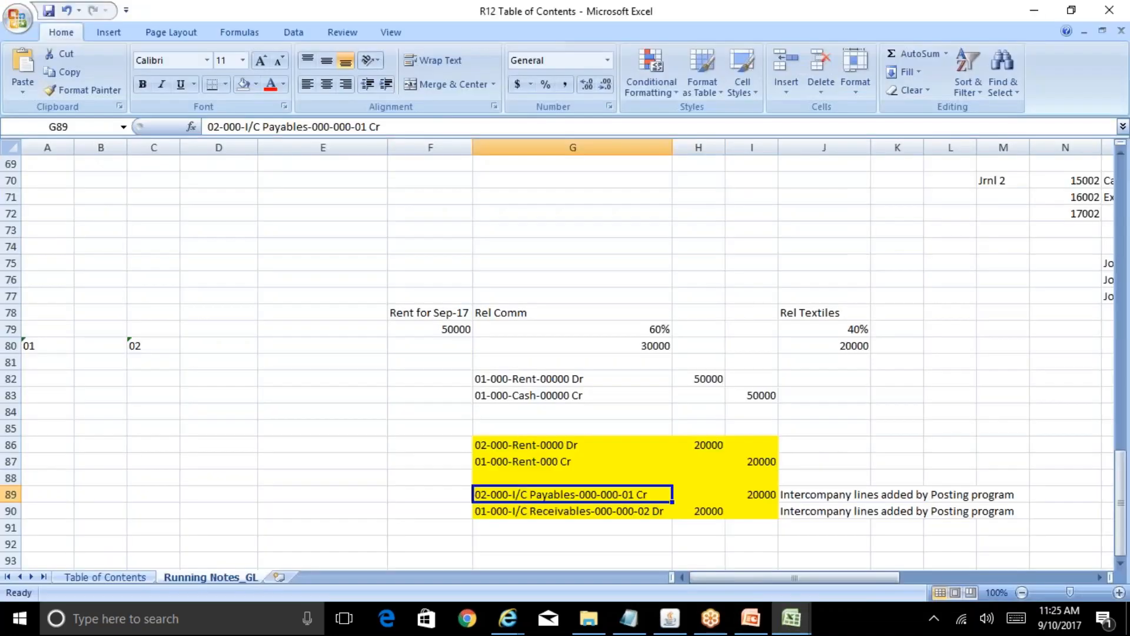
click(619, 403)
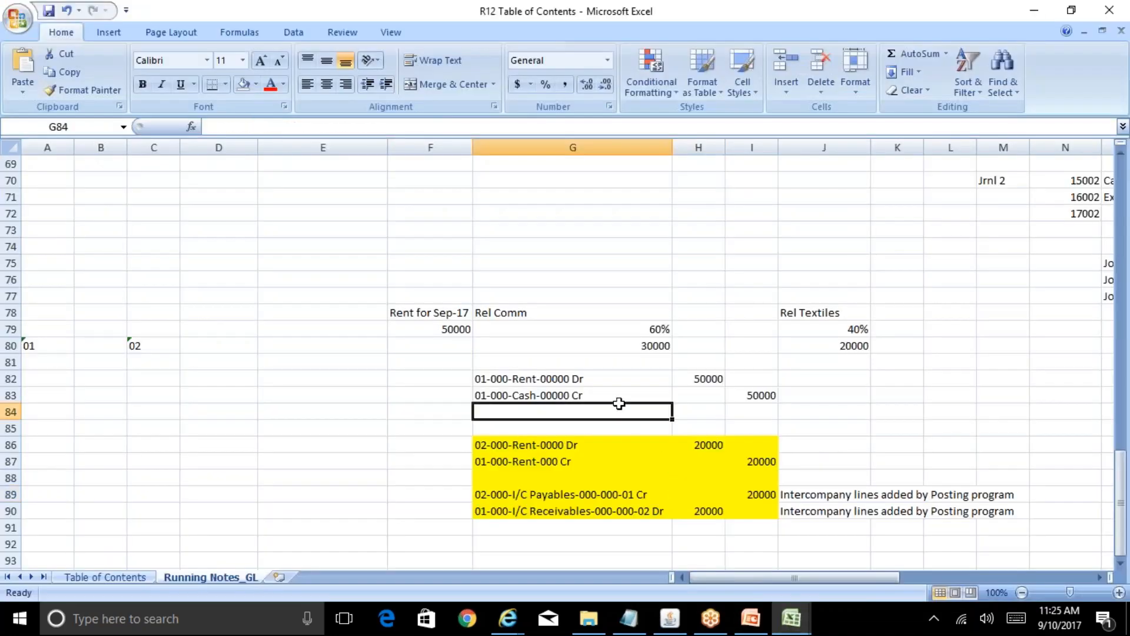
click(752, 398)
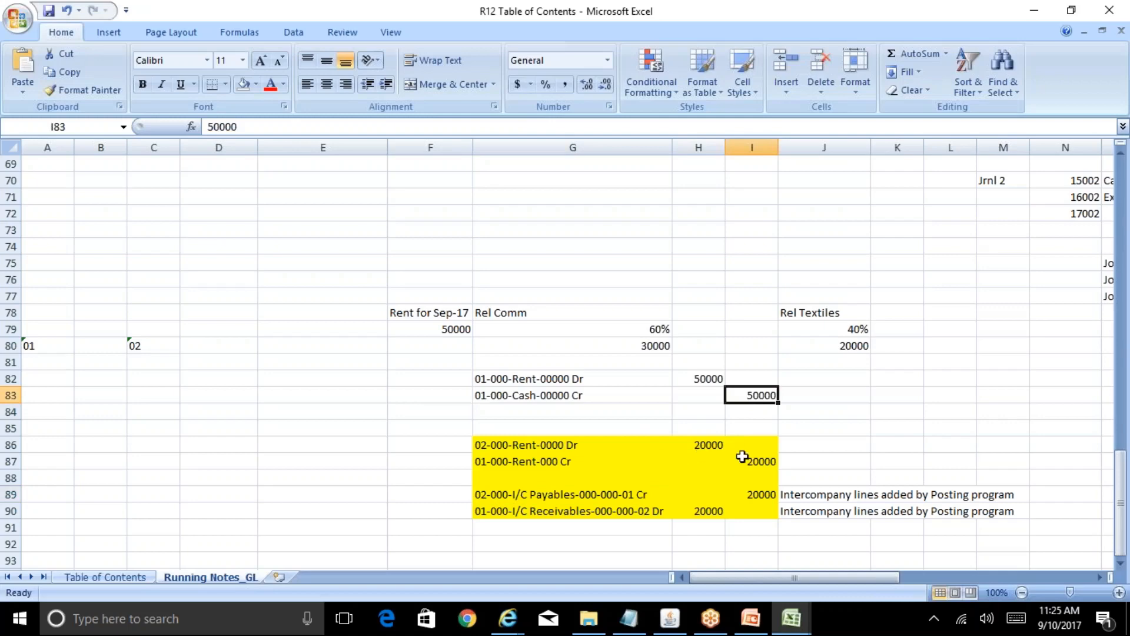
click(698, 378)
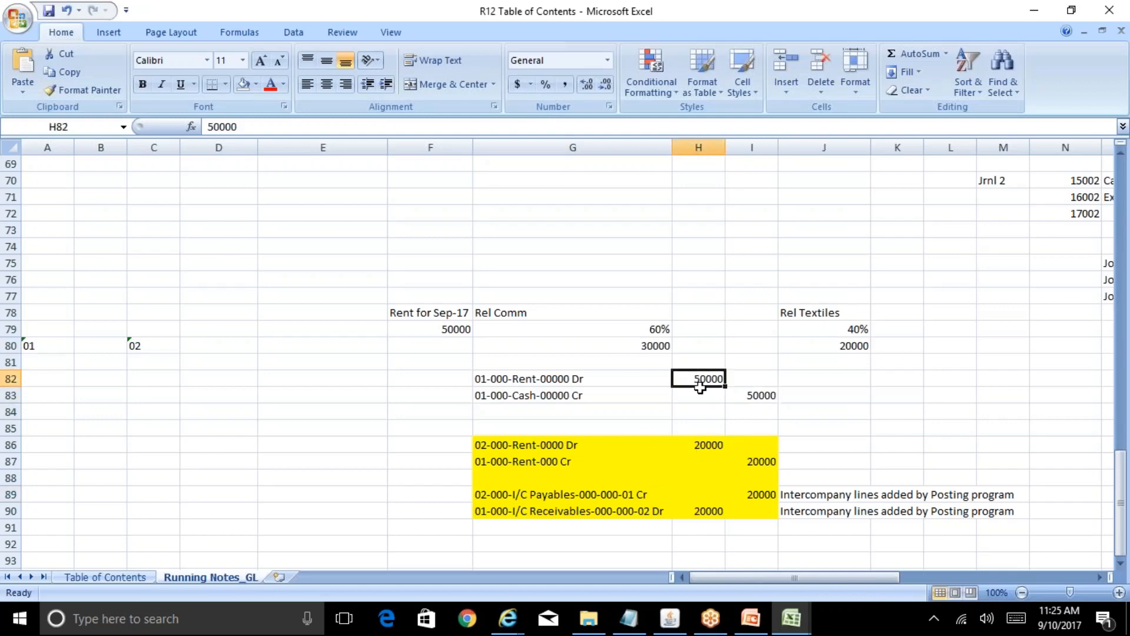
ctrl+click(763, 465)
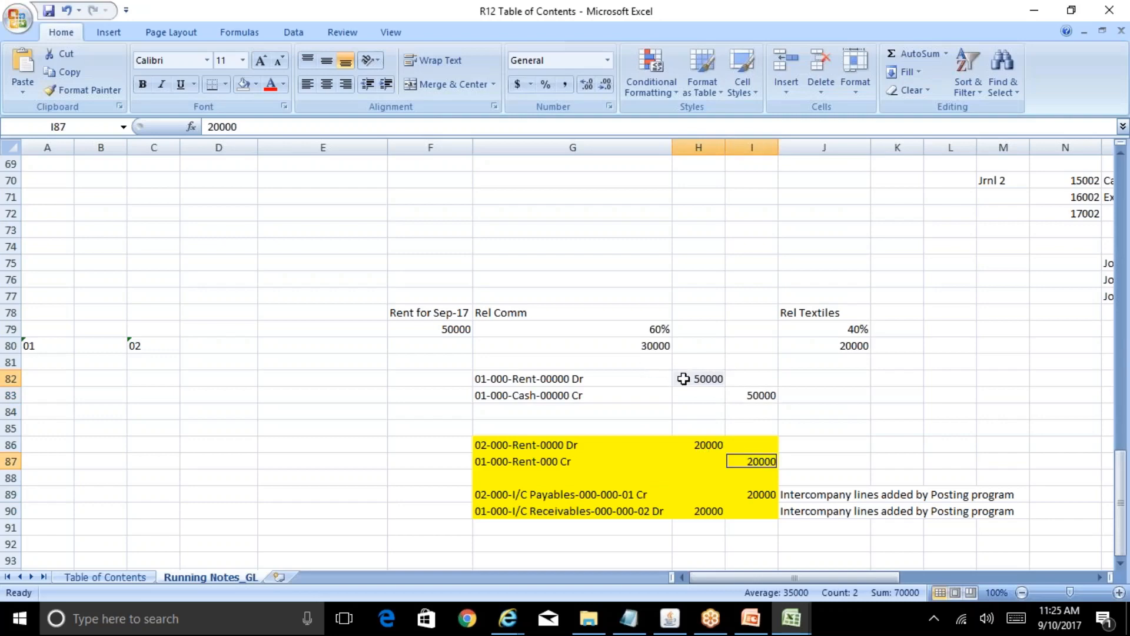
Check the planned adjustment debit in row 86 and the I/C Payables and I/C Receivables entries in rows 89 and 90.
click(704, 444)
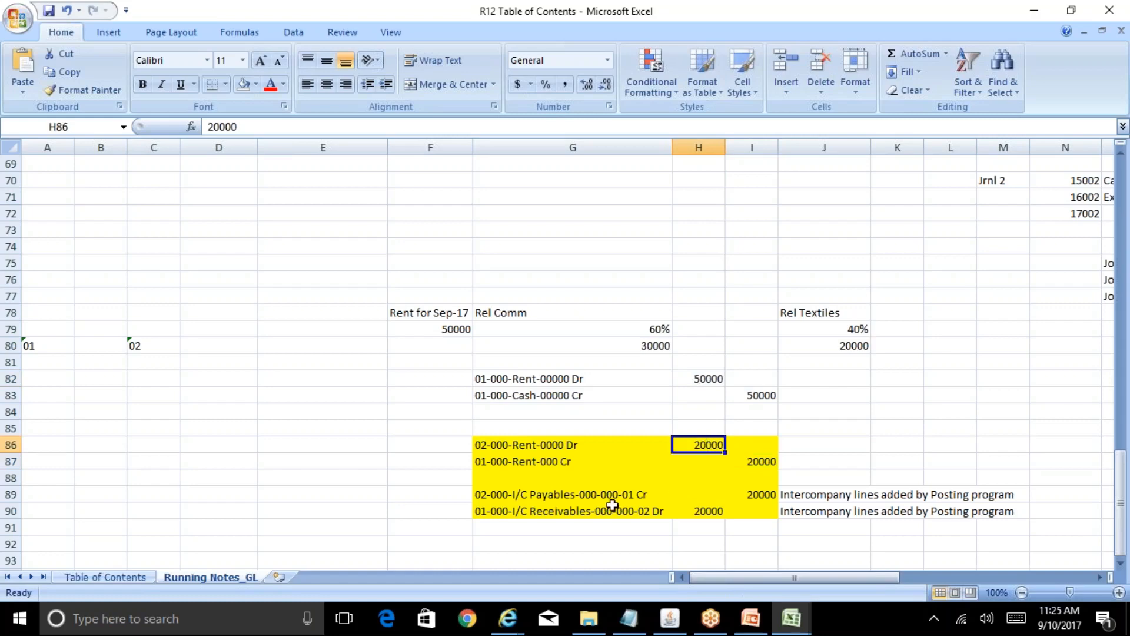
click(588, 499)
click(606, 511)
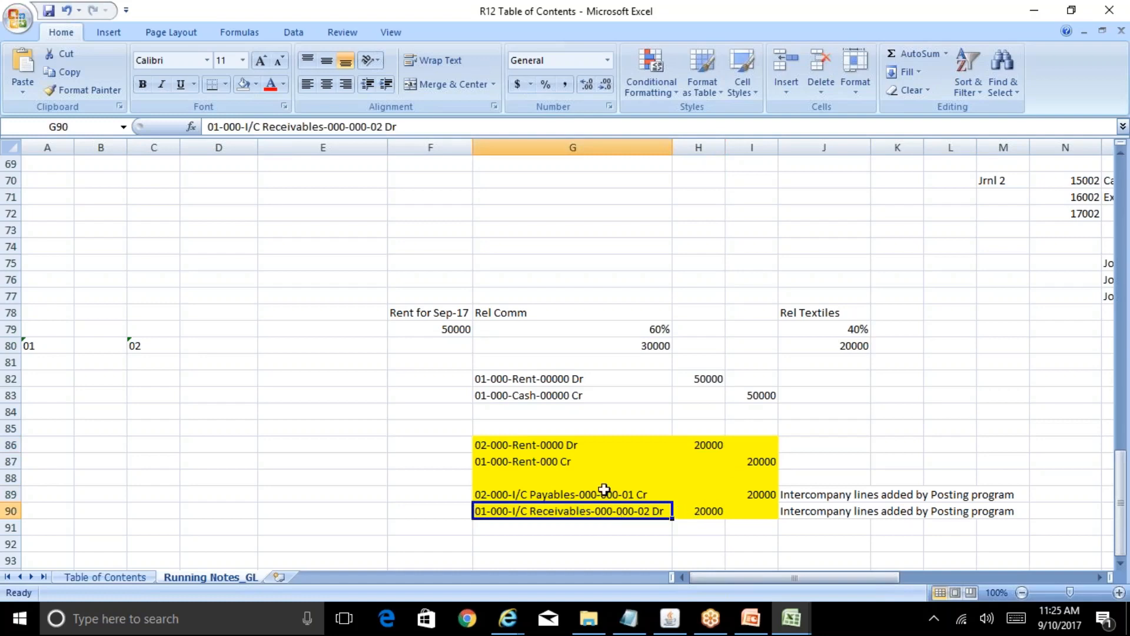
click(755, 499)
click(709, 511)
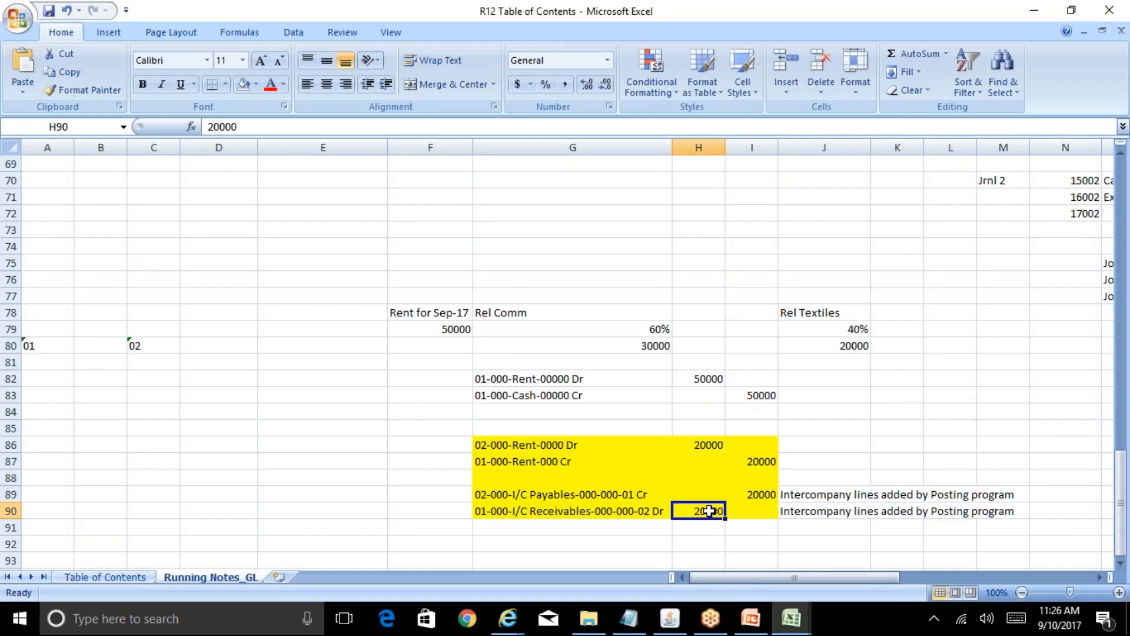
click(569, 445)
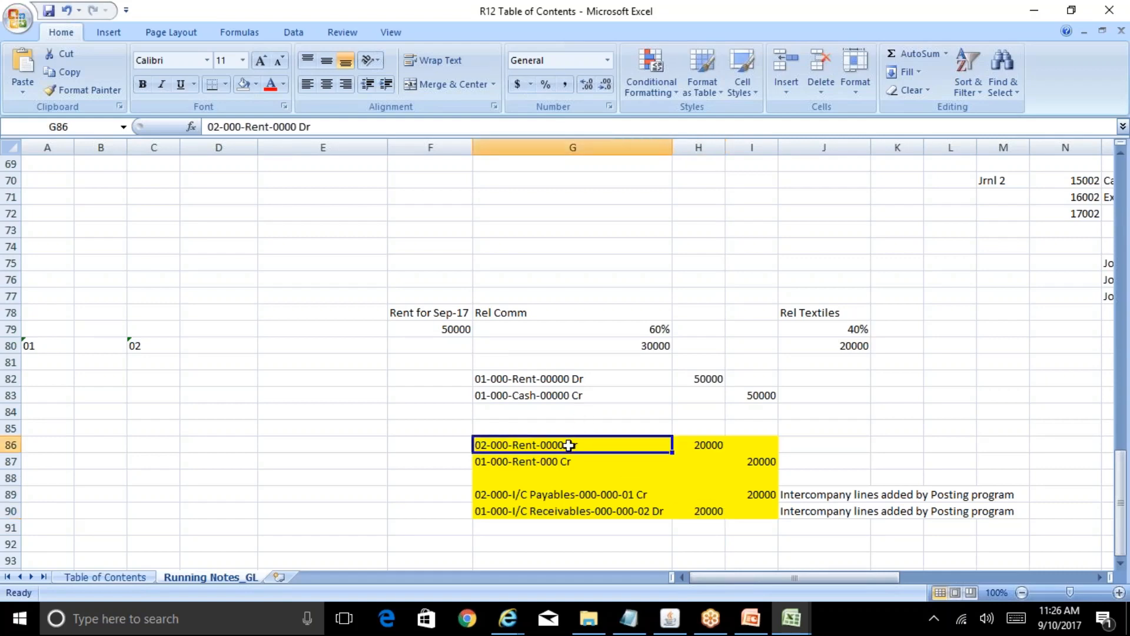
Return to Oracle Applications and examine the rent expense accounts on journal lines 1 and 2.
mouse_move(670, 618)
click(606, 570)
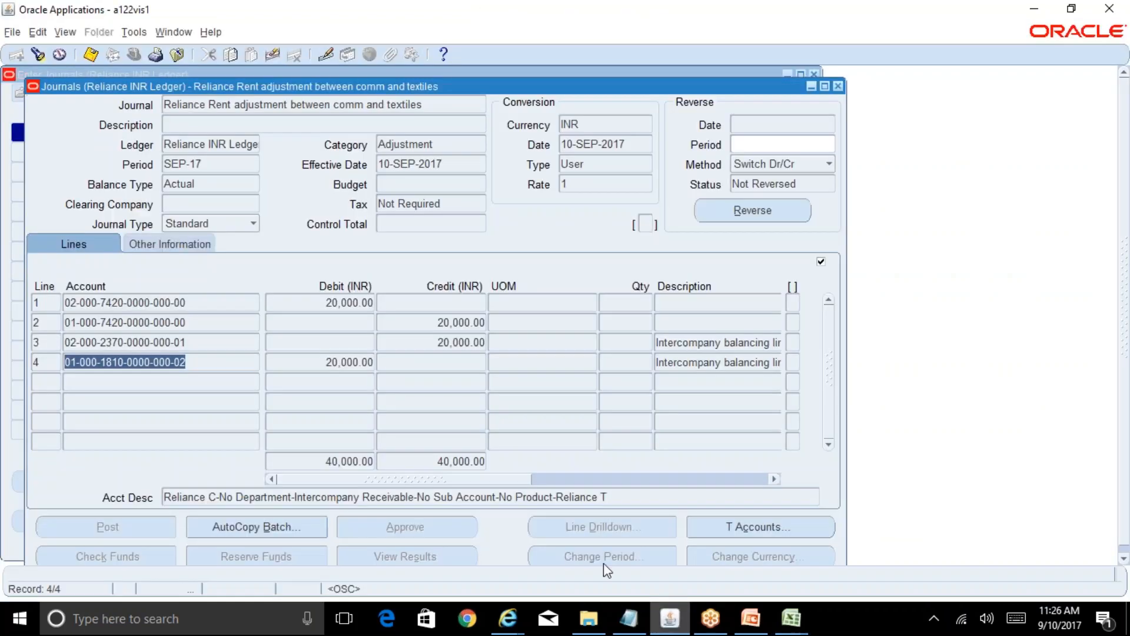
click(218, 305)
key(Down)
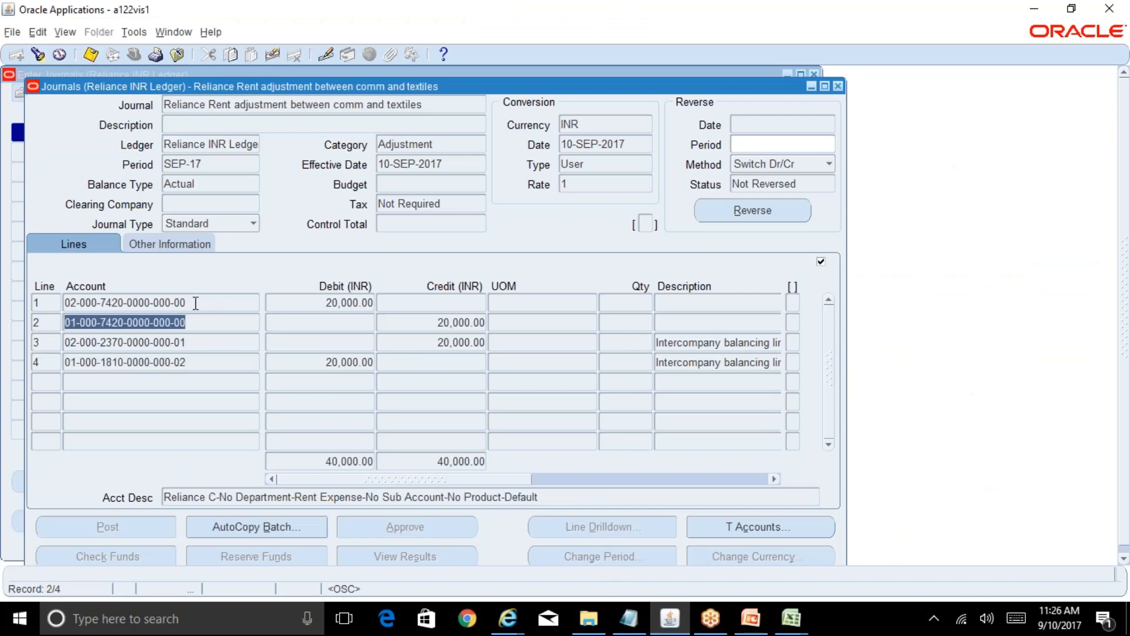
click(195, 303)
click(197, 322)
click(203, 325)
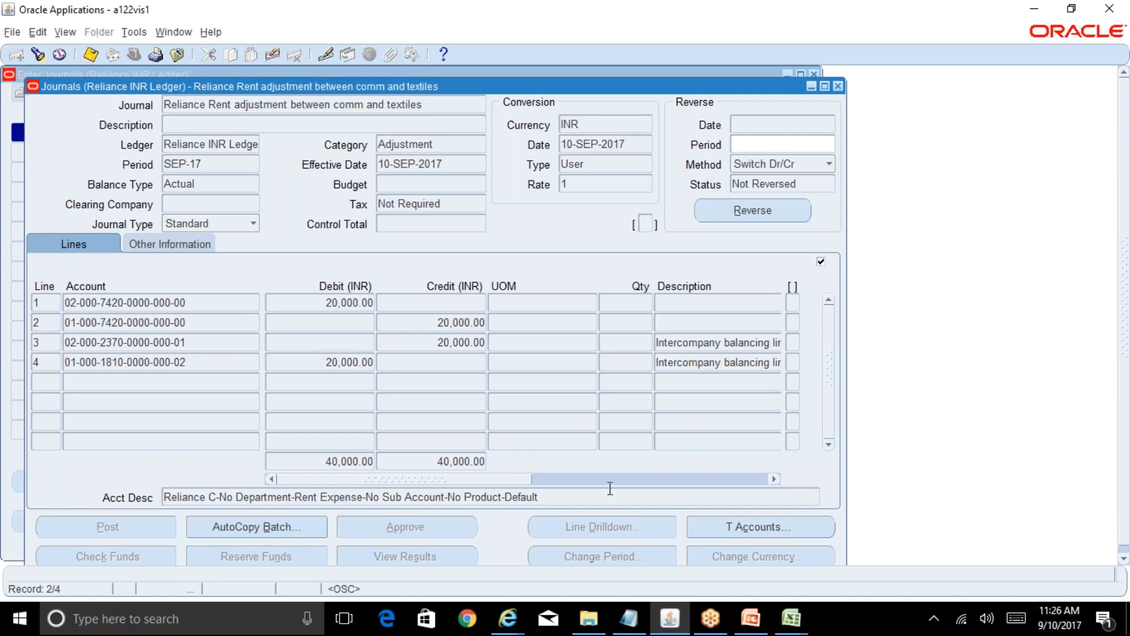
Read the full descriptions of the intercompany balancing lines, and switch to the Reliance Group Structure presentation in PowerPoint to examine the ledger companies.
click(653, 479)
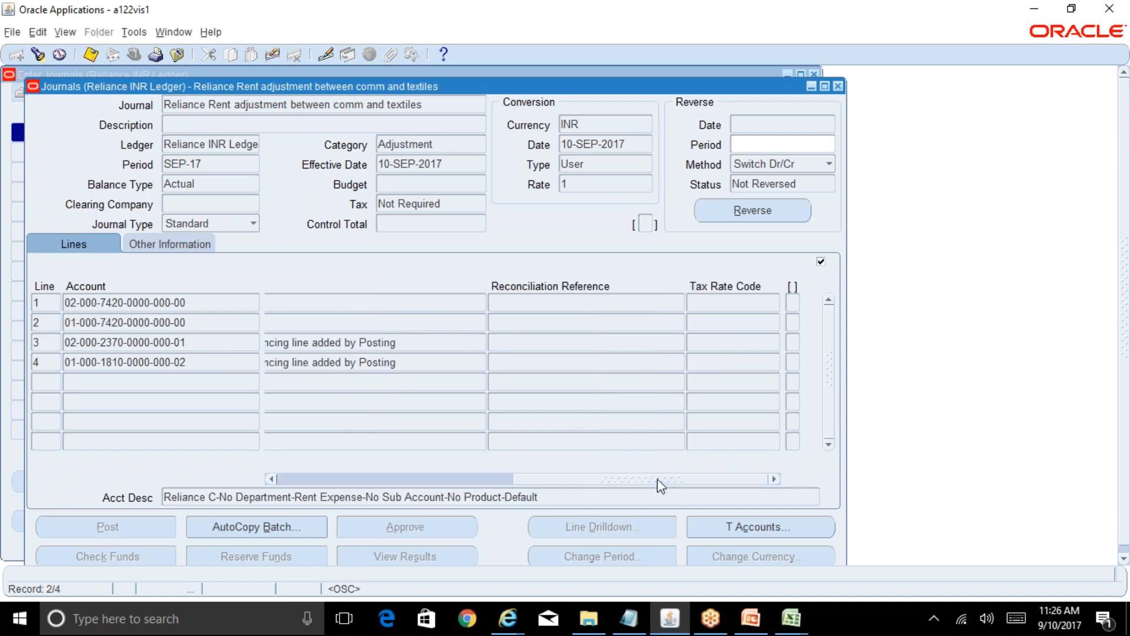
click(347, 483)
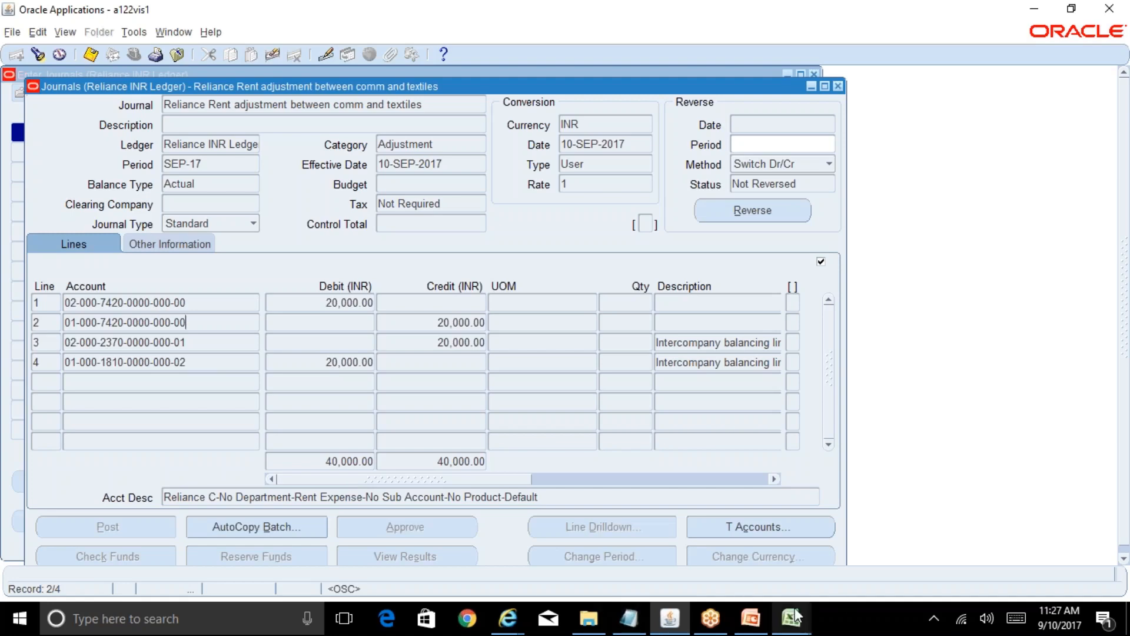
mouse_move(795, 616)
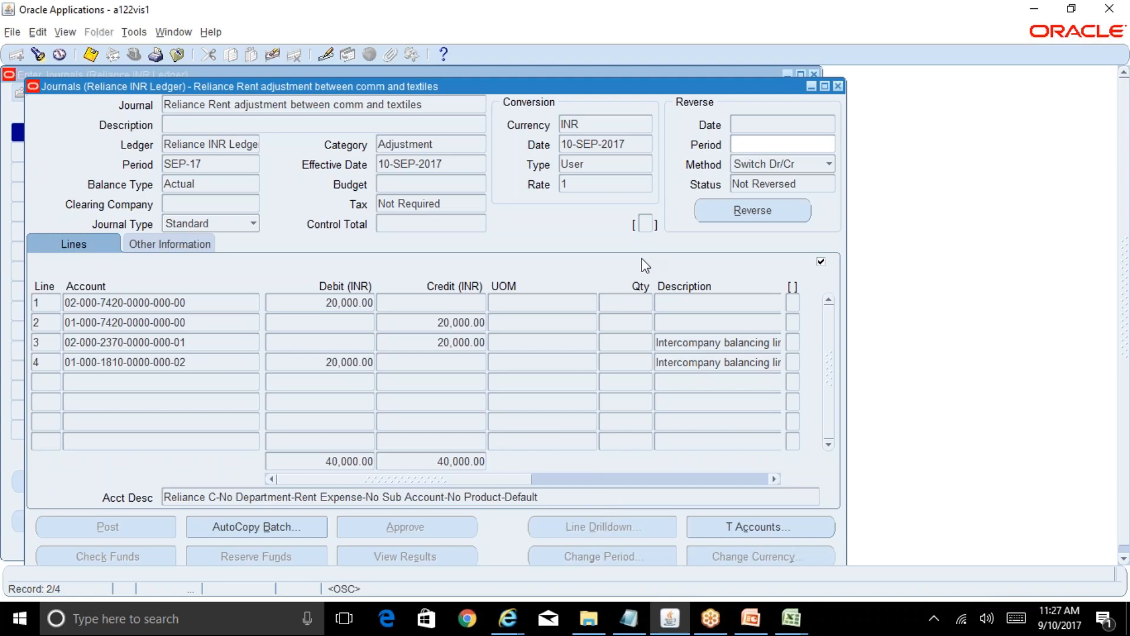
click(758, 618)
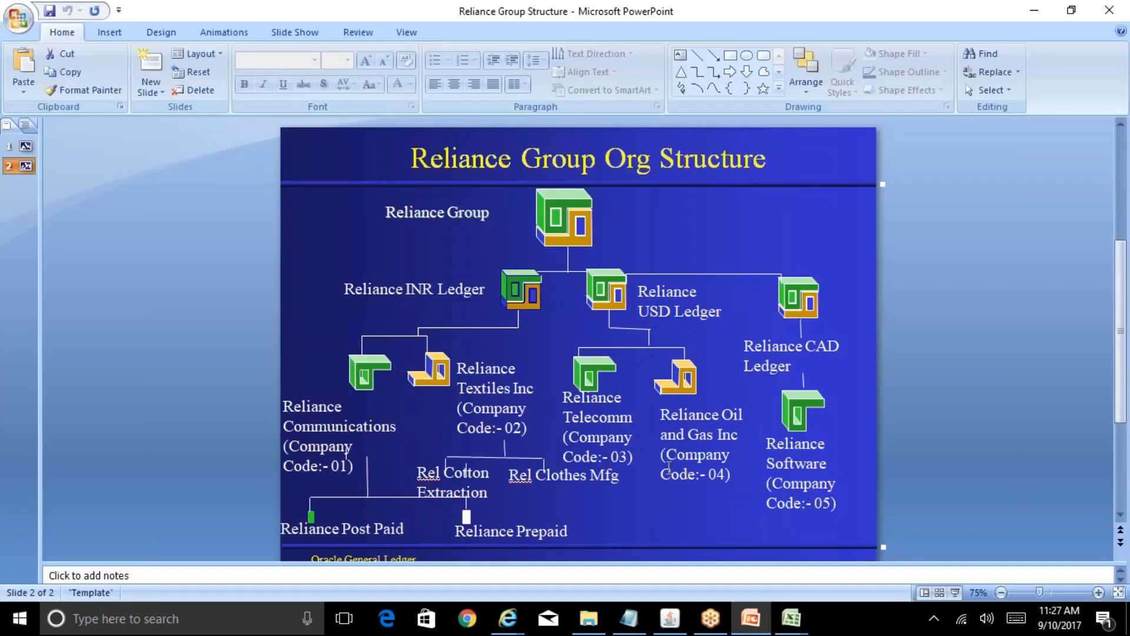
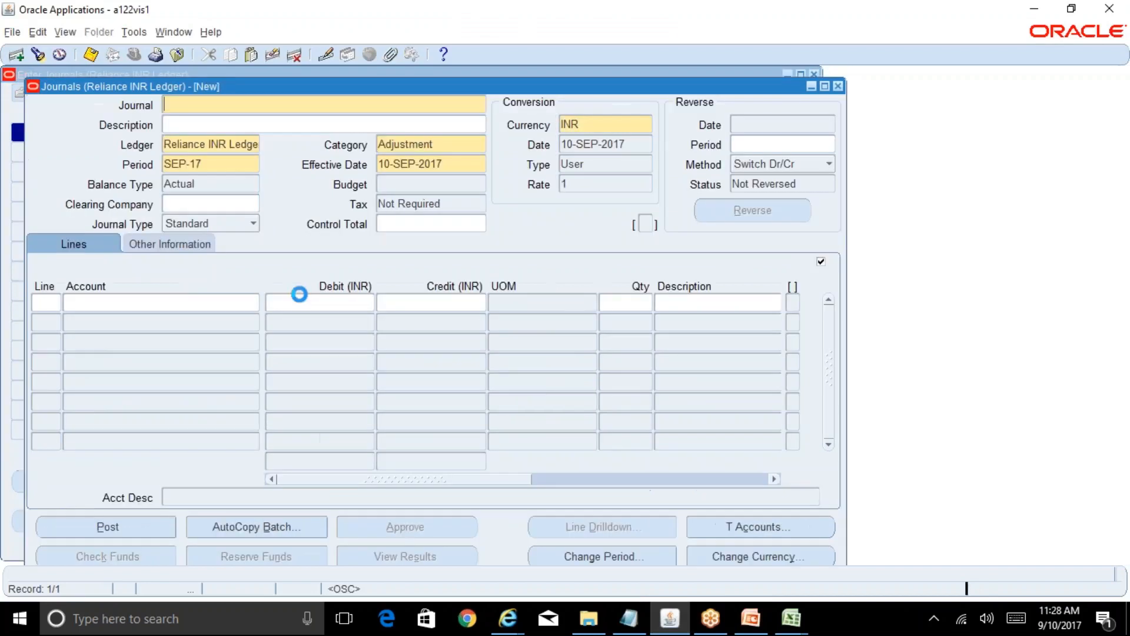
Name the new Reliance INR Ledger journal "test jrnl" and number its first line 1.
text(test jrnl)
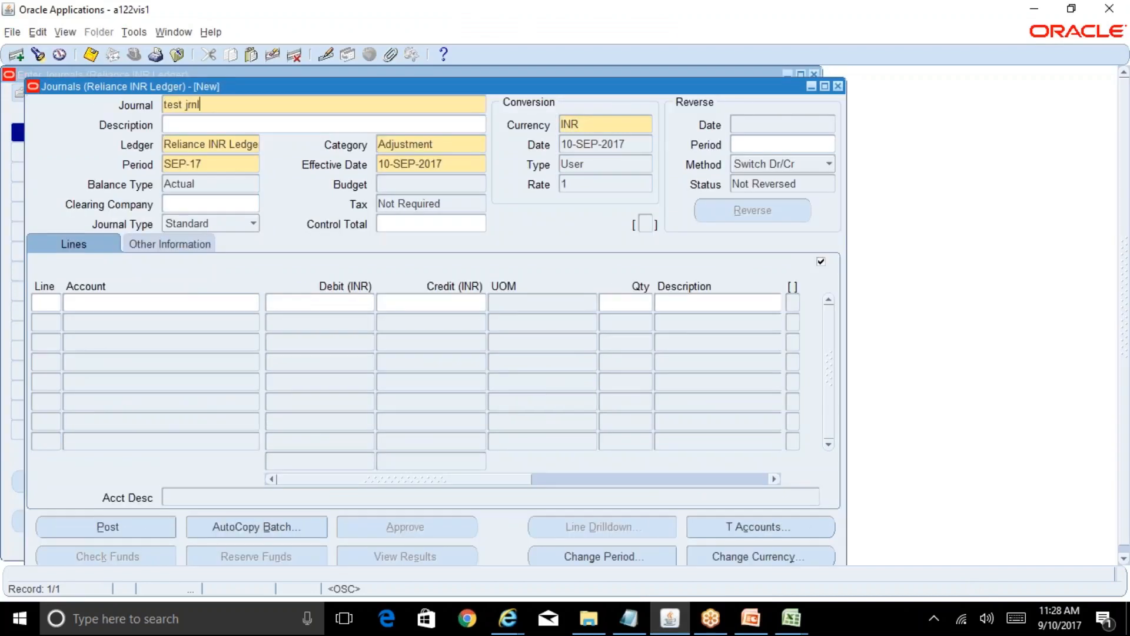
click(38, 307)
text(1)
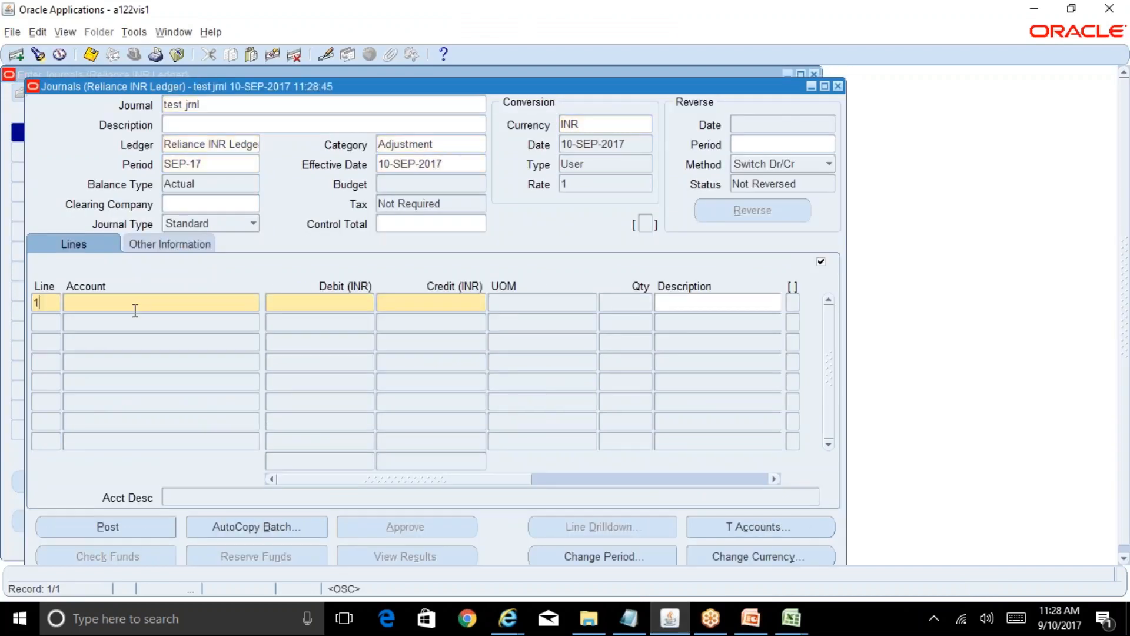
For line 1's account combination, choose company 03 Reliance Telecomm and enter department 000.
click(139, 305)
click(254, 302)
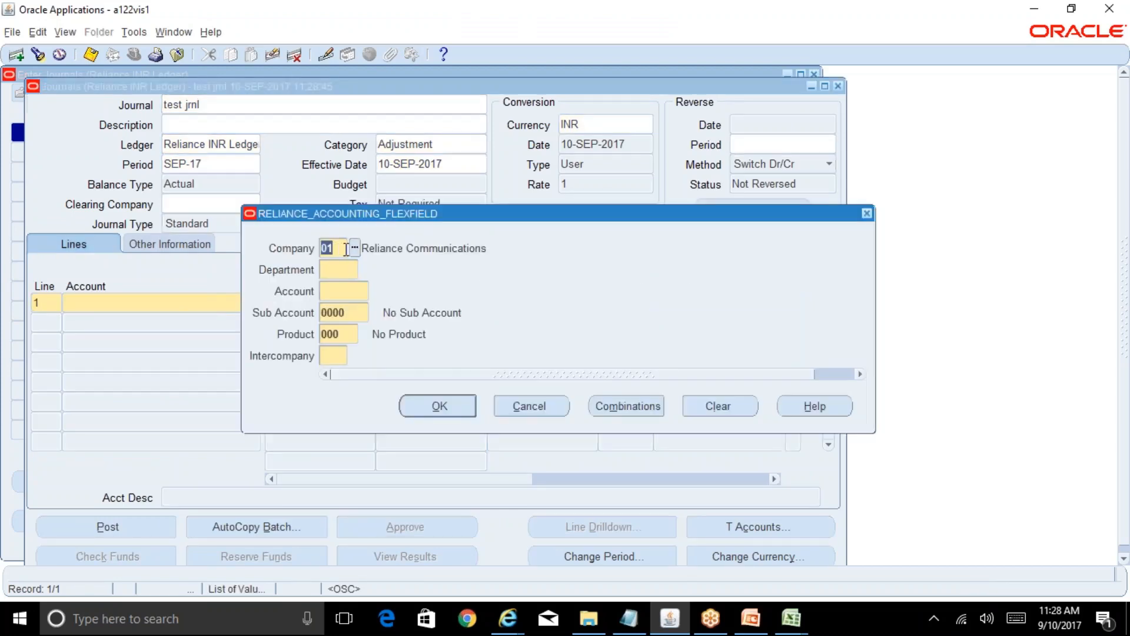
click(354, 248)
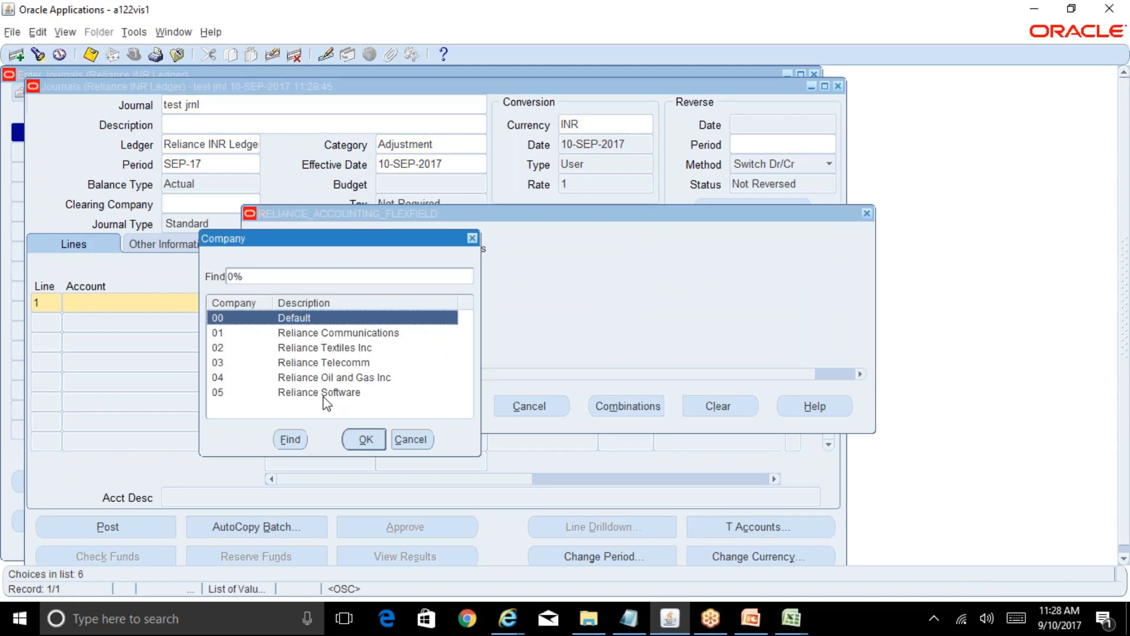
click(351, 362)
click(365, 439)
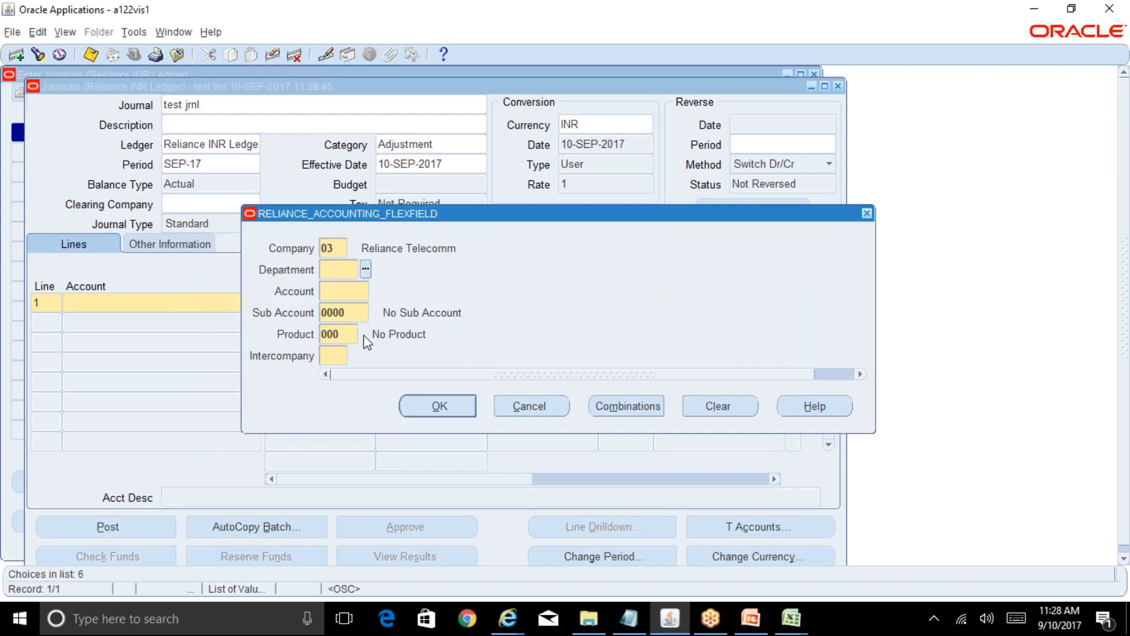
text(000)
key(Tab)
Search the account values for Rent and choose 7420 Rent Expense as line 1's natural account.
key(ctrl+l)
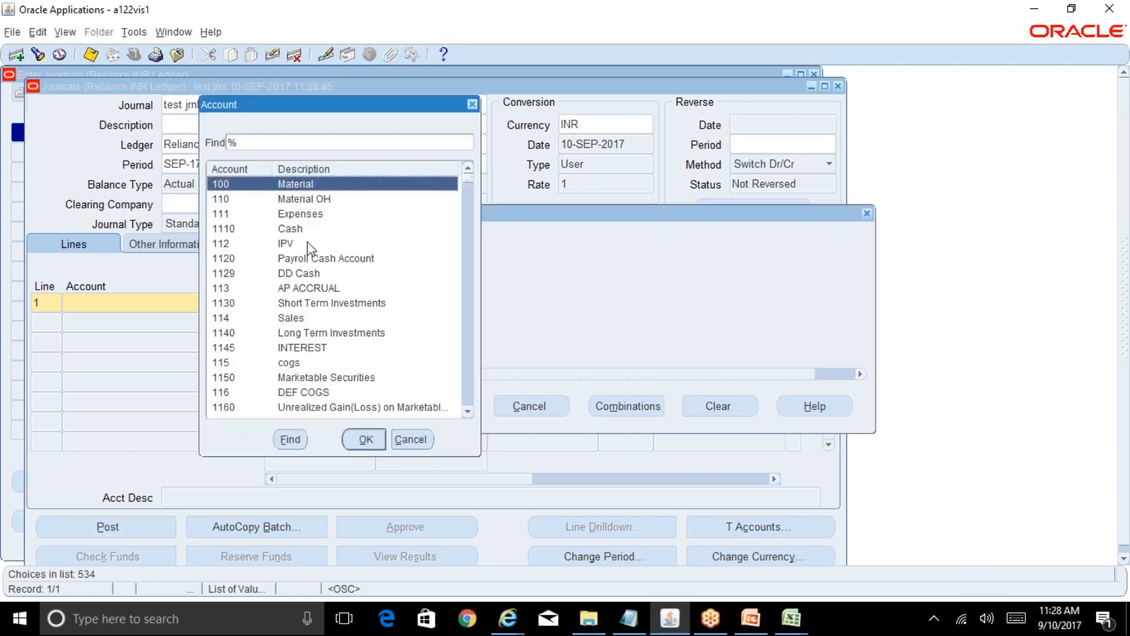
click(260, 141)
text(Rent%)
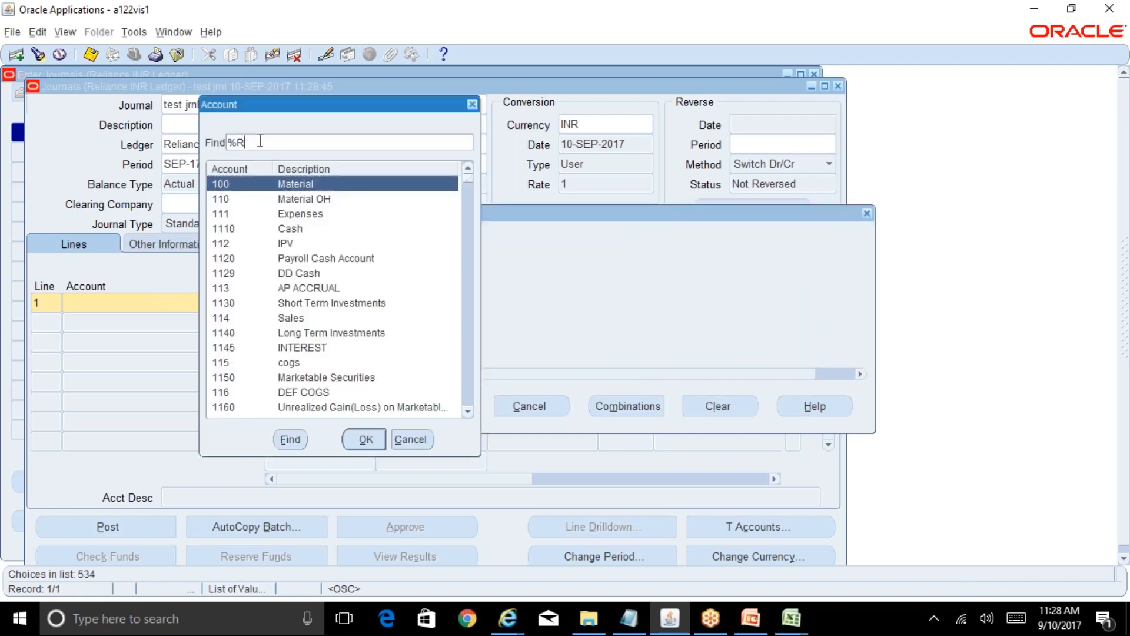
key(Return)
key(Down)
key(Down)
key(Down)
key(Down)
key(Down)
key(Down)
key(Down)
key(Down)
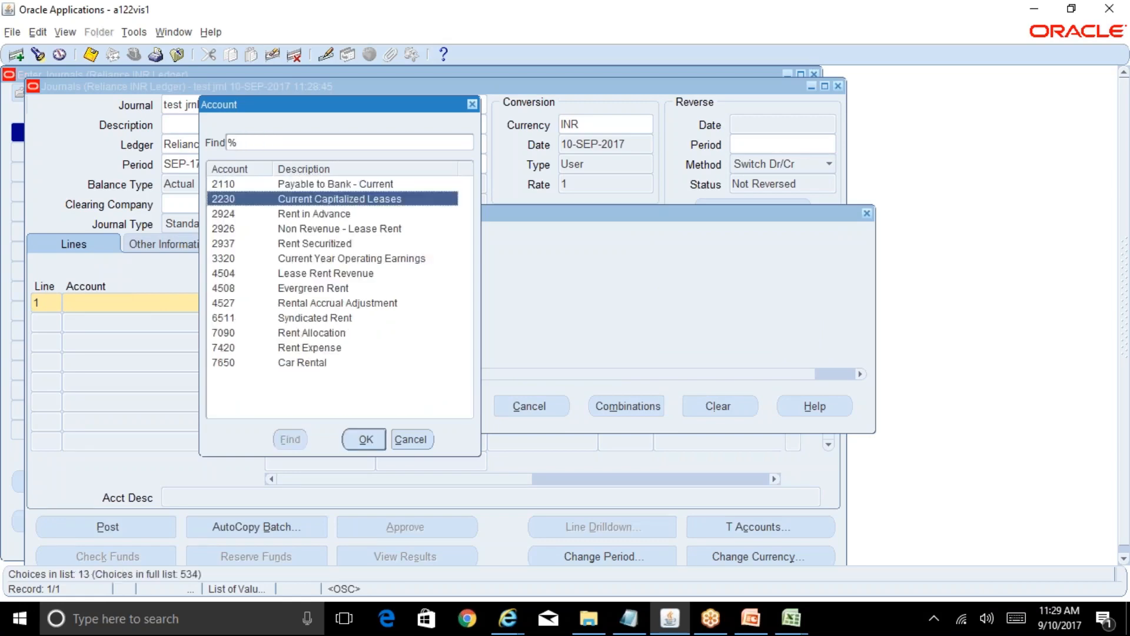
key(Down)
key(Down)
key(Down)
key(Return)
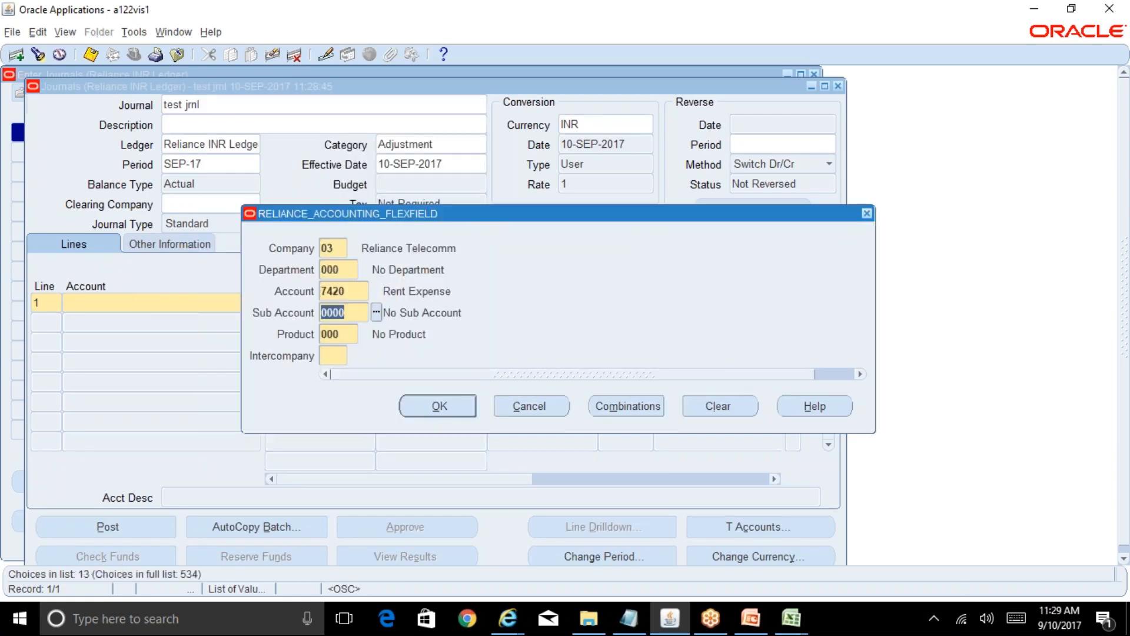
Try to complete line 1's account combination with sub account 0000, product 000 and intercompany 00.
key(Tab)
key(Tab)
text(00)
key(Tab)
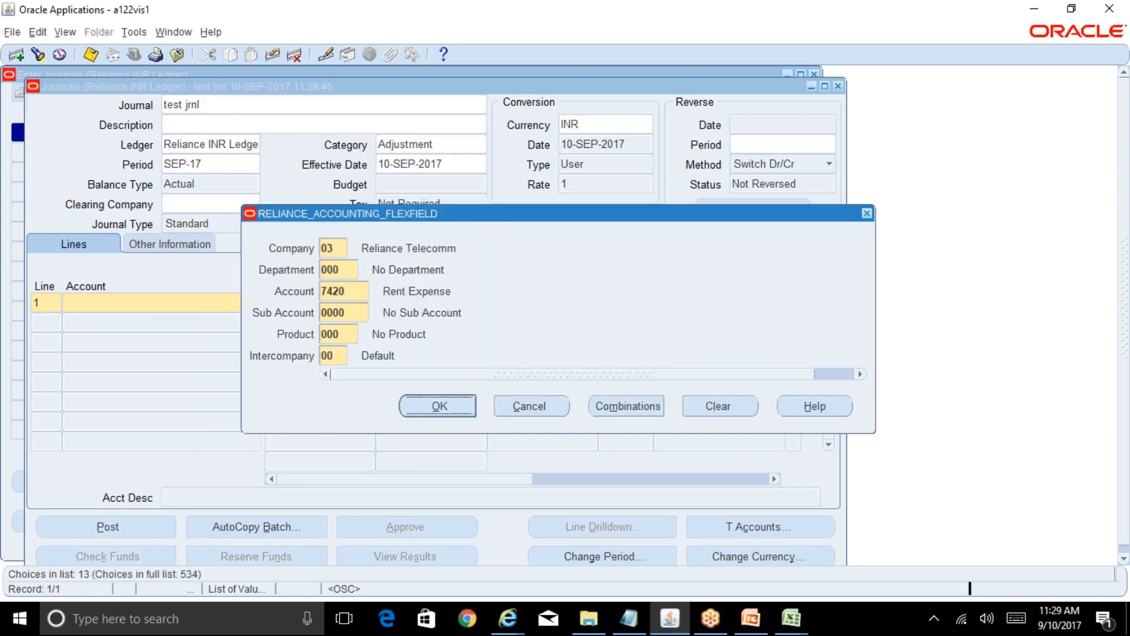
key(Return)
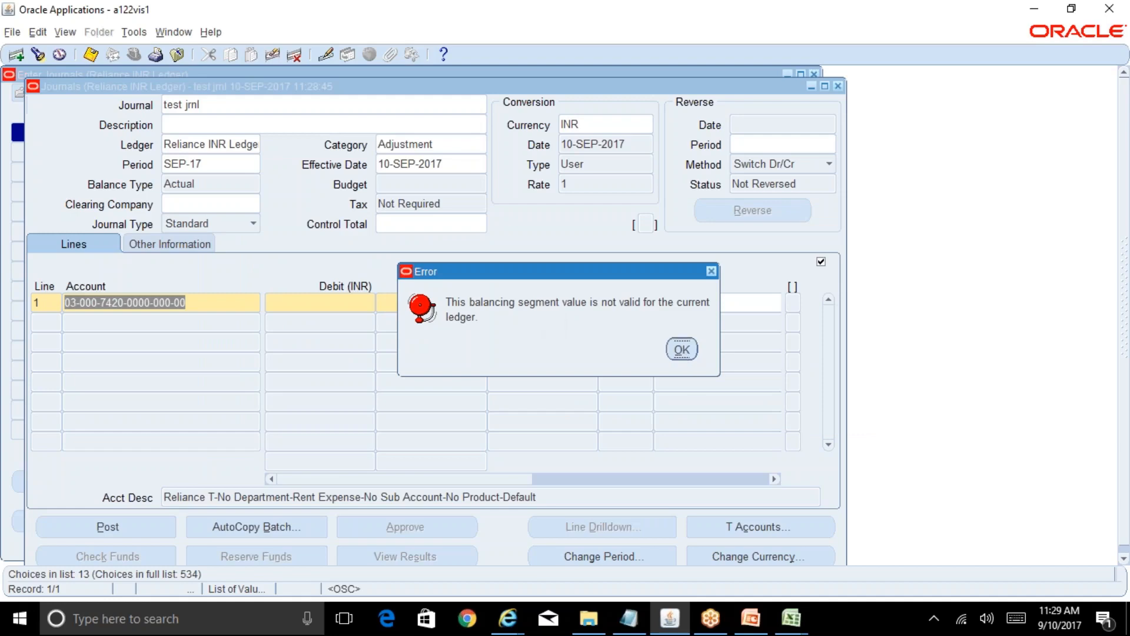
Clear the test journal's line 1 record, and close the journal and Enter Journals windows to return to the Navigator.
click(681, 349)
click(839, 86)
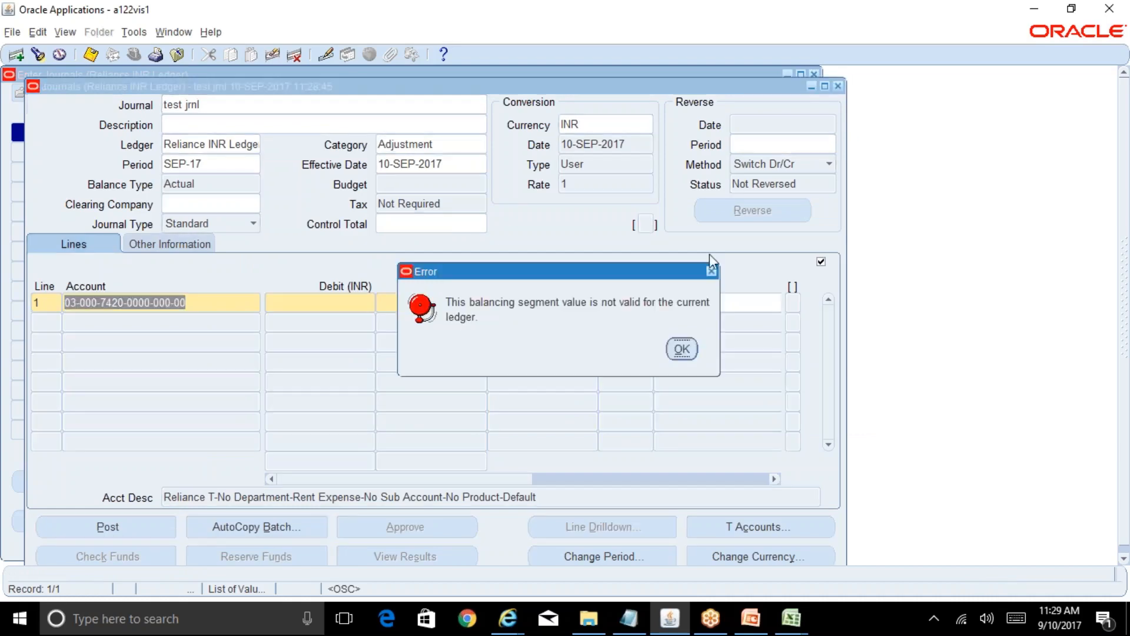
key(Return)
key(alt+e)
key(r)
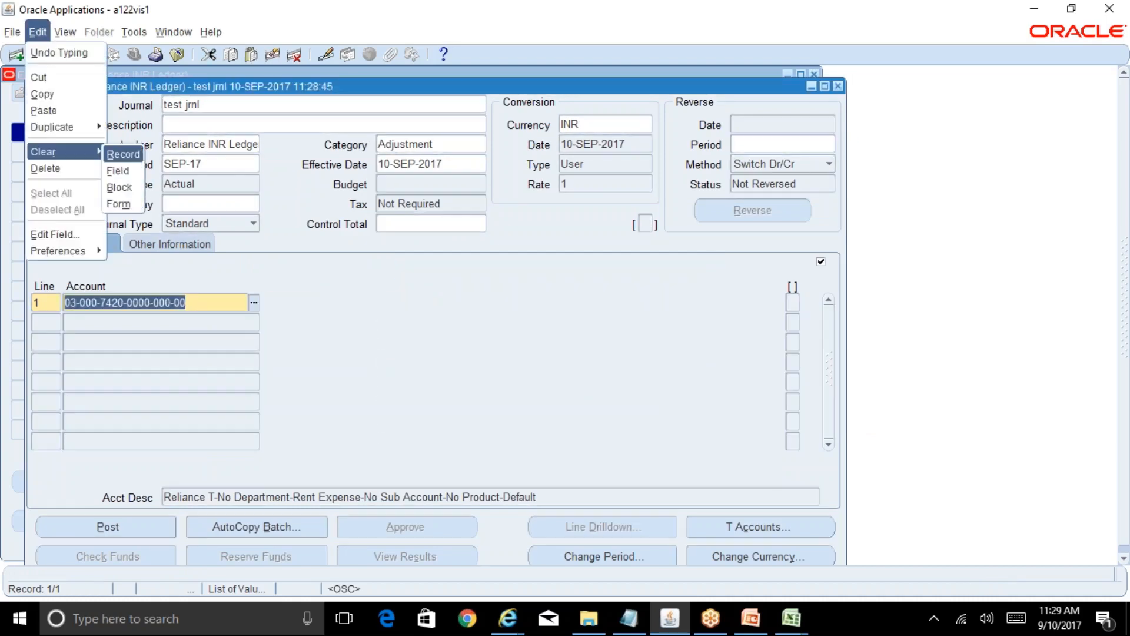
key(Return)
click(837, 86)
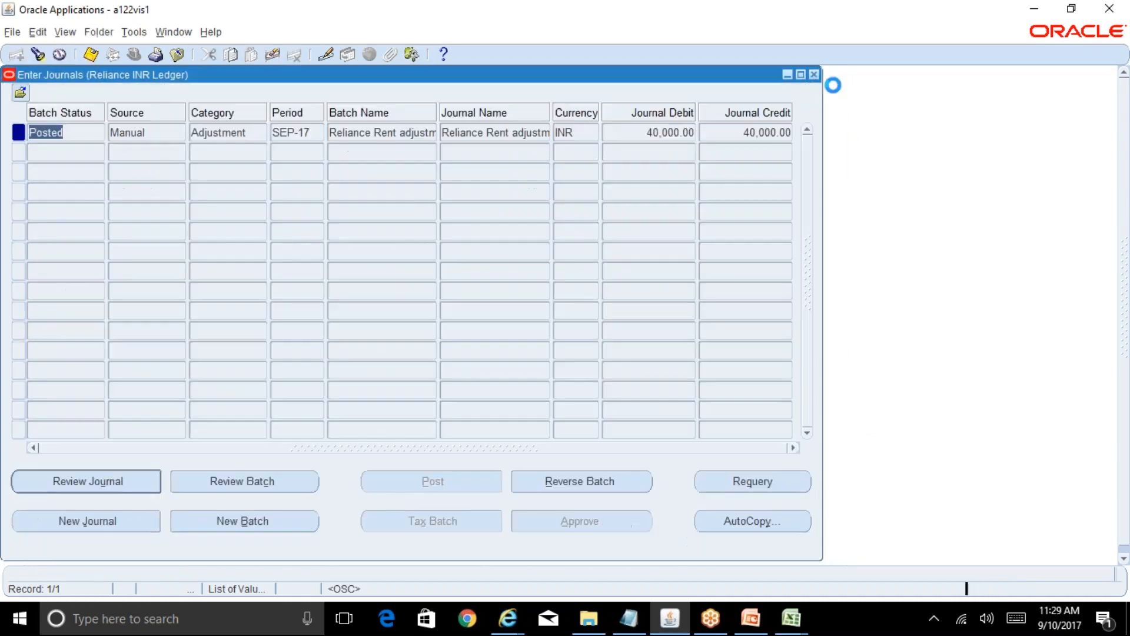
click(814, 75)
click(618, 364)
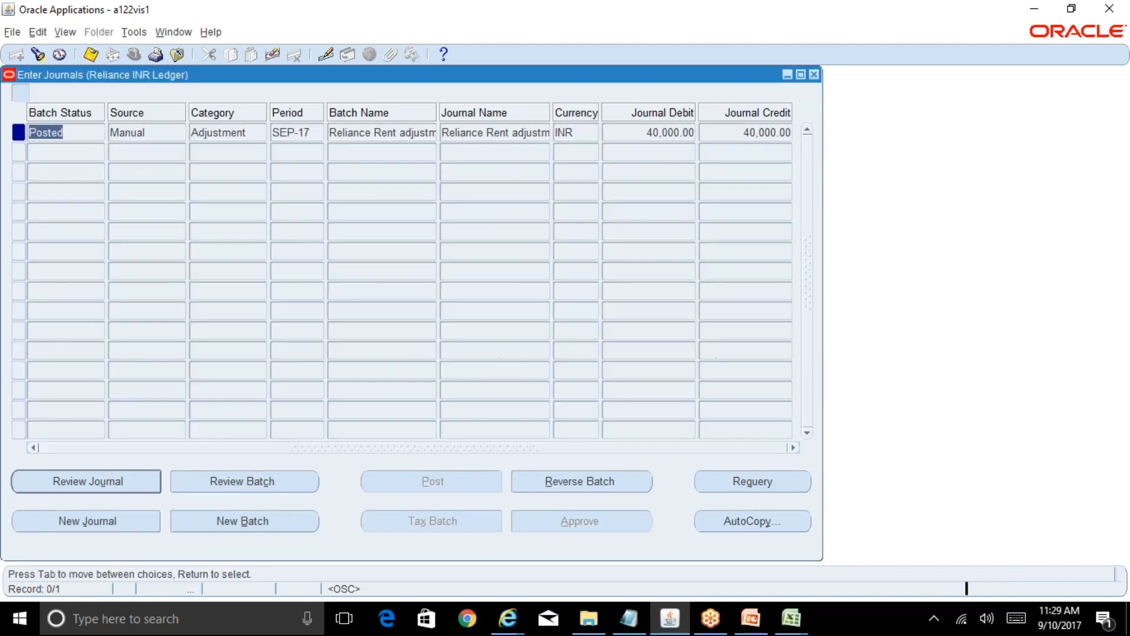
click(617, 74)
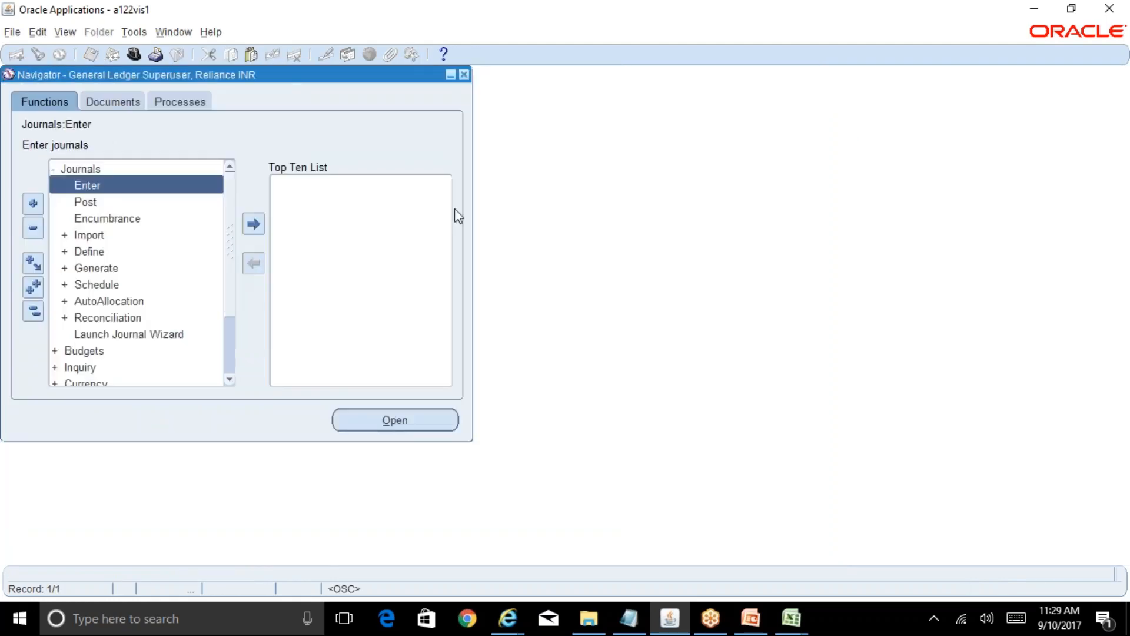
Collapse the Navigator functions and open Accounting Setups from the Accounting Setup Manager under the Financials setup.
click(33, 310)
double_click(88, 268)
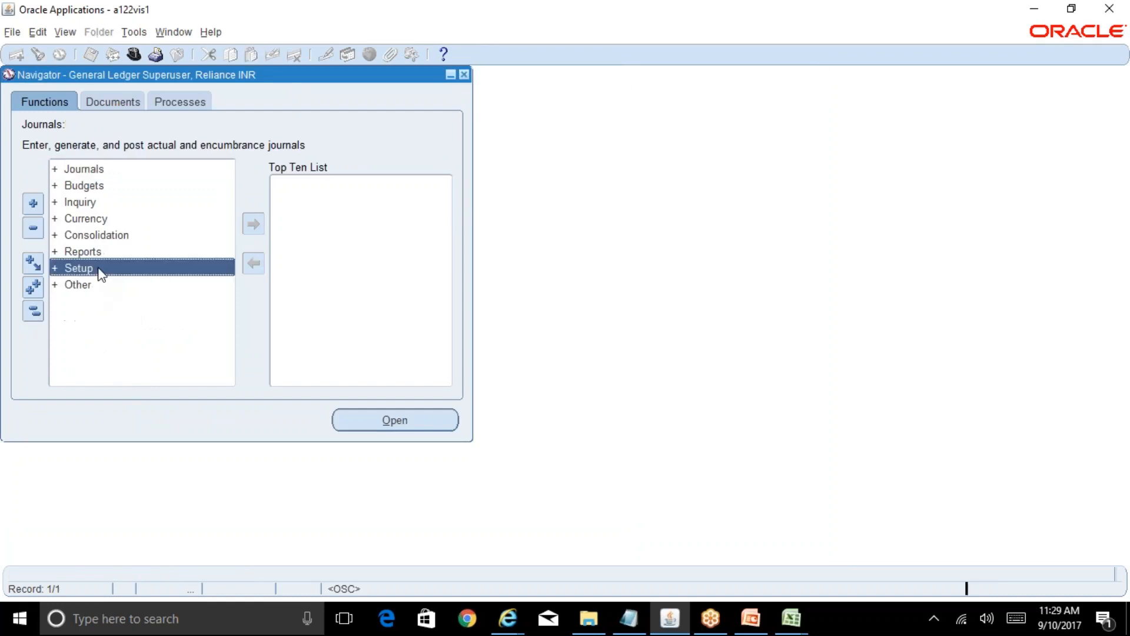
double_click(99, 285)
double_click(141, 335)
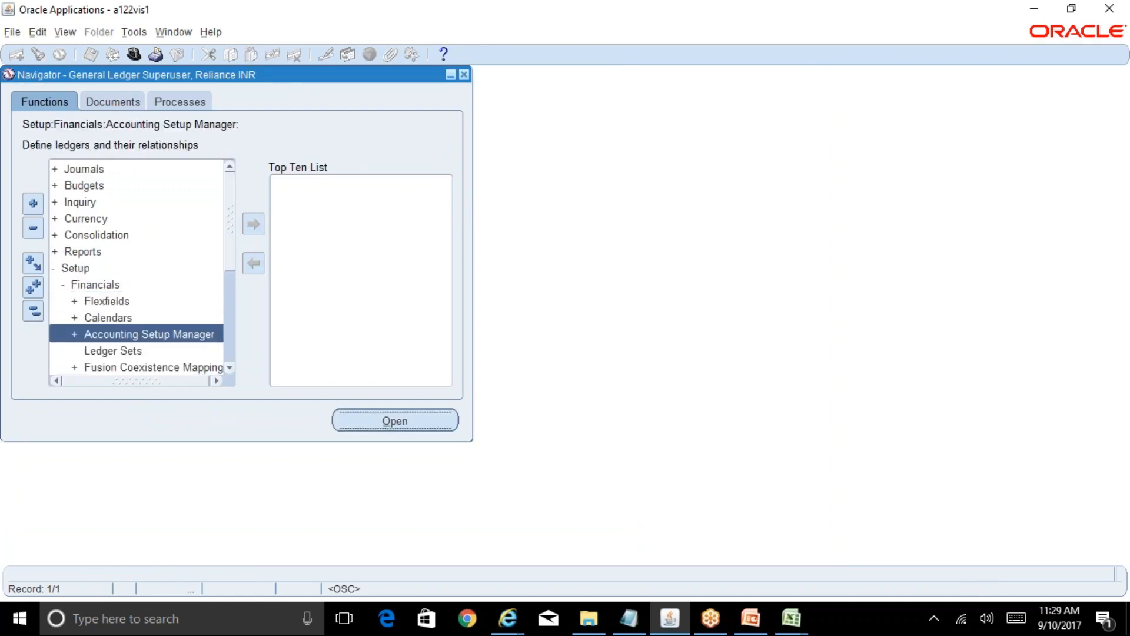
click(395, 420)
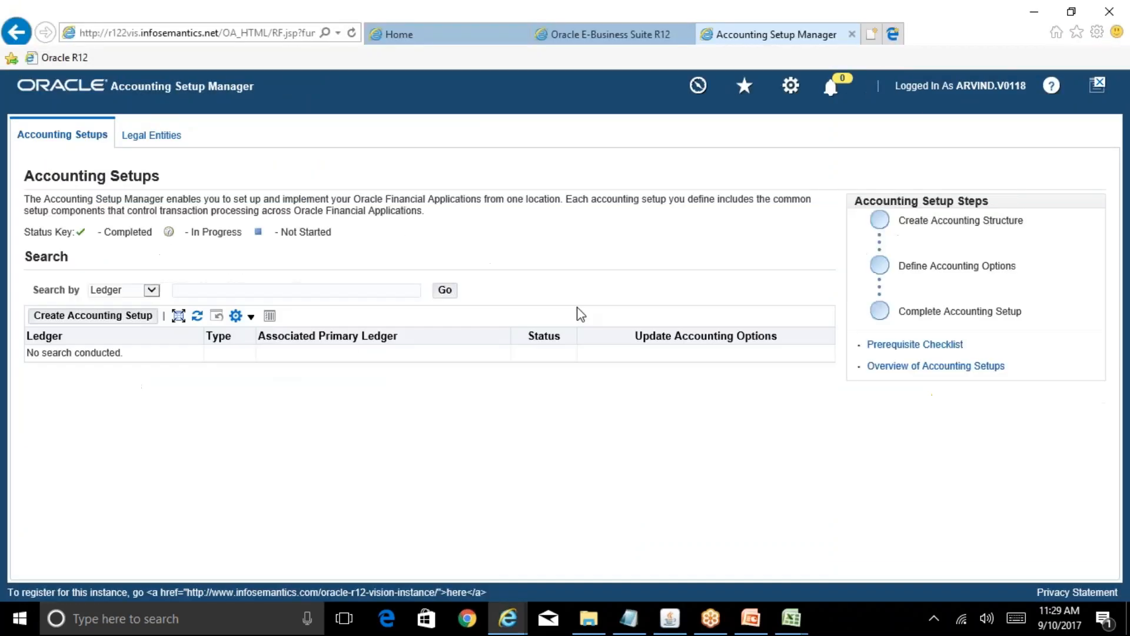
Search the accounting setups for ledger "Rel%INR%" and open the Reliance INR Ledger's accounting options for update.
click(318, 295)
text(Rel%INR%)
click(444, 293)
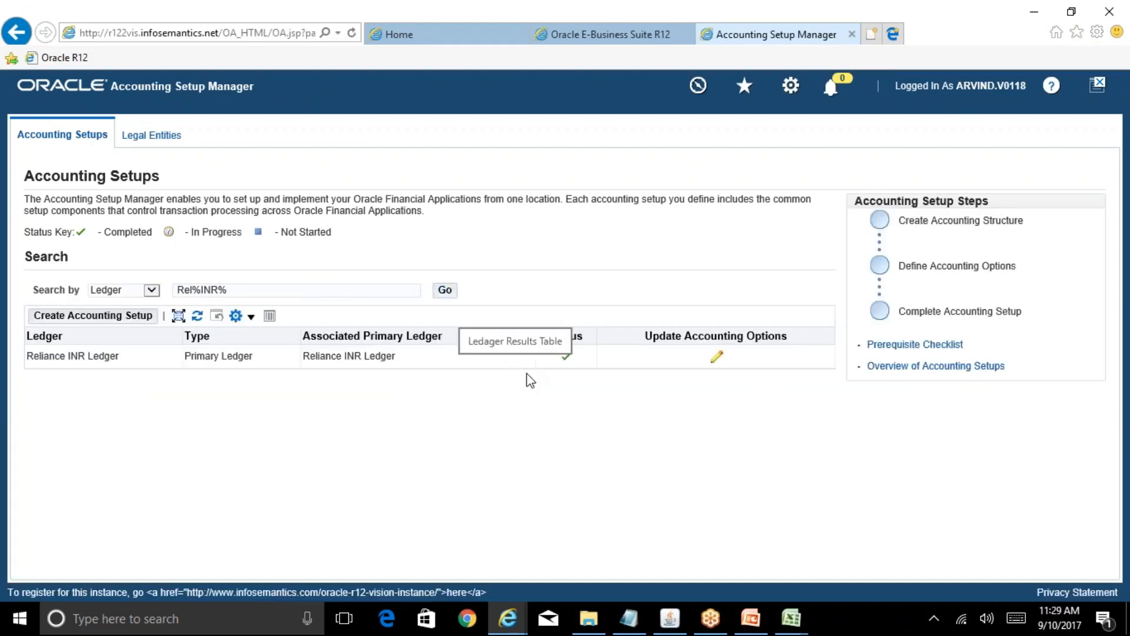
click(717, 357)
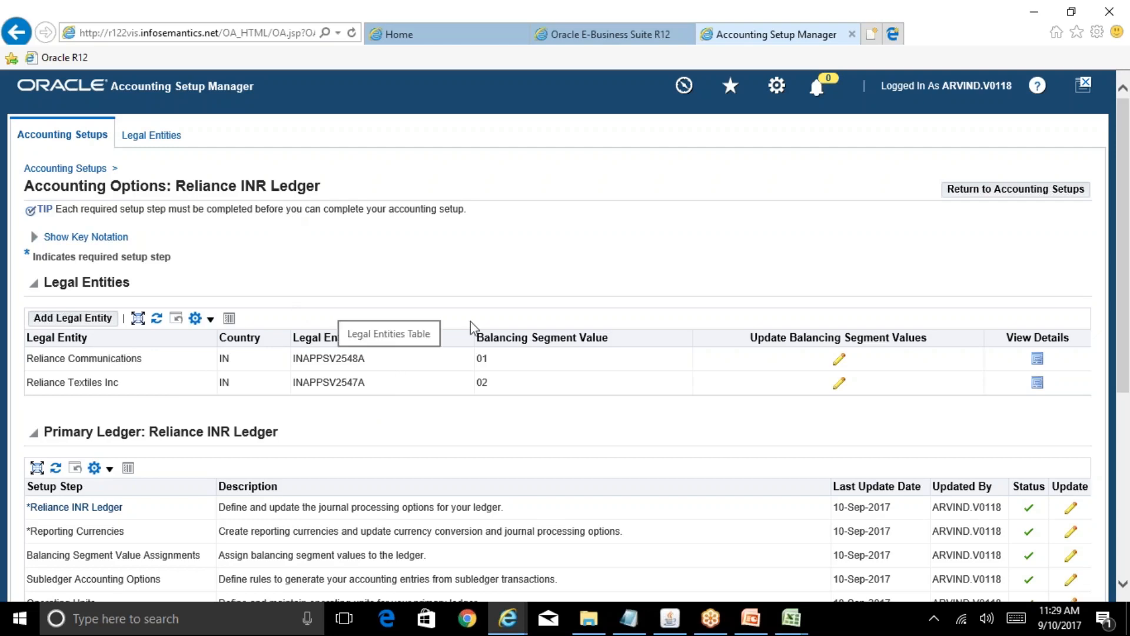
In the ledger's Balancing Segment Value Assignments, add value 03 Reliance Telecomm to the ledger assignments and complete the setup.
drag(1127, 268, 1127, 361)
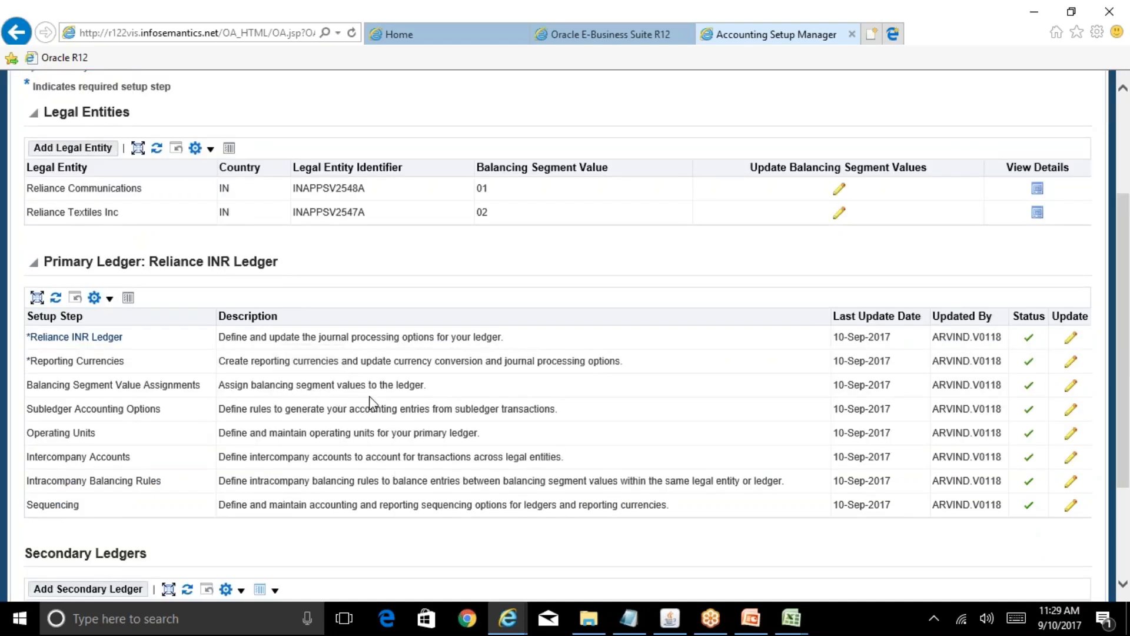
click(1071, 387)
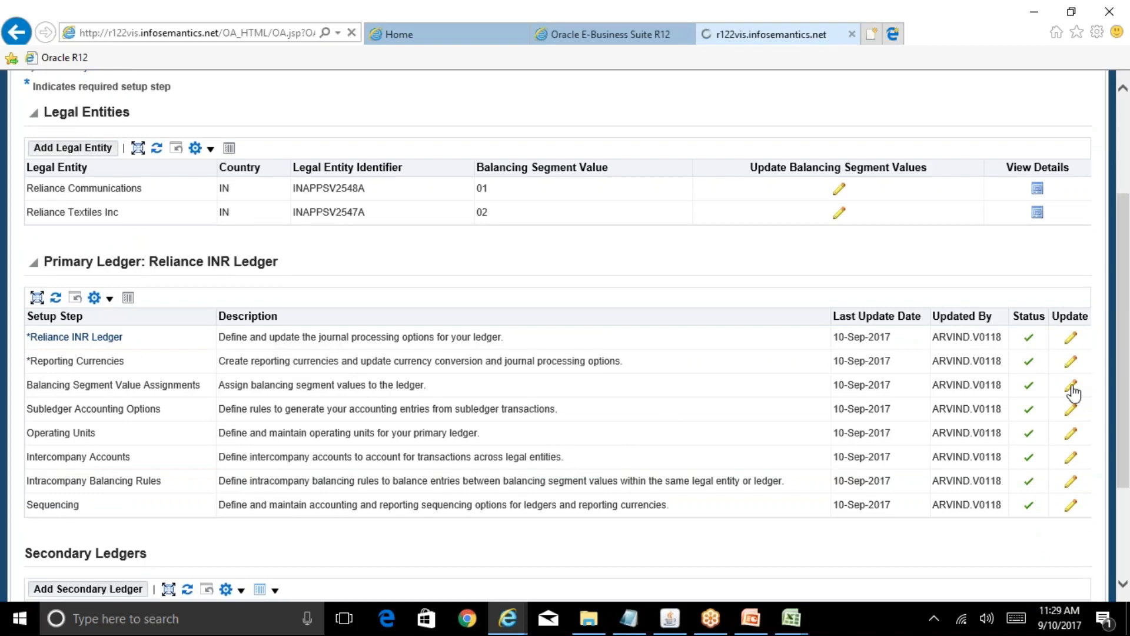
scroll(1124, 299, down, 3)
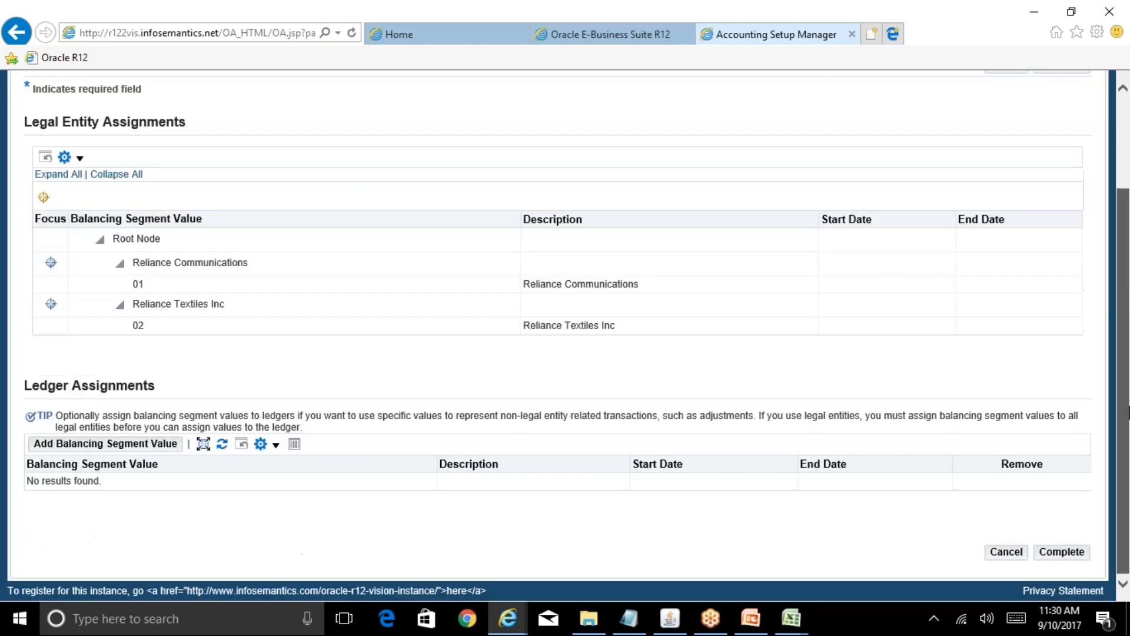
click(135, 446)
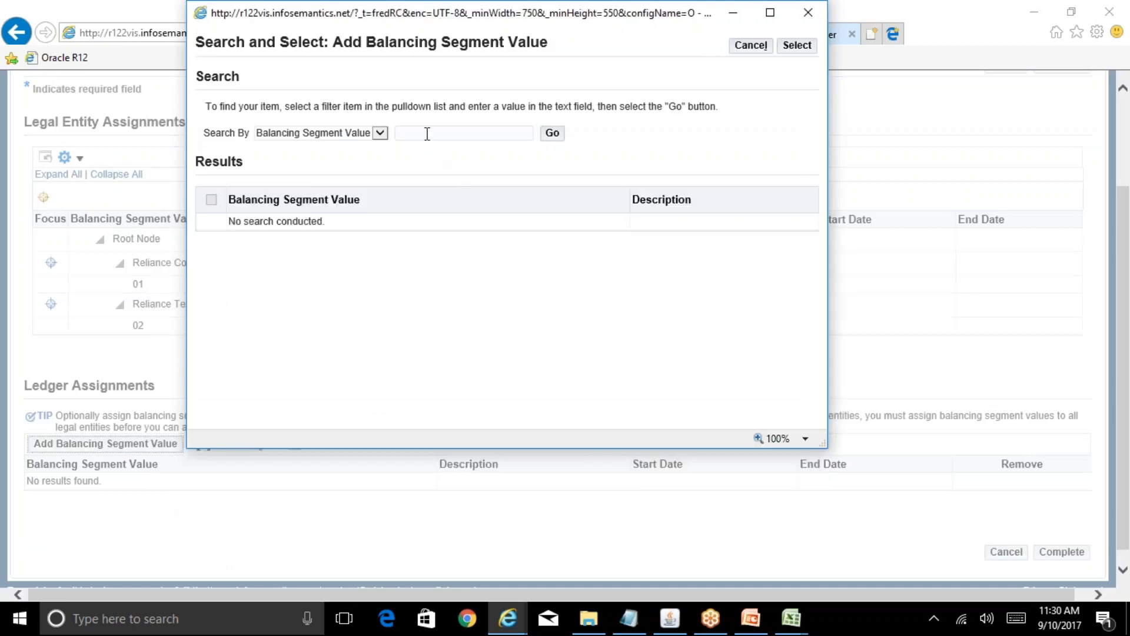
text(03)
click(552, 135)
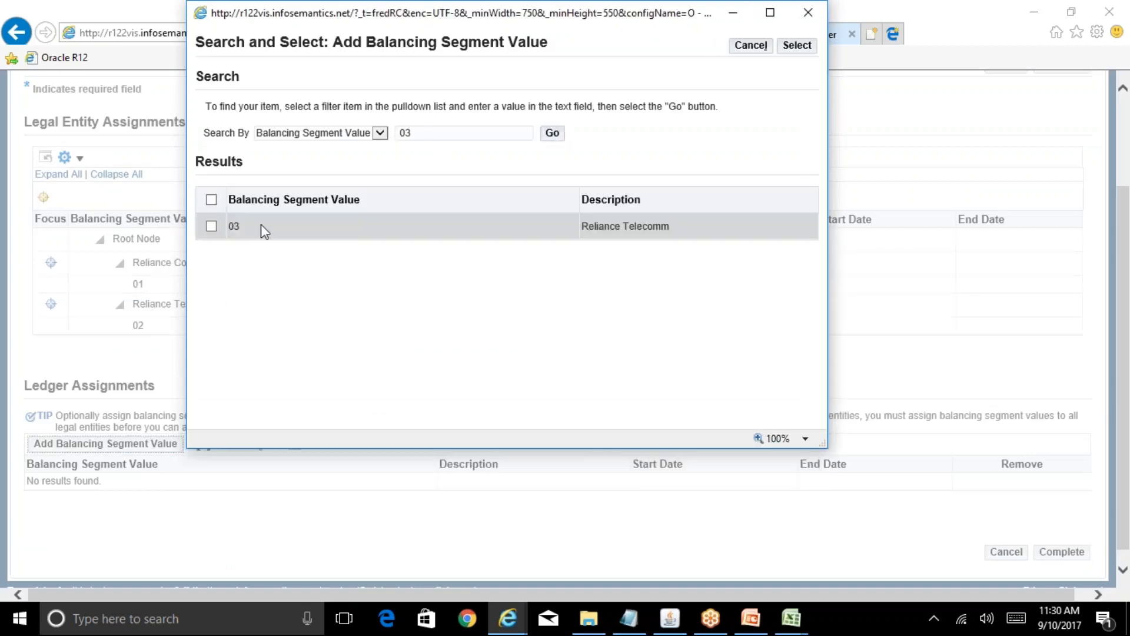
click(211, 226)
click(799, 49)
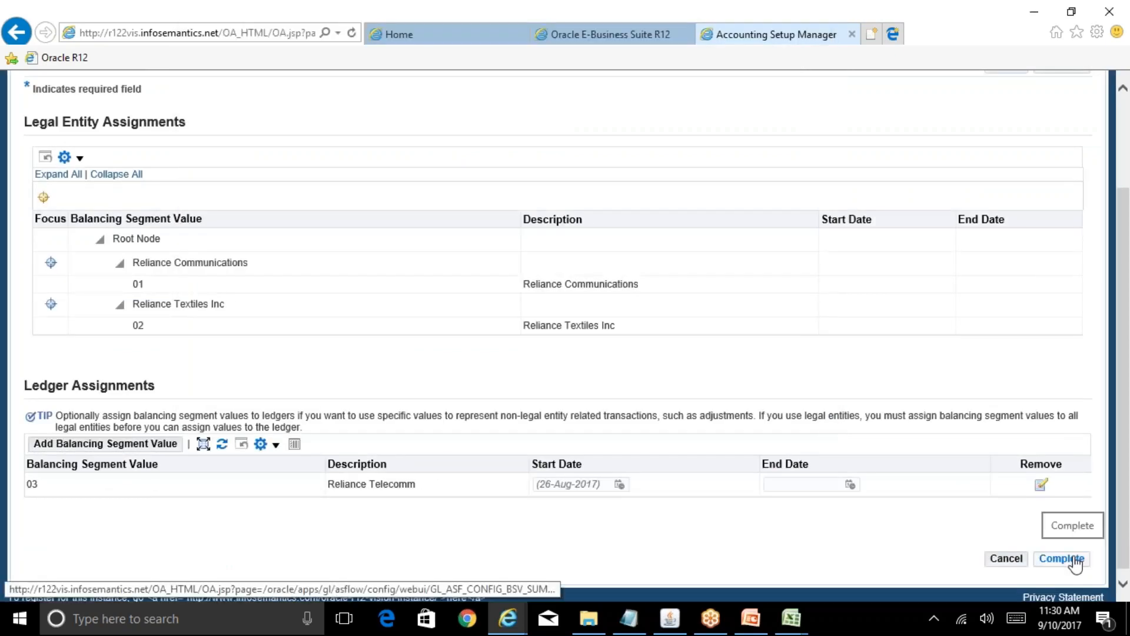
click(1074, 559)
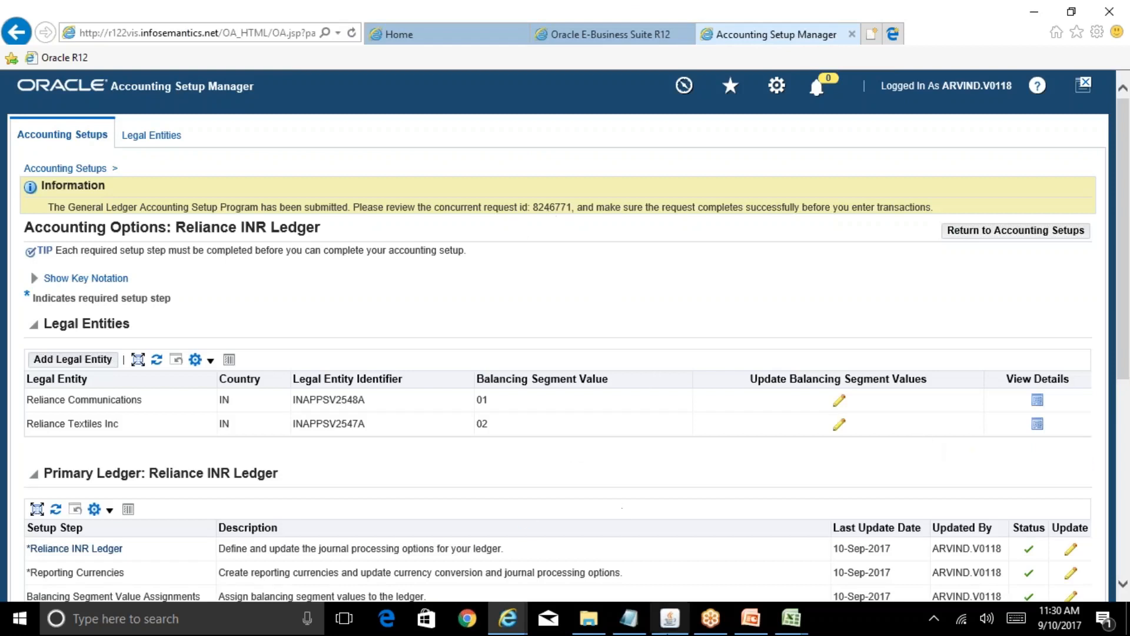
Switch to Oracle Applications and check all your concurrent requests for the accounting setup program, then close the Requests window.
click(668, 630)
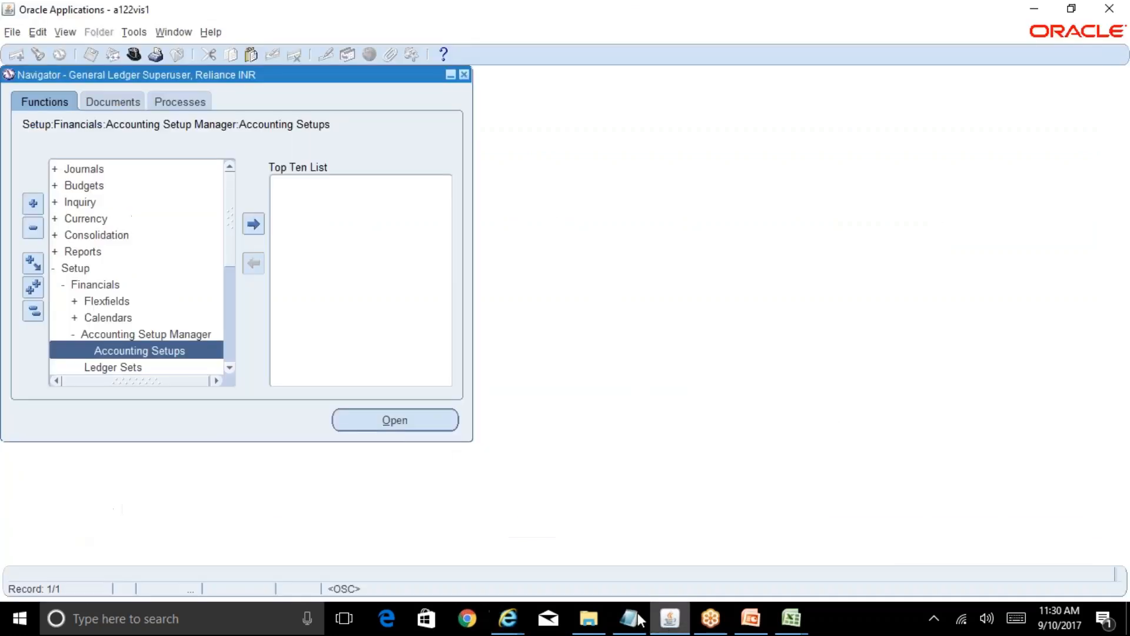
click(65, 32)
click(115, 244)
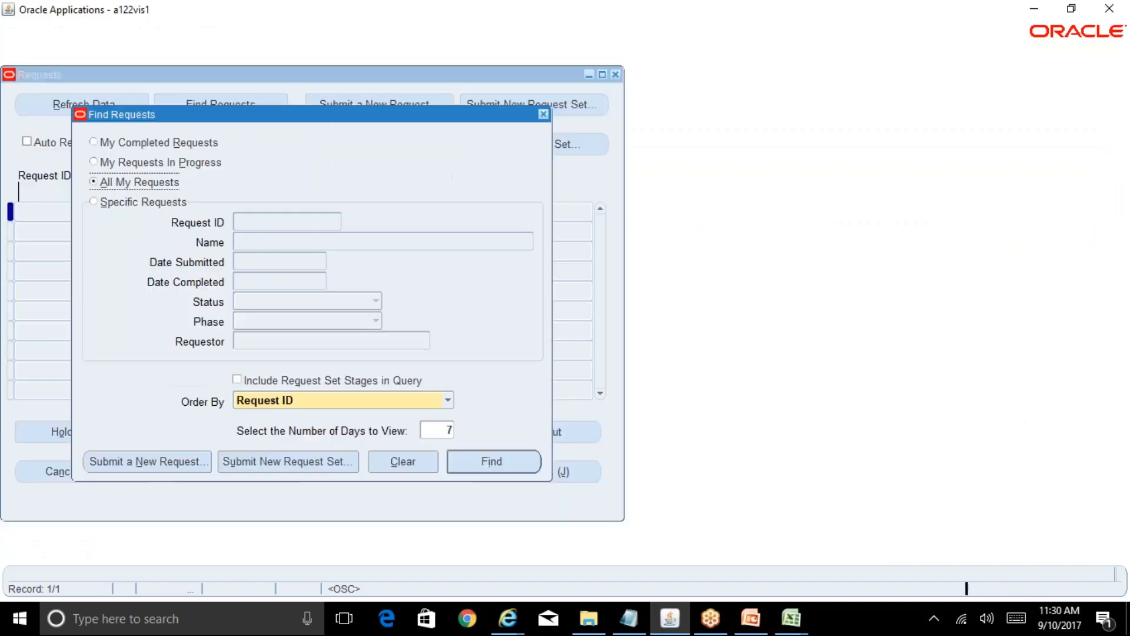
click(491, 461)
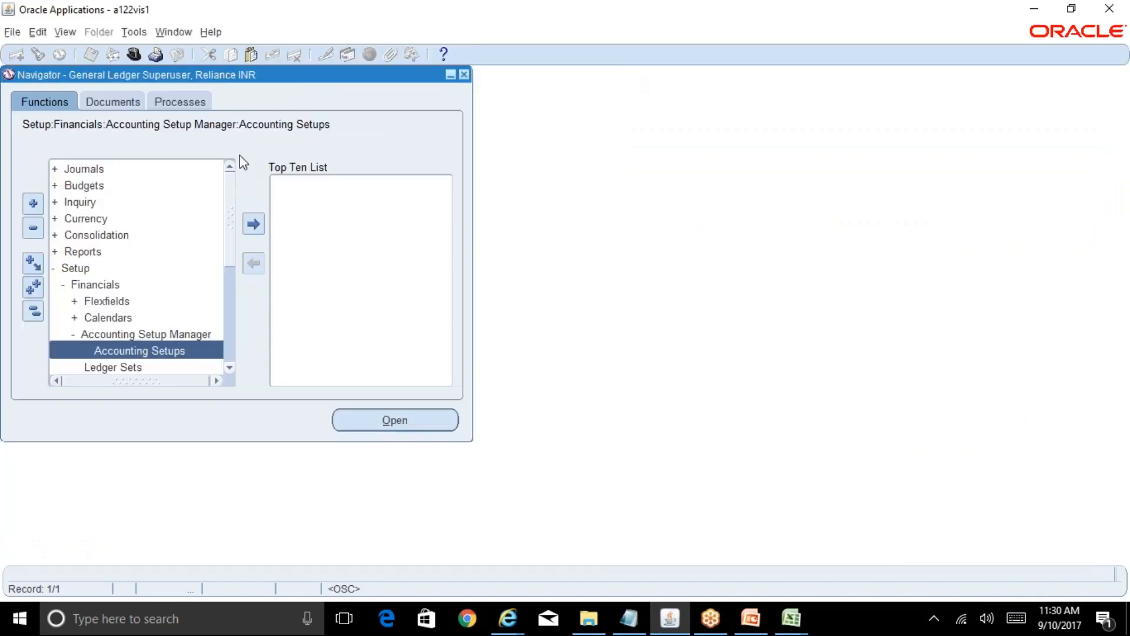
click(615, 74)
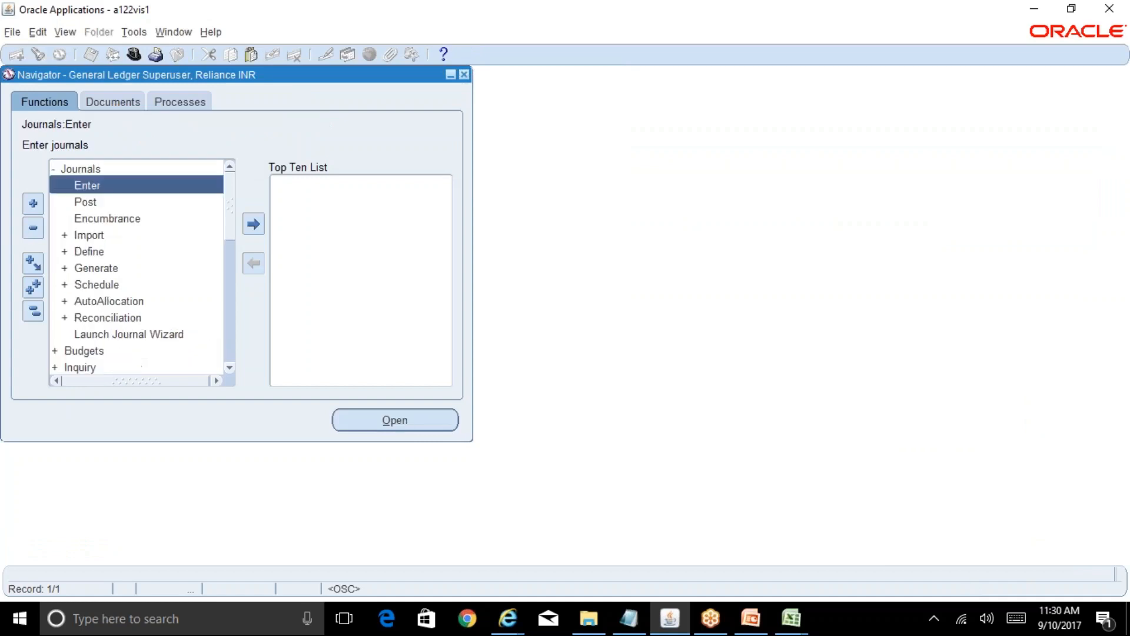
Create a new journal in the Reliance INR Ledger and name it "Jrnl".
double_click(109, 187)
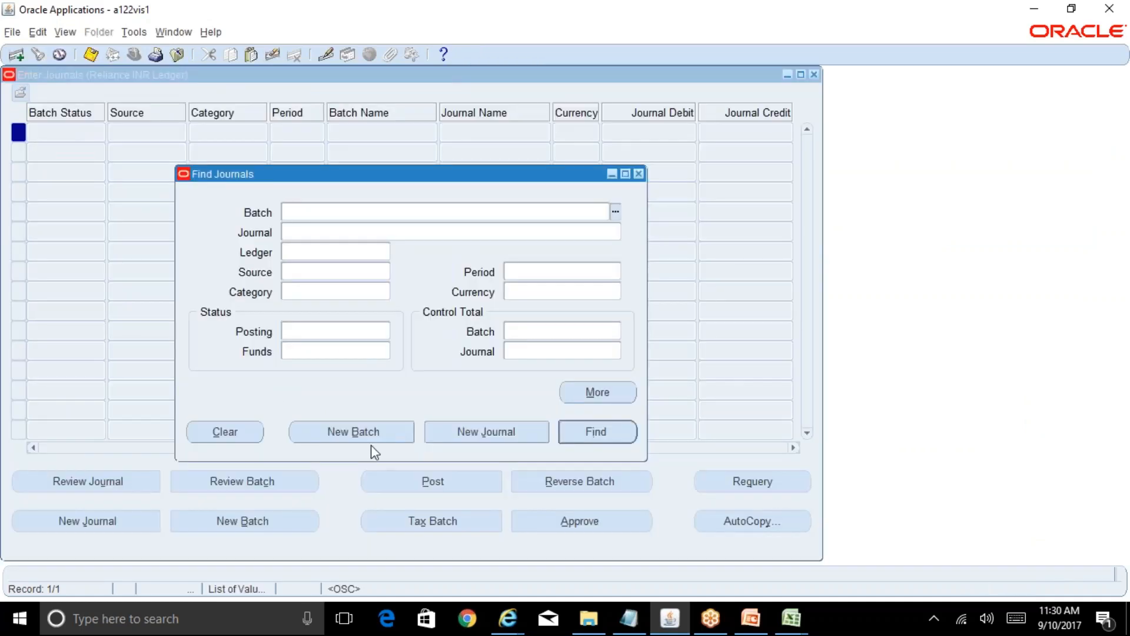
click(445, 432)
text(Jrnl)
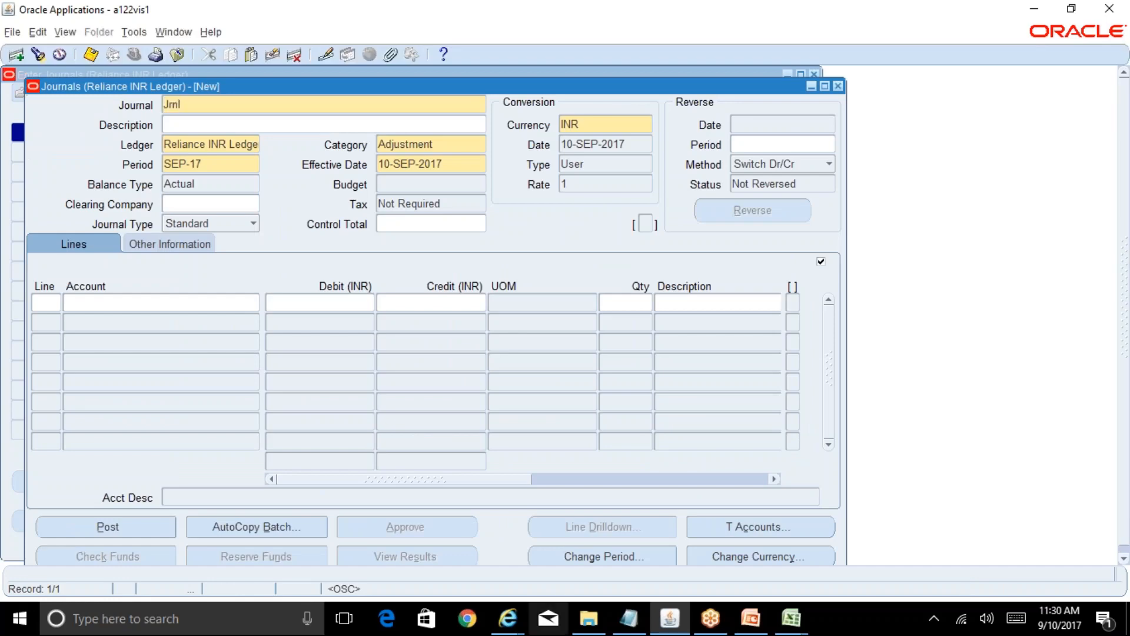
Switch to Accounting Setup Manager, review the ledger's Balancing Segment Value Assignments and leave them without making changes.
mouse_move(507, 618)
click(636, 568)
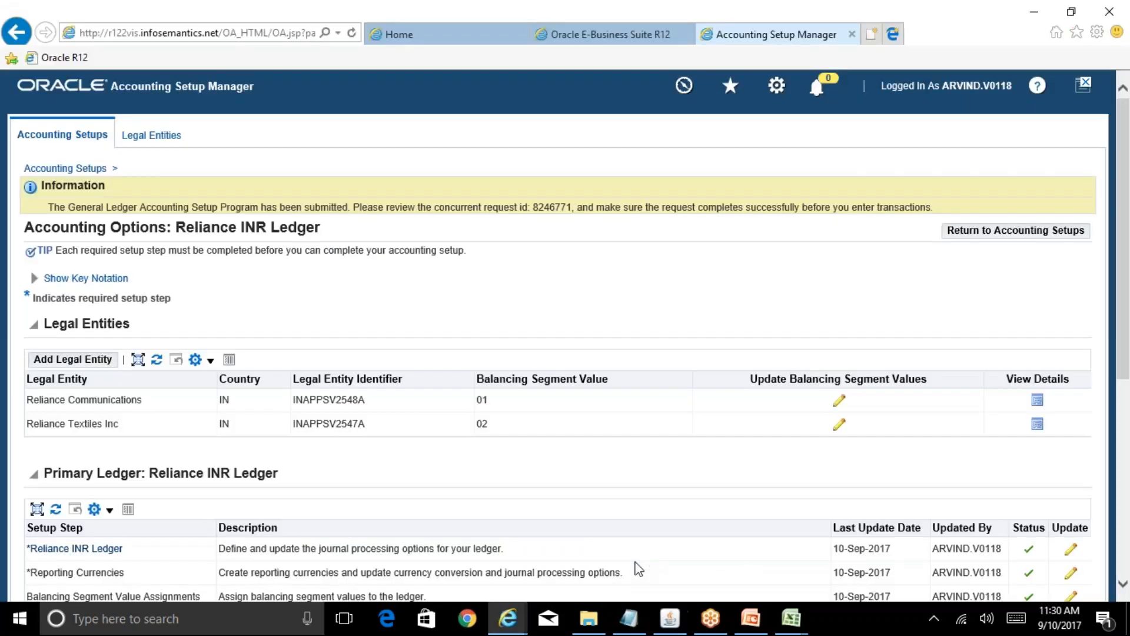
drag(1125, 264, 1127, 404)
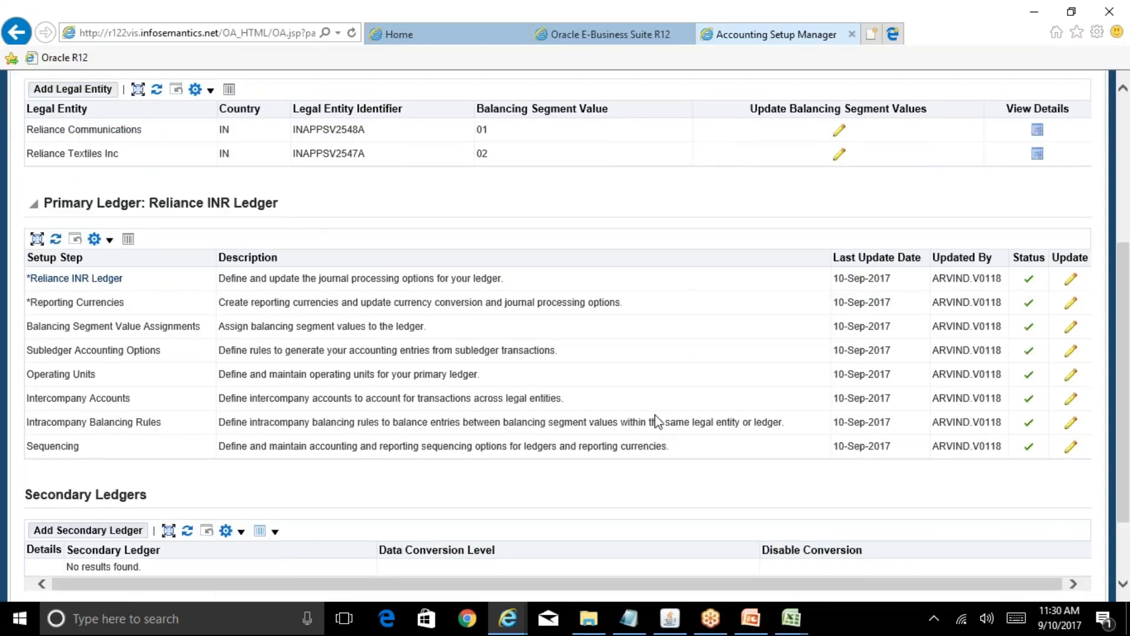
click(1080, 330)
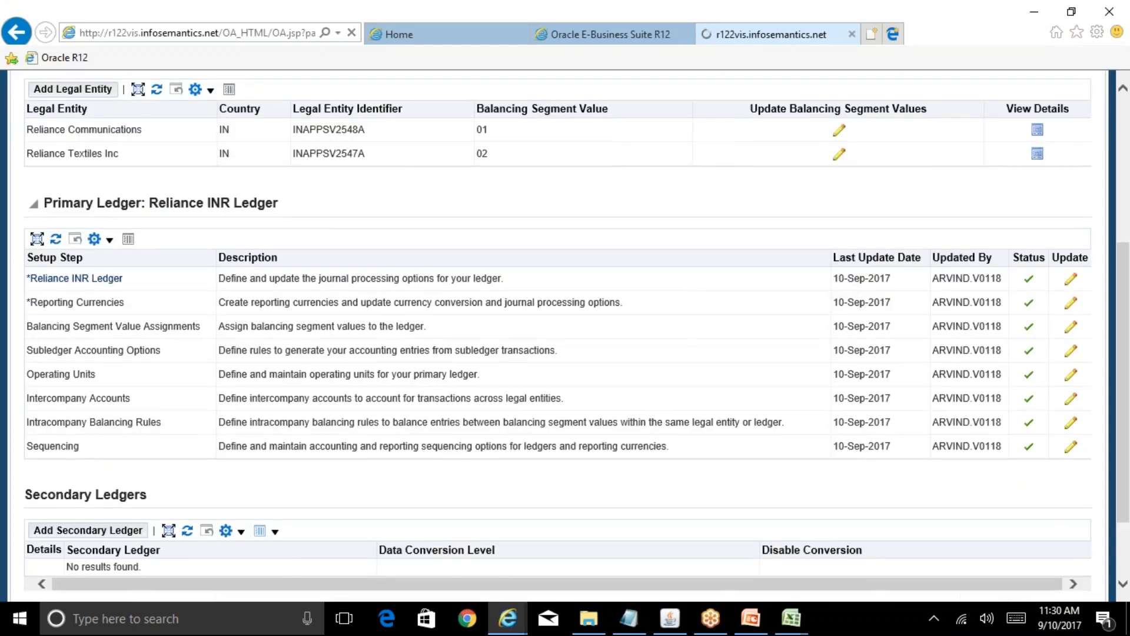
scroll(1129, 404, down, 3)
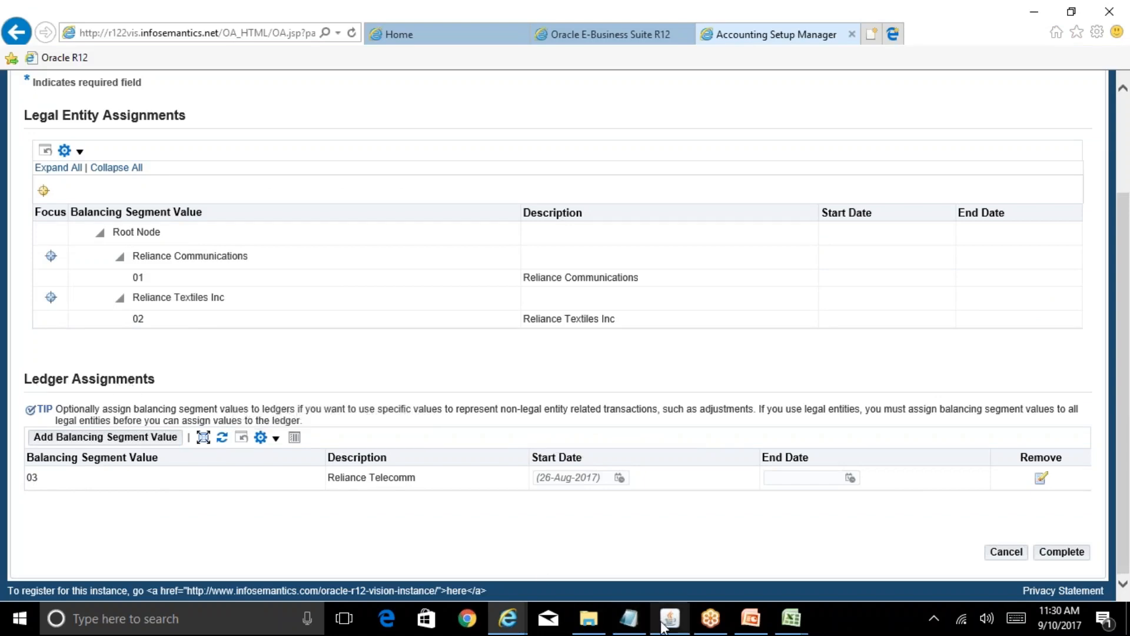
mouse_move(663, 626)
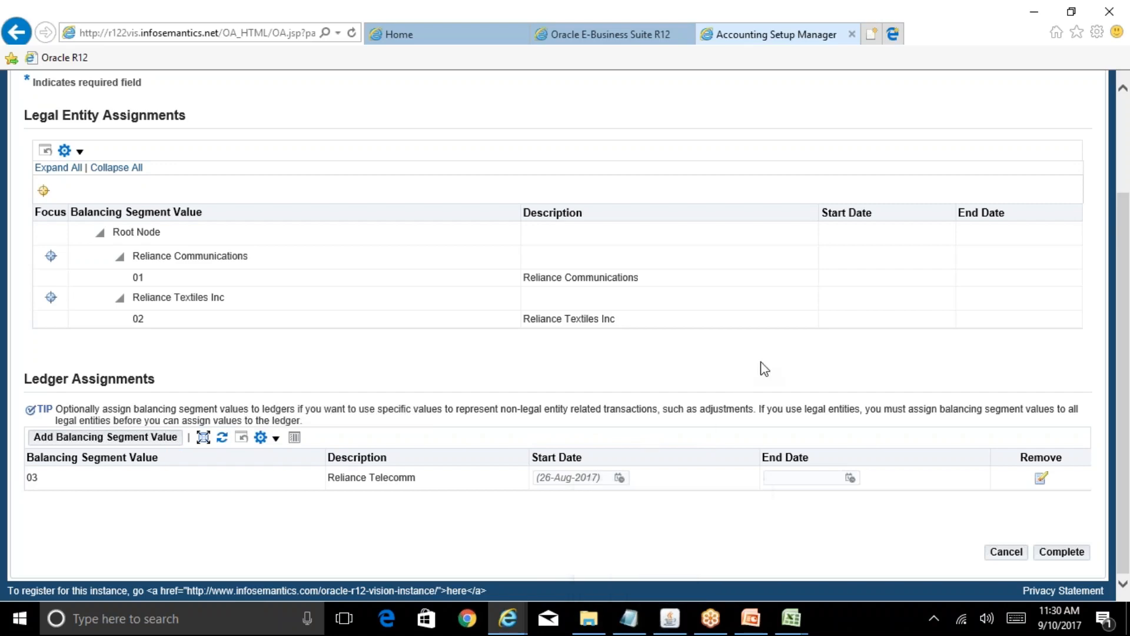
click(1006, 556)
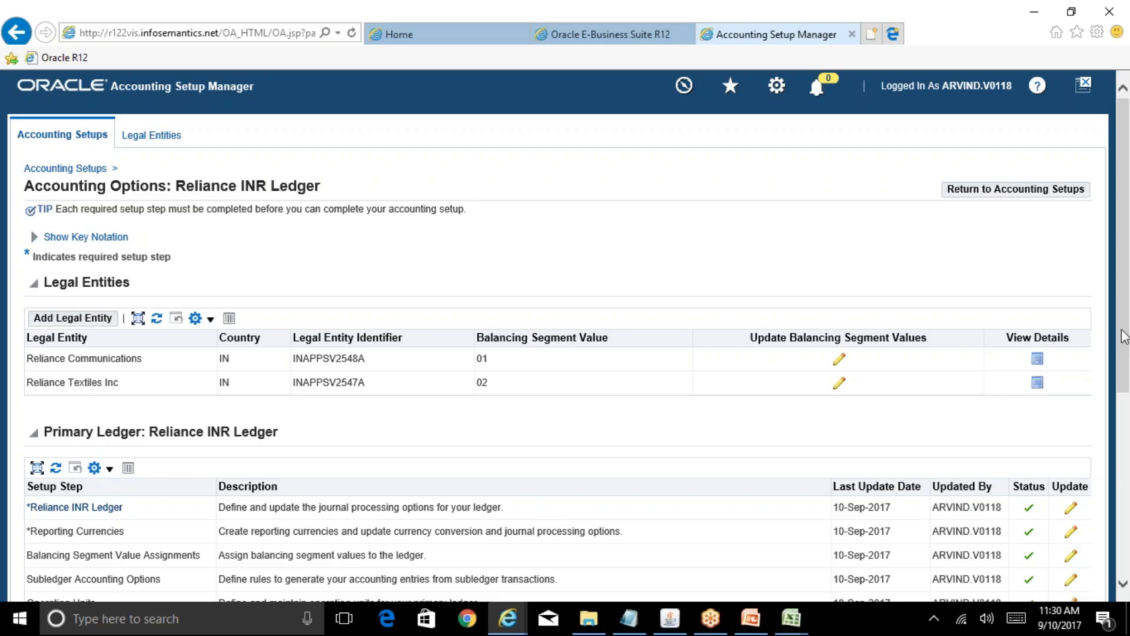
Compare the Reliance INR Ledger's legal entities with the Reliance Group Org Structure slide in PowerPoint.
drag(1124, 336, 1124, 396)
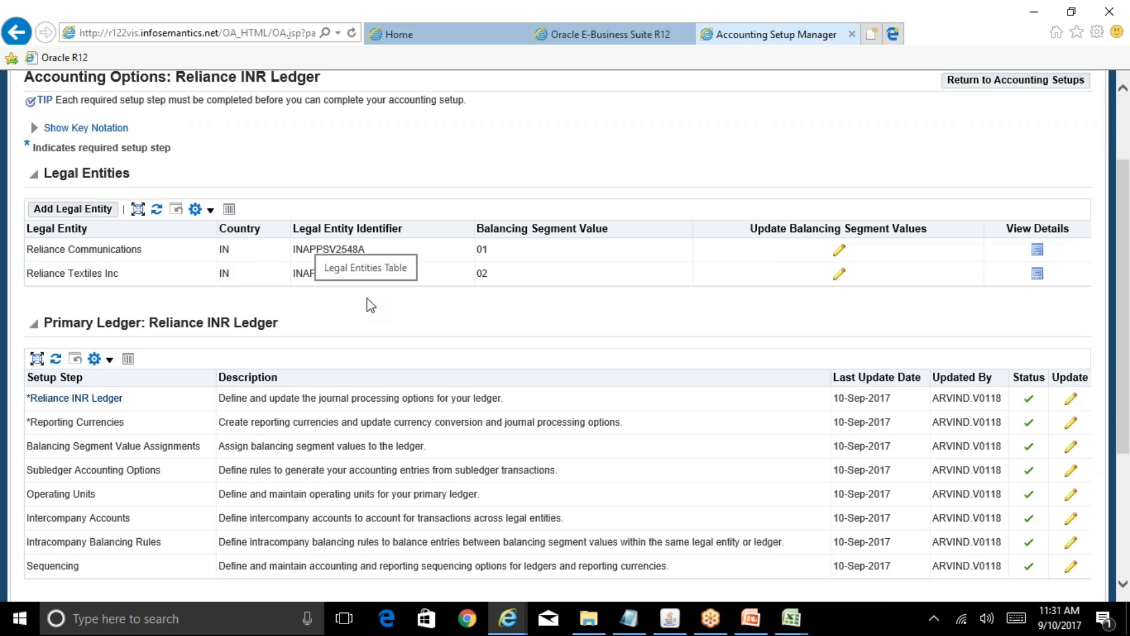
click(751, 618)
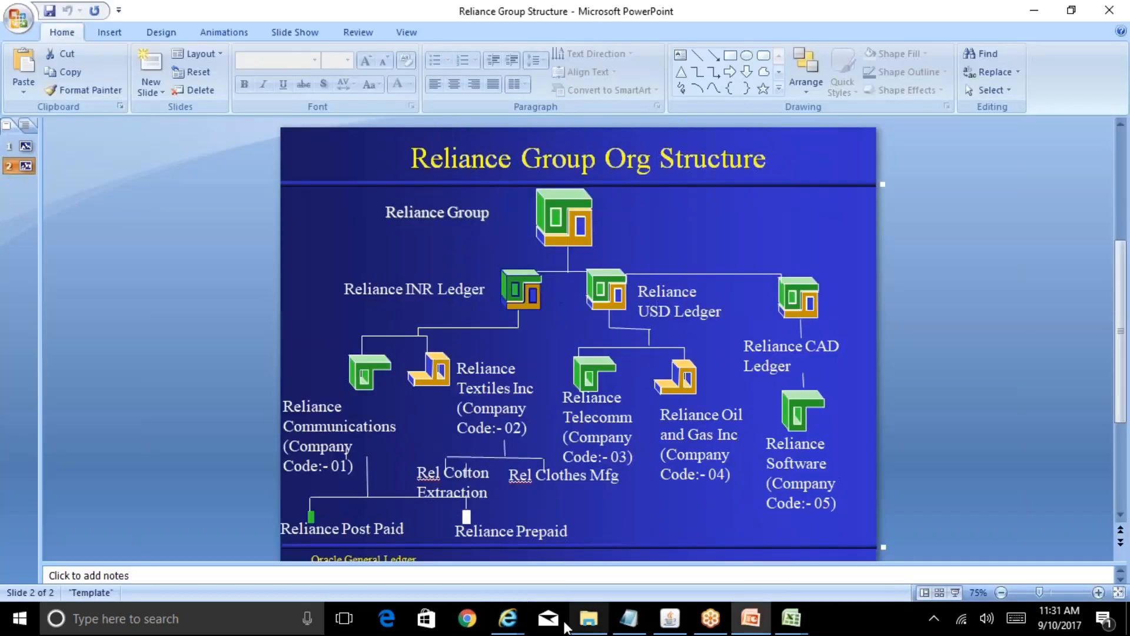
click(711, 575)
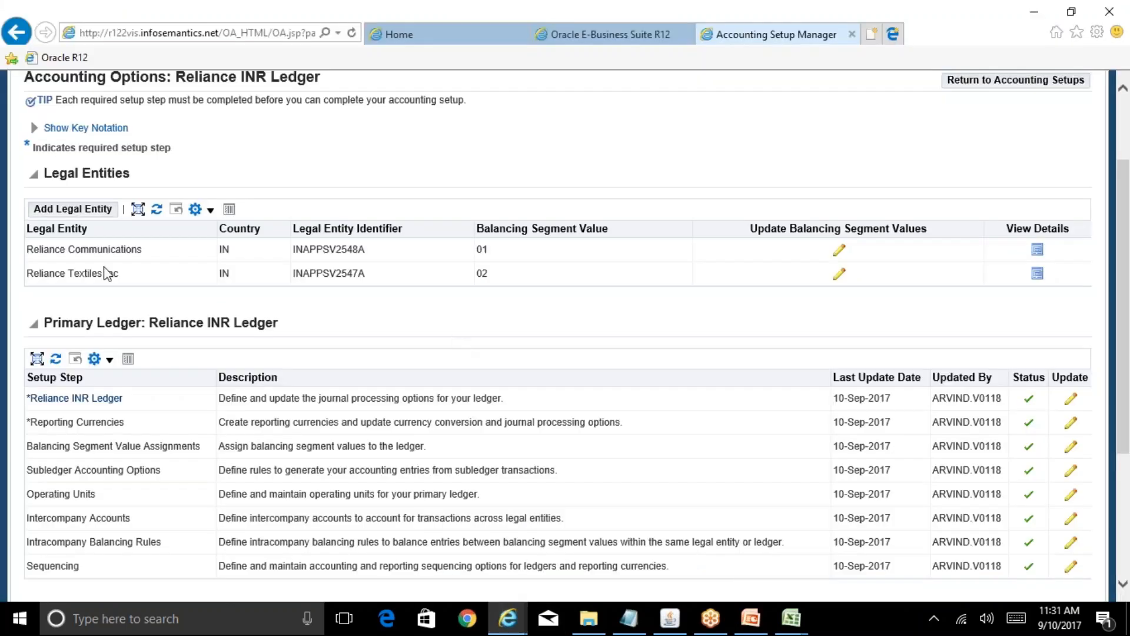
click(751, 618)
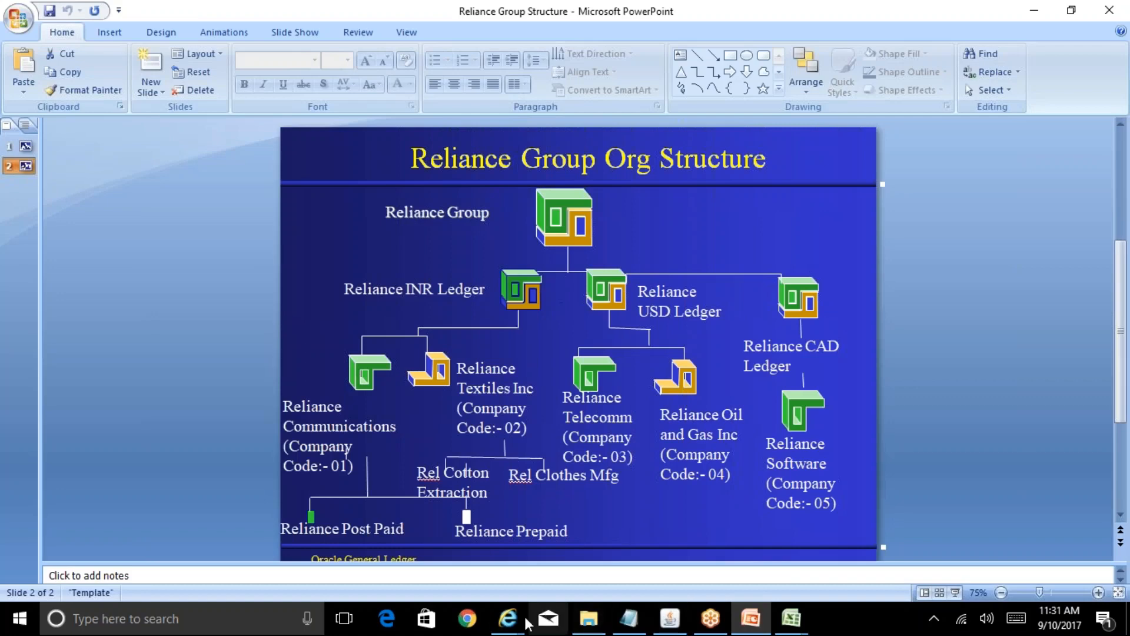
Switch to Accounting Setup Manager and review the balancing segment values of the Reliance INR Ledger's legal entities against the open journal.
click(665, 583)
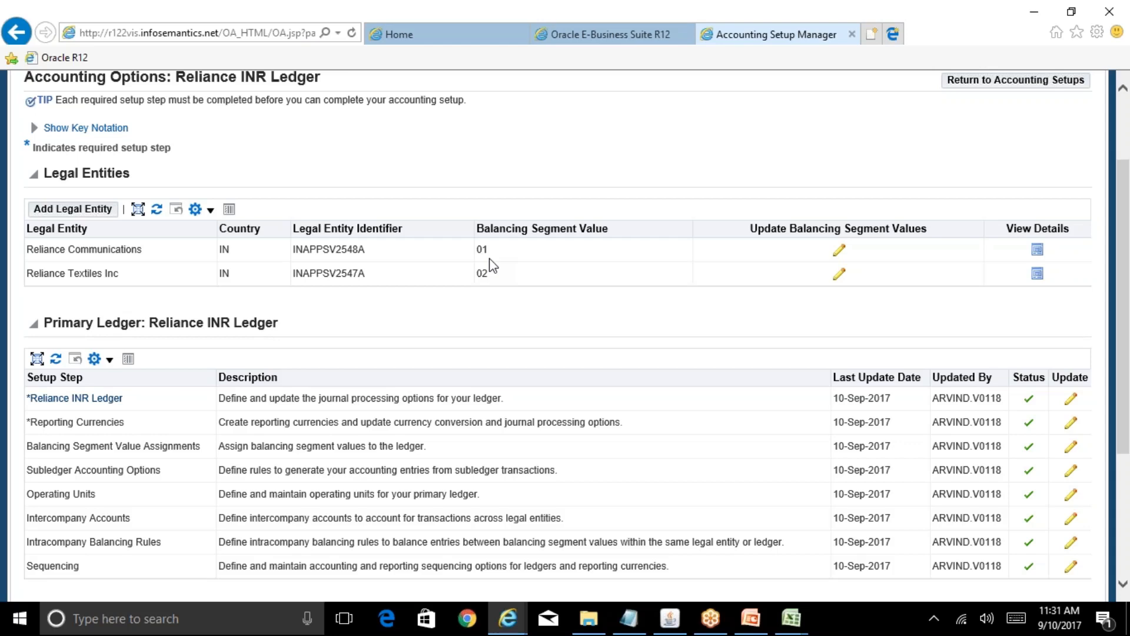
click(660, 619)
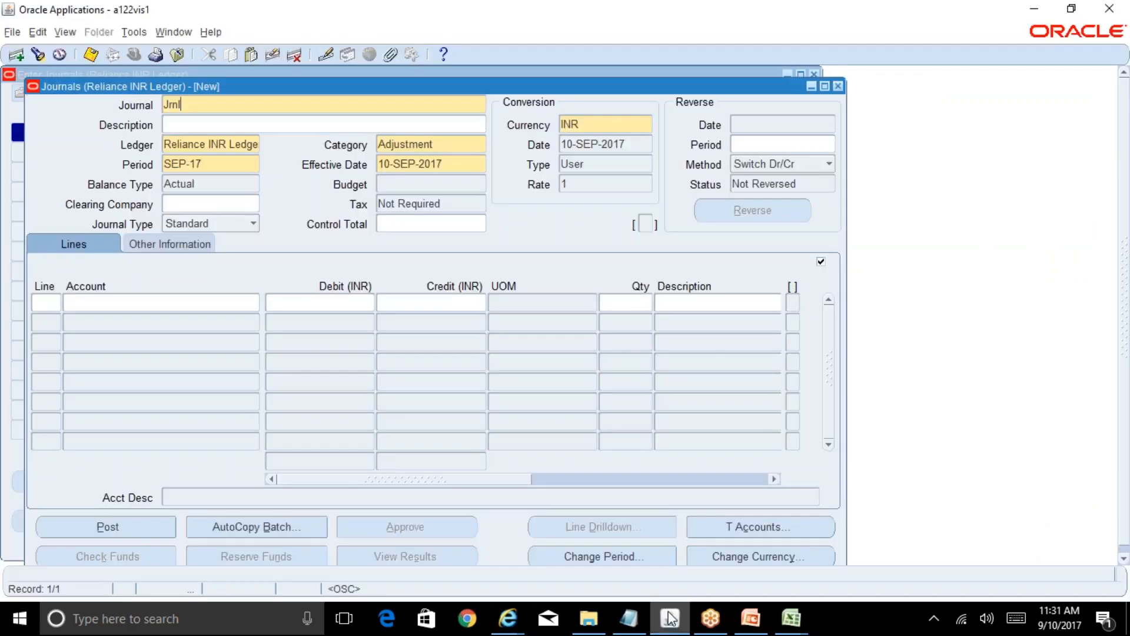
mouse_move(508, 618)
click(679, 570)
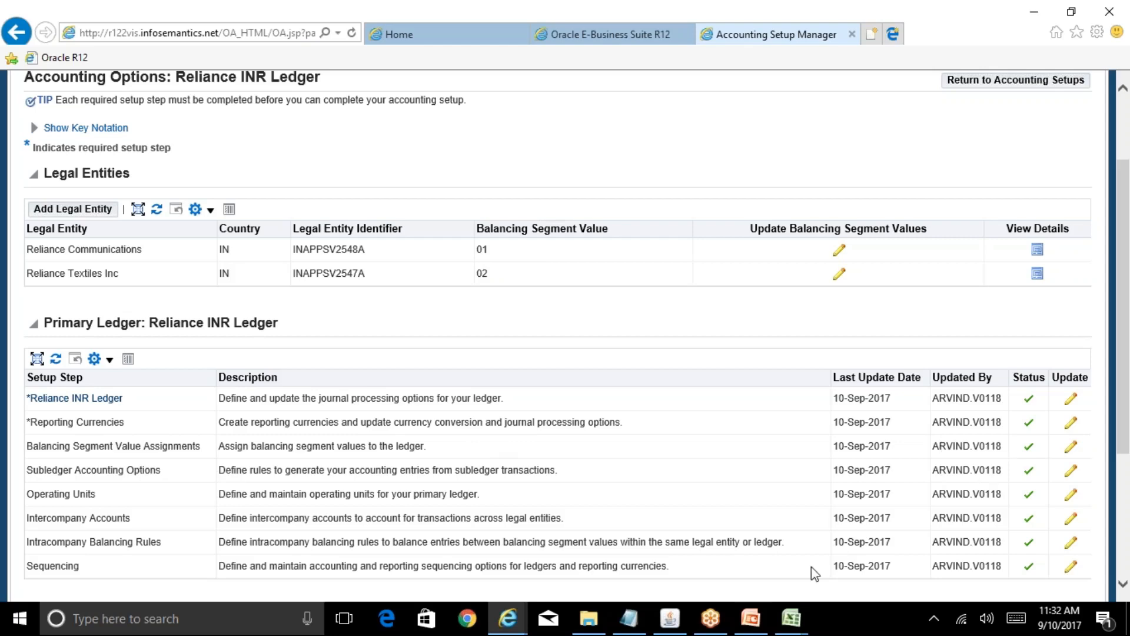
Switch to Oracle Applications, start line 1 of the Jrnl journal and choose company 02 Reliance Textiles Inc for its account.
click(670, 618)
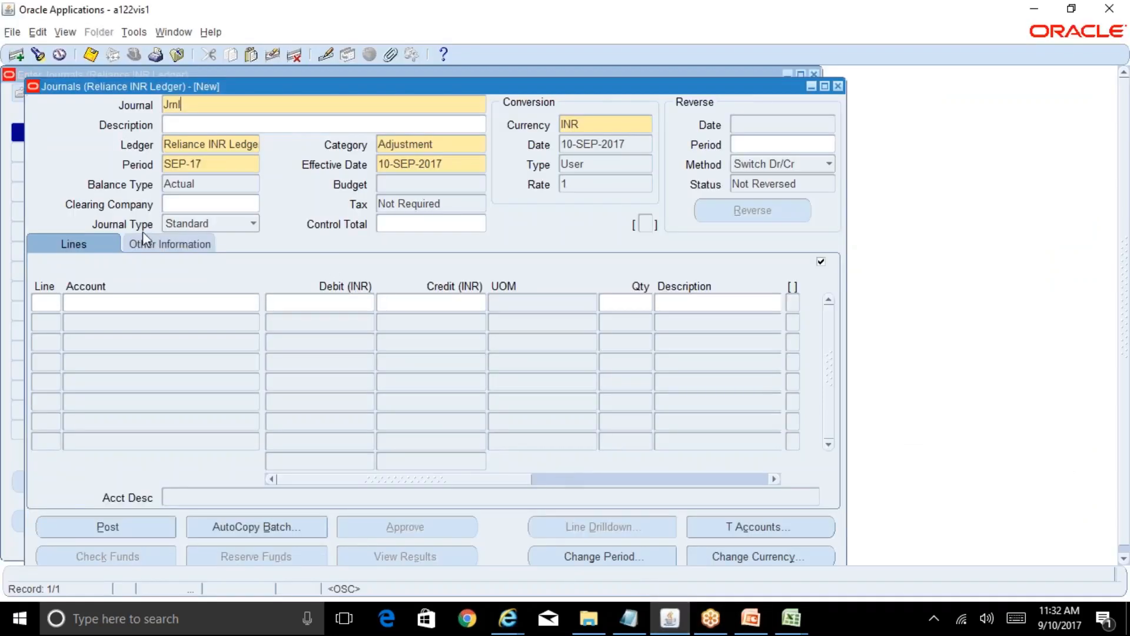
click(60, 301)
text(1)
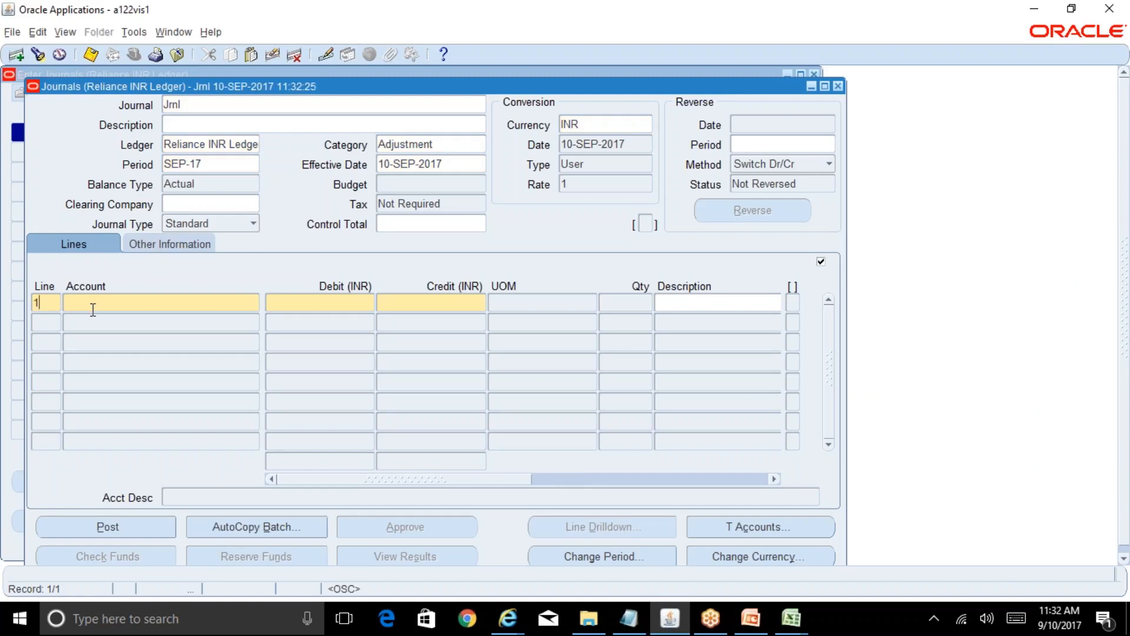
click(93, 311)
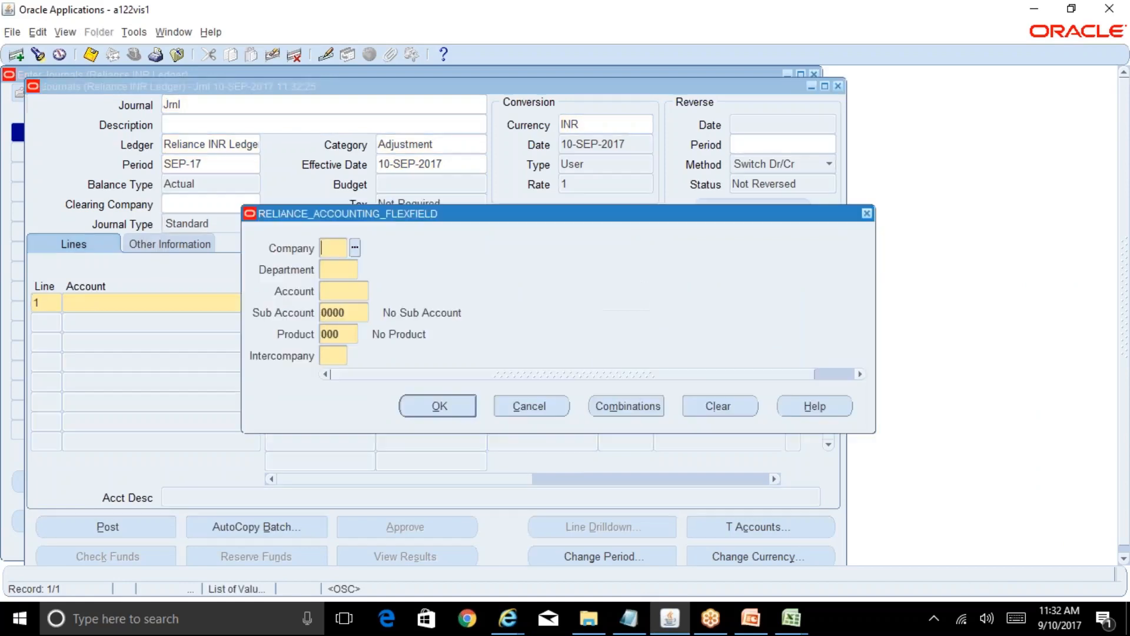
click(355, 248)
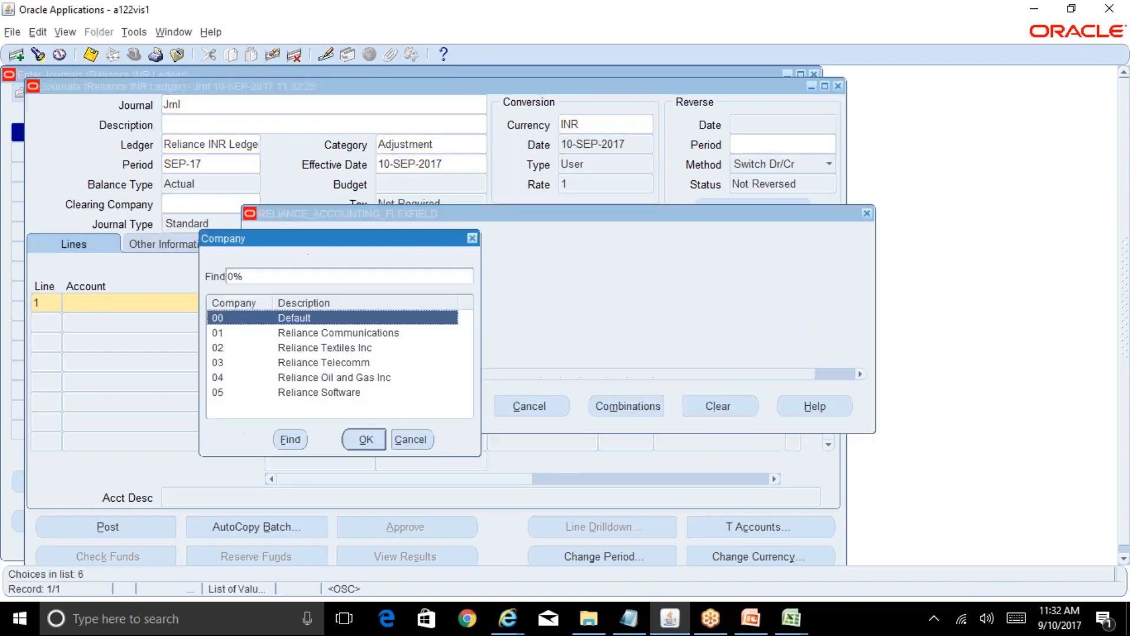
click(324, 348)
click(365, 439)
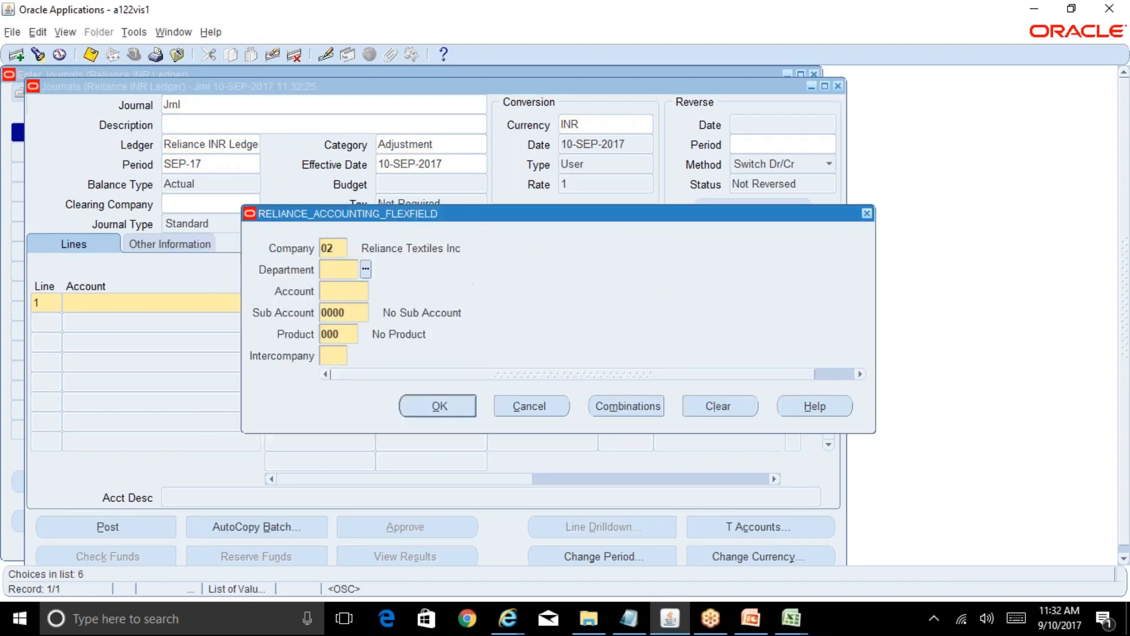
Change the line's company to 03 Reliance Telecomm, set department 000 and account 7320, and try to accept the combination.
double_click(337, 247)
text(03)
key(Tab)
text(000)
key(Tab)
text(7320)
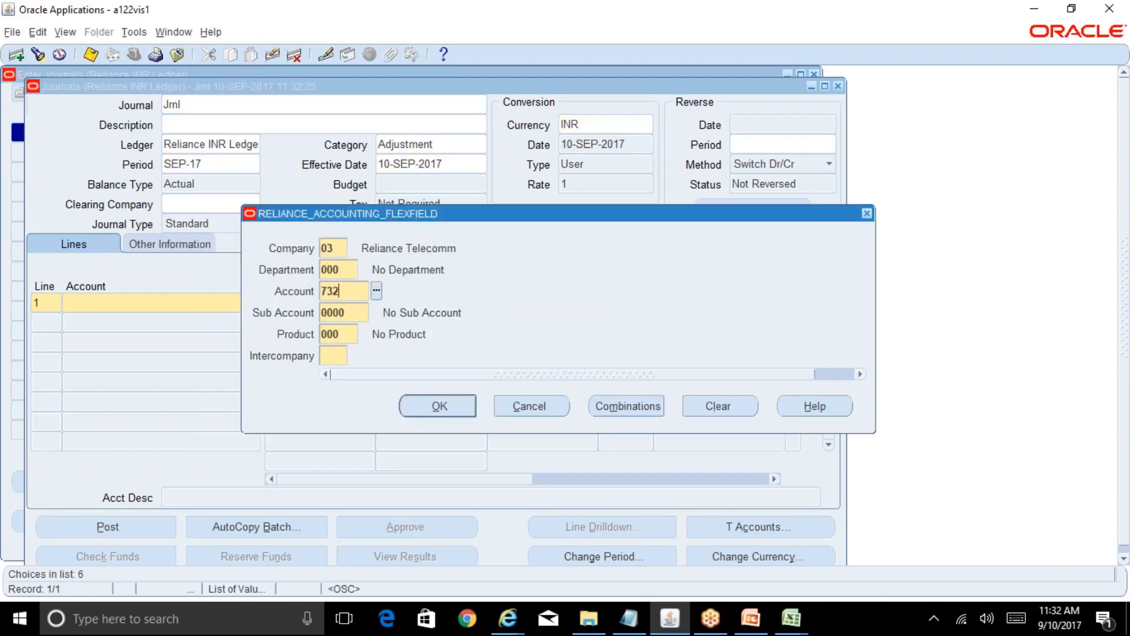
key(Tab)
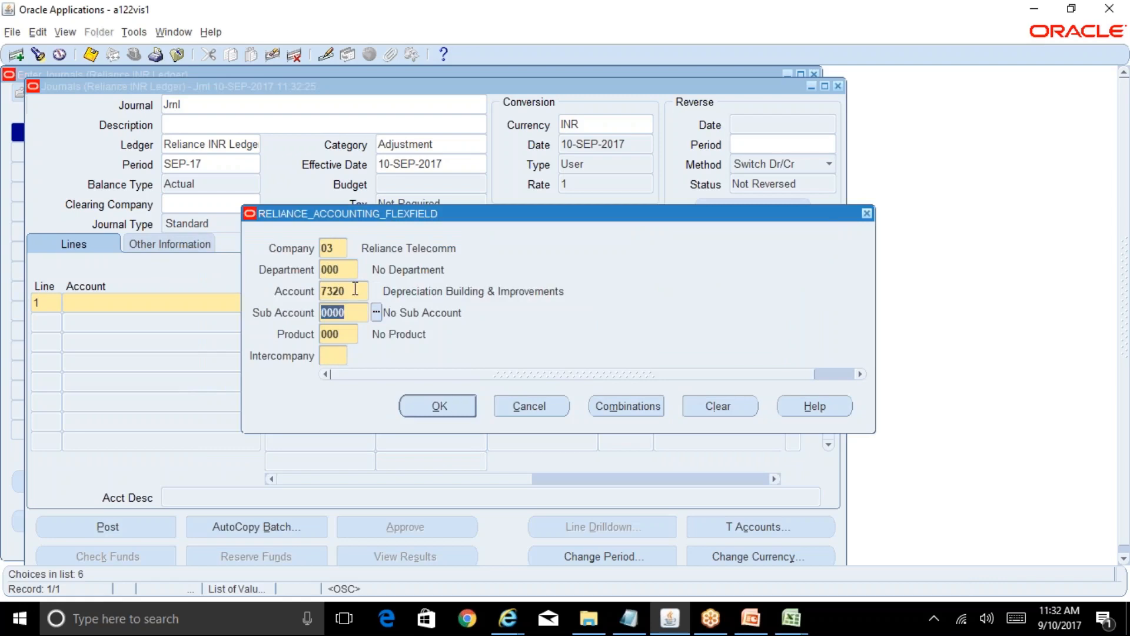
key(shift+Tab)
click(444, 409)
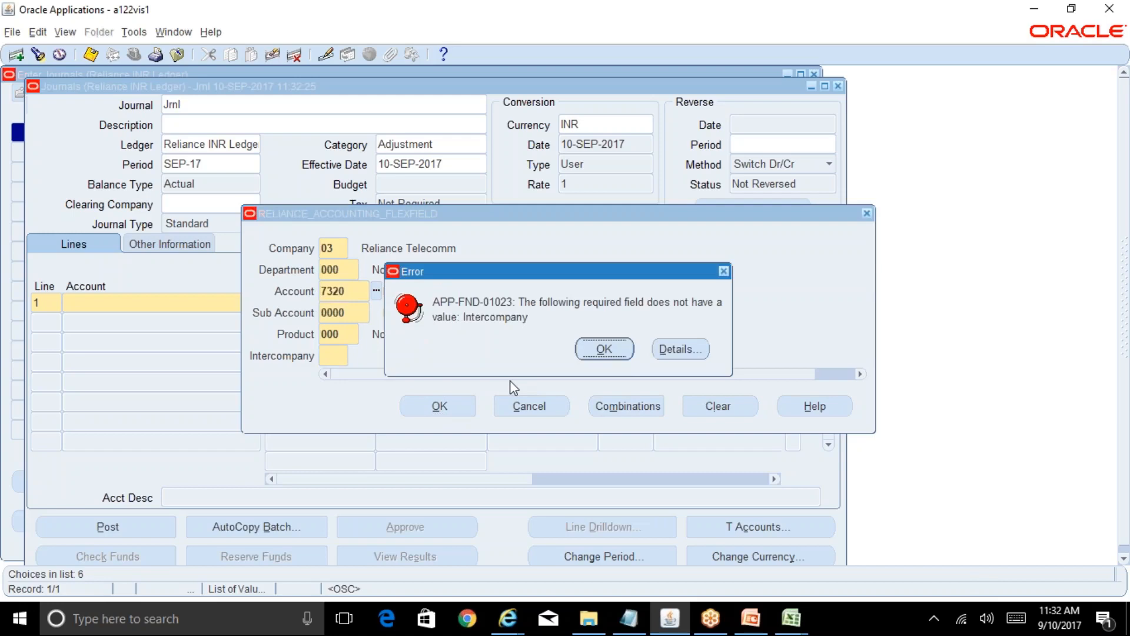
click(604, 348)
Set the intercompany segment to 00 and accept the account combination for line 1.
text(0)
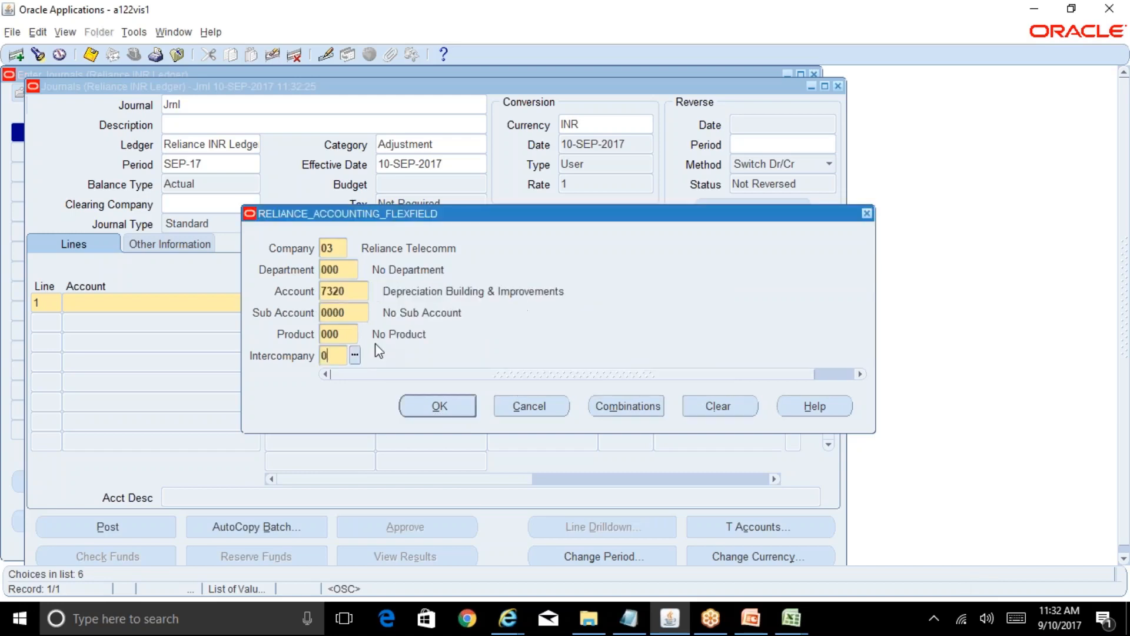
text(0)
key(Tab)
click(446, 403)
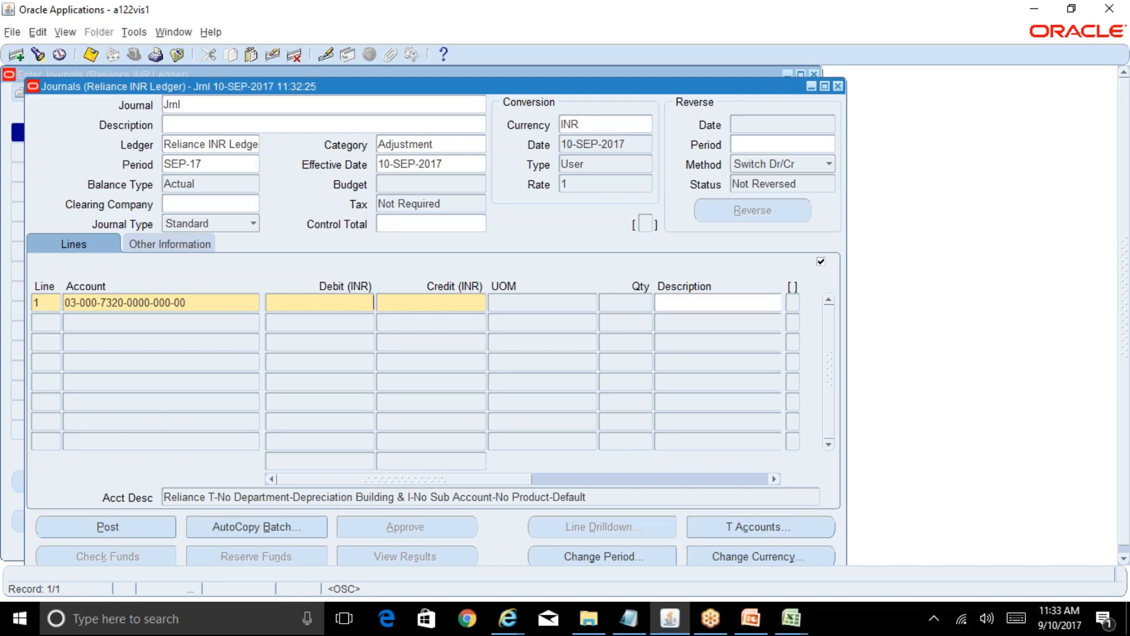
Switch to PowerPoint and check Reliance Telecomm's place in the Reliance Group Org Structure slide.
click(750, 618)
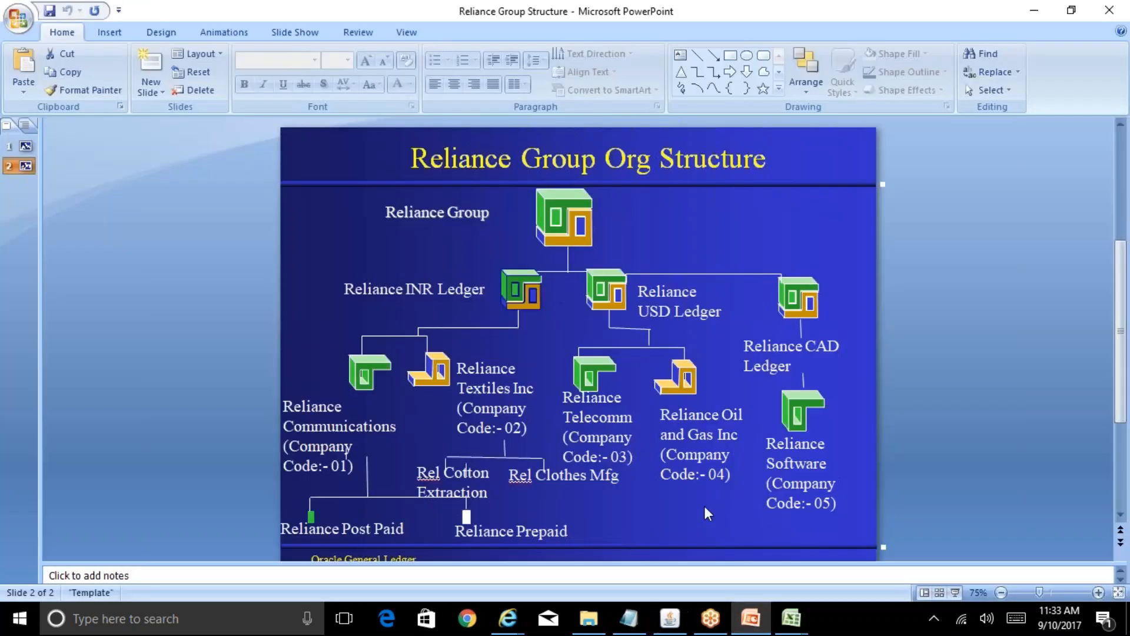